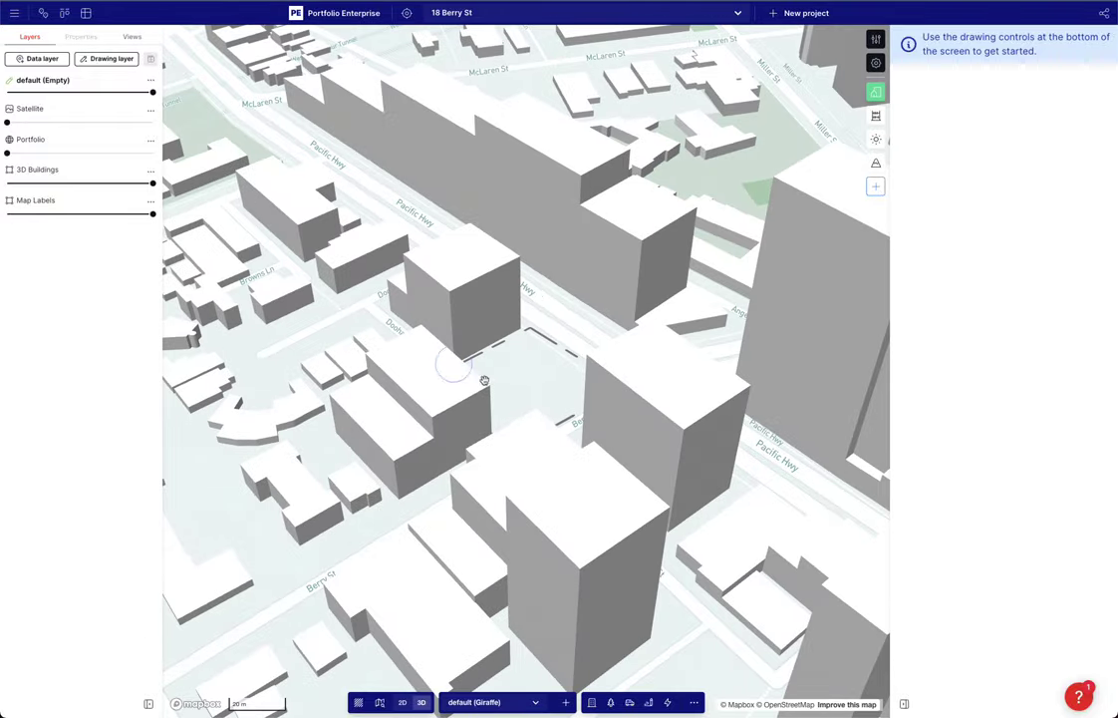
# Draw a rectangular footprint on the Berry St lot
pyautogui.press('space')
pyautogui.click(363, 502)
pyautogui.press('r')
pyautogui.moveTo(616, 451); pyautogui.dragTo(541, 457, button='right')
pyautogui.click(541, 457)
pyautogui.press('Escape')
pyautogui.press('Escape')
pyautogui.scroll(1, 459, 364)
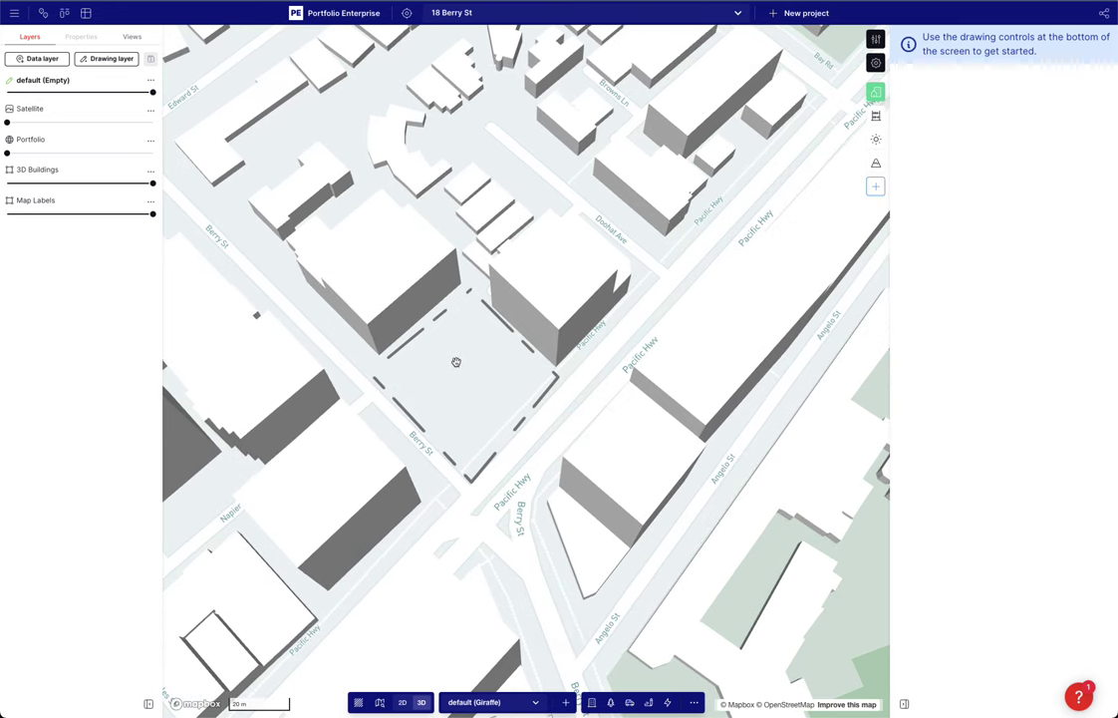
pyautogui.press('r')
pyautogui.click(469, 308)
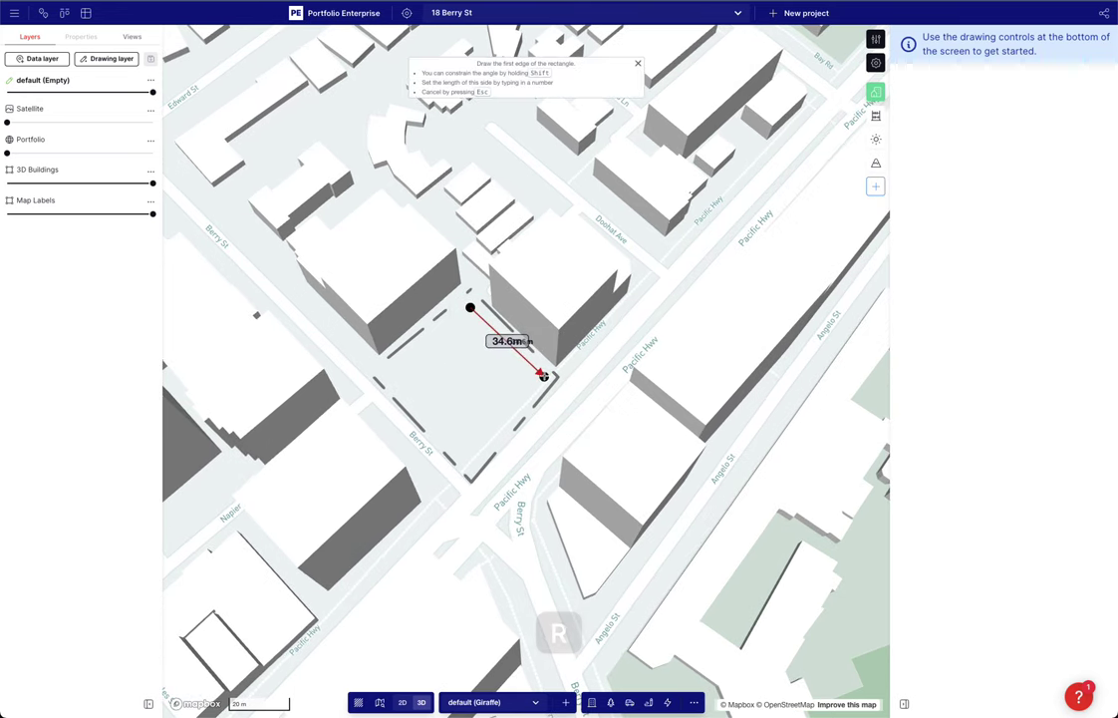
pyautogui.click(548, 374)
pyautogui.click(419, 405)
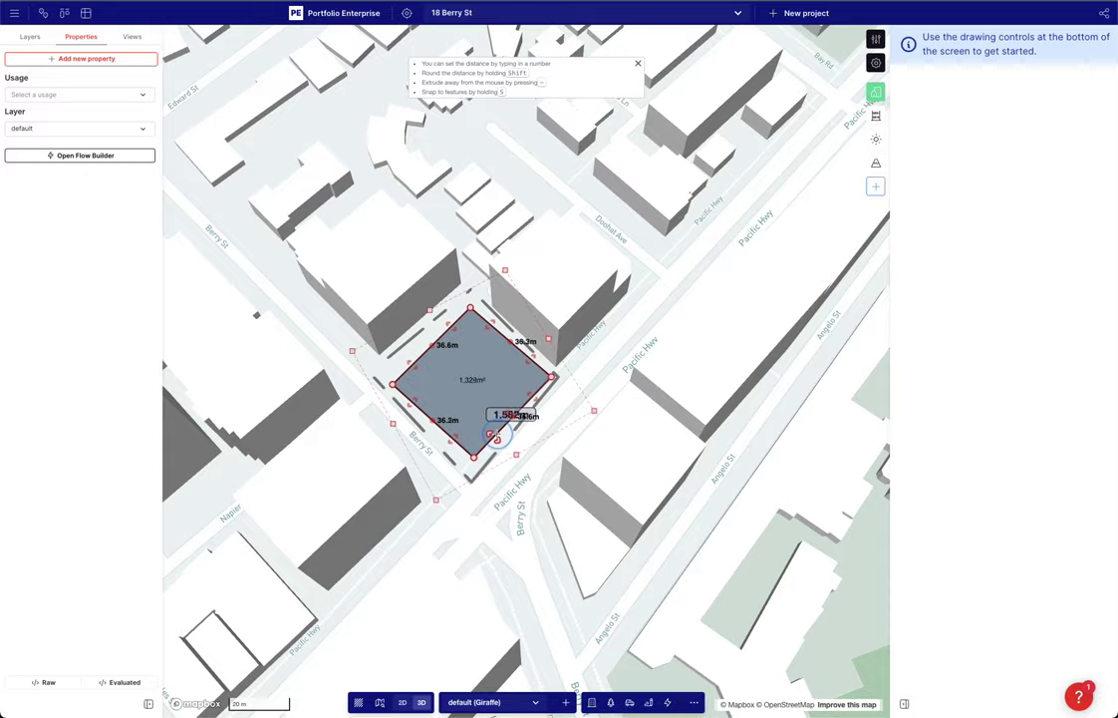
# Make the footprint a Retail podium and pull its near edge in to 32.5 m
pyautogui.click(63, 92)
pyautogui.write('re')
pyautogui.click(59, 184)
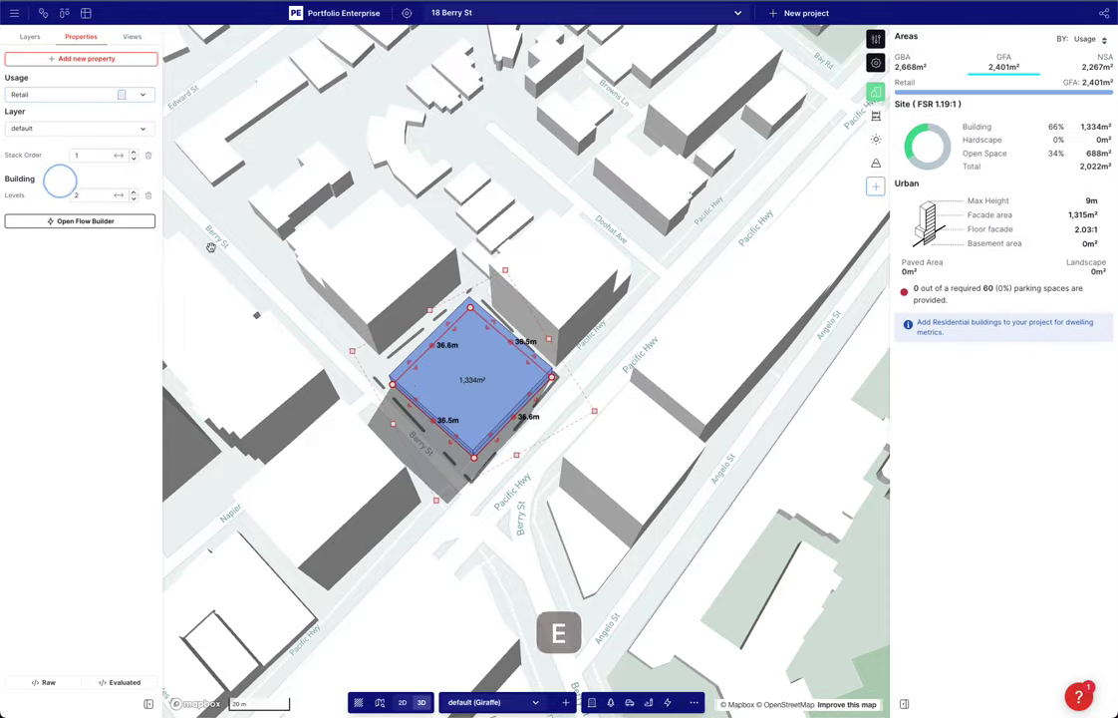
pyautogui.press('t')
pyautogui.press('a')
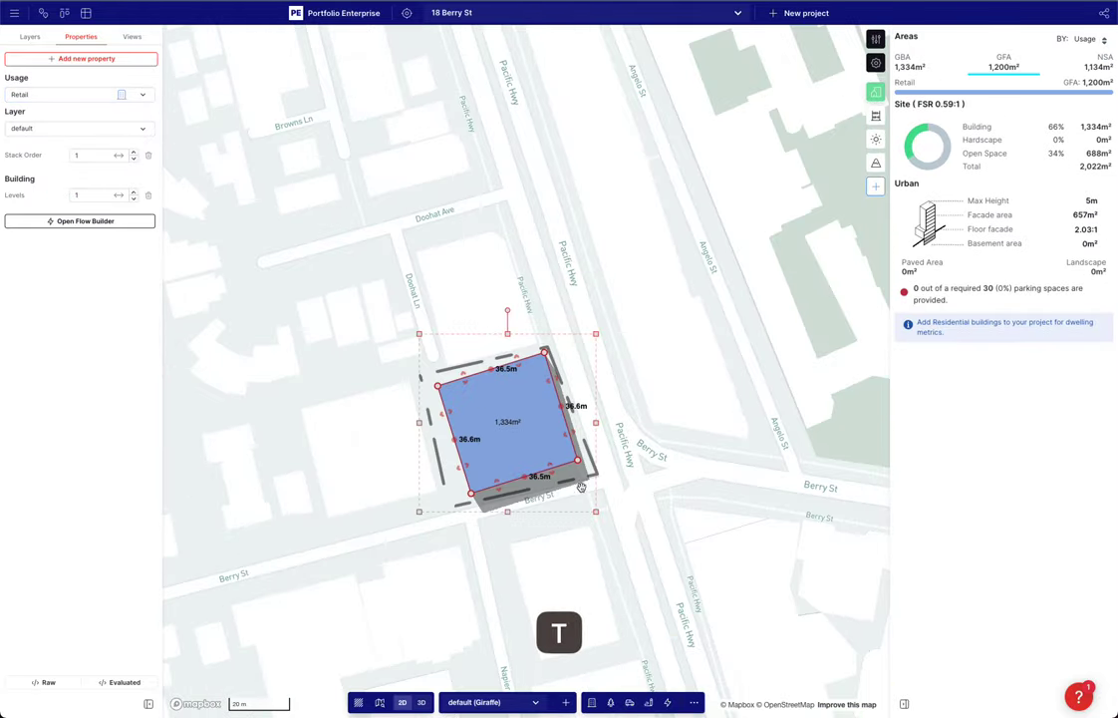
pyautogui.press('t')
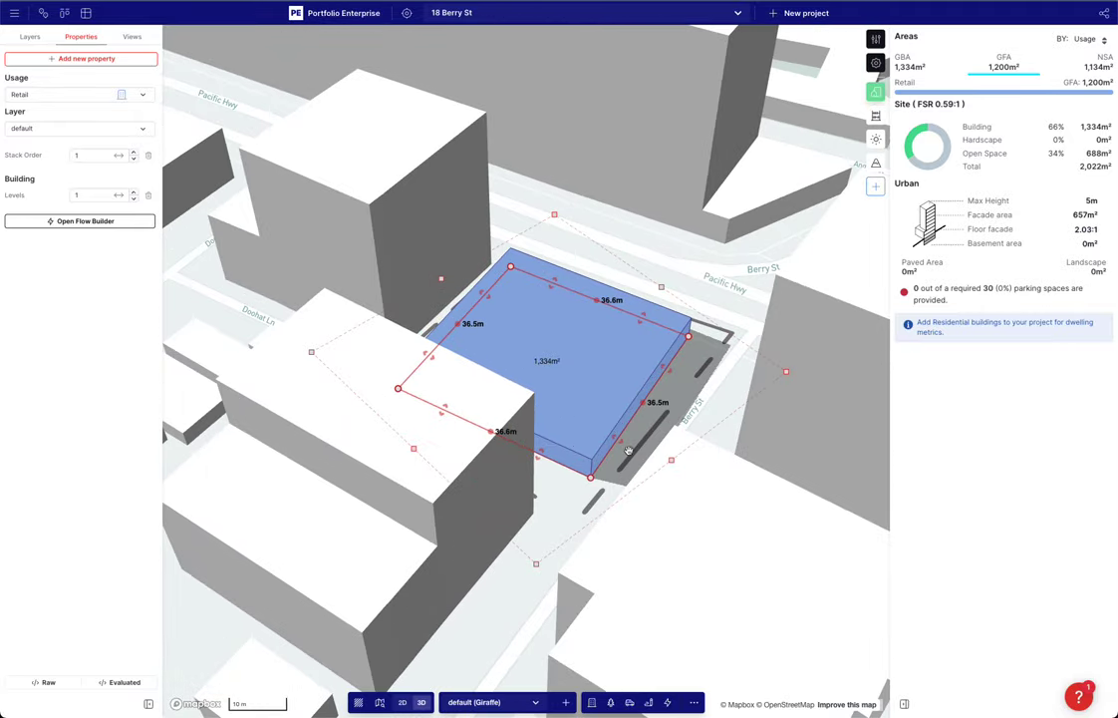
pyautogui.moveTo(532, 443); pyautogui.dragTo(549, 415)
# Duplicate the podium as a Residential block stacked above it, with a notch in its front edge
pyautogui.press('super+c')
pyautogui.press('super+v')
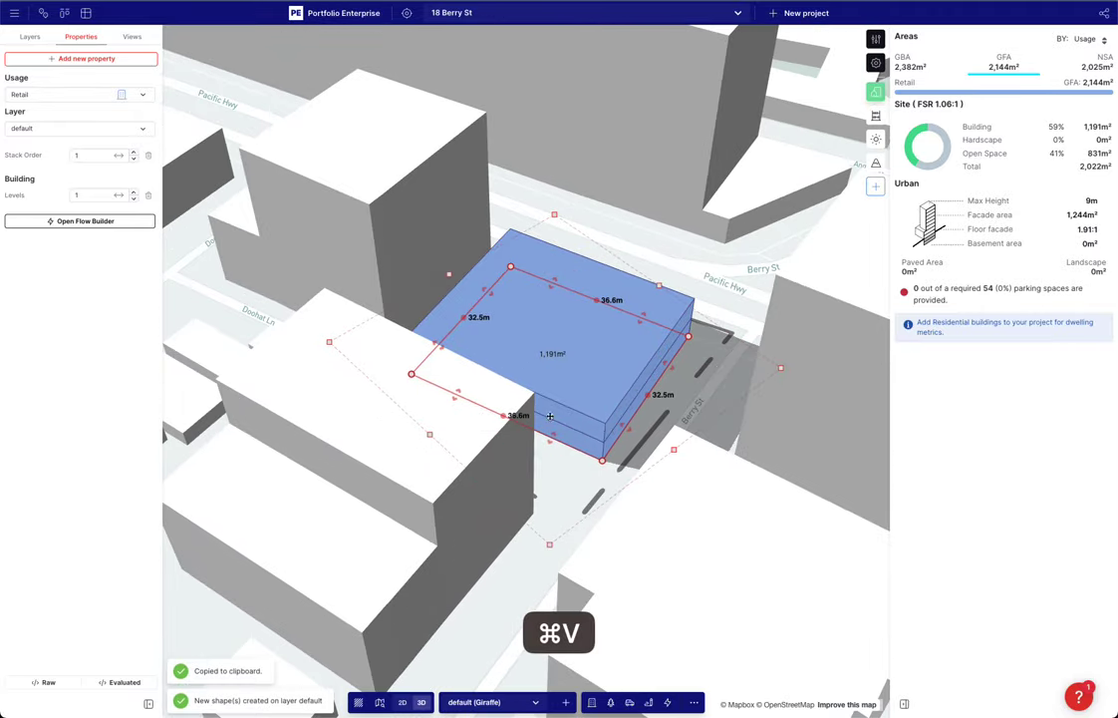
pyautogui.click(61, 94)
pyautogui.write('res')
pyautogui.click(92, 135)
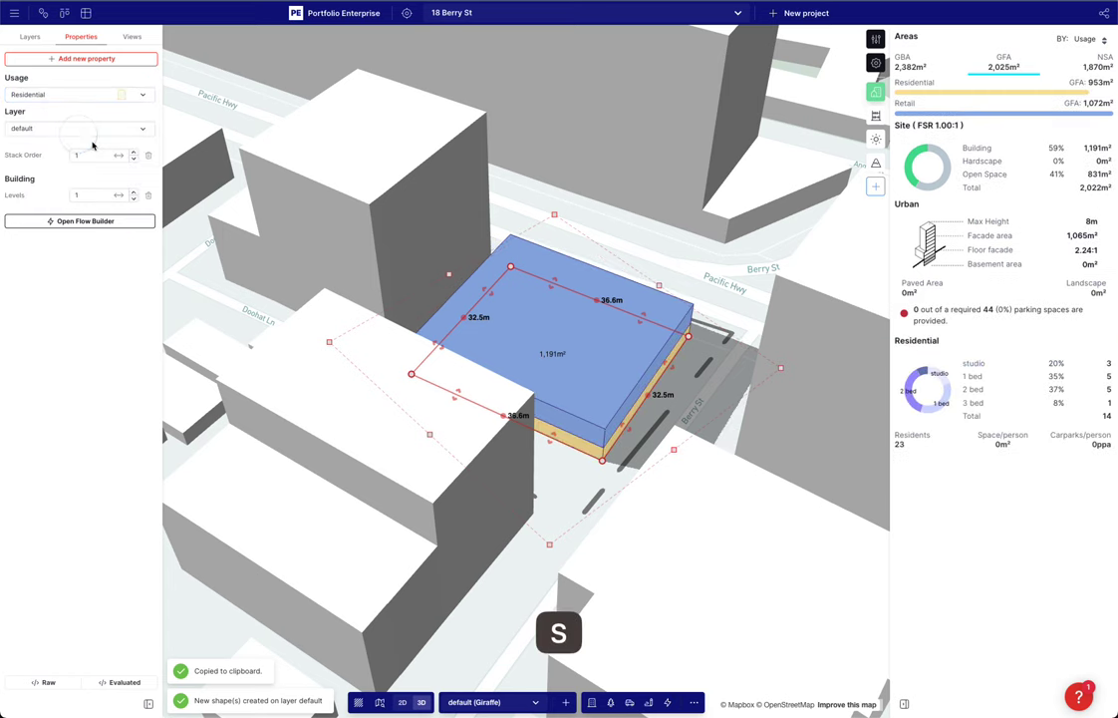
pyautogui.press('e')
pyautogui.press('q')
pyautogui.click(504, 398)
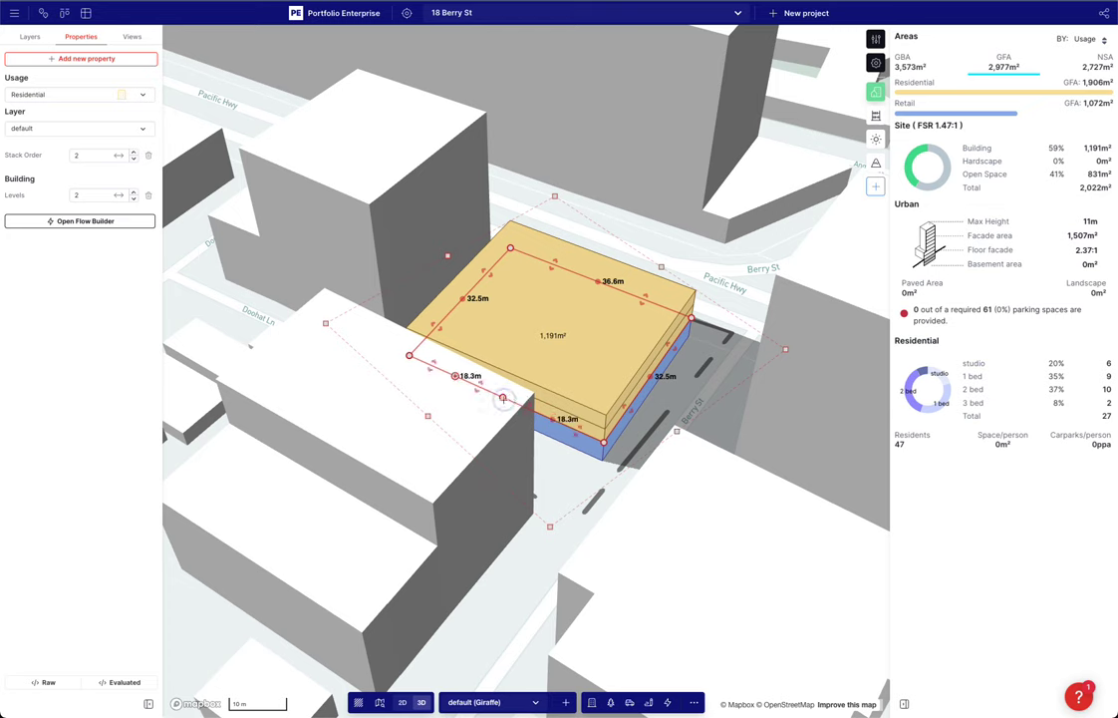
pyautogui.moveTo(477, 386); pyautogui.dragTo(527, 351)
# Stack a copy higher as the tower, pull its edges in (left to 20.7 m), and give it 11 levels
pyautogui.press('super+c')
pyautogui.press('super+v')
pyautogui.press('e')
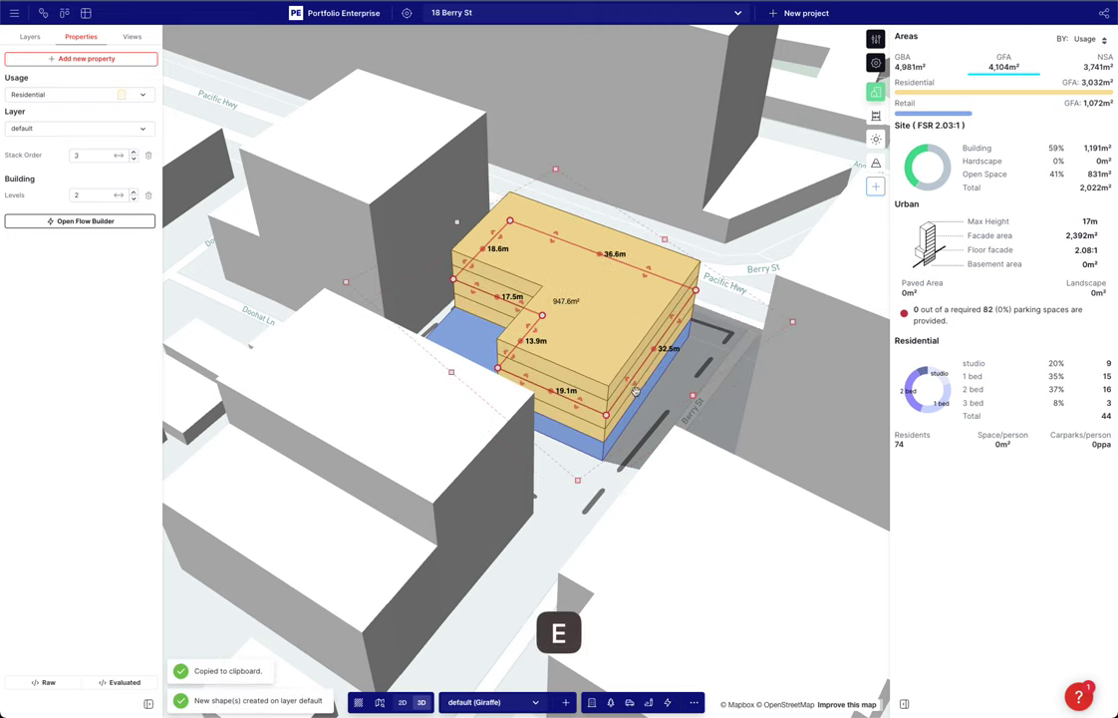
pyautogui.press('e')
pyautogui.press('e')
pyautogui.press('q')
pyautogui.press('q')
pyautogui.press('q')
pyautogui.press('q')
pyautogui.press('q')
pyautogui.press('e')
pyautogui.moveTo(581, 401); pyautogui.dragTo(617, 366)
pyautogui.press('a')
pyautogui.moveTo(550, 238); pyautogui.dragTo(547, 266)
pyautogui.moveTo(711, 443); pyautogui.dragTo(560, 450, button='right')
pyautogui.press('q')
pyautogui.press('q')
pyautogui.press('q')
pyautogui.press('q')
pyautogui.press('q')
pyautogui.moveTo(470, 382); pyautogui.dragTo(520, 443, button='right')
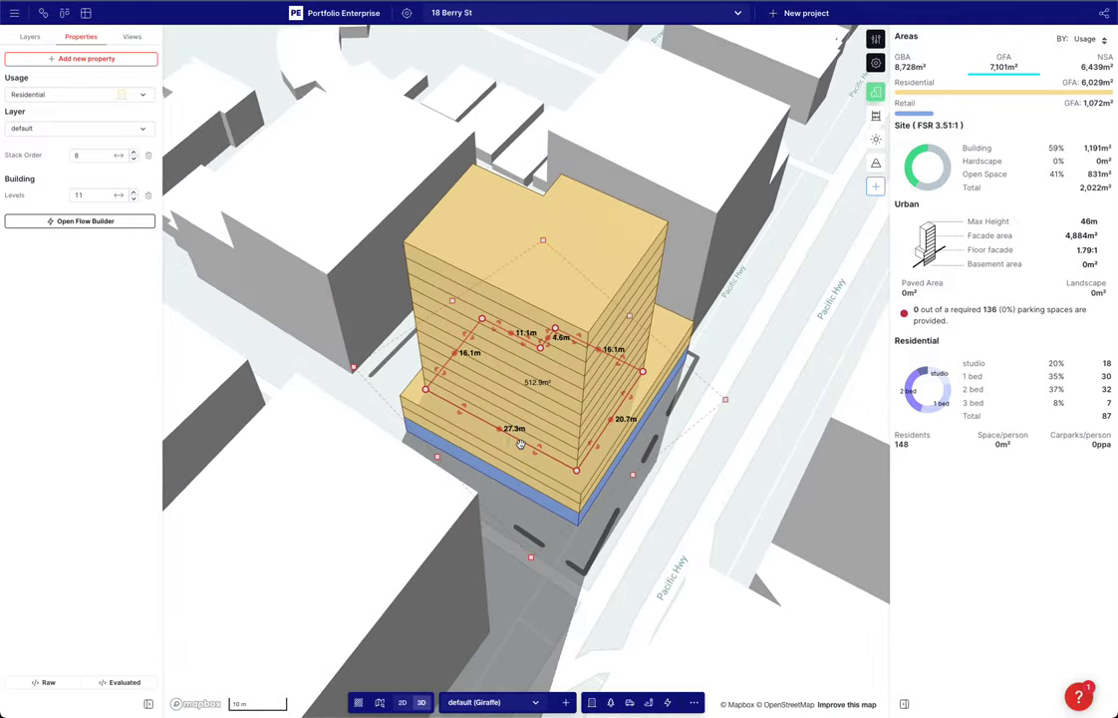
# Set the Residential usage colour to white (#ffffff) and save
pyautogui.click(876, 40)
pyautogui.click(902, 18)
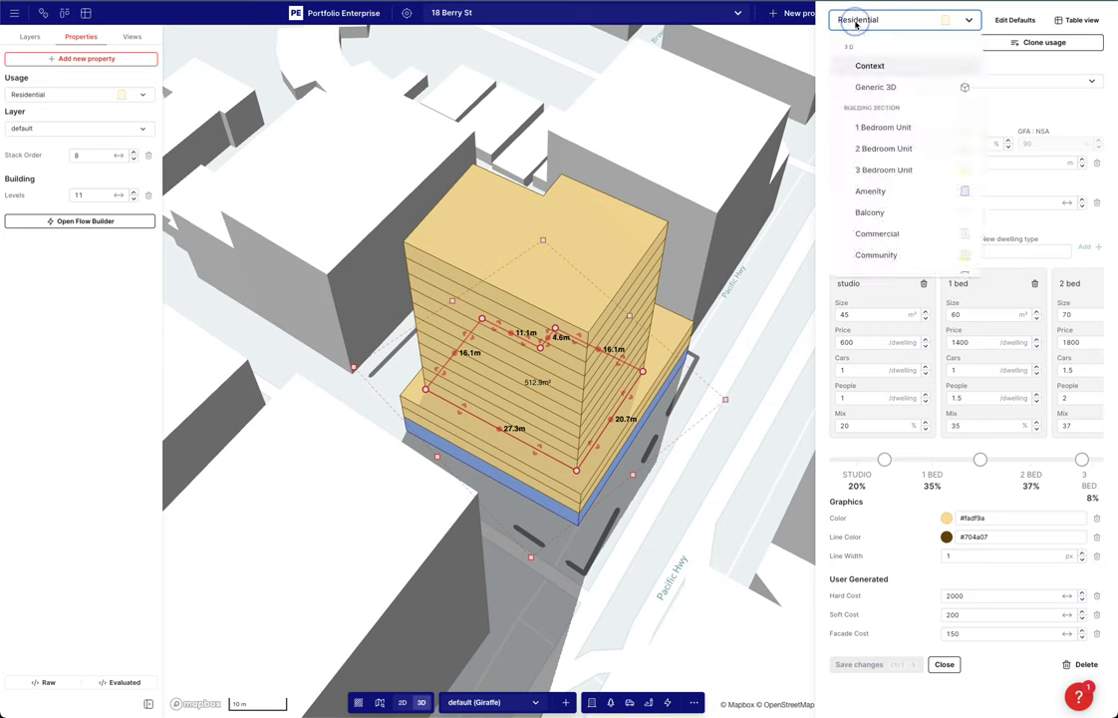
pyautogui.click(1062, 105)
pyautogui.click(947, 519)
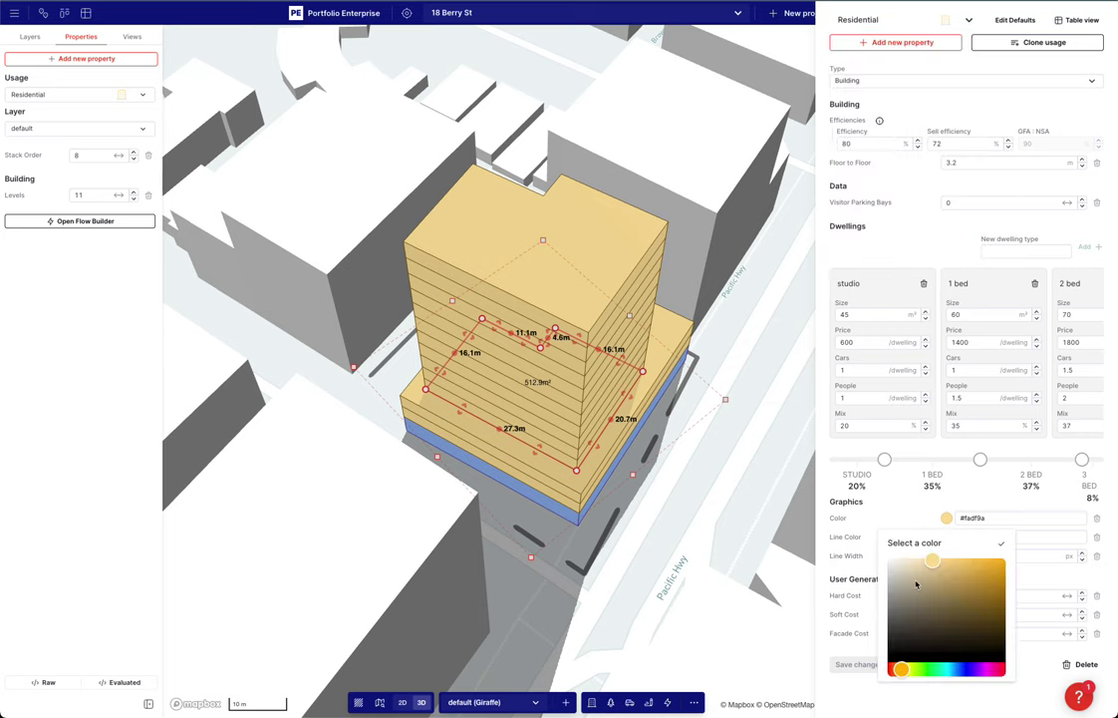
pyautogui.click(904, 508)
pyautogui.click(859, 665)
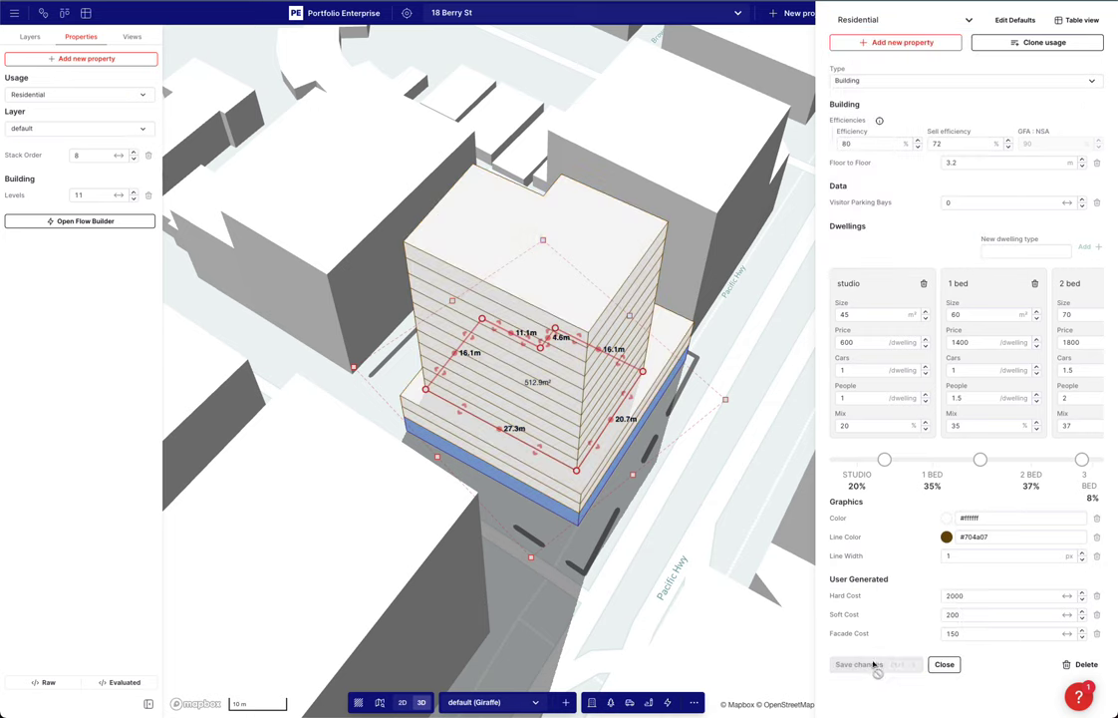
# Set the Retail usage colour to pale blue (#c6d8f4) and save
pyautogui.click(857, 19)
pyautogui.write('re')
pyautogui.click(849, 128)
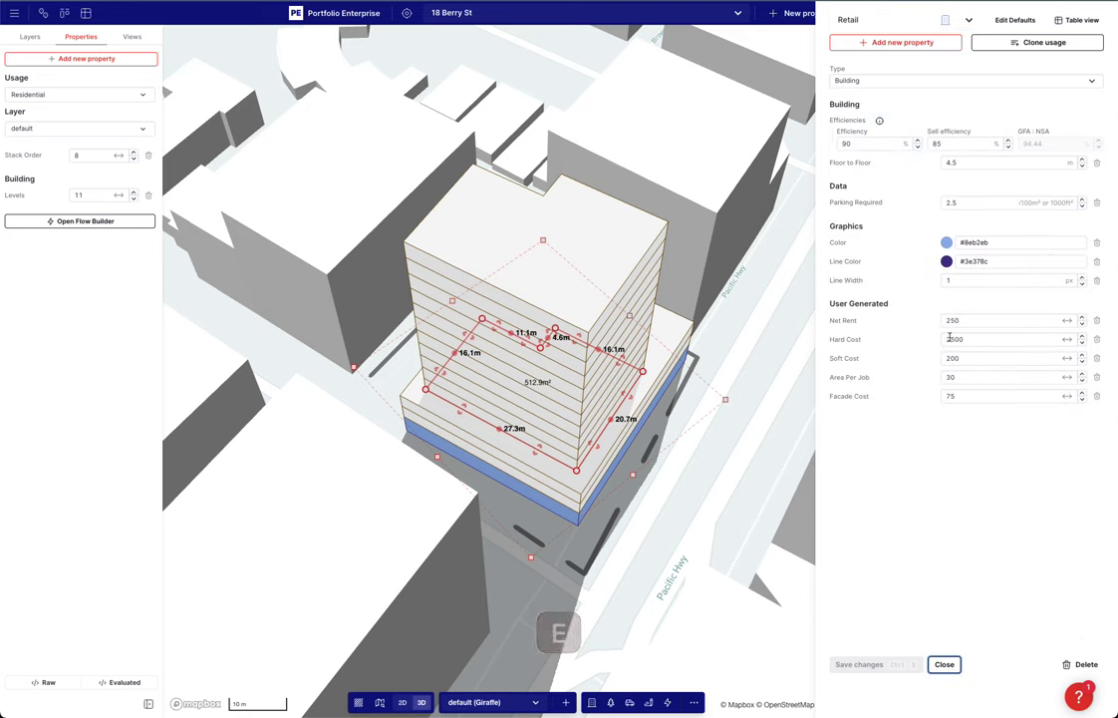
pyautogui.click(947, 261)
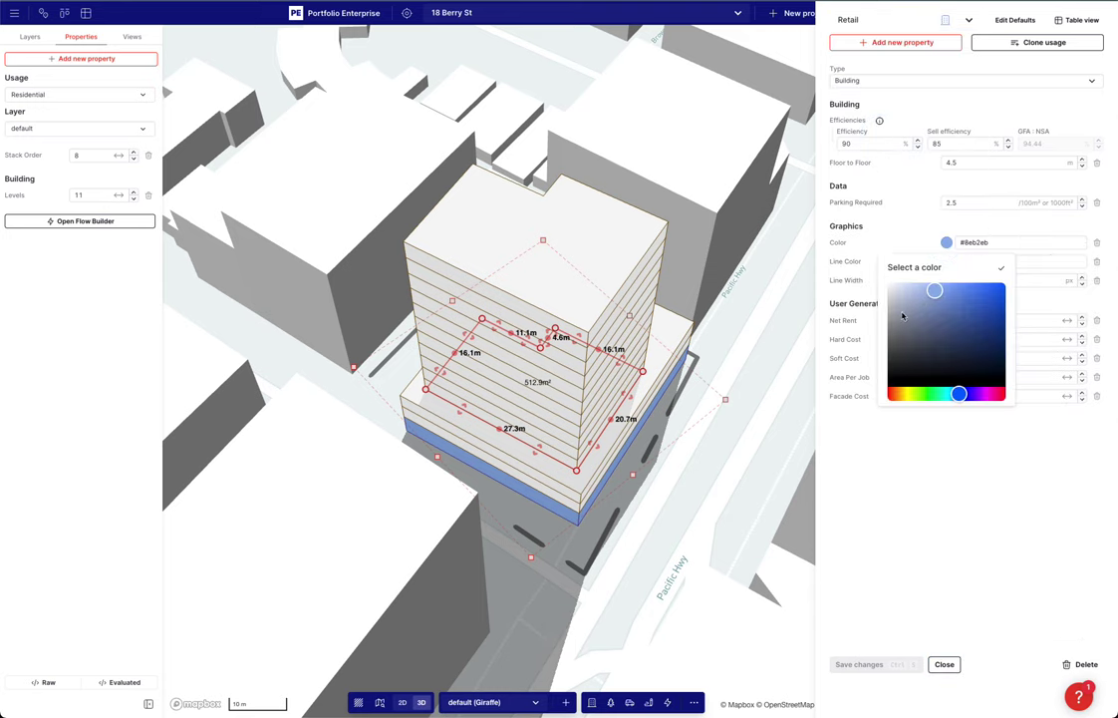
pyautogui.click(904, 249)
pyautogui.click(880, 664)
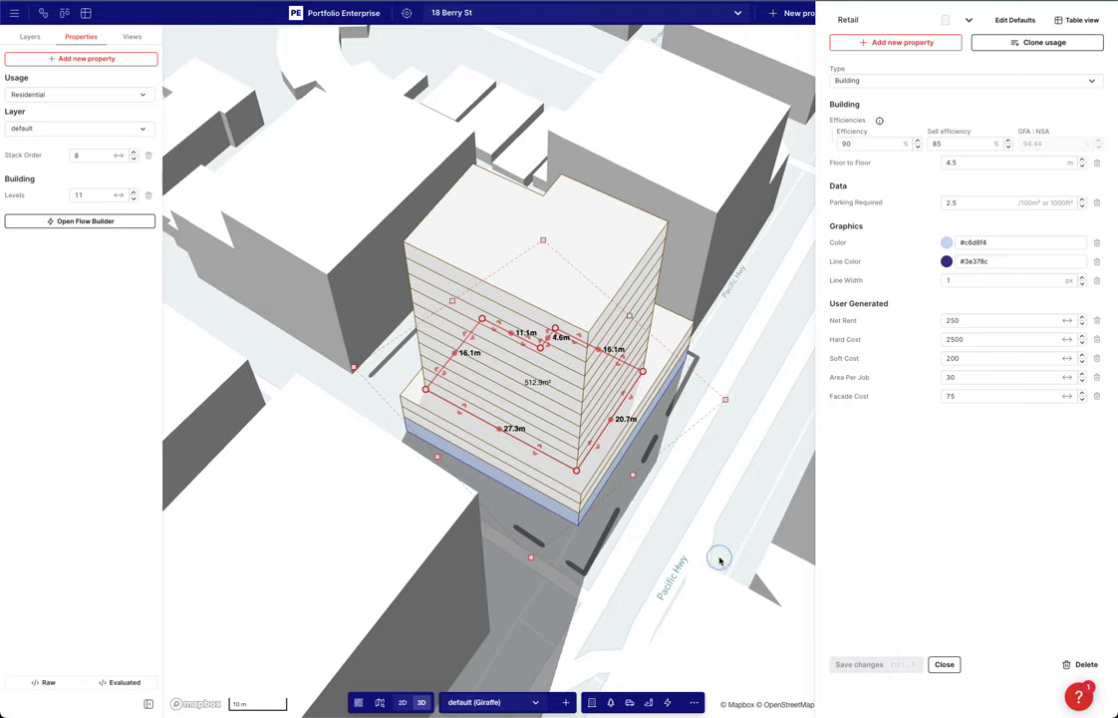
pyautogui.click(720, 560)
# Edit the project boundary and snap it to the 1,191 m² lot shape
pyautogui.write('e')
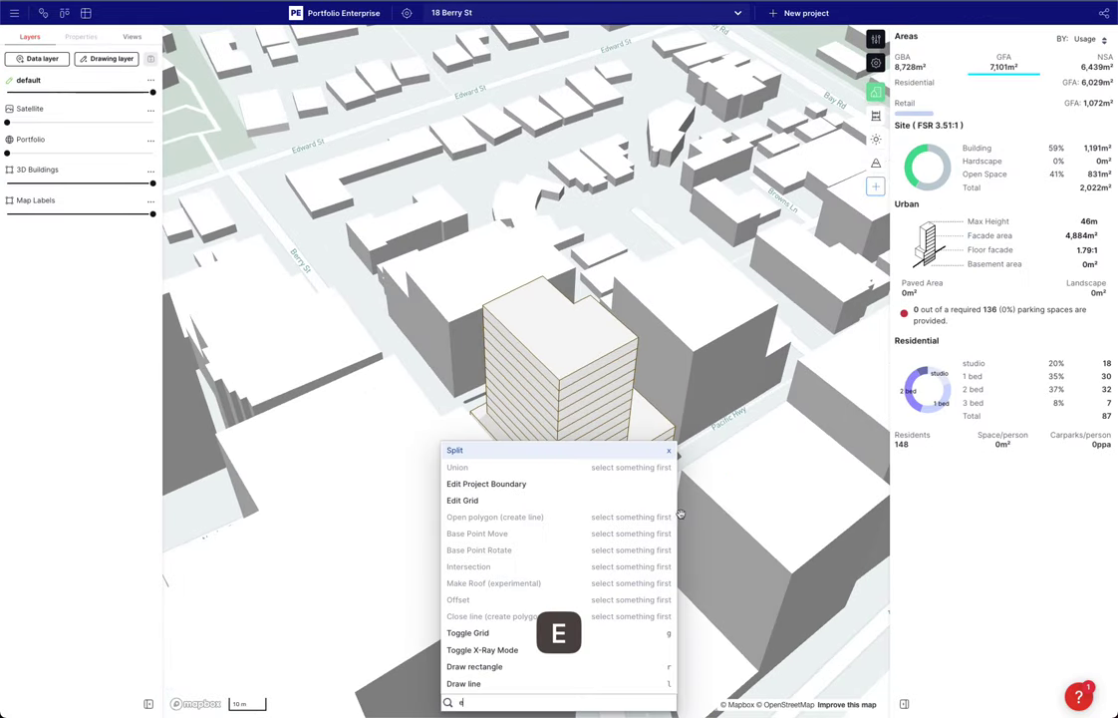
pyautogui.write('d')
pyautogui.press('space')
pyautogui.moveTo(542, 555); pyautogui.dragTo(555, 529)
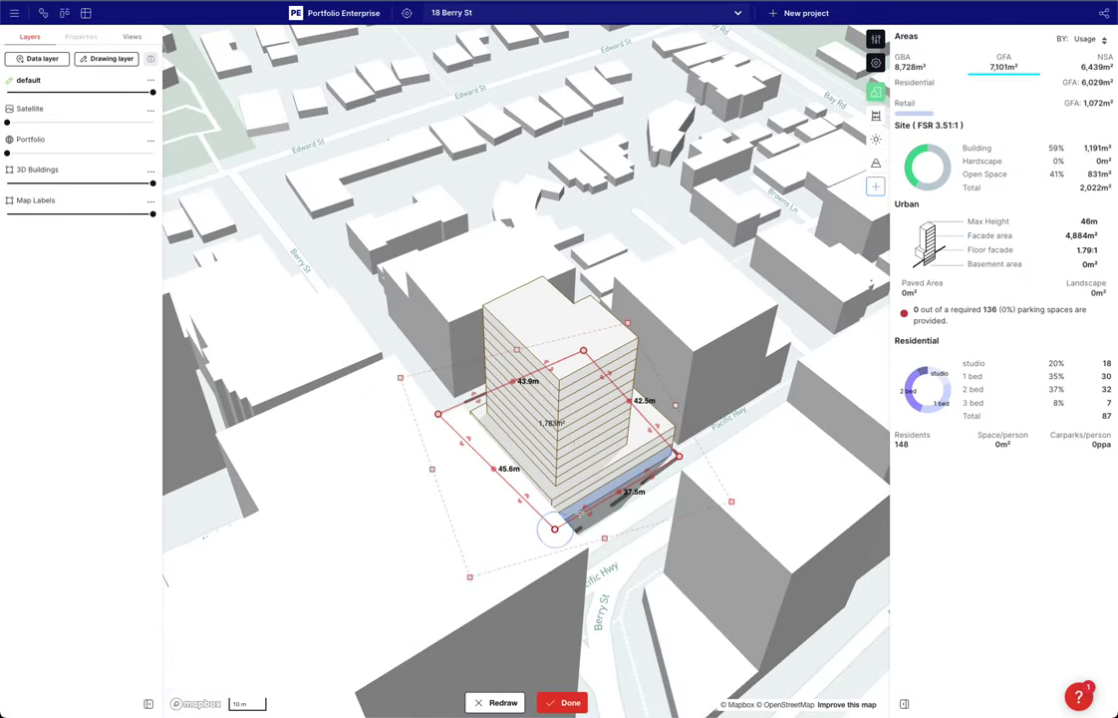
pyautogui.moveTo(676, 456); pyautogui.dragTo(674, 456)
pyautogui.rightClick(659, 461)
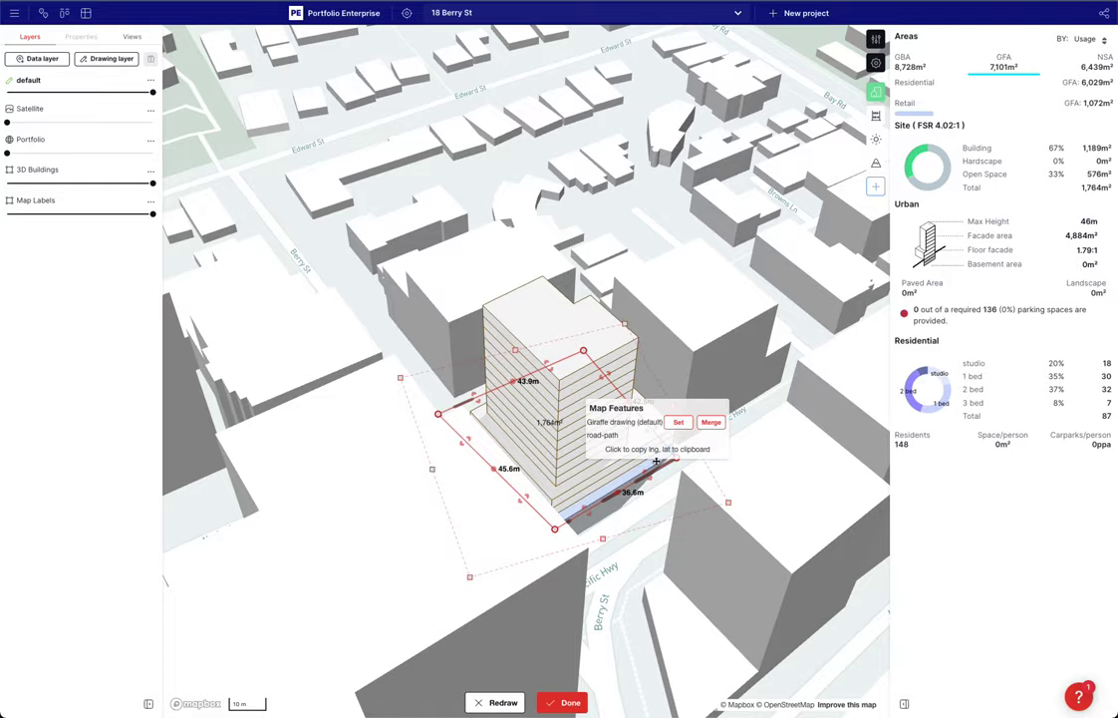
pyautogui.click(675, 423)
pyautogui.click(558, 704)
# Lower the 3D Buildings slider to fade the surrounding buildings
pyautogui.moveTo(696, 523); pyautogui.dragTo(666, 536, button='right')
pyautogui.moveTo(537, 571); pyautogui.dragTo(562, 549, button='right')
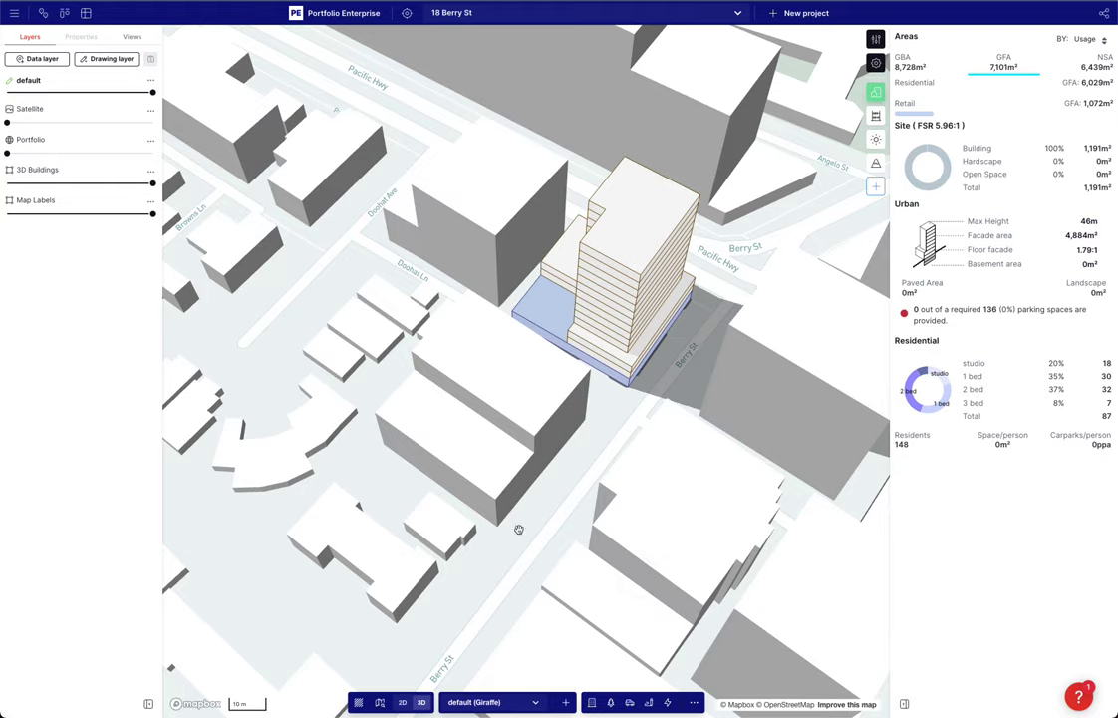
pyautogui.moveTo(152, 183); pyautogui.dragTo(25, 184)
pyautogui.moveTo(373, 346); pyautogui.dragTo(364, 424, button='right')
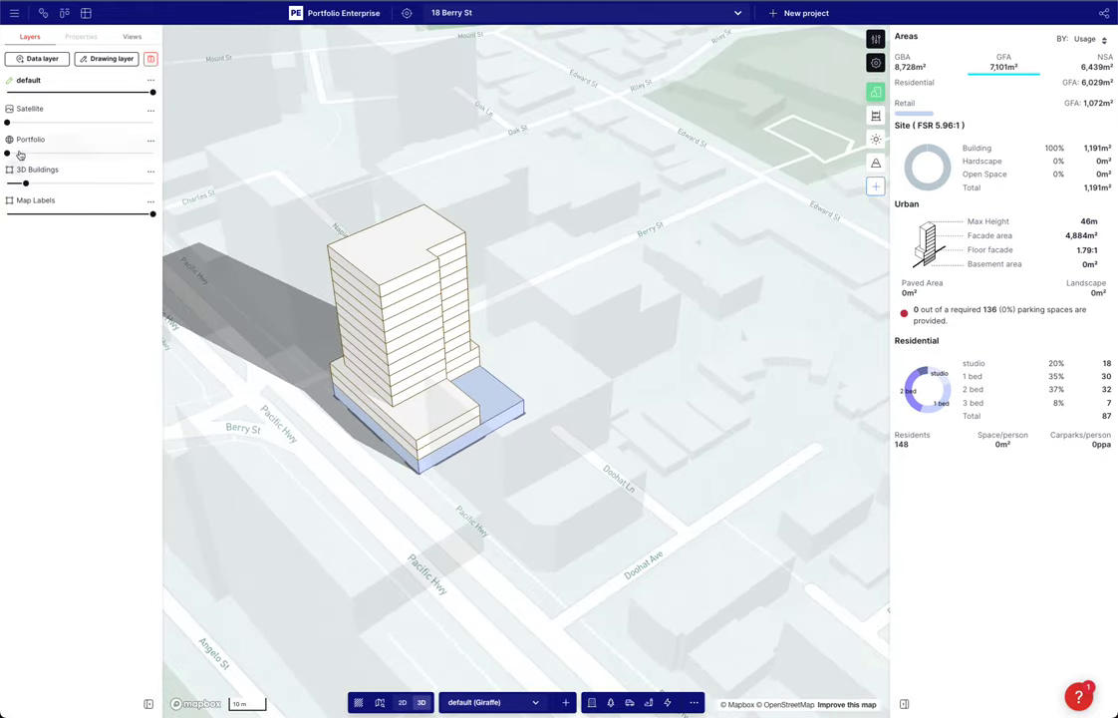
# Set Map Labels opacity to 0% and view the tower in top-down 2D
pyautogui.moveTo(153, 214); pyautogui.dragTo(6, 214)
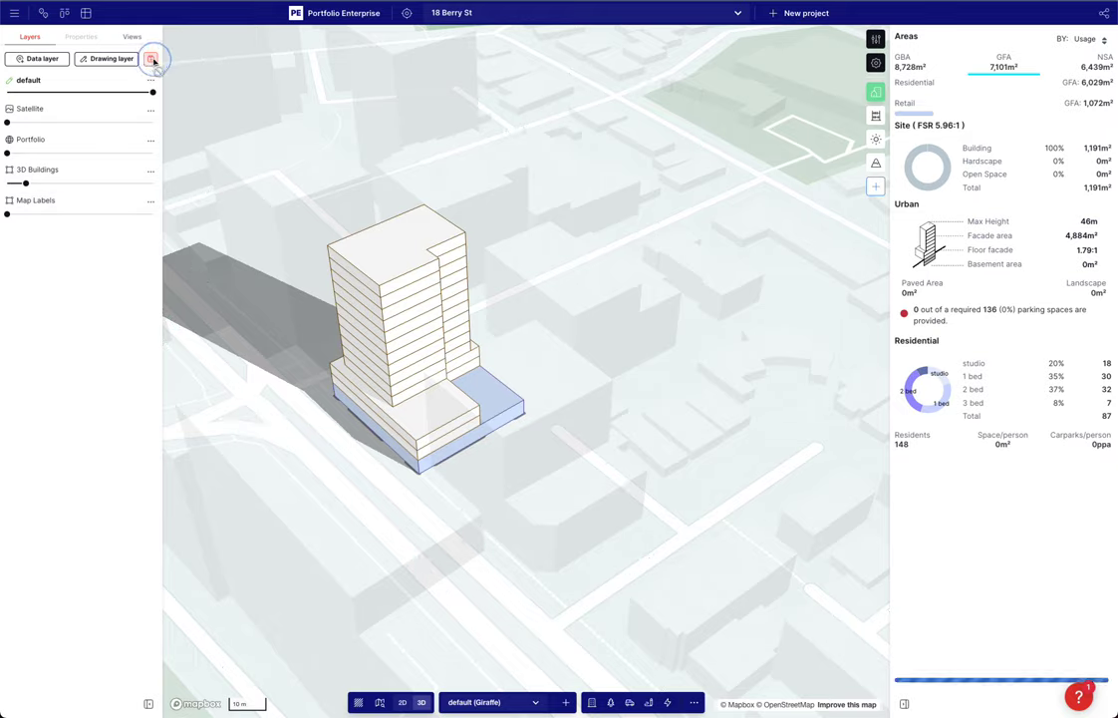
pyautogui.moveTo(257, 206); pyautogui.dragTo(399, 294, button='right')
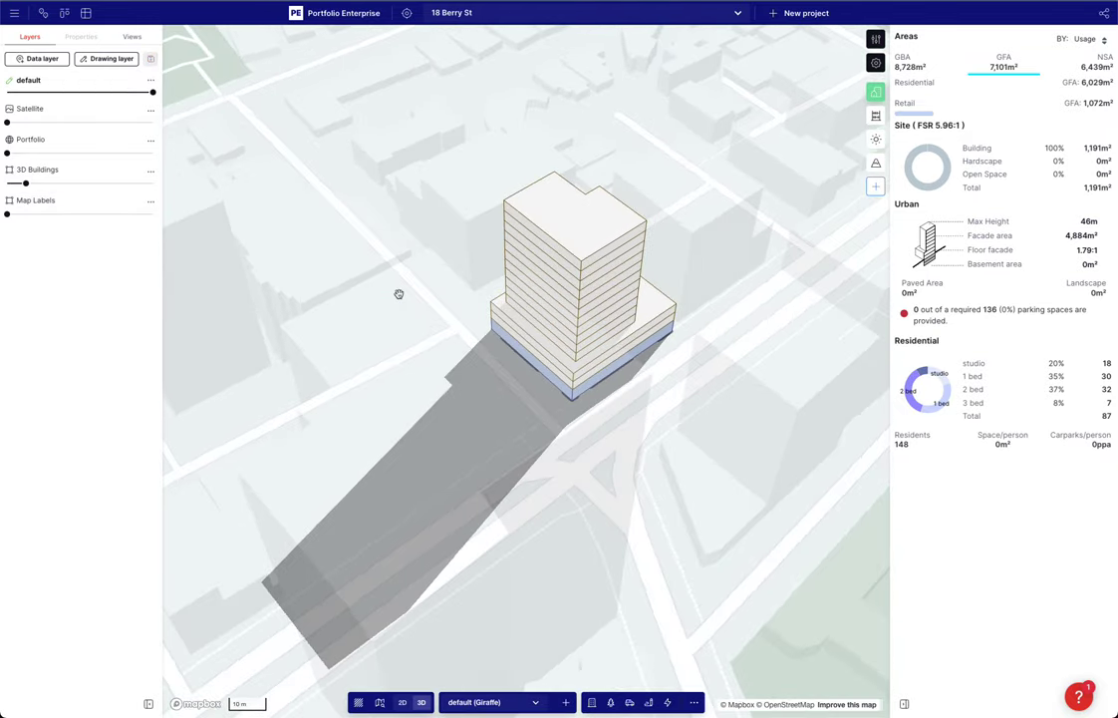
pyautogui.scroll(-3, 396, 278)
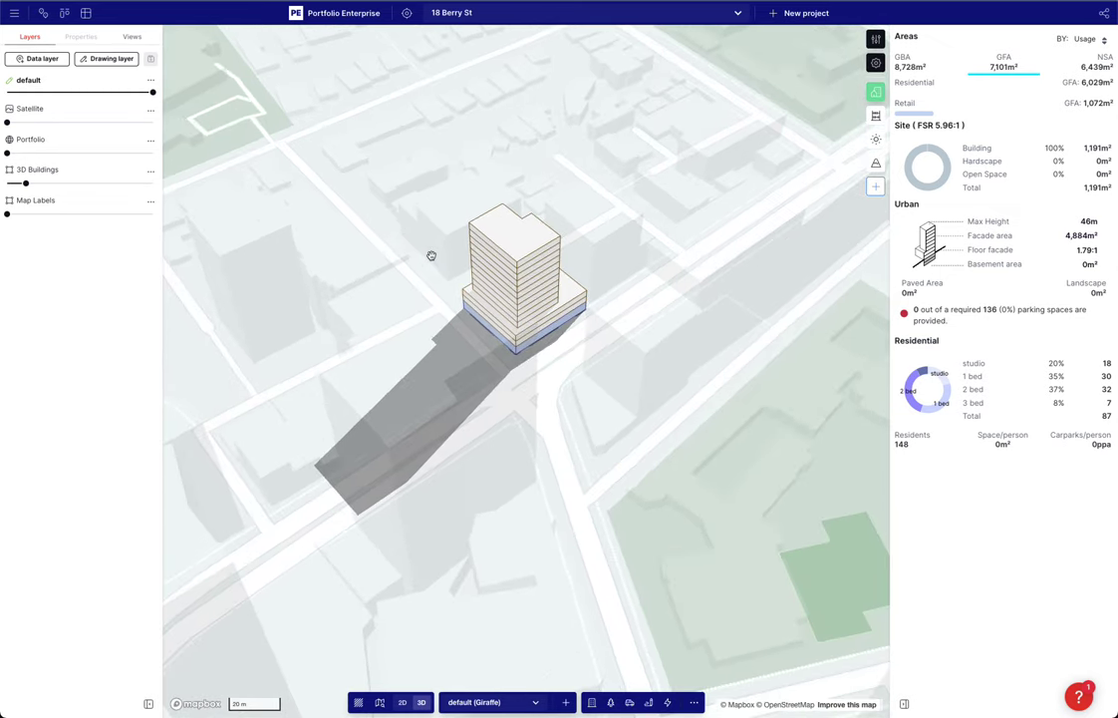
pyautogui.press('t')
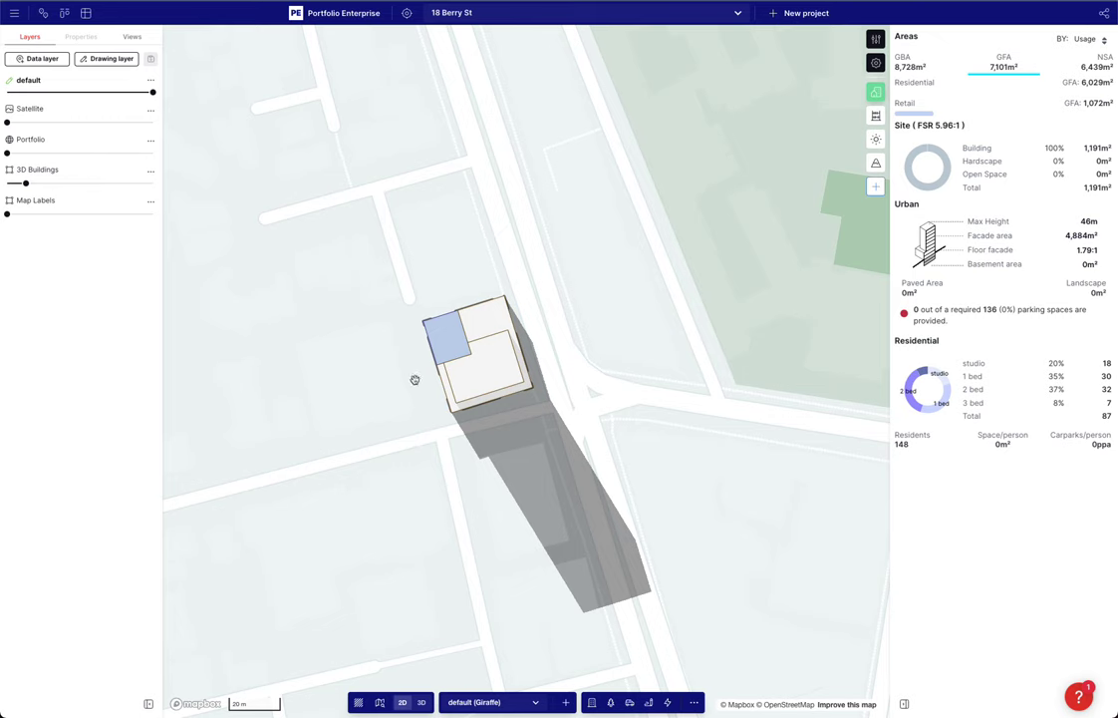
pyautogui.click(105, 59)
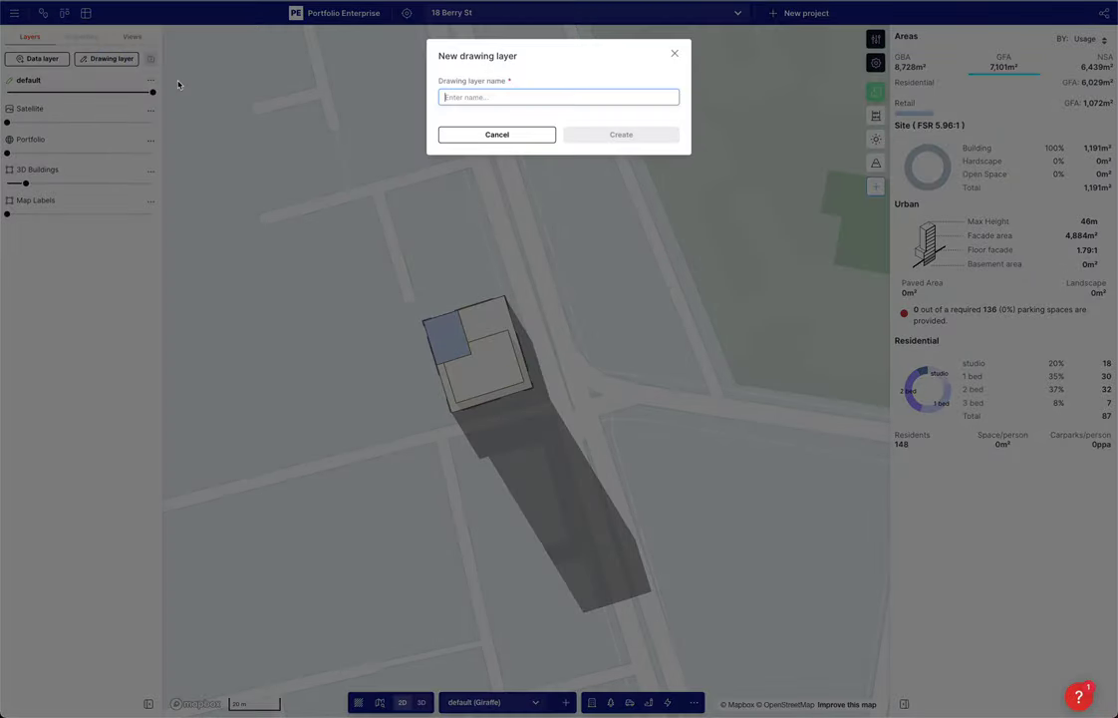
pyautogui.write('power')
pyautogui.click(607, 136)
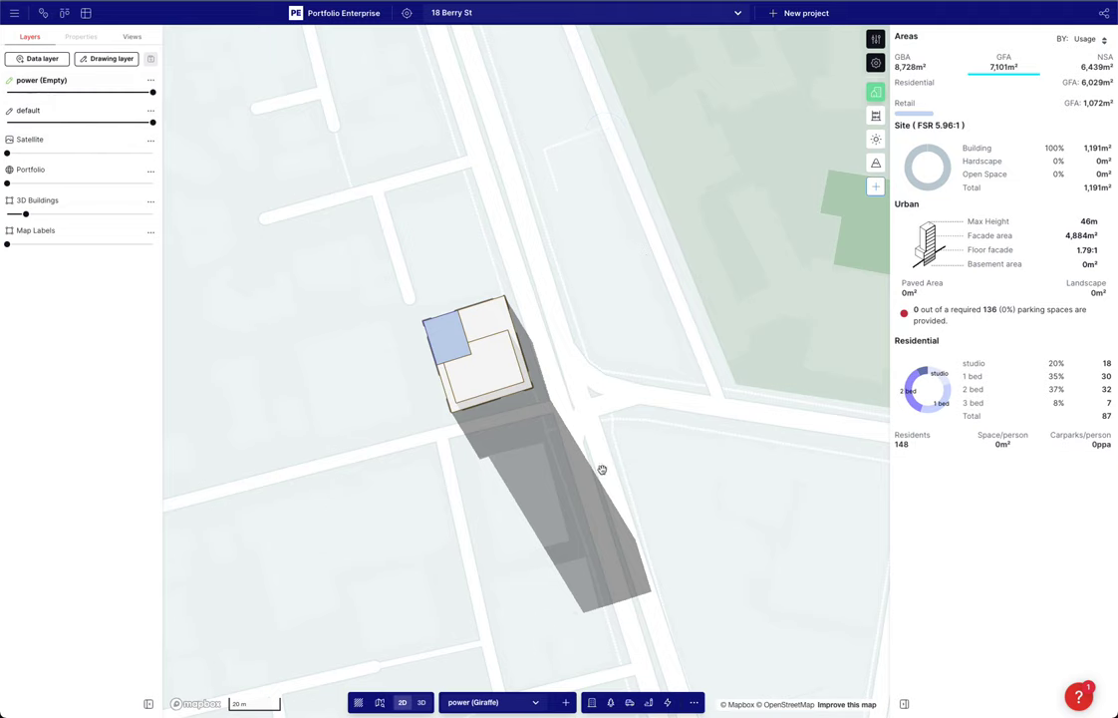
pyautogui.scroll(5, 602, 470)
pyautogui.press('r')
pyautogui.click(564, 413)
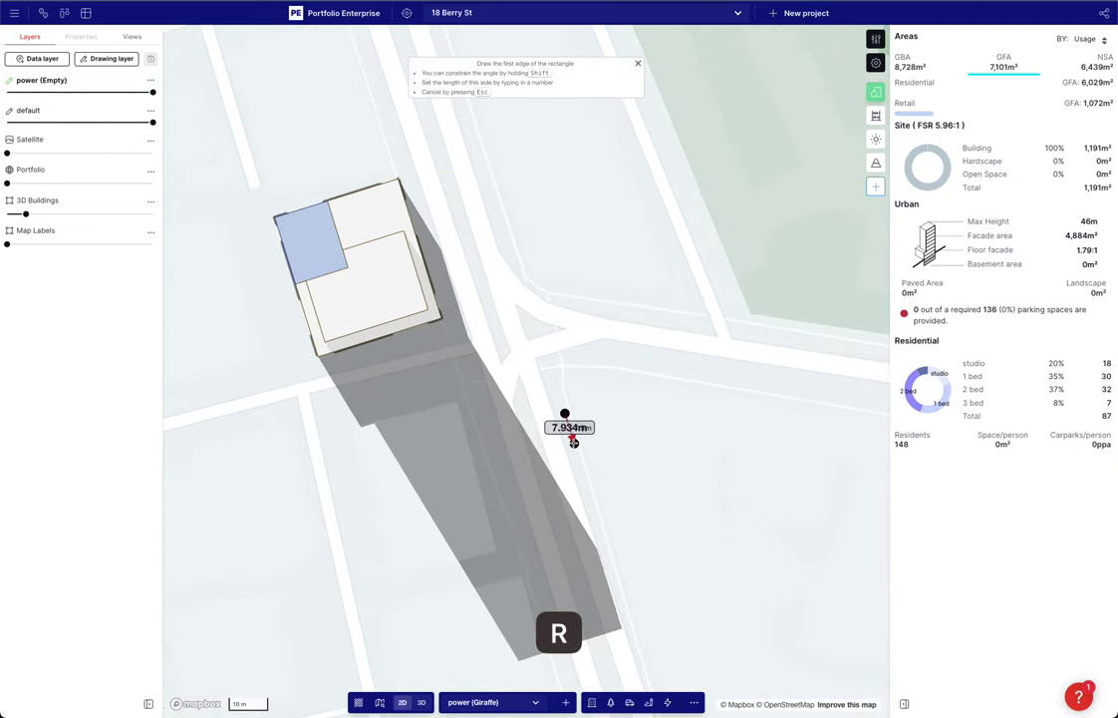
pyautogui.click(574, 443)
pyautogui.click(593, 438)
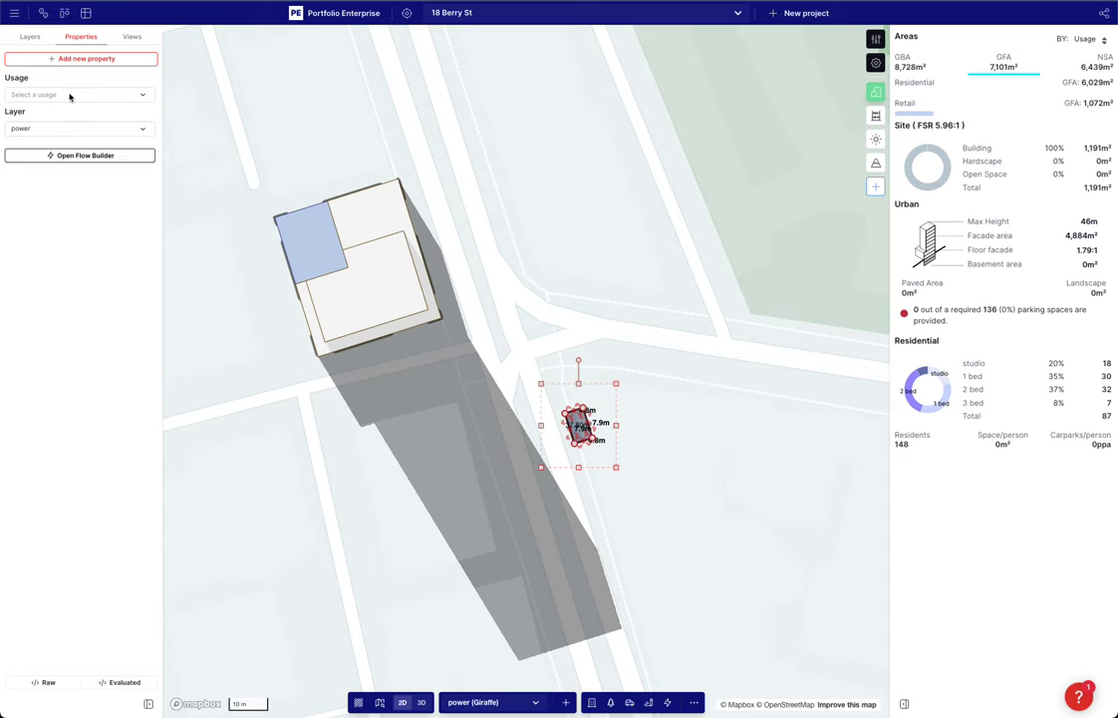
pyautogui.press('BackSpace')
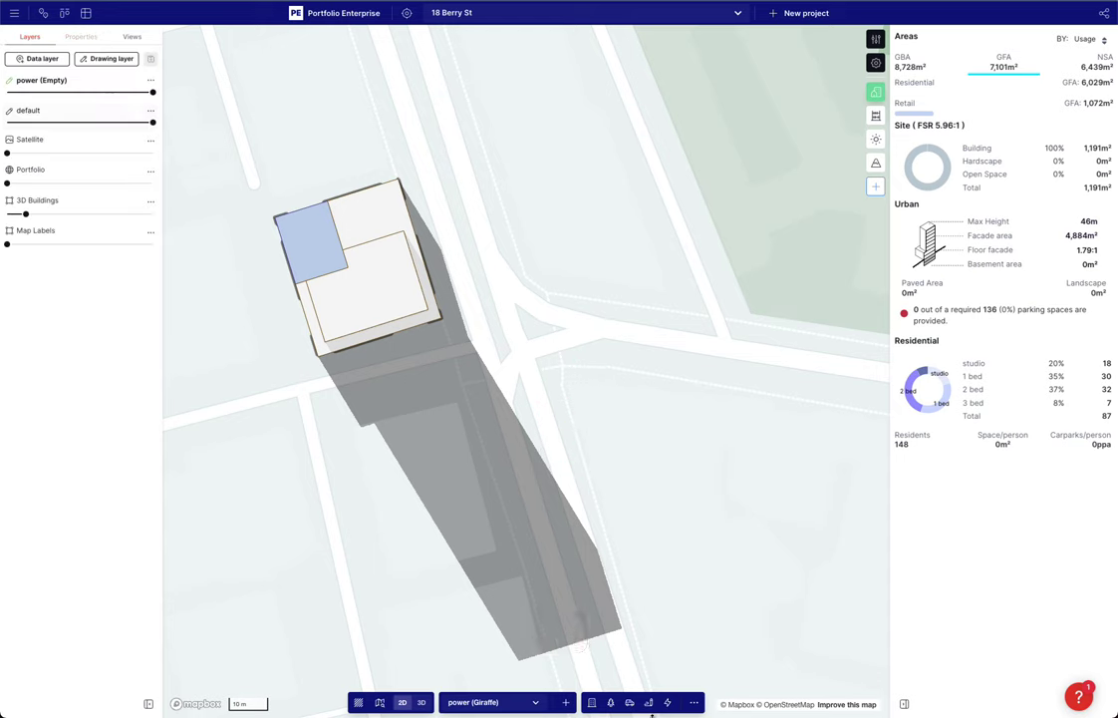
pyautogui.click(651, 704)
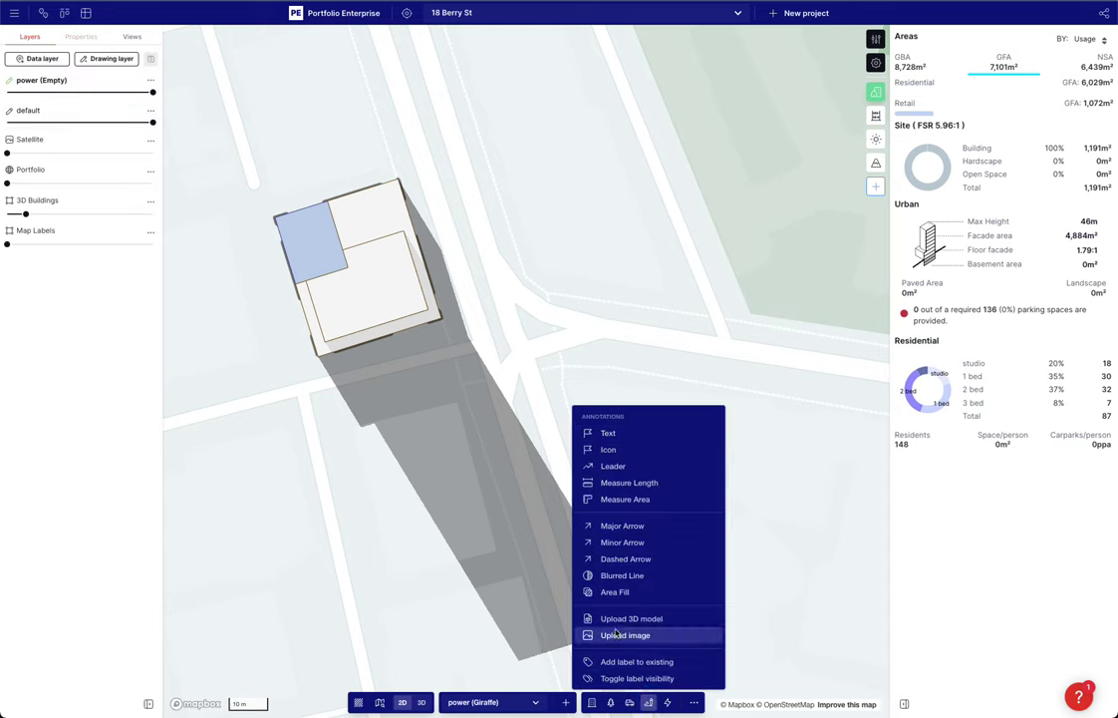
# Draw an area fill beside the road, with square corners and width narrowed to 3.5 m
pyautogui.click(615, 592)
pyautogui.click(565, 403)
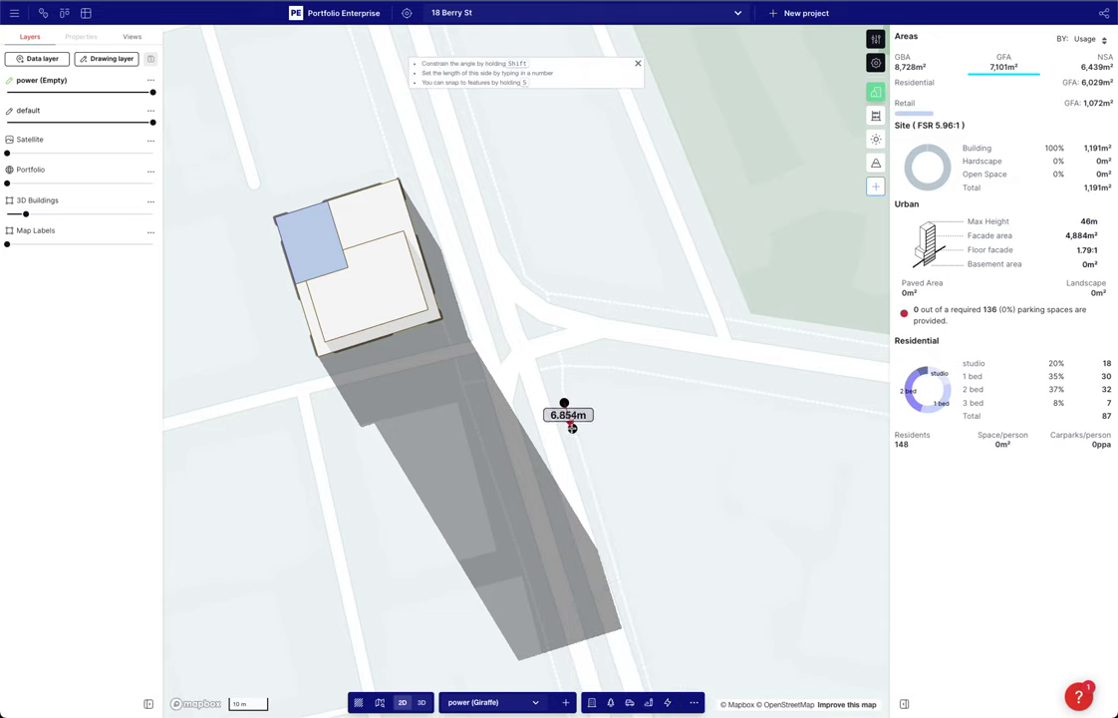
pyautogui.click(572, 427)
pyautogui.click(582, 395)
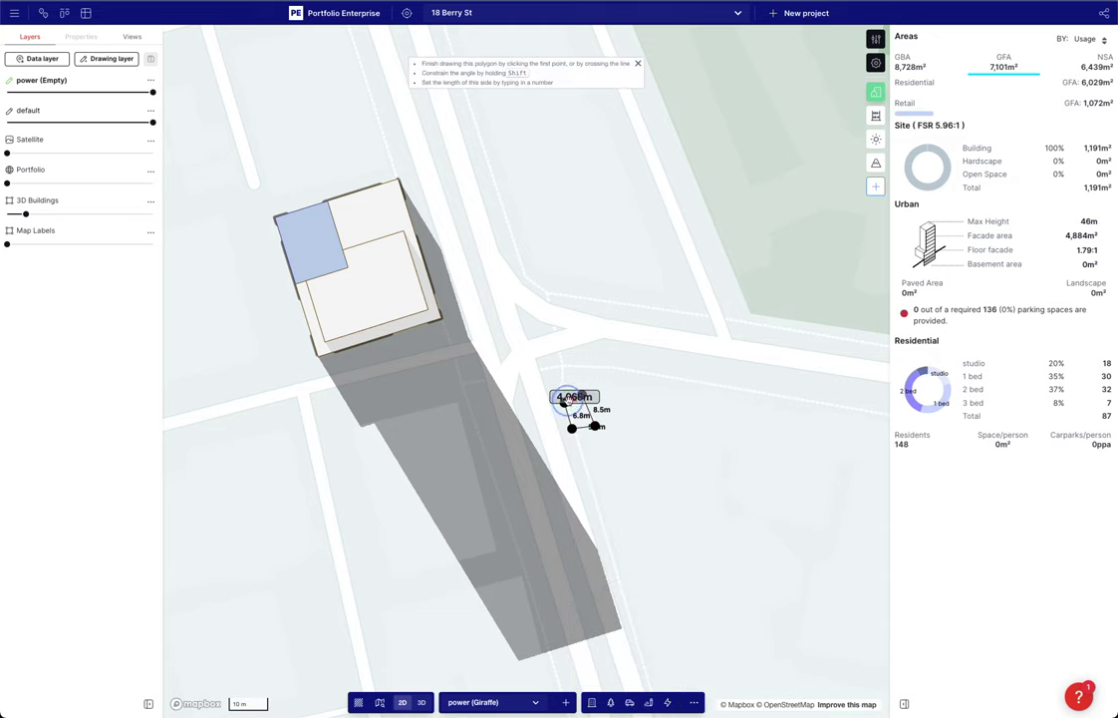
pyautogui.click(565, 403)
pyautogui.scroll(5, 590, 422)
pyautogui.keyDown('shift'); pyautogui.moveTo(601, 430); pyautogui.dragTo(594, 417); pyautogui.keyUp('shift')
pyautogui.moveTo(523, 371)
pyautogui.keyDown('shift'); pyautogui.mouseDown()
pyautogui.moveTo(504, 369)
pyautogui.moveTo(490, 386)
pyautogui.moveTo(514, 374)
pyautogui.mouseUp(); pyautogui.keyUp('shift')
pyautogui.keyDown('shift'); pyautogui.moveTo(542, 436); pyautogui.dragTo(545, 437); pyautogui.keyUp('shift')
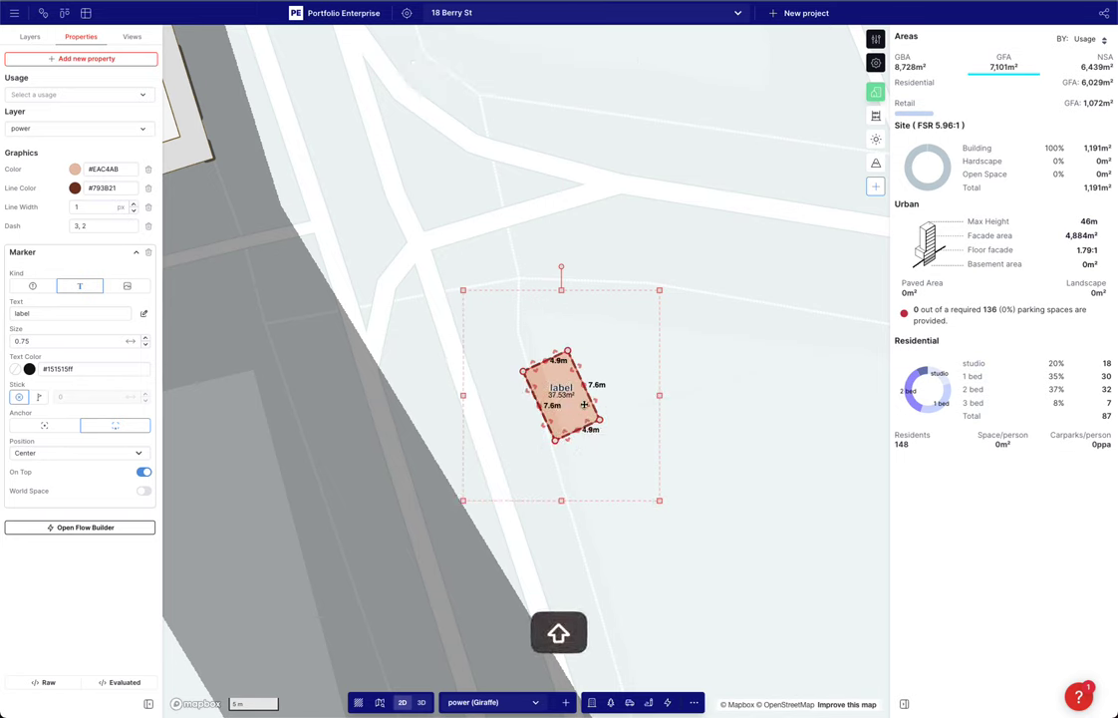
pyautogui.moveTo(579, 371); pyautogui.dragTo(546, 396)
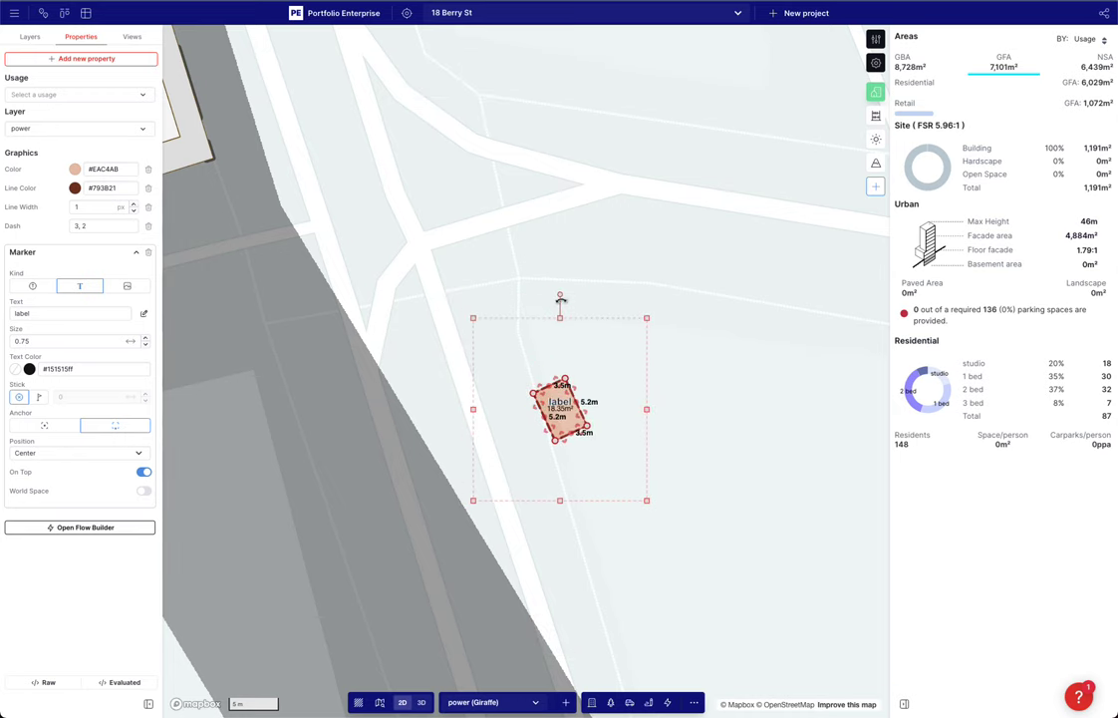
# Fill the area green (#38ad47), use the same green for the outline, and remove the dash
pyautogui.click(76, 170)
pyautogui.click(58, 321)
pyautogui.click(93, 242)
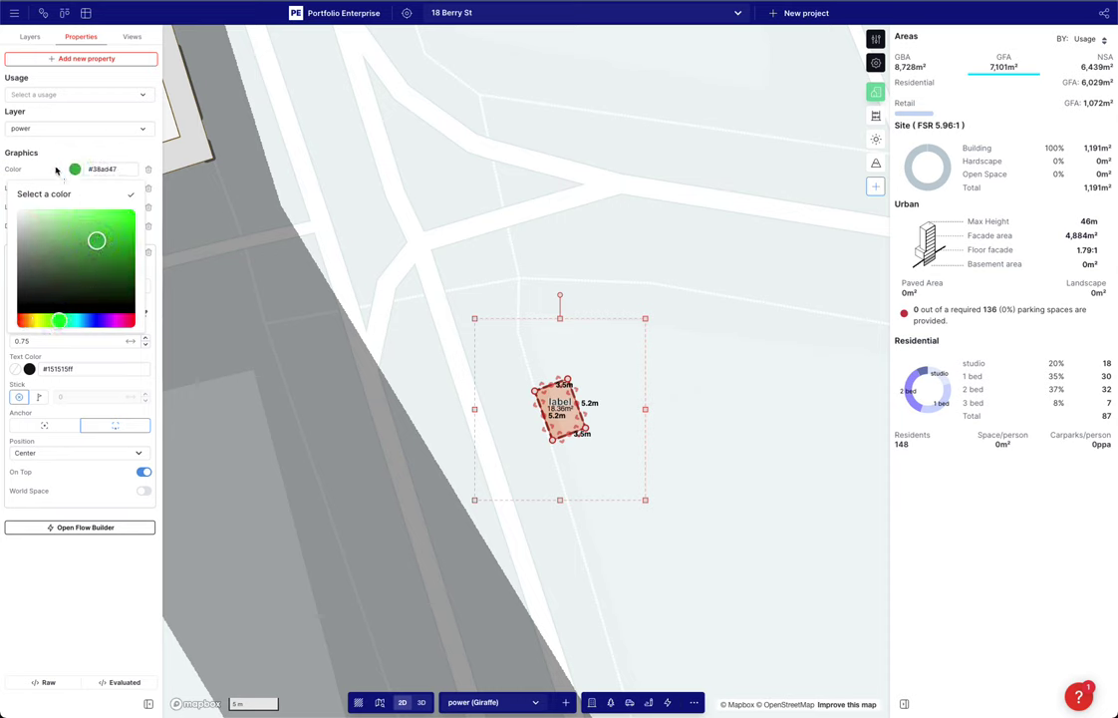
pyautogui.click(131, 194)
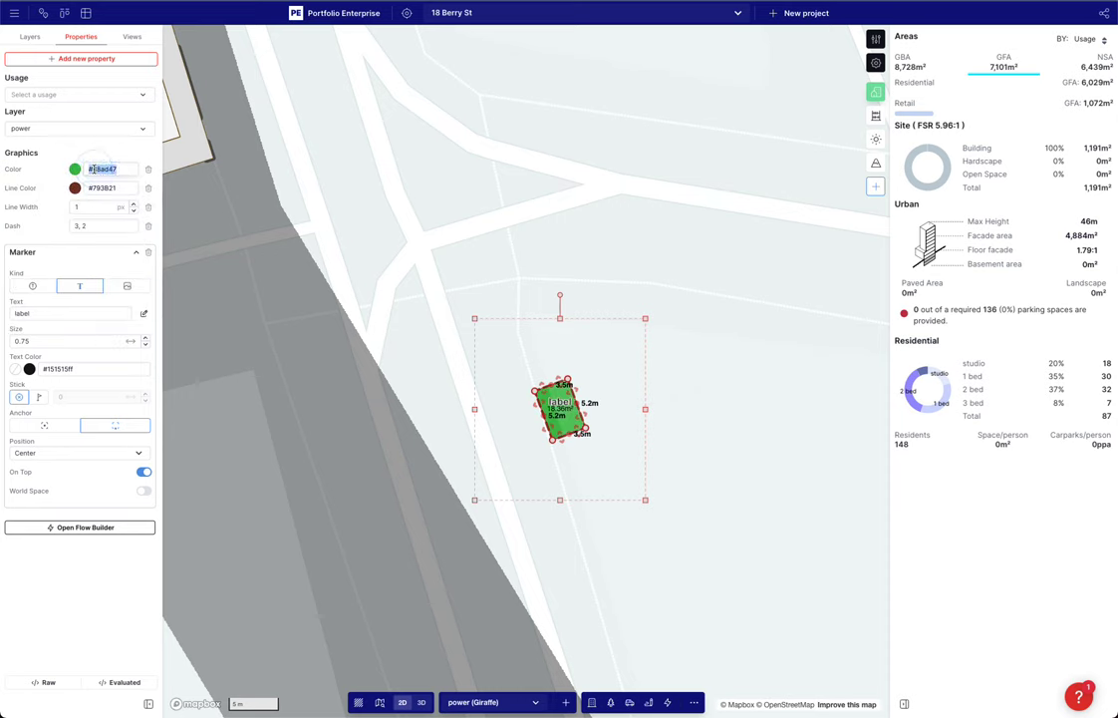
pyautogui.press('super+c')
pyautogui.press('super+v')
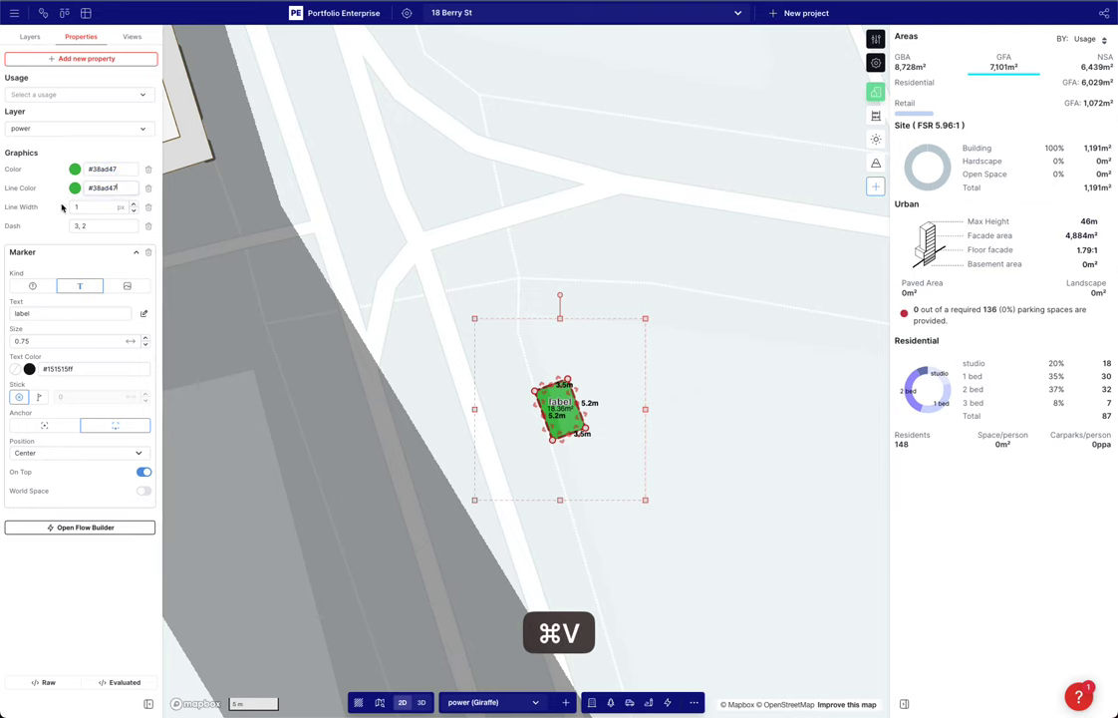
pyautogui.click(147, 226)
pyautogui.moveTo(403, 269); pyautogui.dragTo(450, 275)
pyautogui.scroll(-2, 452, 280)
# Set the green area's marker text to 'substation'
pyautogui.click(578, 403)
pyautogui.click(578, 403)
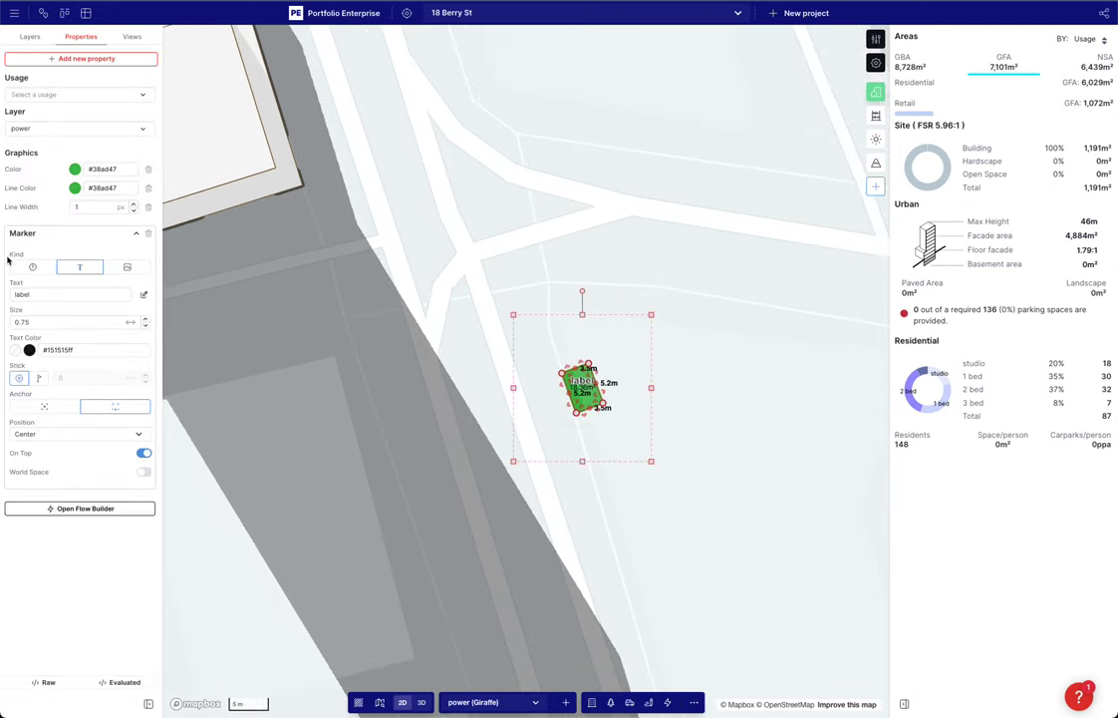
pyautogui.doubleClick(54, 293)
pyautogui.write('substation')
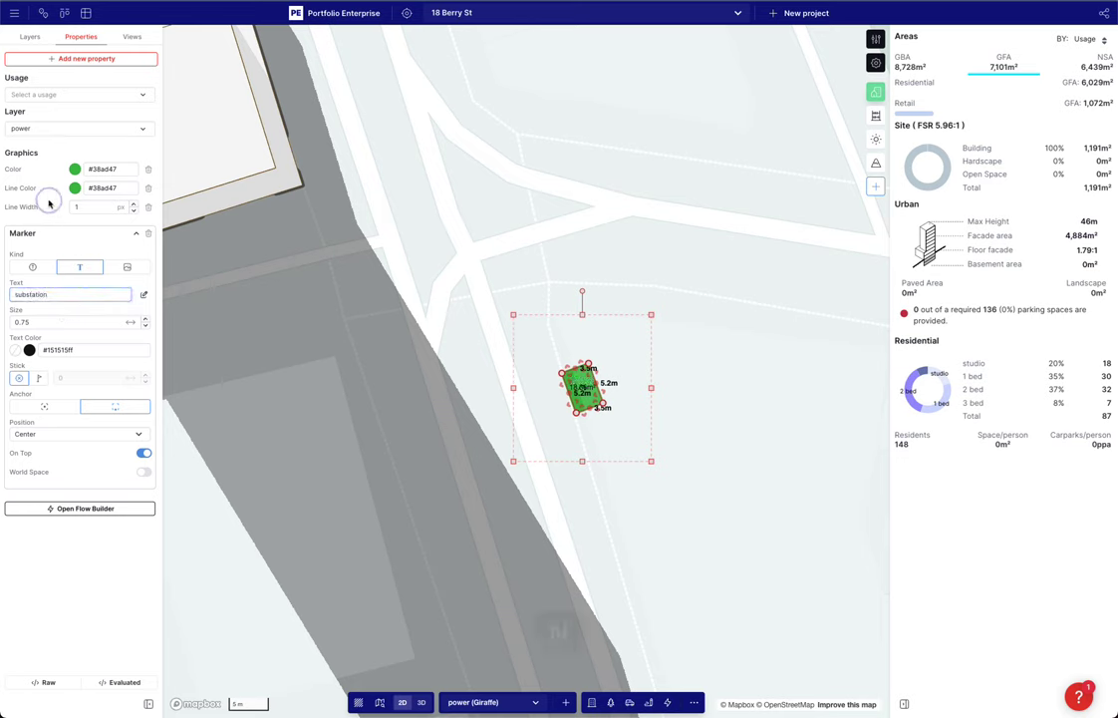
# Add a Height property of 2 to the substation block
pyautogui.click(84, 58)
pyautogui.write('he')
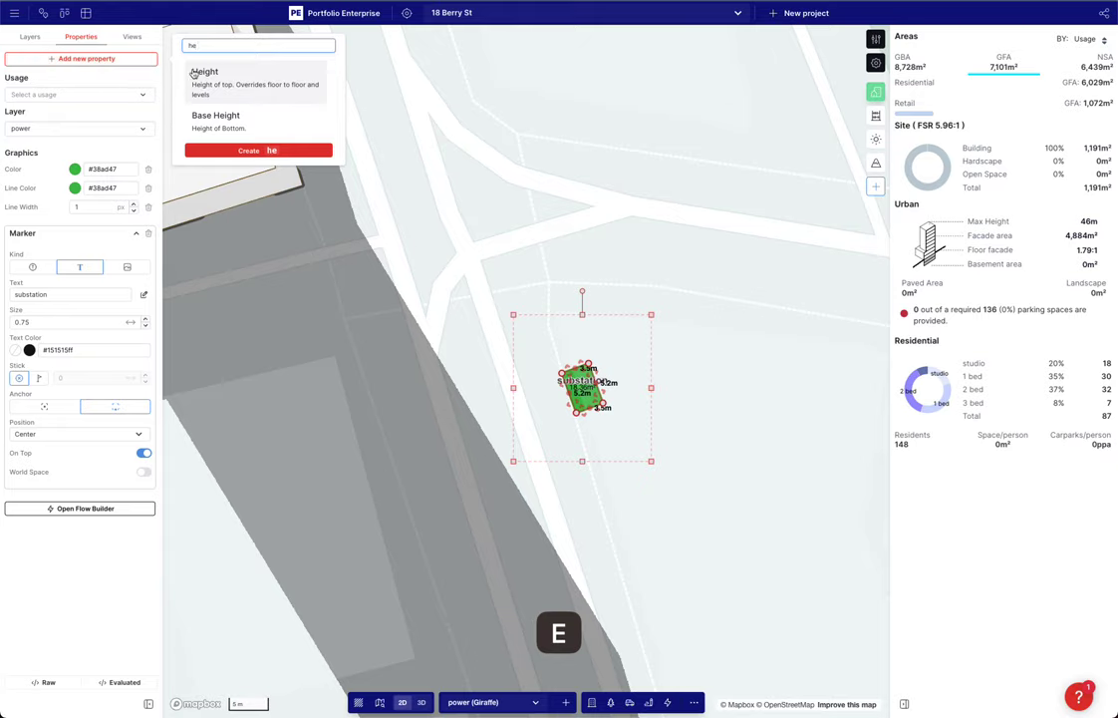
pyautogui.click(223, 85)
pyautogui.write('t')
pyautogui.click(578, 478)
pyautogui.press('t')
pyautogui.moveTo(581, 478); pyautogui.dragTo(504, 470, button='right')
pyautogui.click(490, 397)
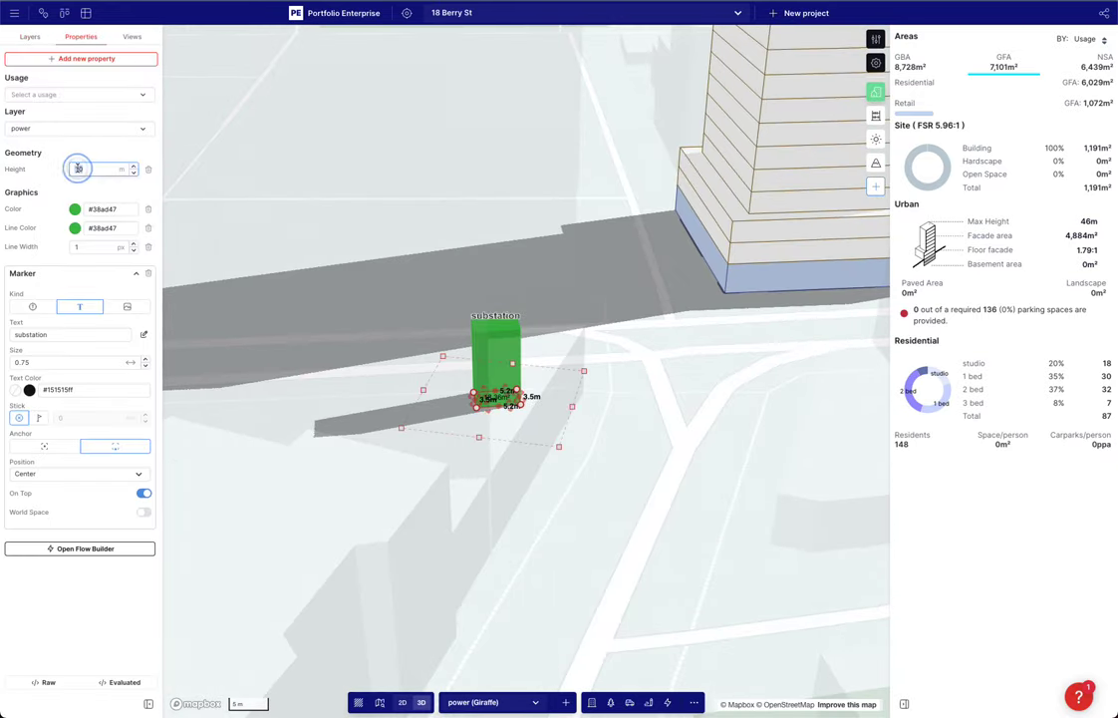
pyautogui.write('1')
pyautogui.click(73, 151)
pyautogui.scroll(1, 488, 386)
pyautogui.doubleClick(81, 166)
pyautogui.write('2')
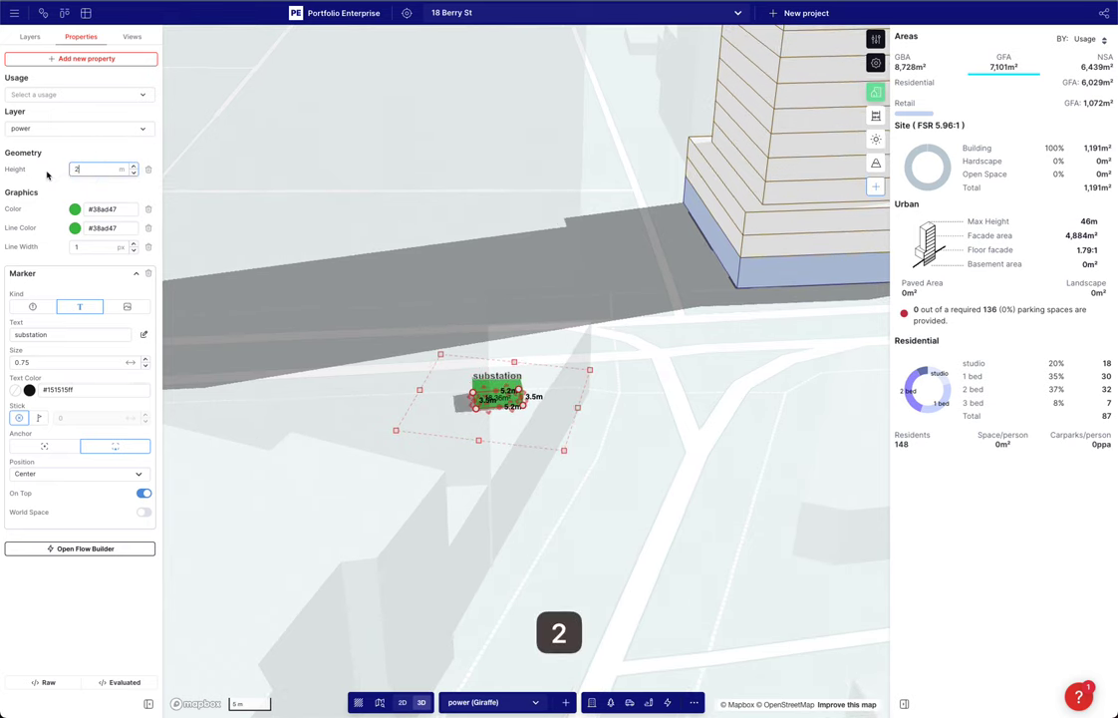
pyautogui.write('t')
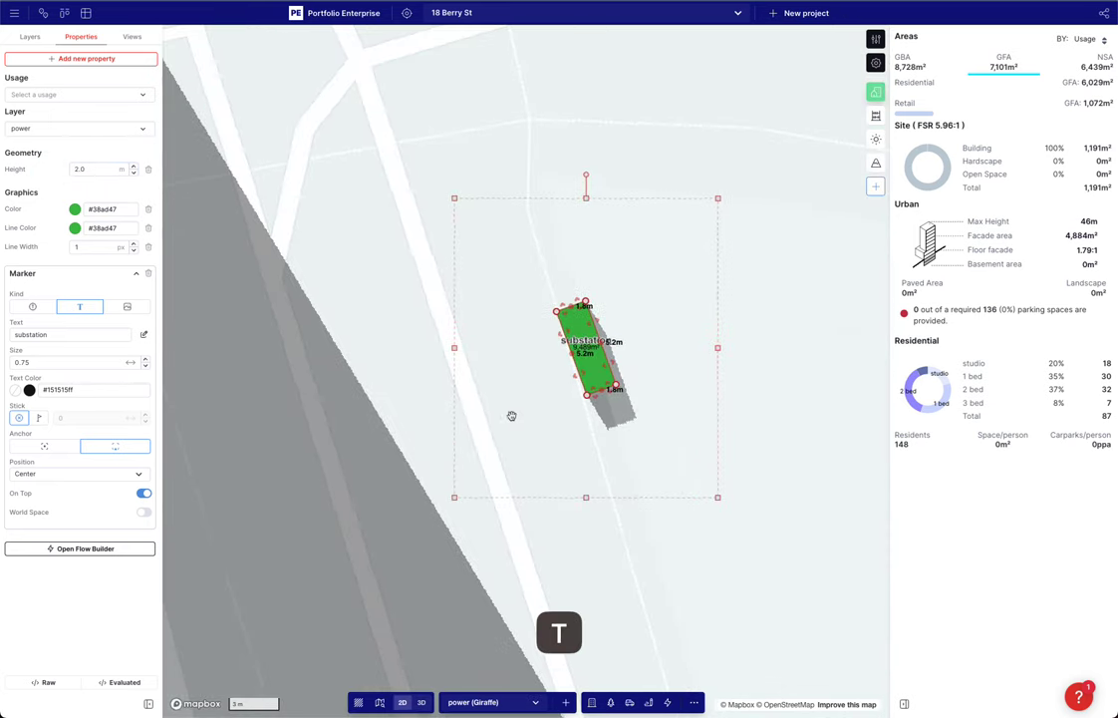
# Move the substation up-left and show its label in a rectangular bubble, size 1.90
pyautogui.moveTo(602, 365); pyautogui.dragTo(560, 256)
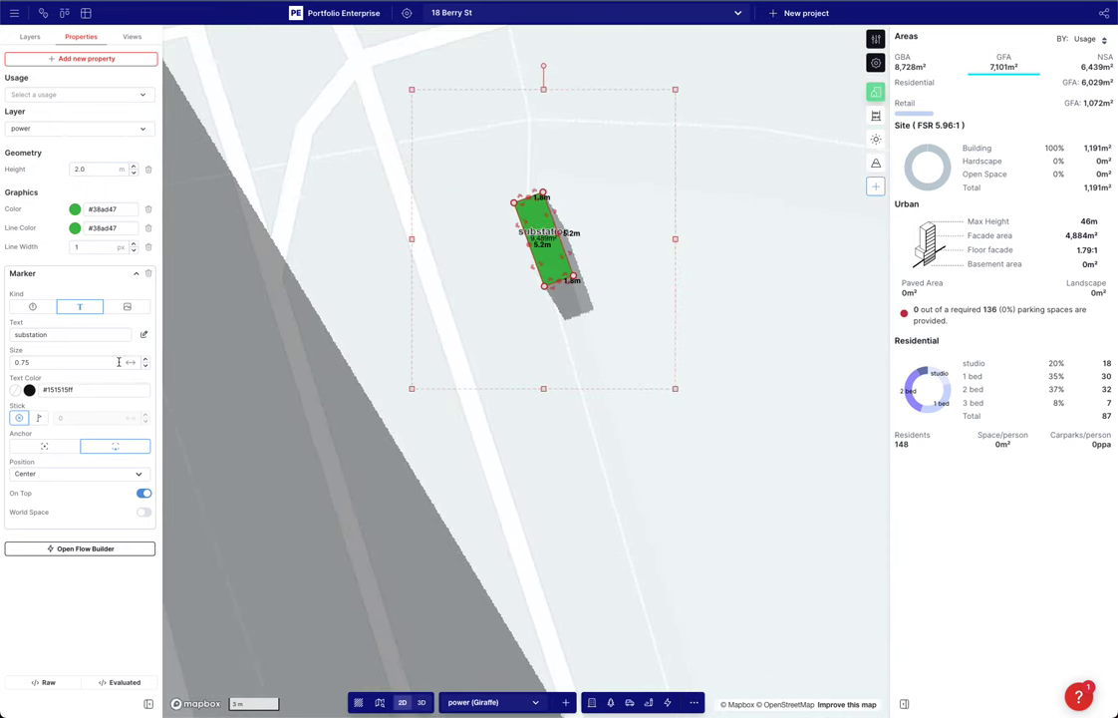
pyautogui.moveTo(527, 387); pyautogui.dragTo(542, 390)
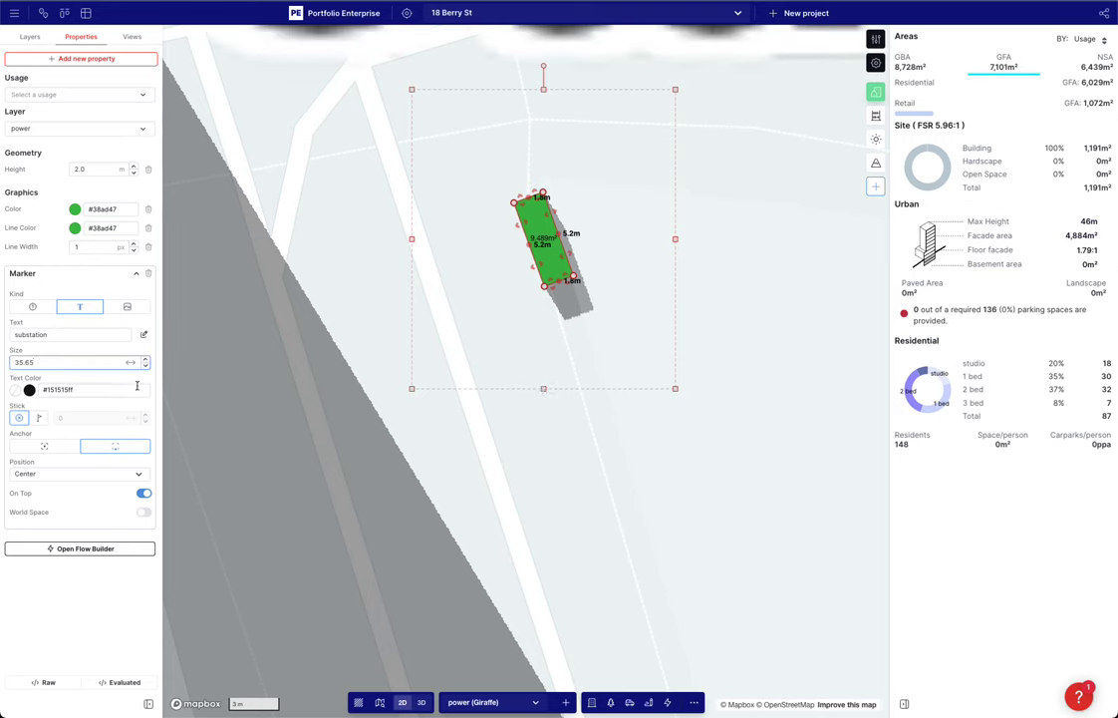
pyautogui.write('2')
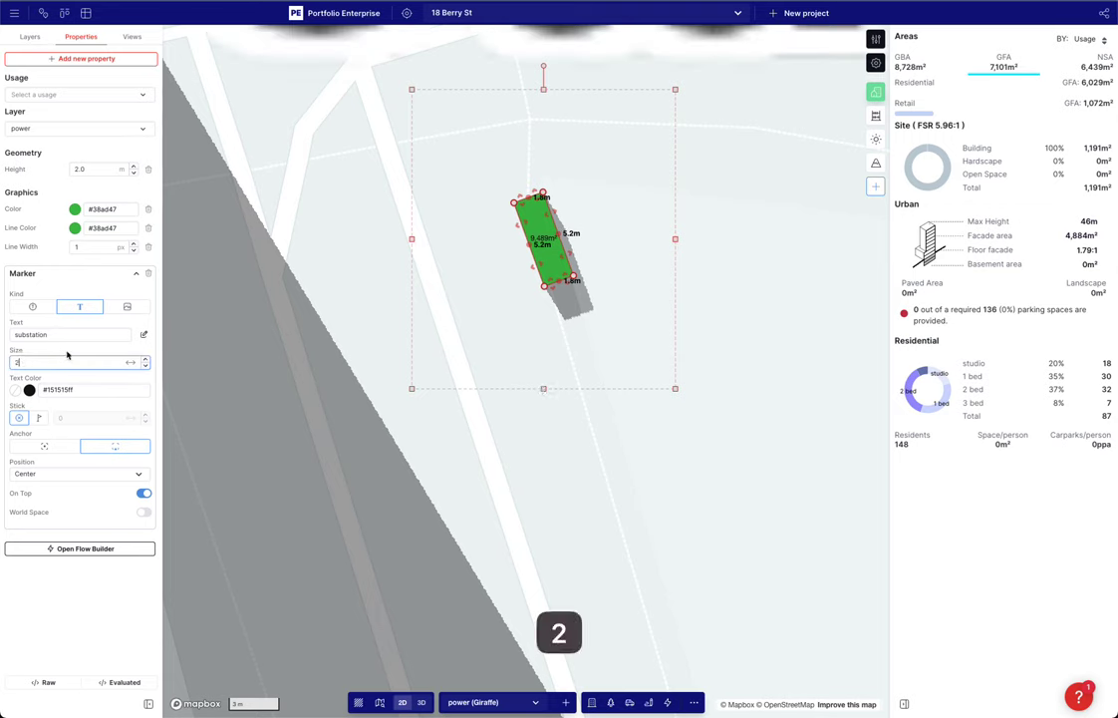
pyautogui.click(35, 309)
pyautogui.click(81, 307)
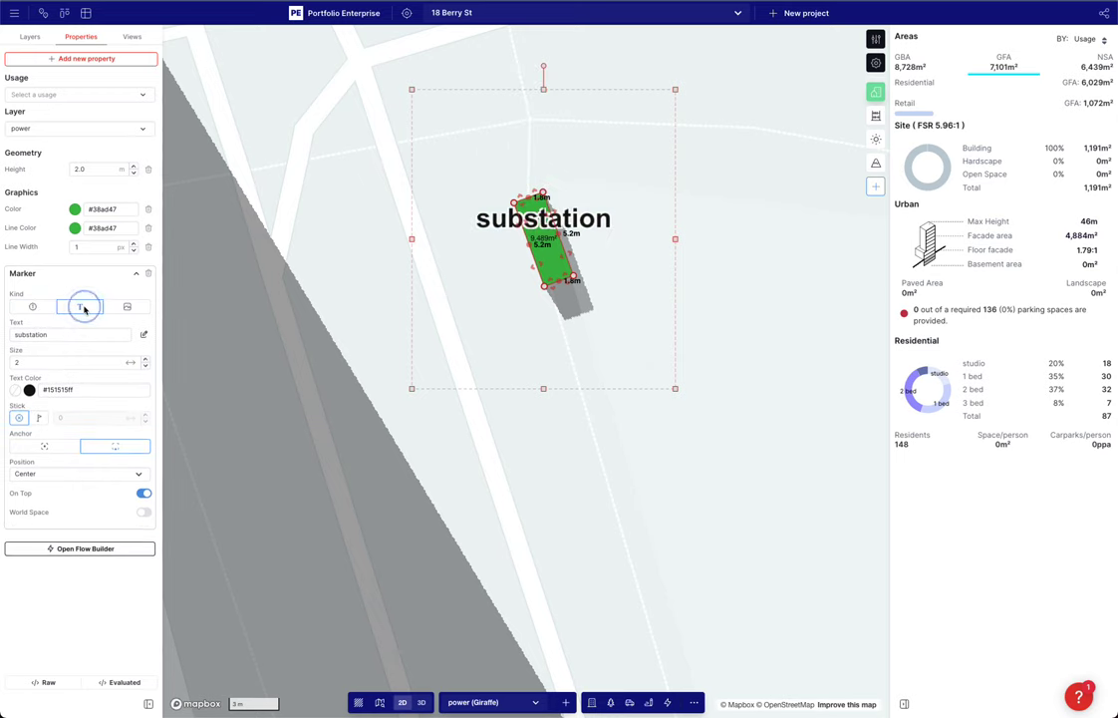
pyautogui.click(35, 308)
pyautogui.click(117, 335)
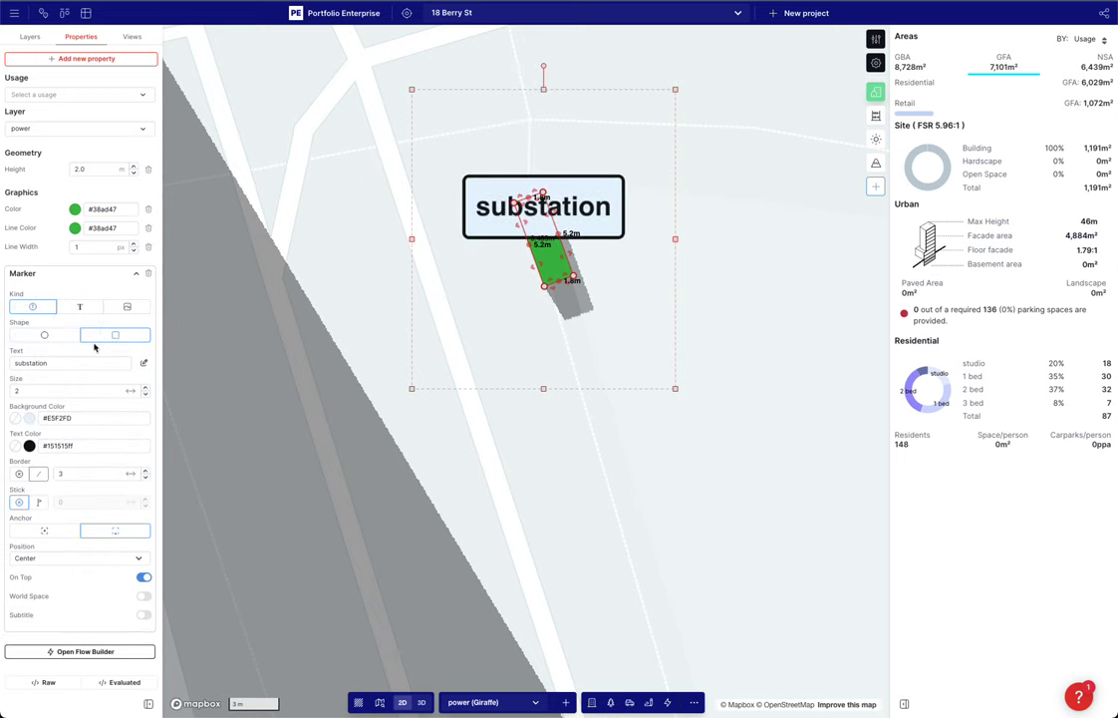
pyautogui.click(146, 393)
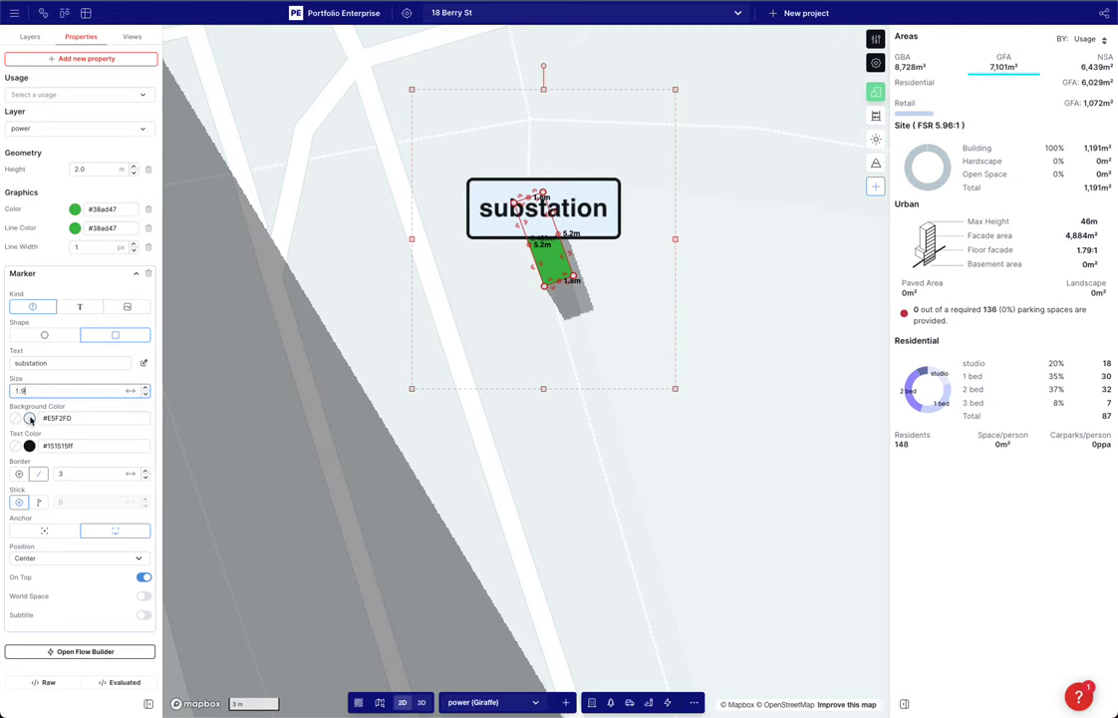
# Give the label a yellow (#ffe500) background and switch the marker to an icon image
pyautogui.click(30, 418)
pyautogui.click(78, 456)
pyautogui.moveTo(80, 456); pyautogui.dragTo(134, 459)
pyautogui.moveTo(85, 556); pyautogui.dragTo(35, 555)
pyautogui.click(95, 401)
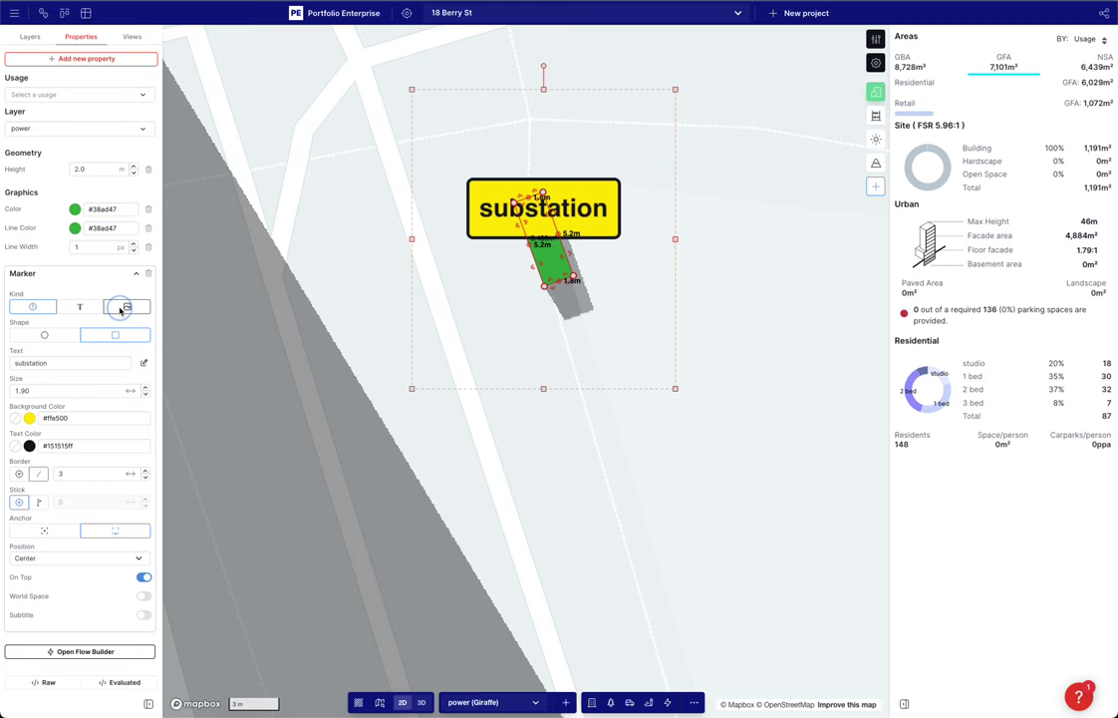
pyautogui.click(124, 308)
pyautogui.click(90, 327)
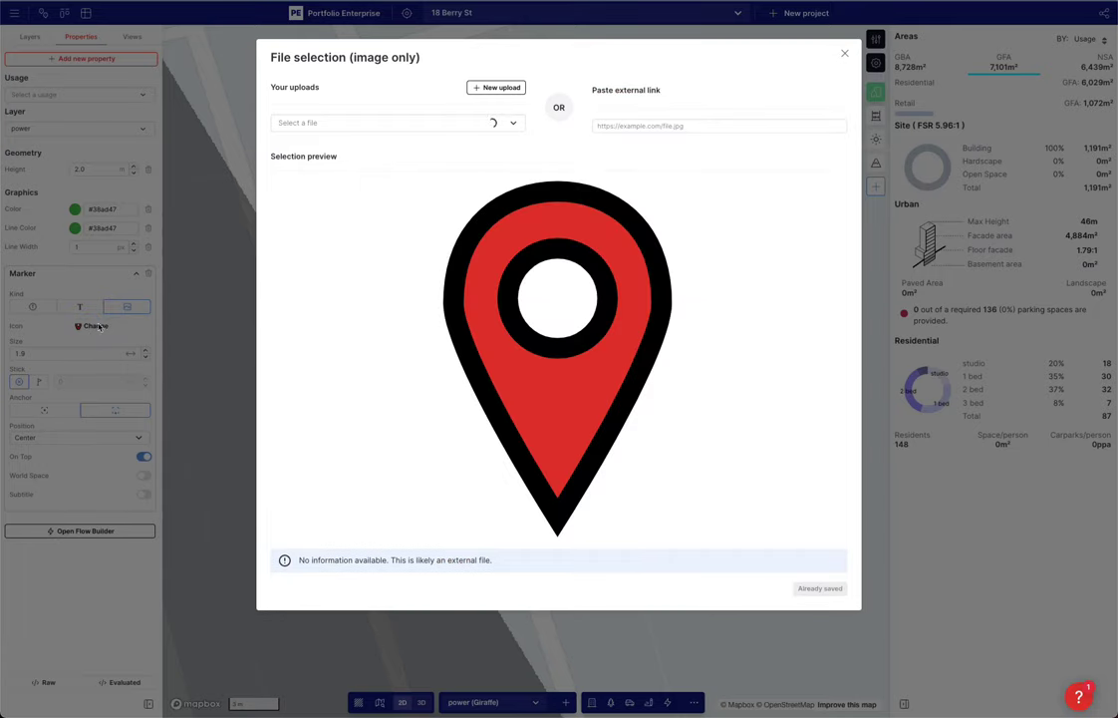
# Browse the uploaded images, pick carbonPieChart.png, then close the dialog without applying it
pyautogui.click(447, 122)
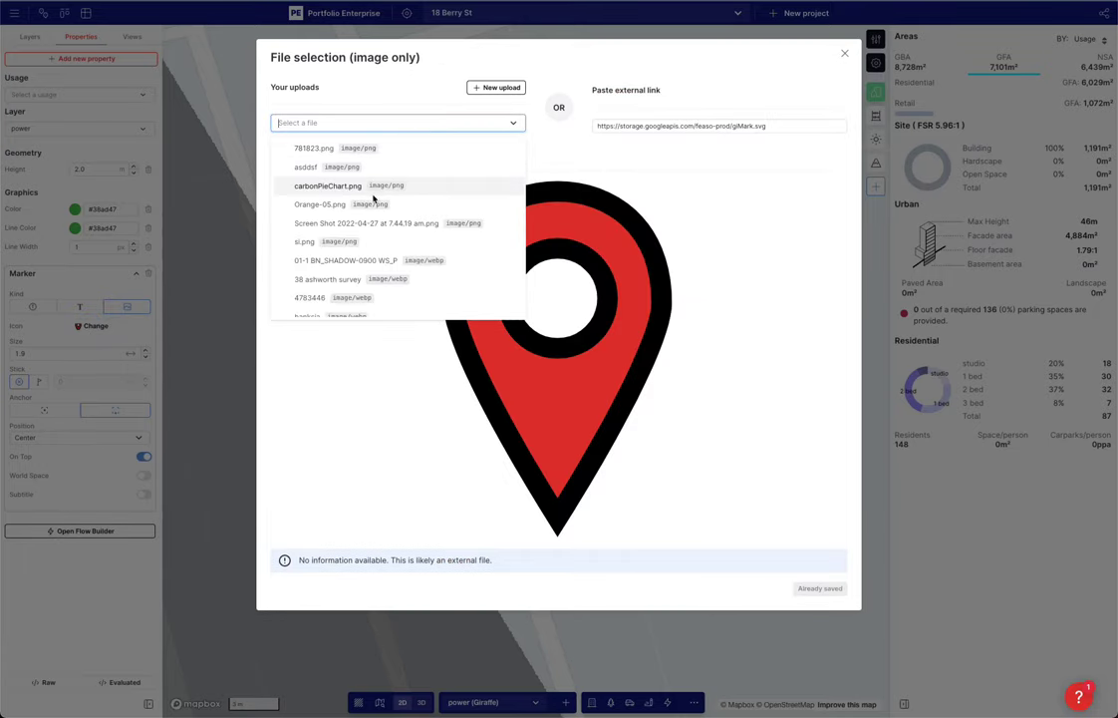
pyautogui.scroll(-10, 374, 200)
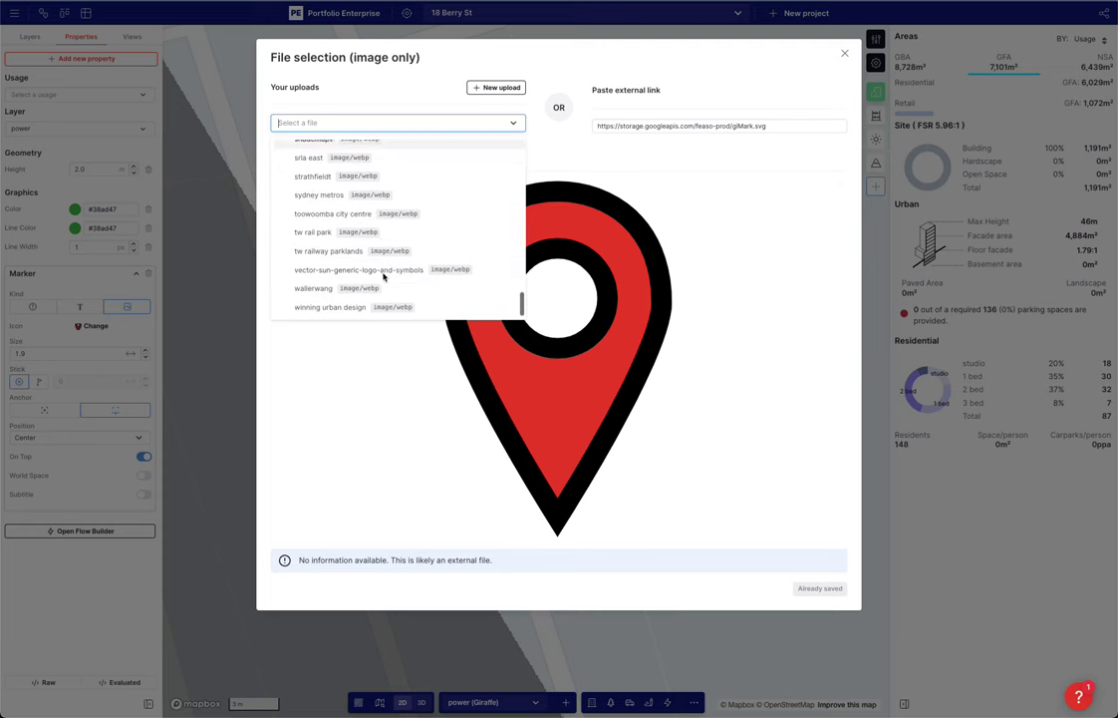
pyautogui.scroll(10, 364, 279)
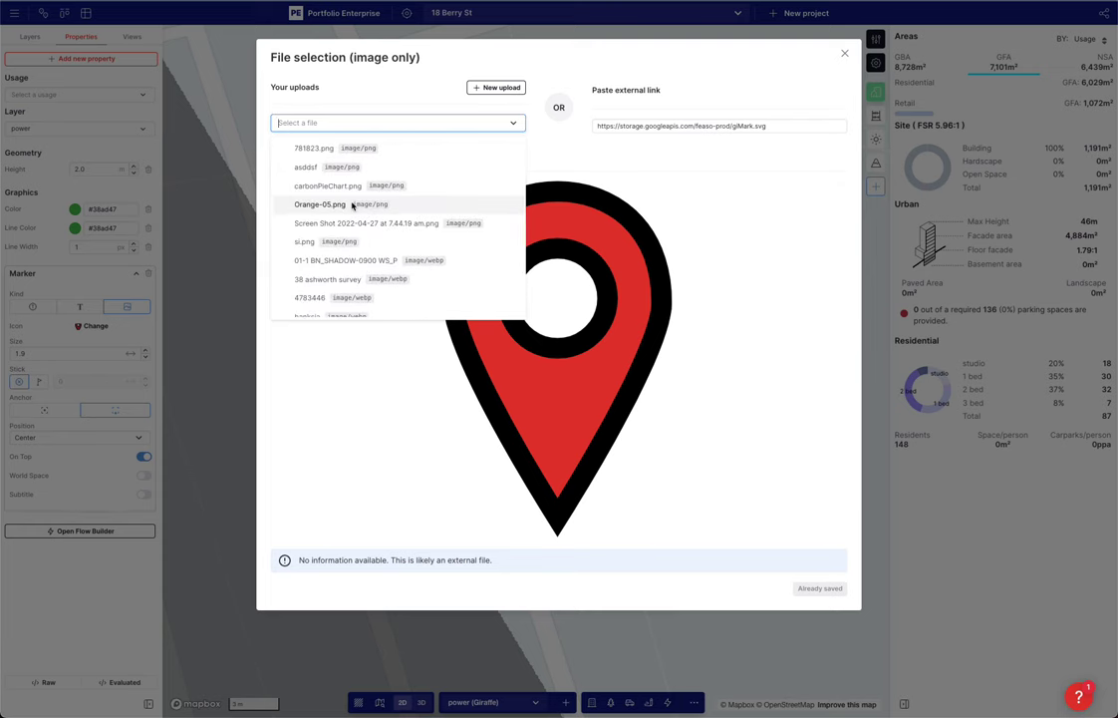
pyautogui.click(355, 186)
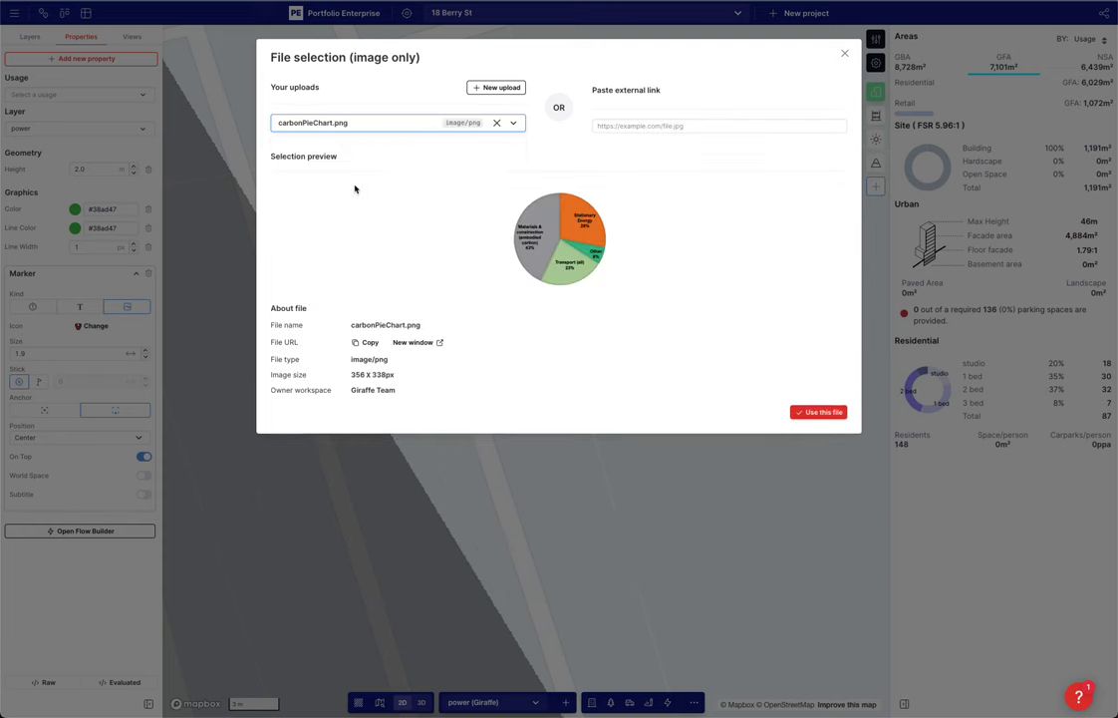
pyautogui.click(844, 55)
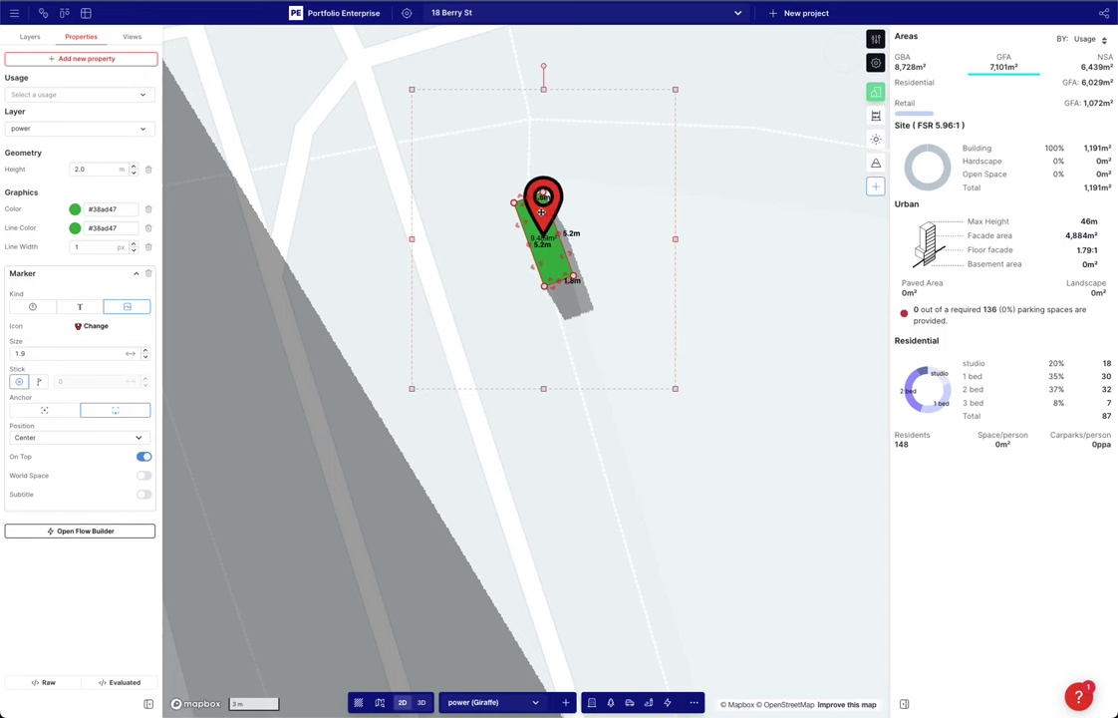
# Make the marker a Text label reading 'substation' and deselect the block
pyautogui.click(79, 307)
pyautogui.doubleClick(40, 334)
pyautogui.write('substation')
pyautogui.click(344, 354)
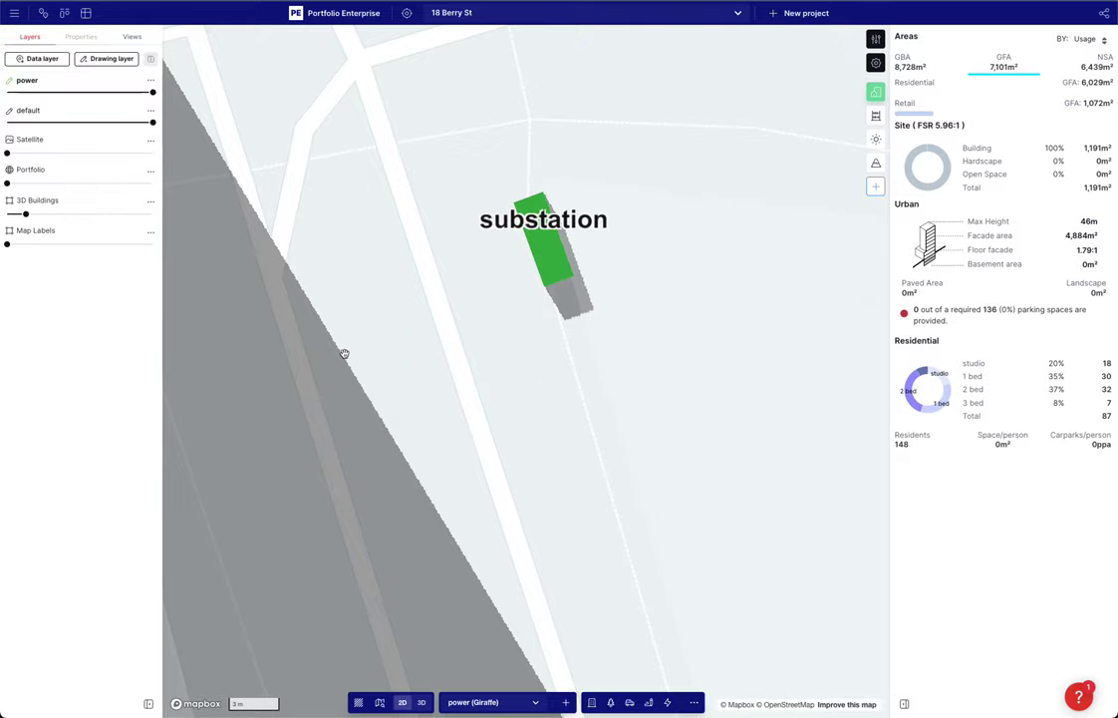
# In 3D view, shrink the green substation block's footprint to about 4.2 m sides
pyautogui.press('t')
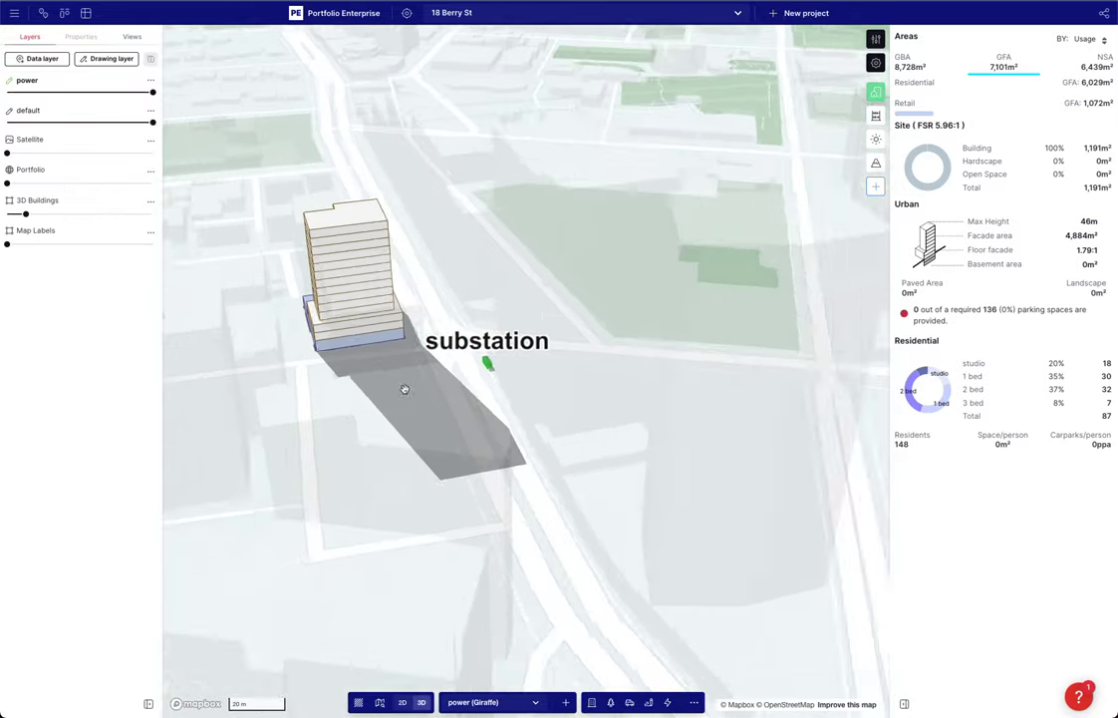
pyautogui.moveTo(405, 389); pyautogui.dragTo(387, 370, button='right')
pyautogui.scroll(5, 419, 393)
pyautogui.moveTo(399, 367); pyautogui.dragTo(468, 385)
pyautogui.scroll(5, 575, 371)
pyautogui.click(575, 372)
pyautogui.scroll(5, 568, 388)
pyautogui.moveTo(566, 397); pyautogui.dragTo(544, 377)
# Raise the substation block's height to 2.7 m and deselect it
pyautogui.moveTo(125, 167); pyautogui.dragTo(158, 167)
pyautogui.scroll(-4, 419, 382)
pyautogui.moveTo(287, 406); pyautogui.dragTo(535, 410)
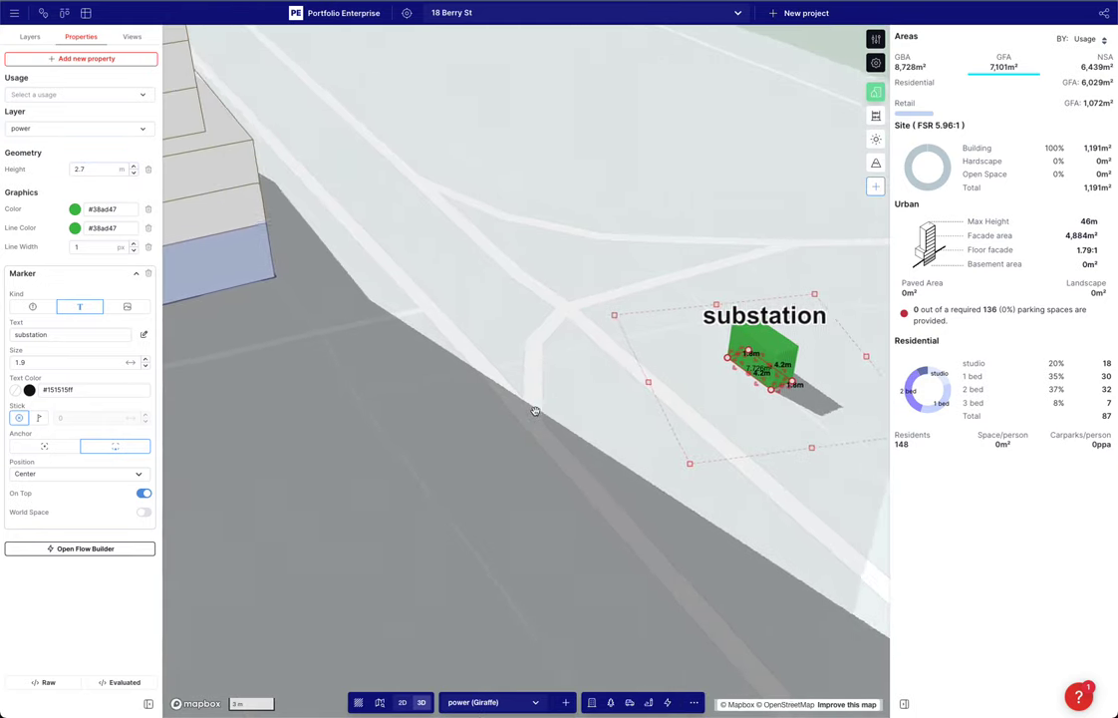
pyautogui.scroll(-5, 535, 411)
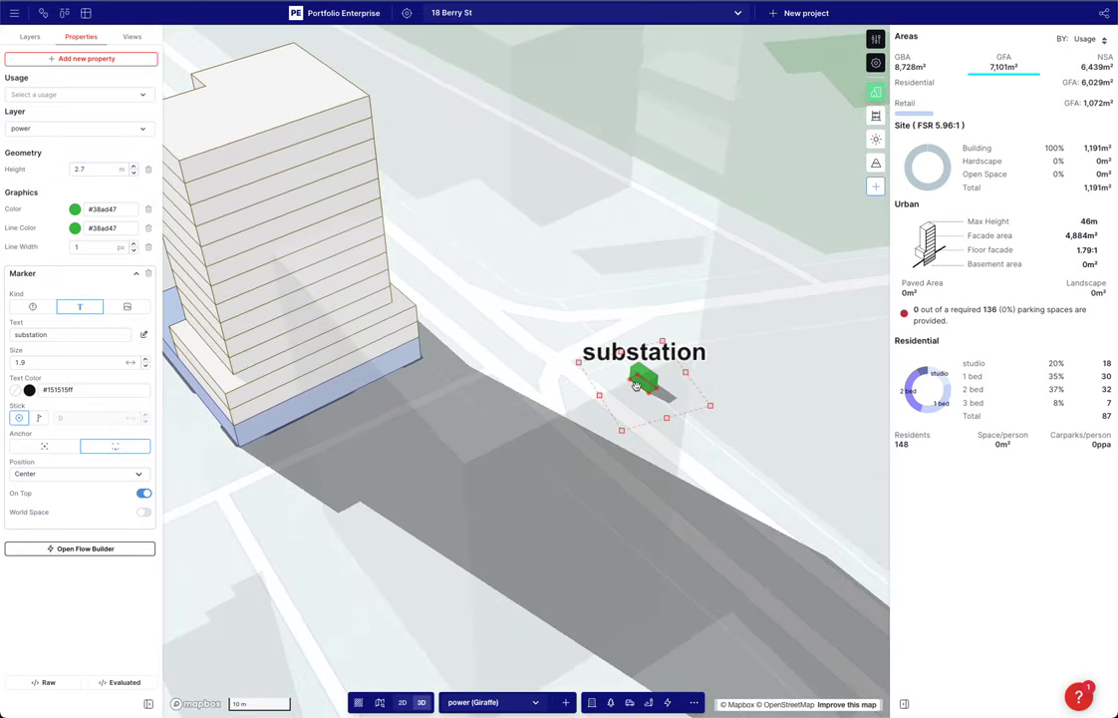
pyautogui.scroll(5, 636, 386)
pyautogui.scroll(-3, 604, 422)
pyautogui.moveTo(530, 409); pyautogui.dragTo(568, 407)
pyautogui.click(665, 549)
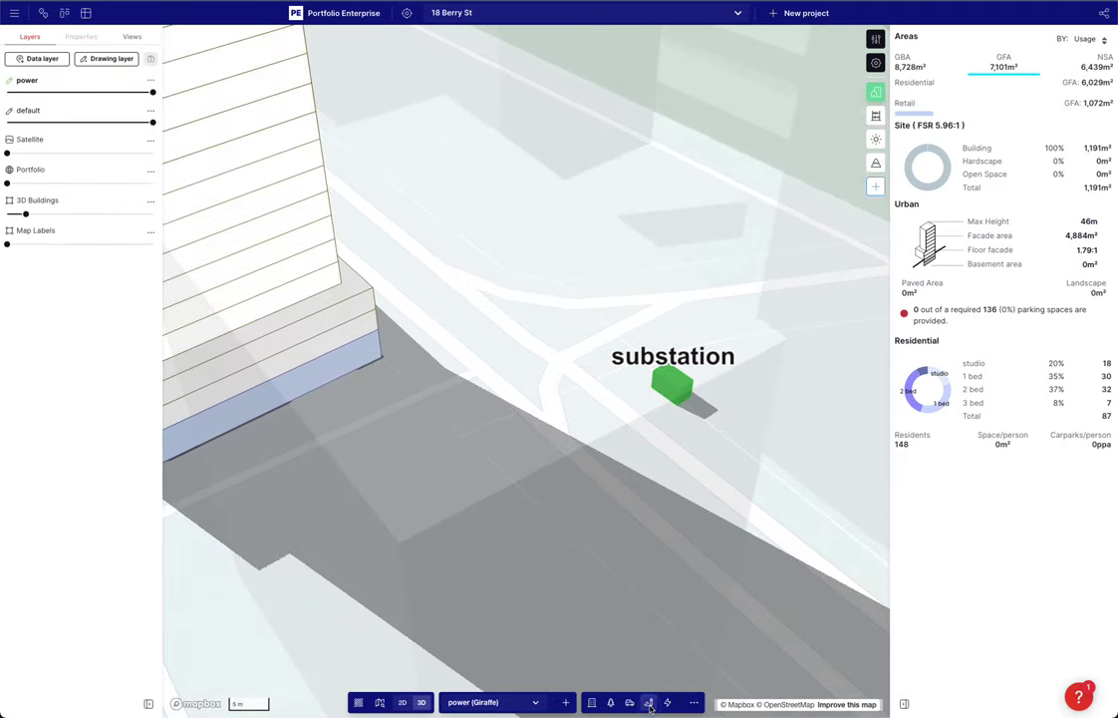
# Draw a four-segment leader line from the substation to the tower's base
pyautogui.click(649, 702)
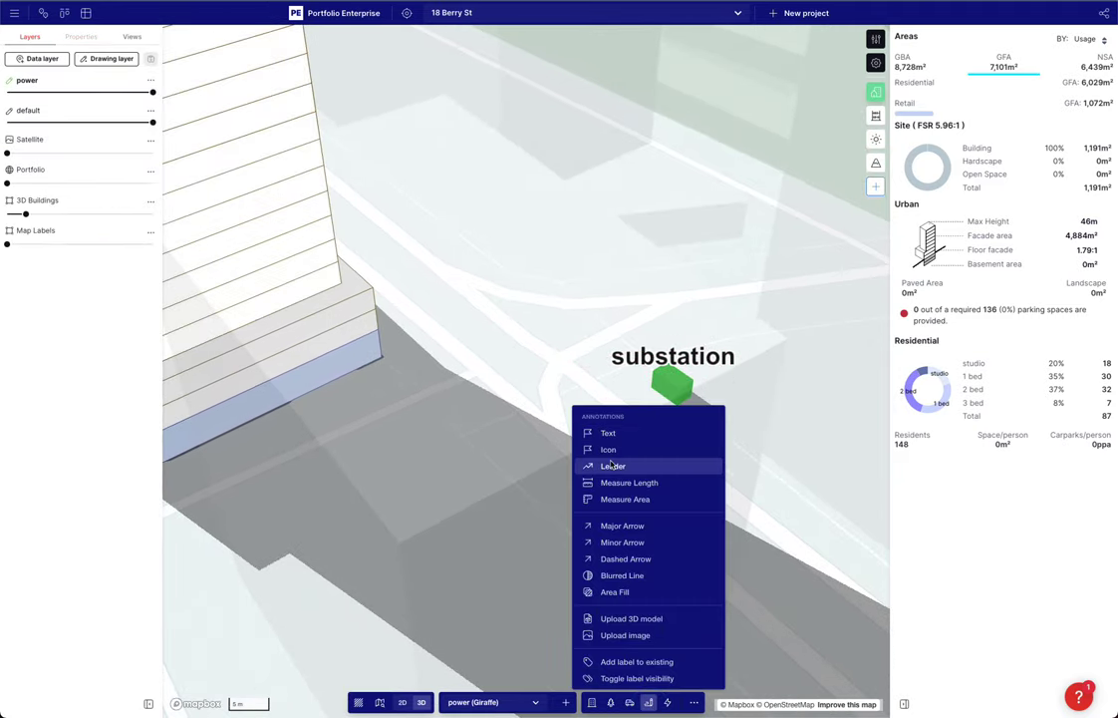
pyautogui.click(645, 546)
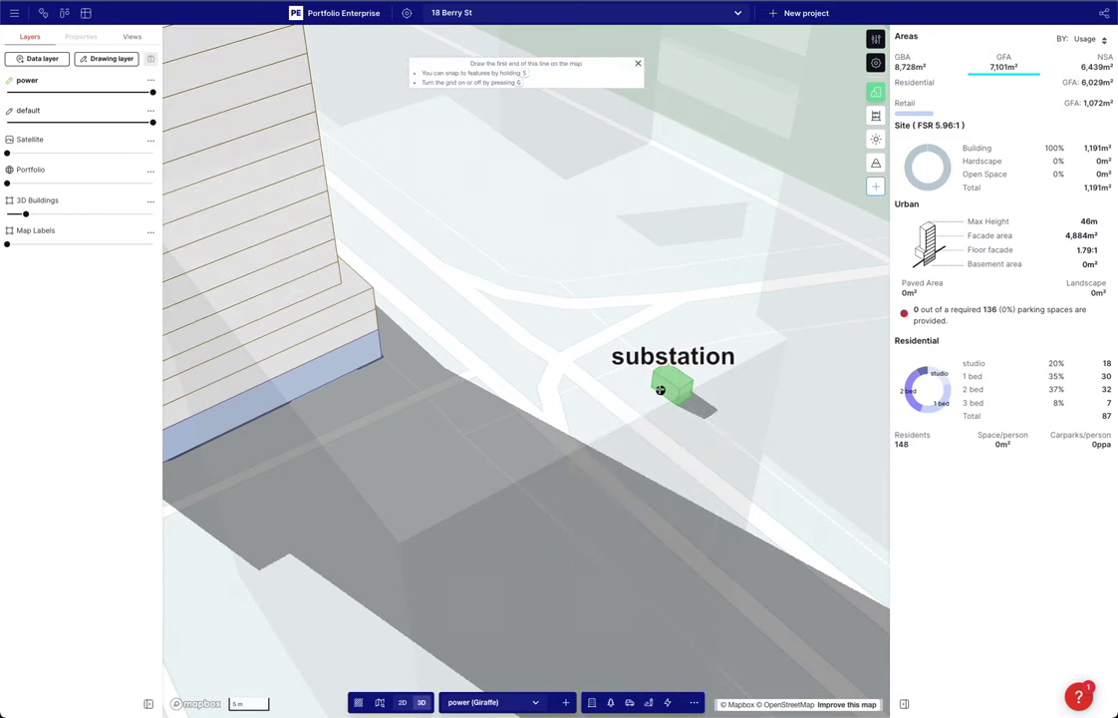
pyautogui.click(652, 388)
pyautogui.click(502, 484)
pyautogui.click(380, 366)
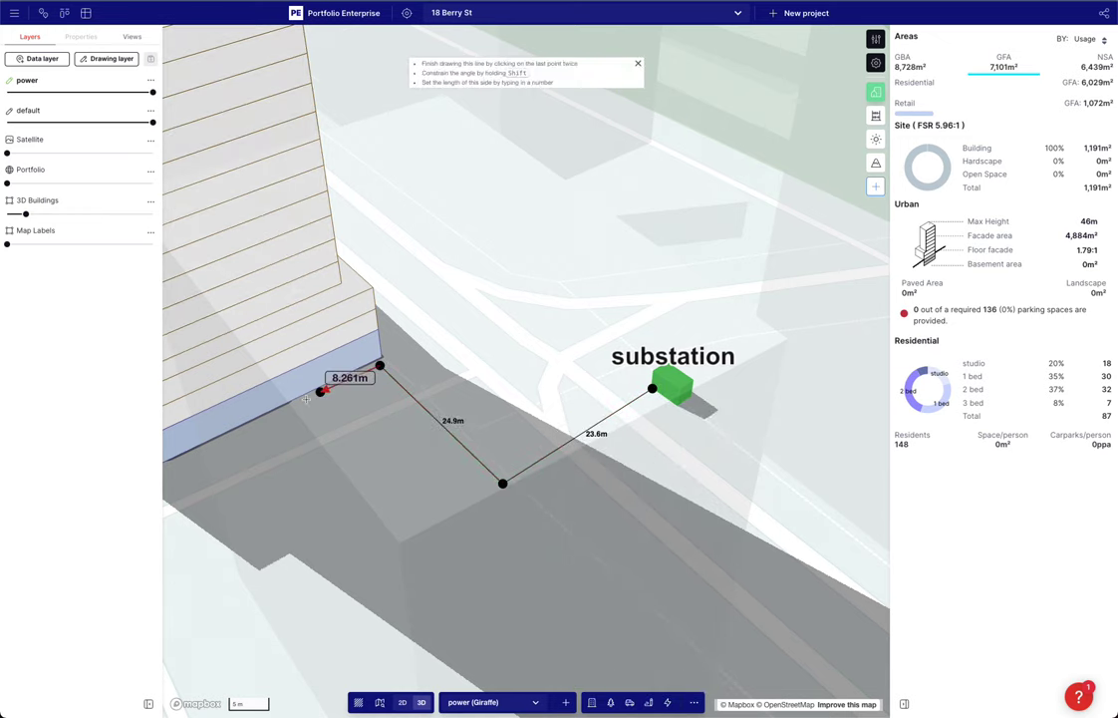
pyautogui.click(210, 449)
pyautogui.doubleClick(197, 437)
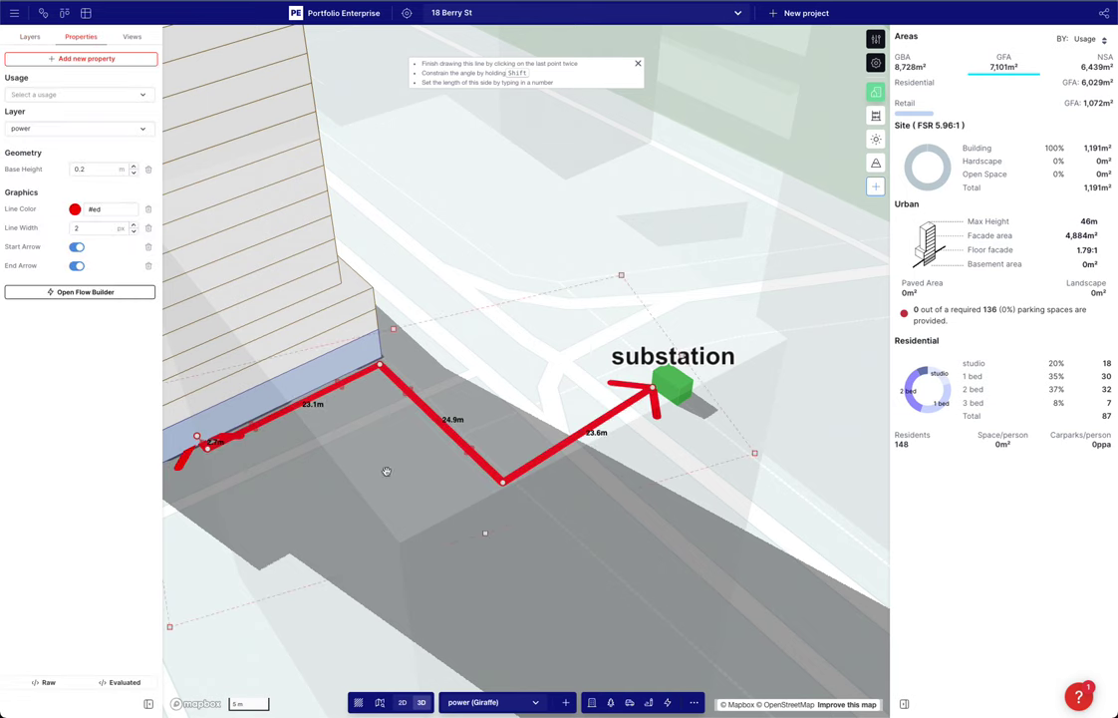
# Remove both arrowheads and set the power line colour to #38ad47
pyautogui.click(79, 247)
pyautogui.click(78, 266)
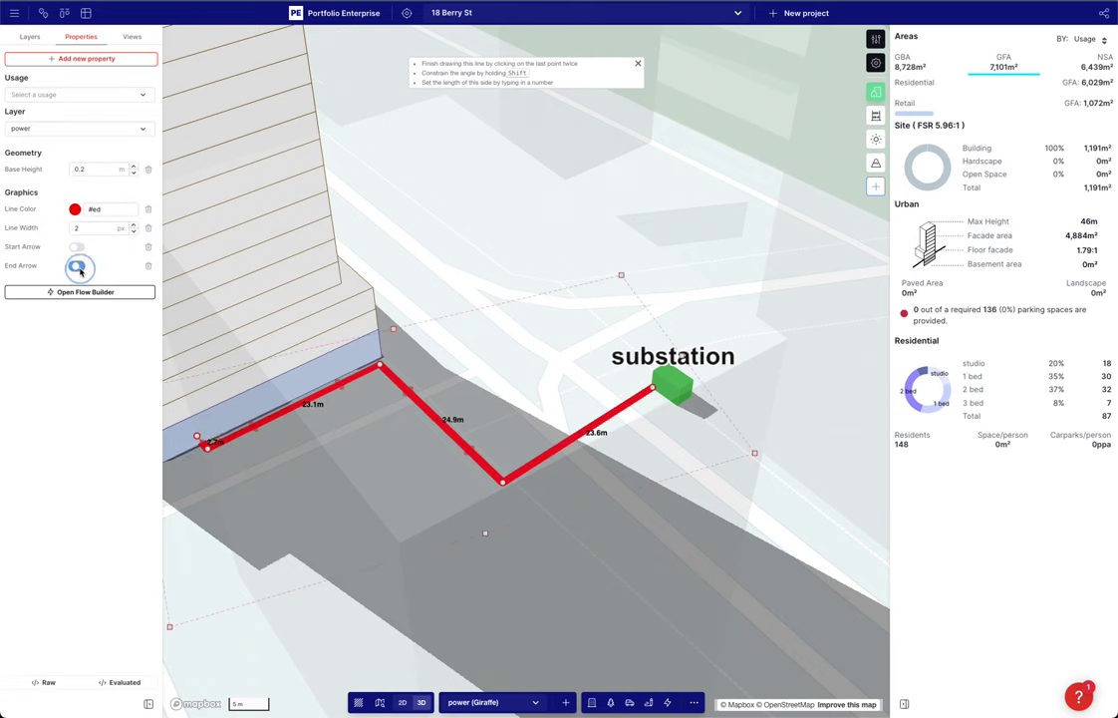
pyautogui.tripleClick(111, 211)
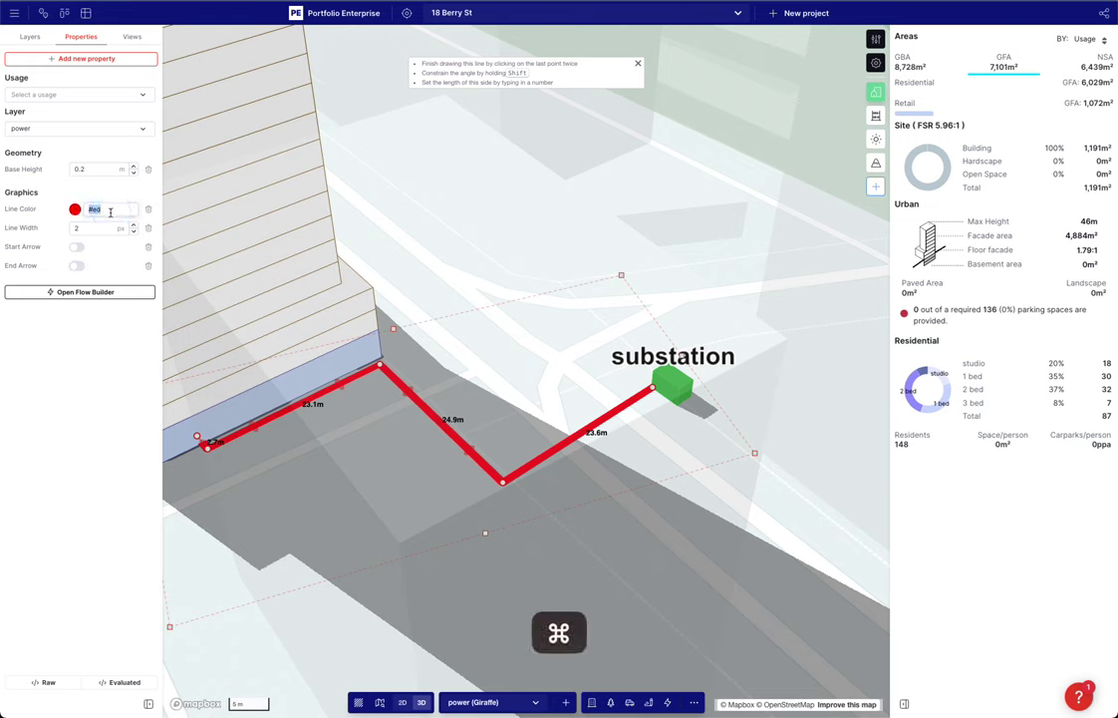
pyautogui.write('#38ad47')
pyautogui.click(83, 191)
# Set the power line width to 3, then deselect it and view the whole tower
pyautogui.click(132, 231)
pyautogui.click(134, 226)
pyautogui.click(135, 226)
pyautogui.click(134, 225)
pyautogui.click(134, 225)
pyautogui.click(135, 232)
pyautogui.click(134, 233)
pyautogui.click(135, 232)
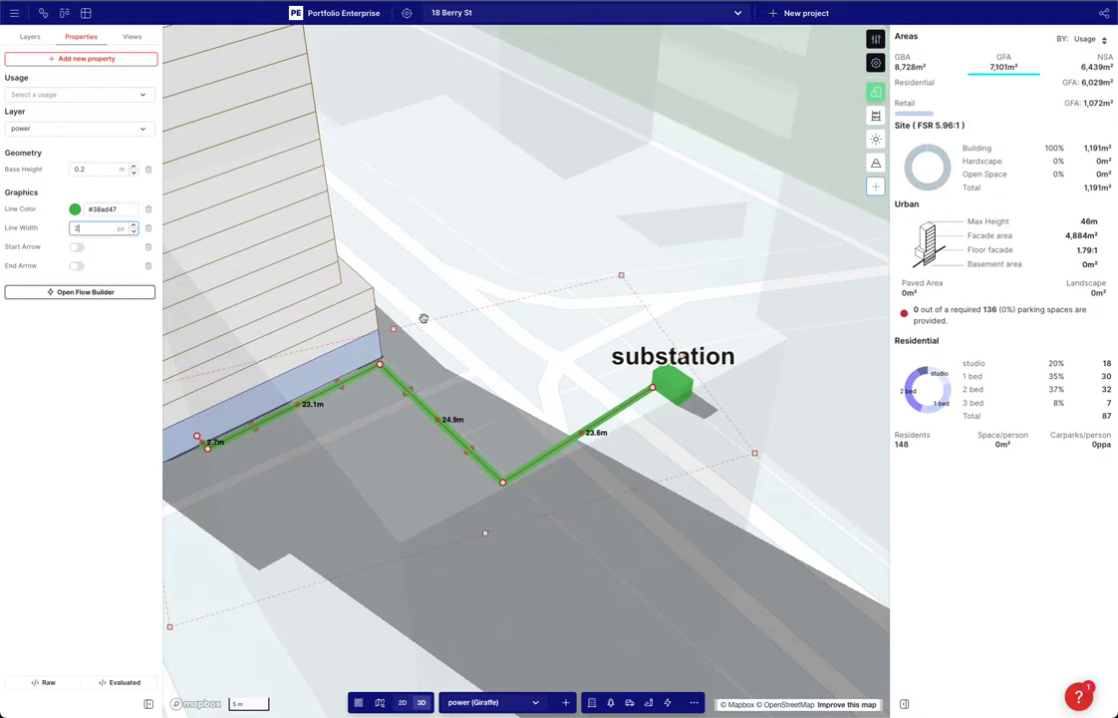
pyautogui.click(422, 456)
pyautogui.scroll(-5, 422, 456)
pyautogui.moveTo(545, 472); pyautogui.dragTo(450, 472, button='right')
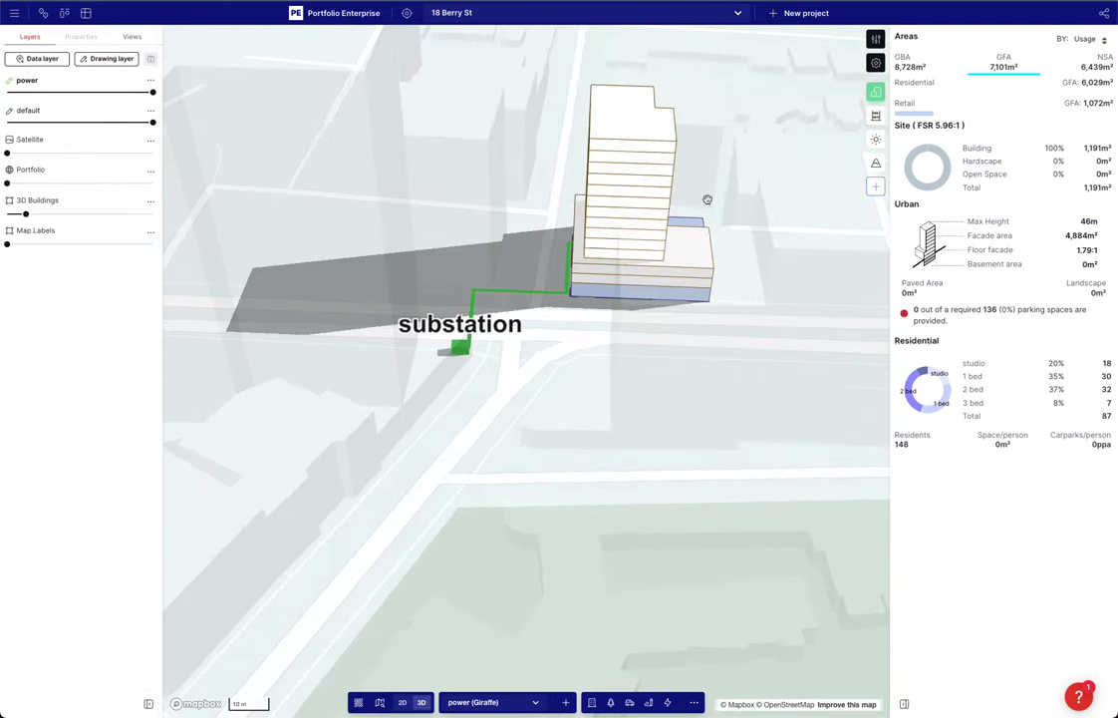
# Set the sun to 9 Dec 12:31 so the tower casts no shadow
pyautogui.click(876, 139)
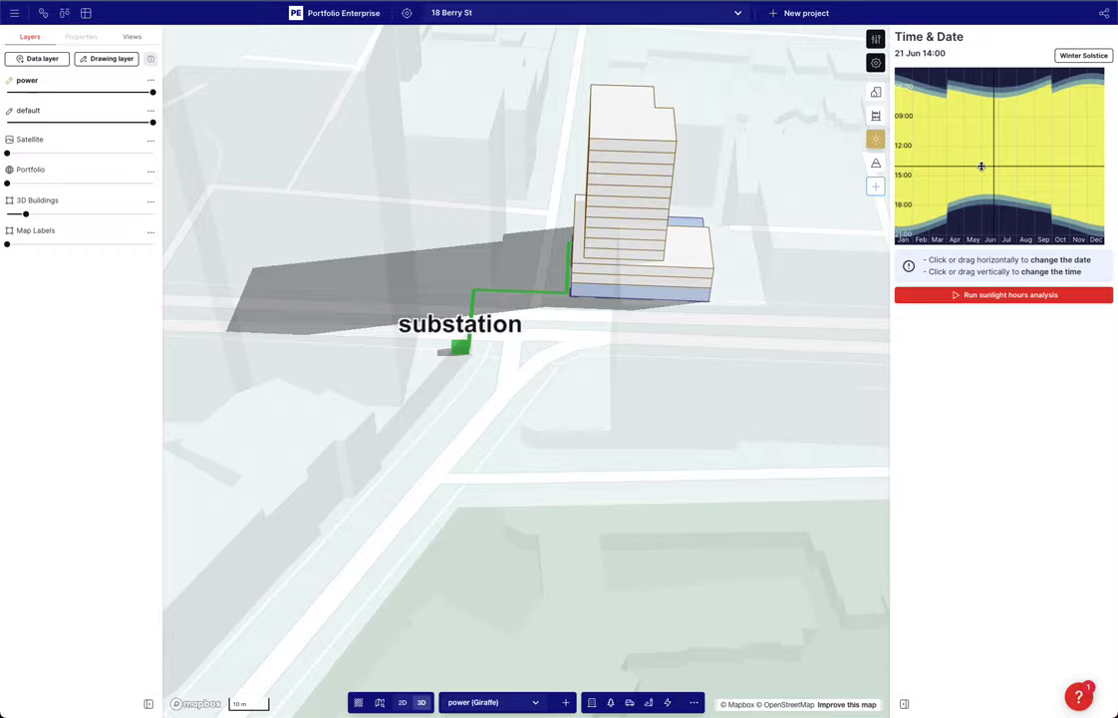
pyautogui.click(1093, 151)
pyautogui.moveTo(649, 335); pyautogui.dragTo(615, 308, button='right')
pyautogui.scroll(3, 748, 408)
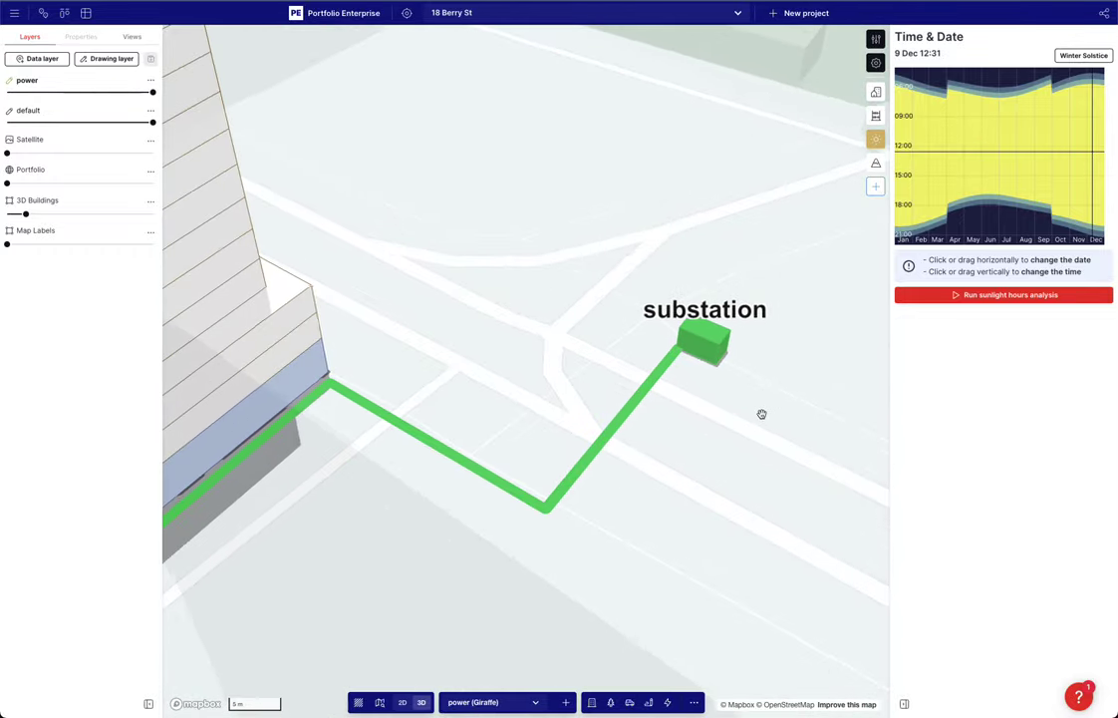
pyautogui.click(722, 347)
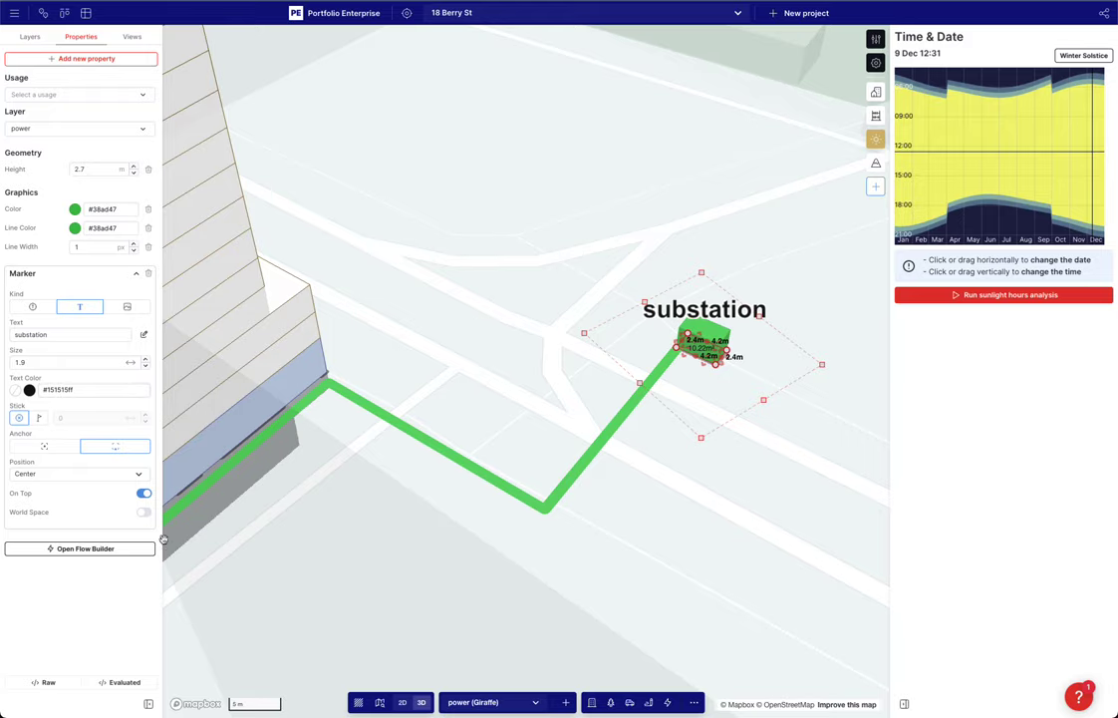
pyautogui.click(414, 515)
# Orbit the 3D view so the tower sits on the left, then start a new drawing layer
pyautogui.scroll(-5, 414, 513)
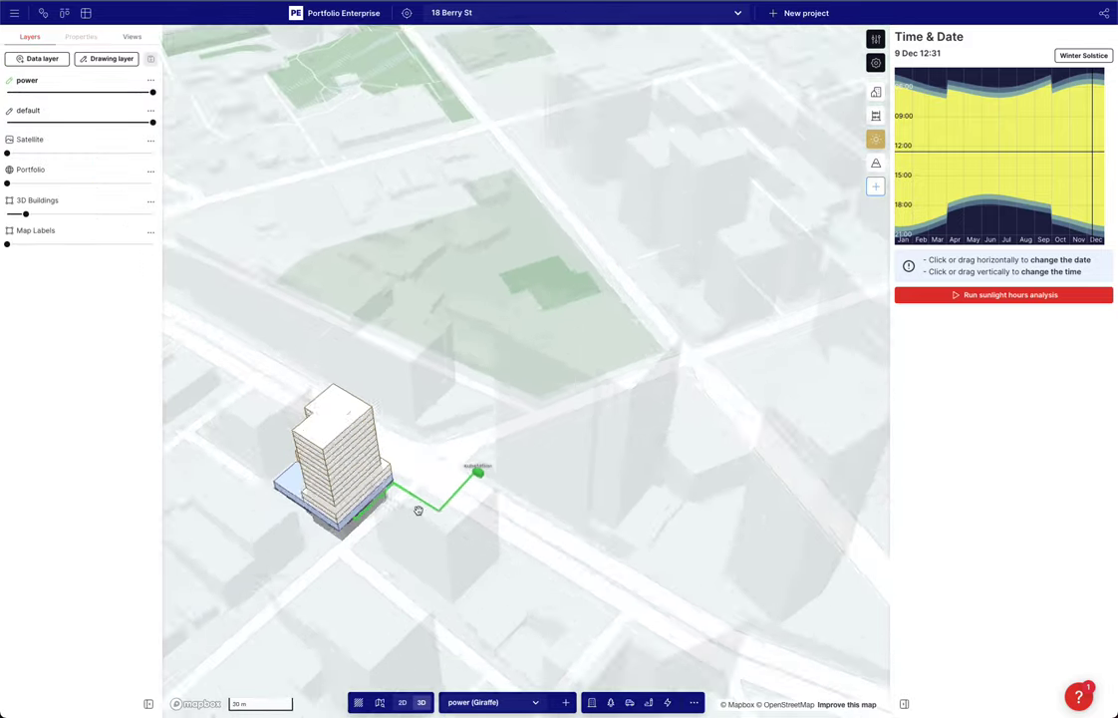
pyautogui.scroll(5, 435, 497)
pyautogui.moveTo(572, 506); pyautogui.dragTo(471, 486, button='right')
pyautogui.scroll(2, 501, 429)
pyautogui.moveTo(502, 428); pyautogui.dragTo(521, 482, button='right')
pyautogui.moveTo(533, 451); pyautogui.dragTo(539, 487)
pyautogui.scroll(-4, 526, 479)
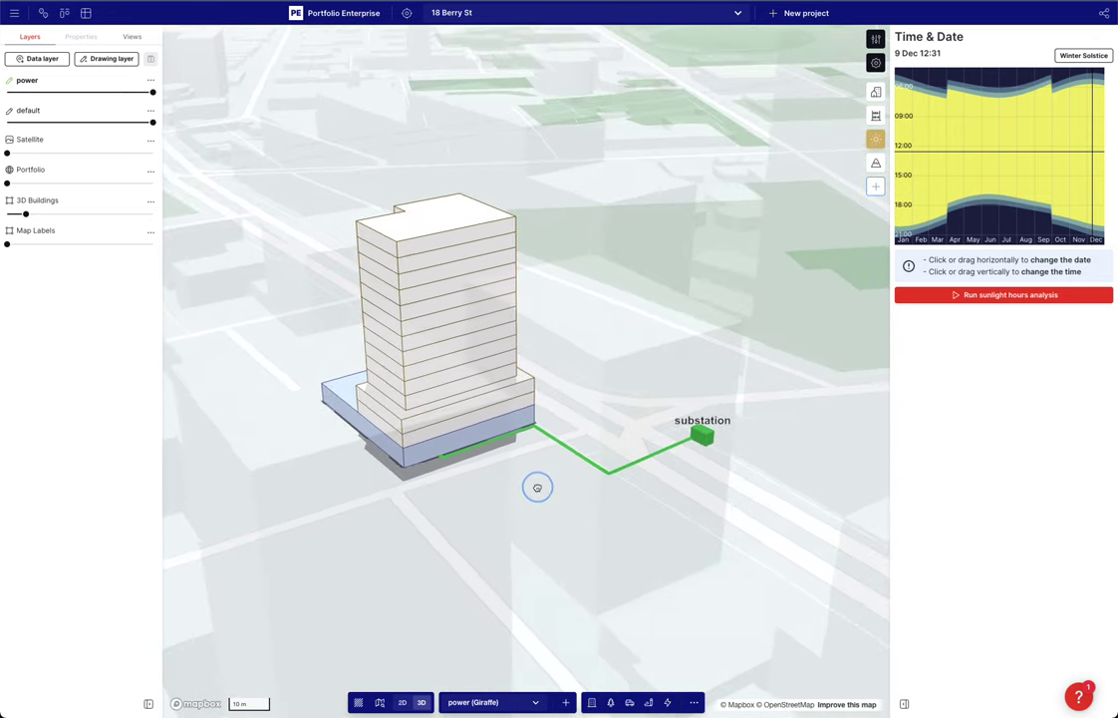
pyautogui.moveTo(541, 485); pyautogui.dragTo(534, 488, button='right')
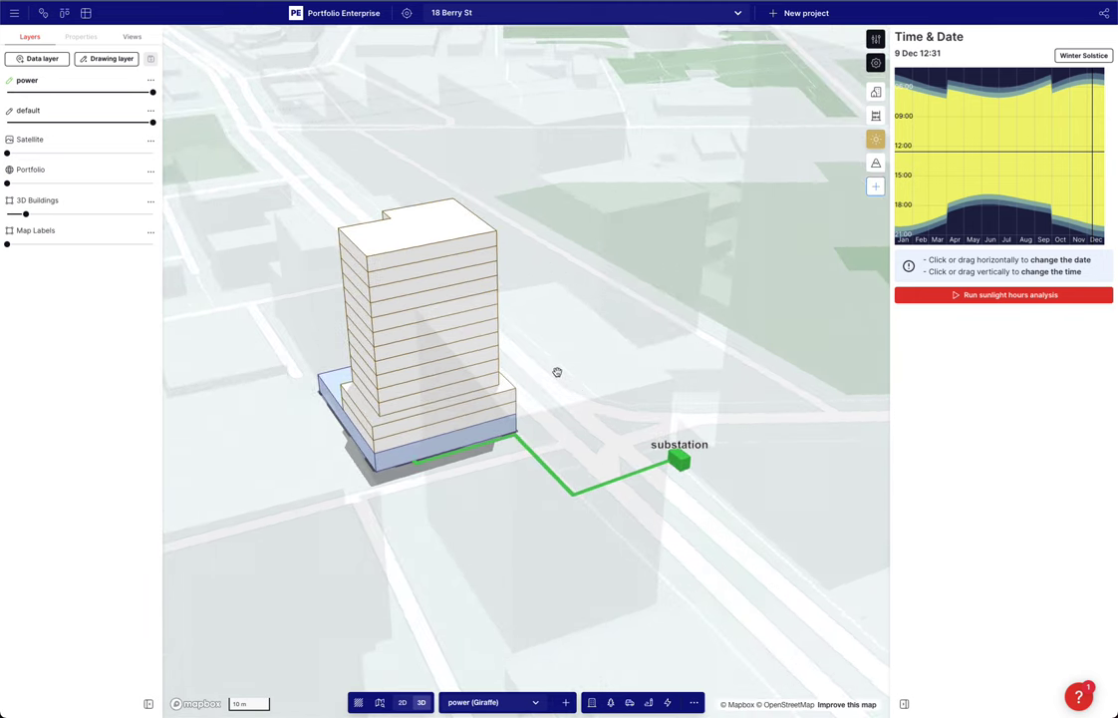
pyautogui.moveTo(557, 371); pyautogui.dragTo(559, 372, button='right')
pyautogui.click(107, 59)
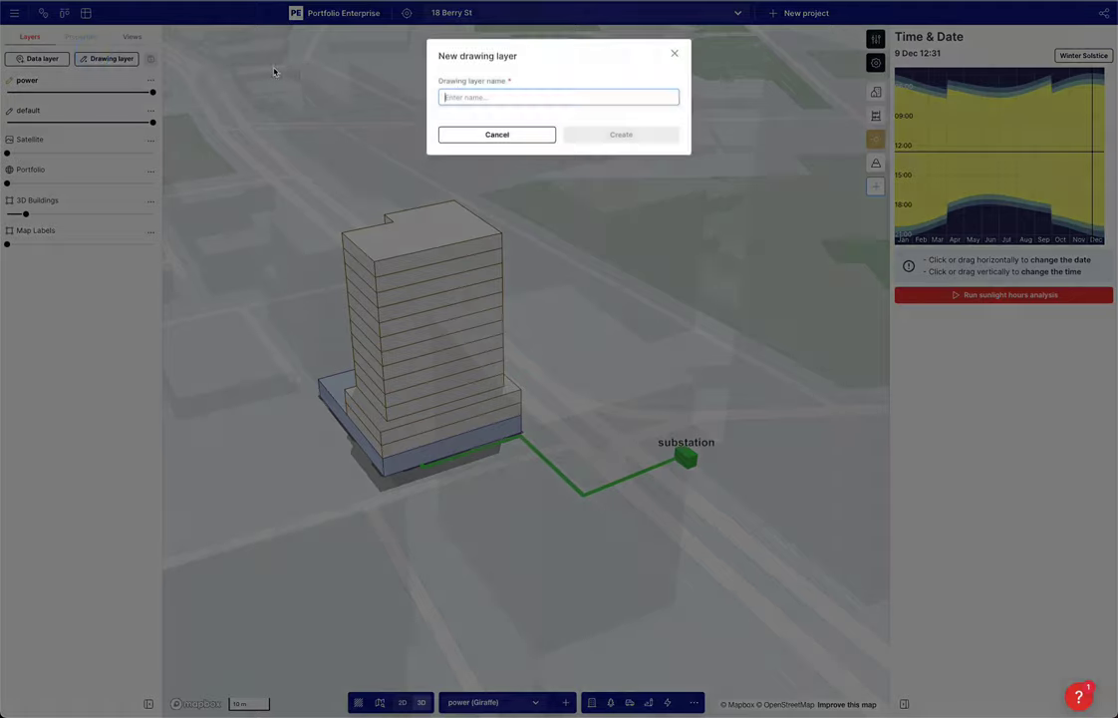
# Create a drawing layer named 'sustainability' and choose the icon marker annotation
pyautogui.write('sust')
pyautogui.write('ainability and')
pyautogui.press('BackSpace')
pyautogui.press('BackSpace')
pyautogui.press('BackSpace')
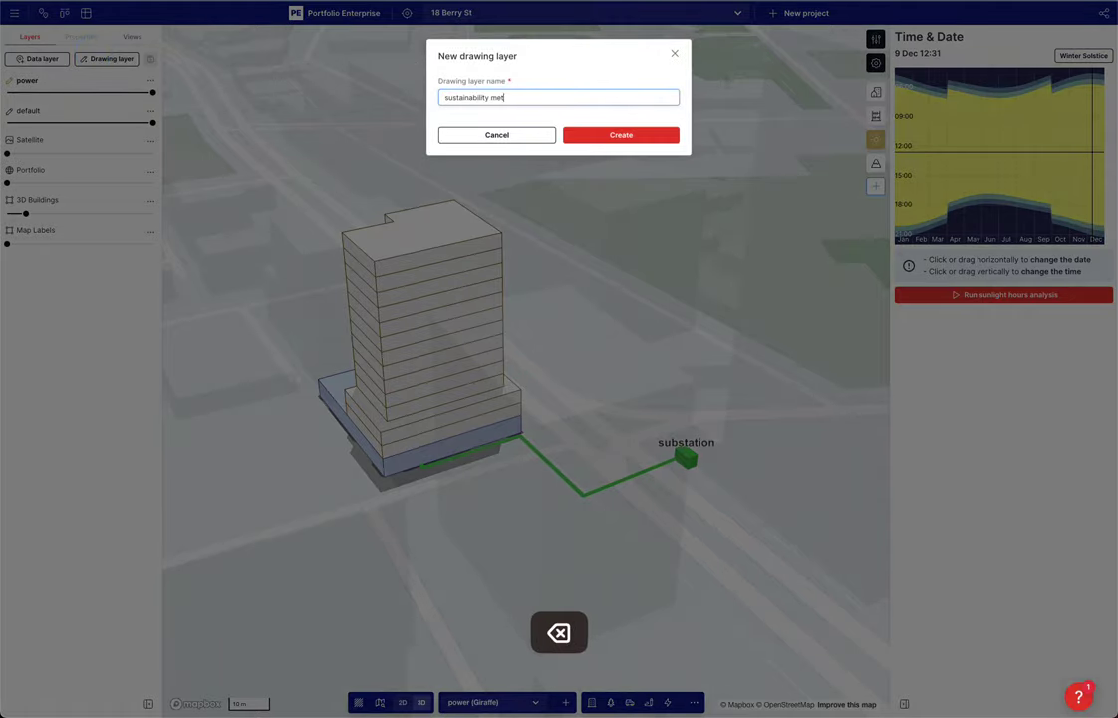
pyautogui.click(590, 131)
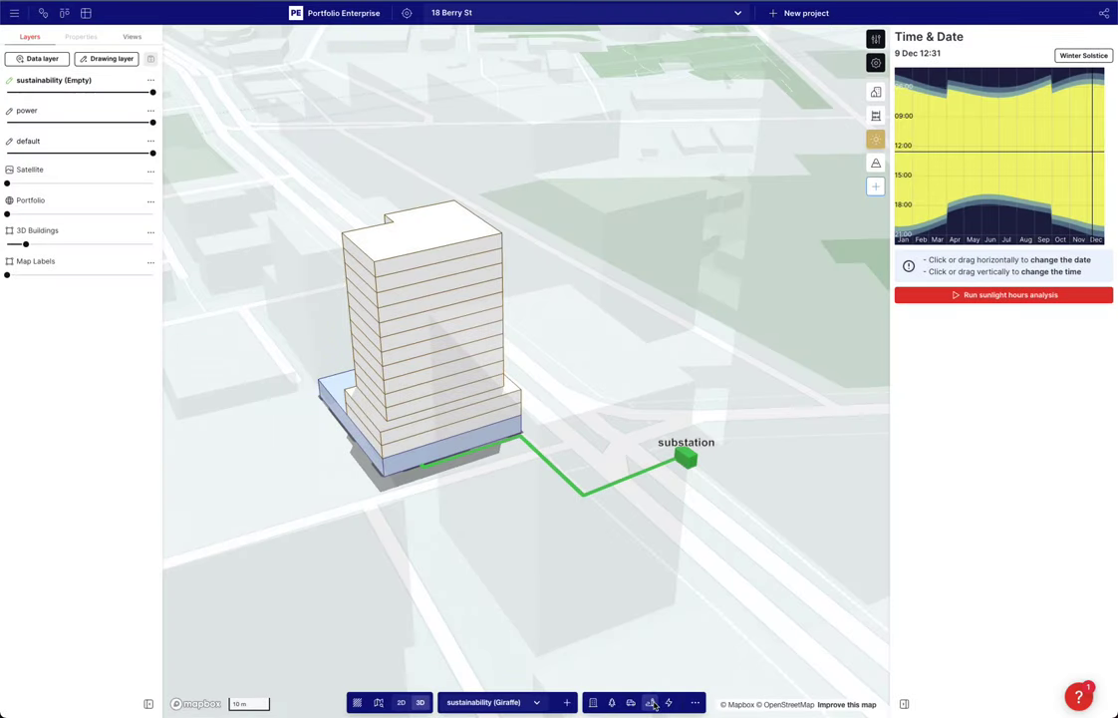
pyautogui.click(651, 702)
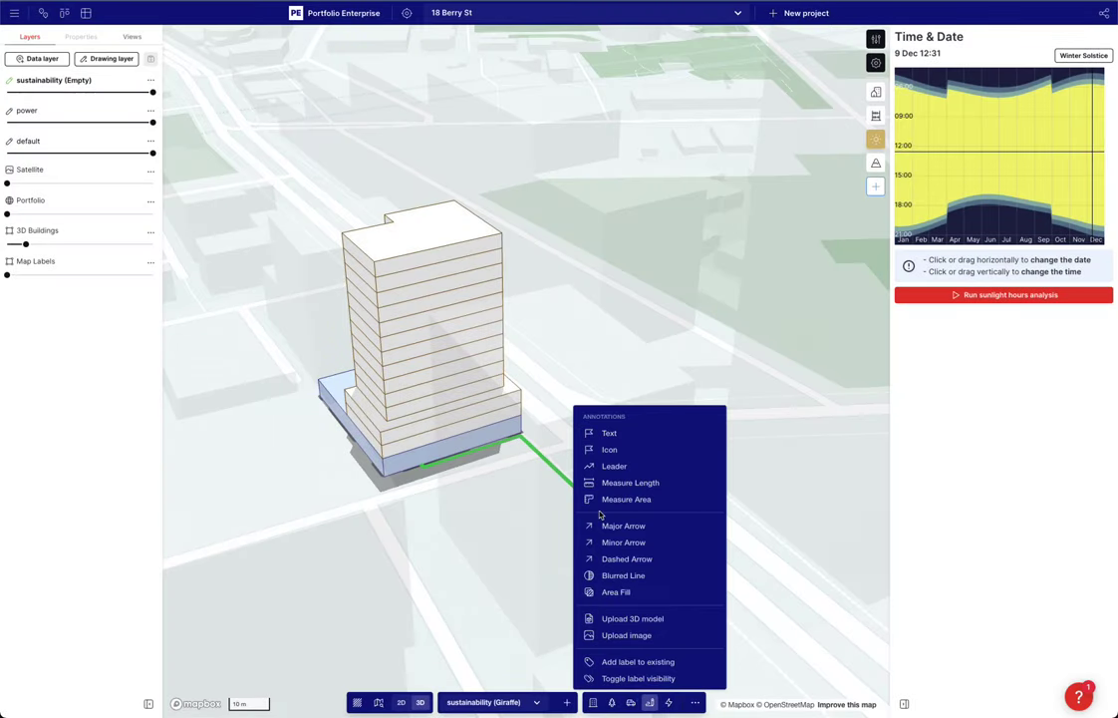
pyautogui.click(612, 449)
# Place a pin marker on the tower and move it to the building's base
pyautogui.click(439, 358)
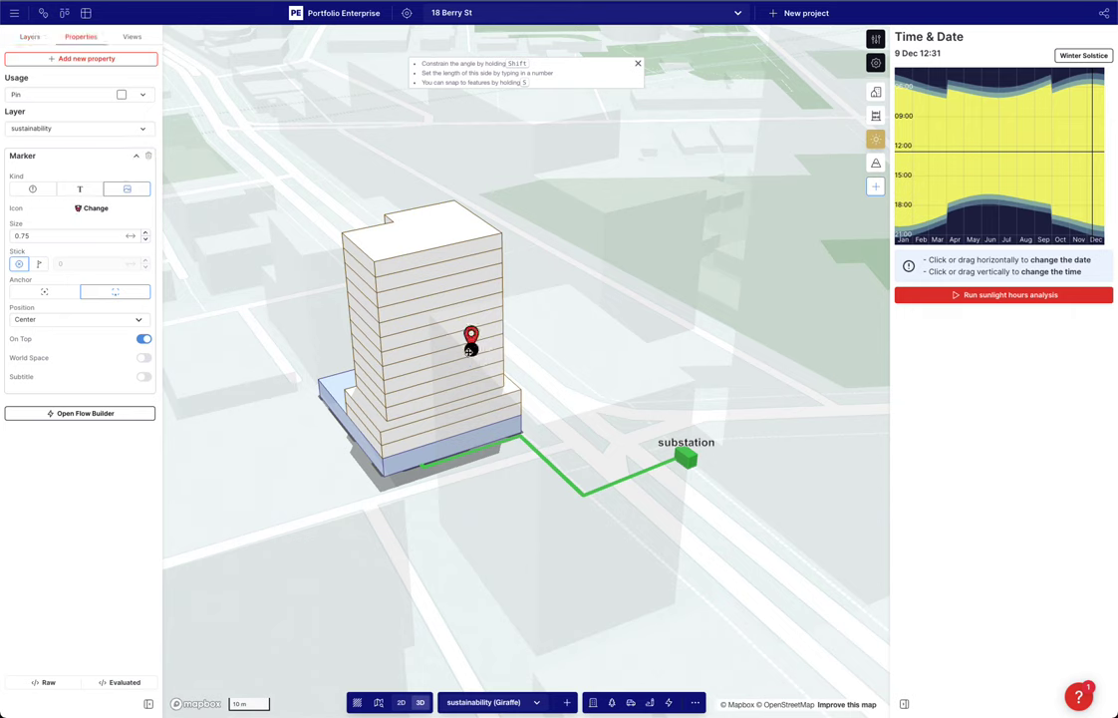
pyautogui.moveTo(440, 359); pyautogui.dragTo(460, 467)
pyautogui.click(39, 263)
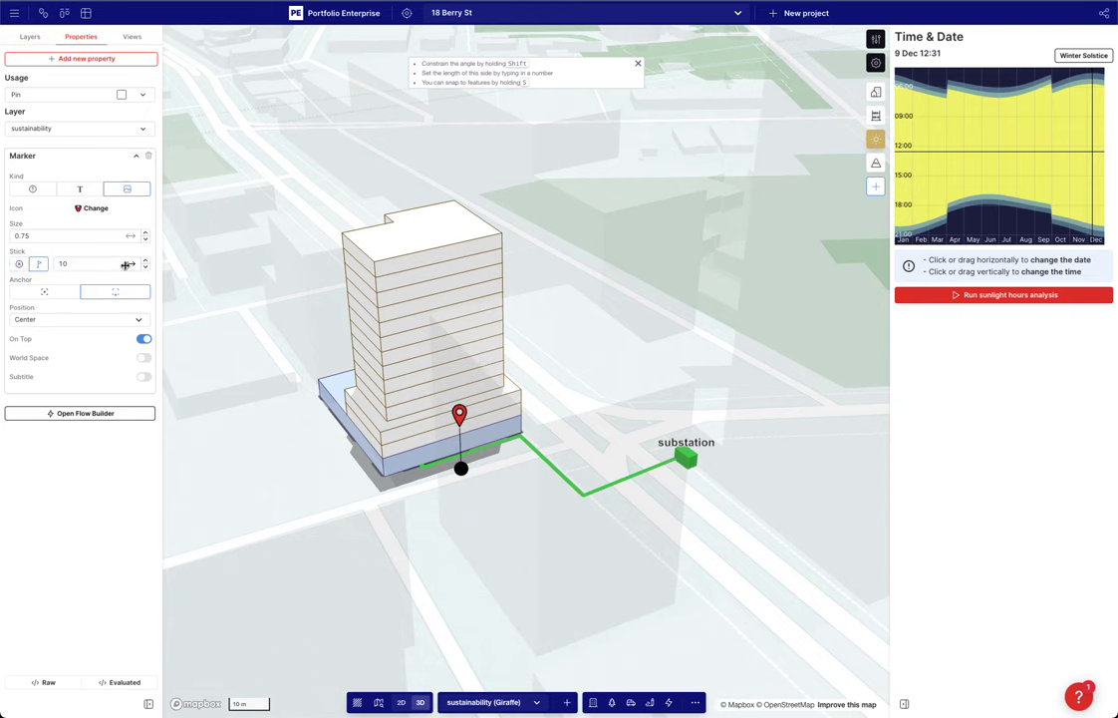
pyautogui.click(20, 264)
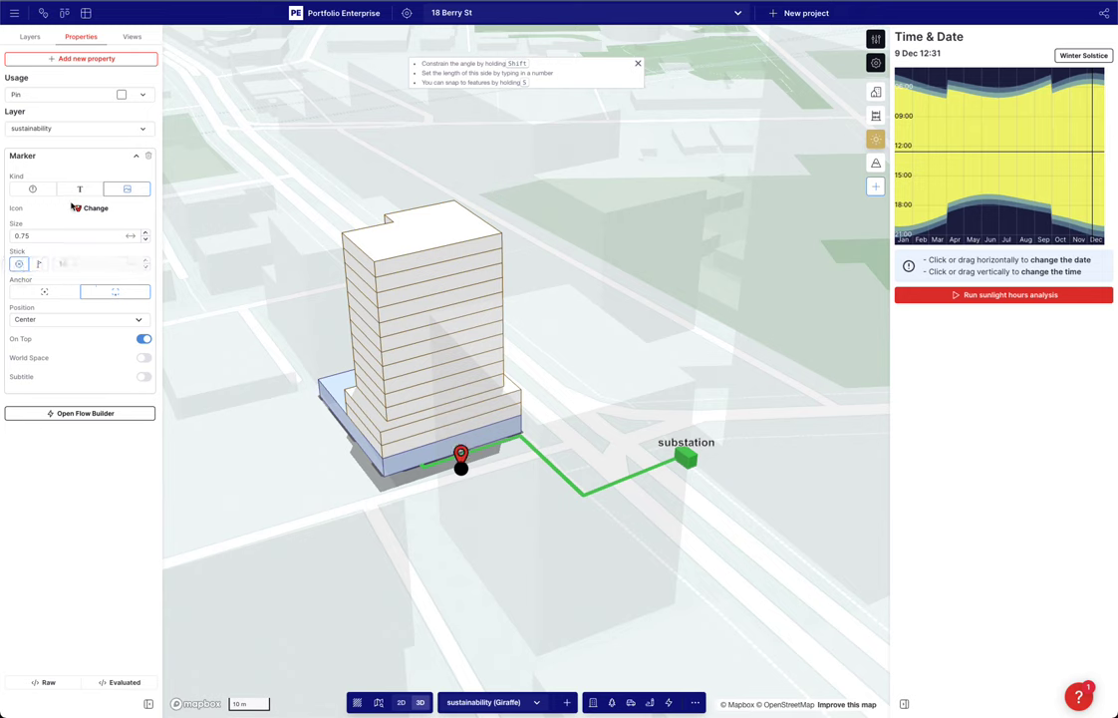
# Give the pin a Base Height property, raise it to 25.6 m, and place it on the facade
pyautogui.click(55, 58)
pyautogui.write('base')
pyautogui.click(204, 82)
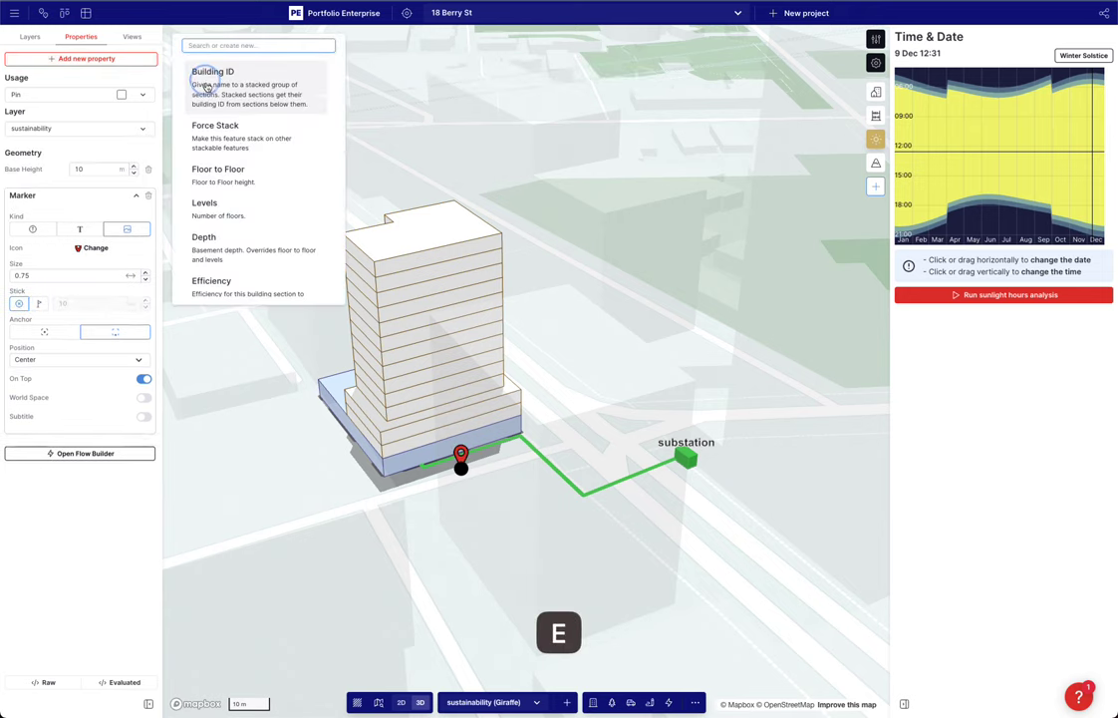
pyautogui.moveTo(459, 426); pyautogui.dragTo(449, 376)
pyautogui.moveTo(402, 450)
pyautogui.mouseDown(button='right')
pyautogui.moveTo(467, 432)
pyautogui.moveTo(408, 446)
pyautogui.mouseUp(button='right')
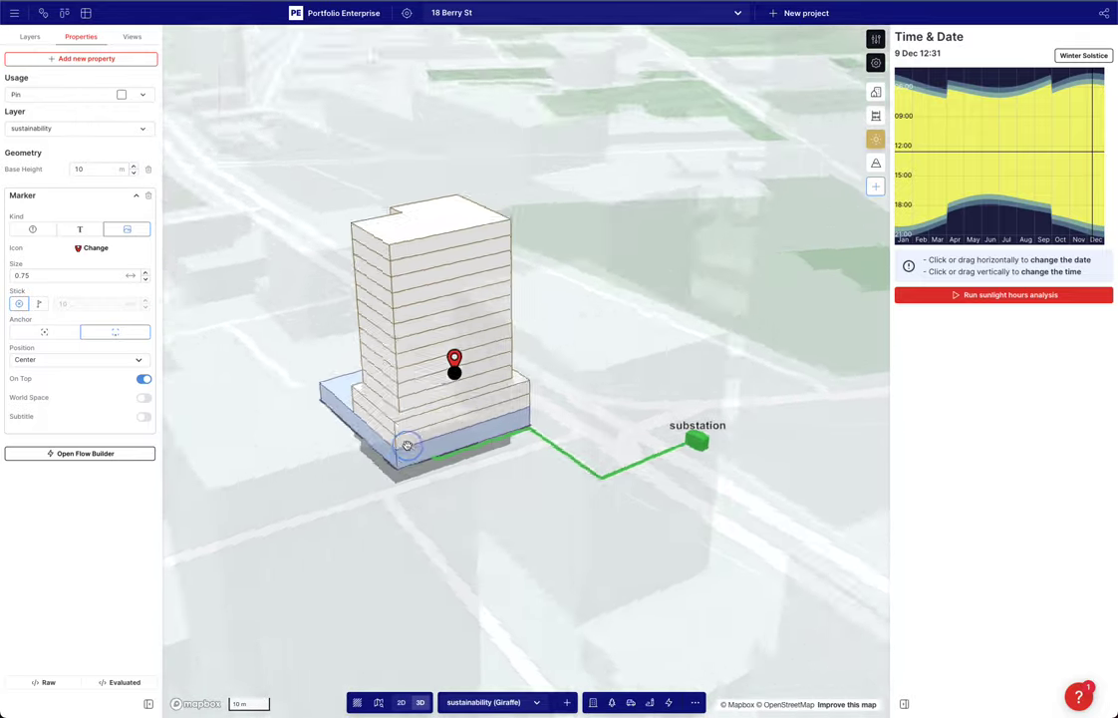
pyautogui.press('t')
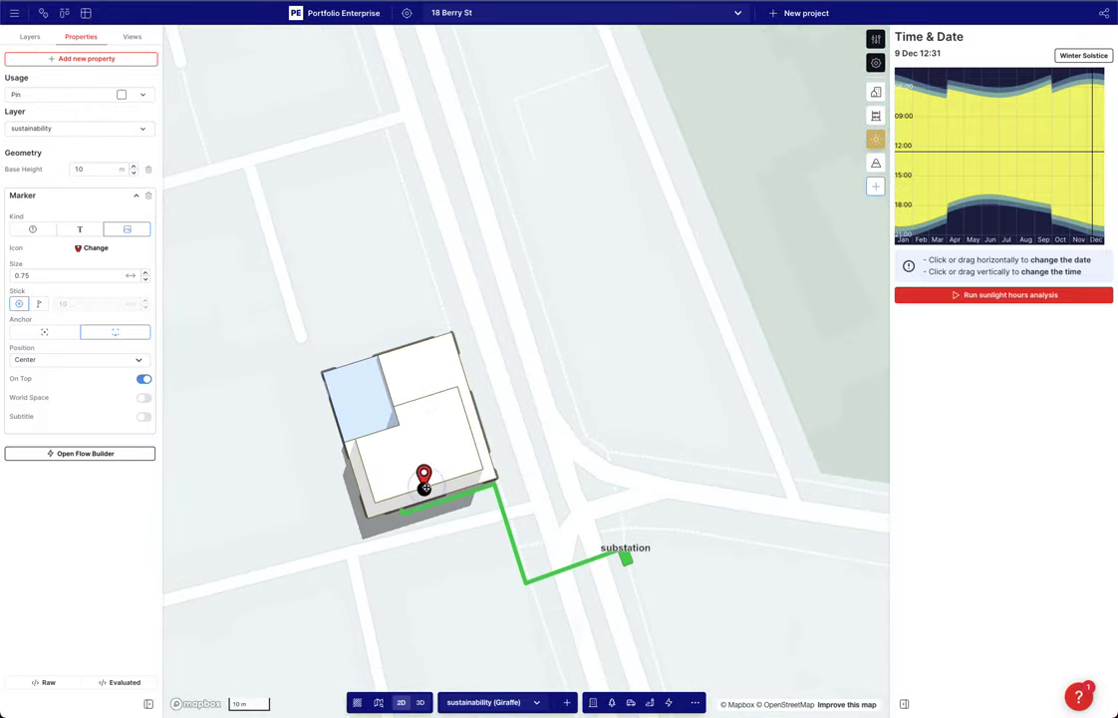
pyautogui.press('t')
pyautogui.moveTo(120, 170); pyautogui.dragTo(397, 220)
pyautogui.moveTo(414, 337); pyautogui.dragTo(406, 317)
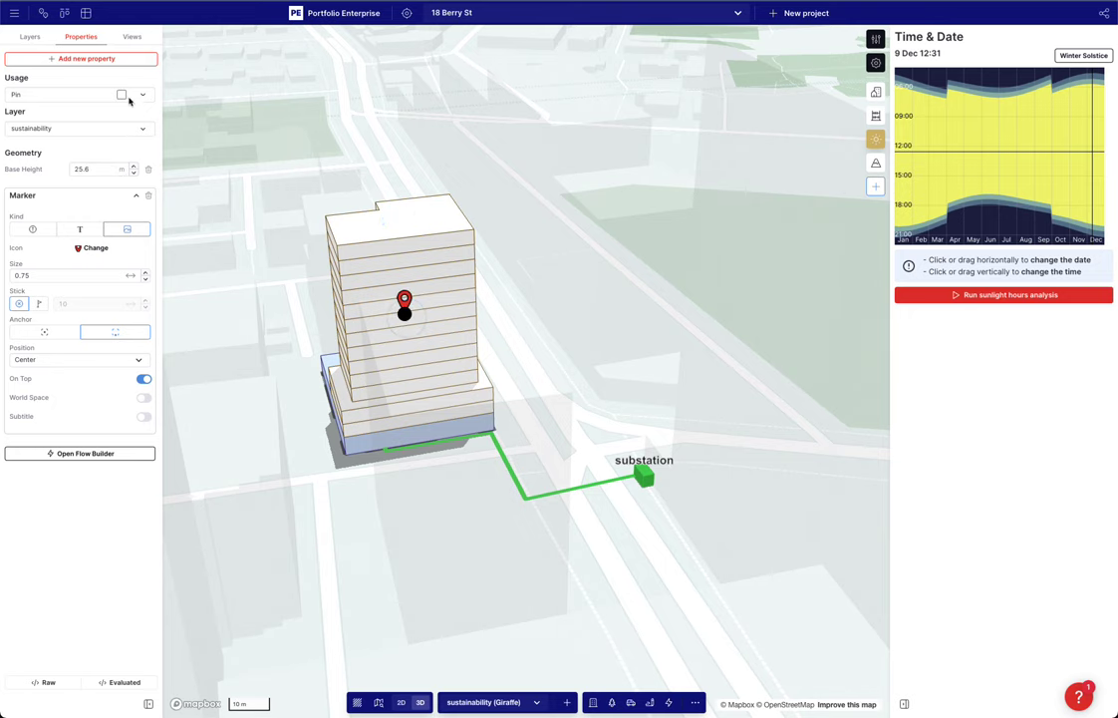
# Add a Force Stack property to the pin, remove its base height, and move it to the base
pyautogui.click(101, 60)
pyautogui.write('for')
pyautogui.click(184, 72)
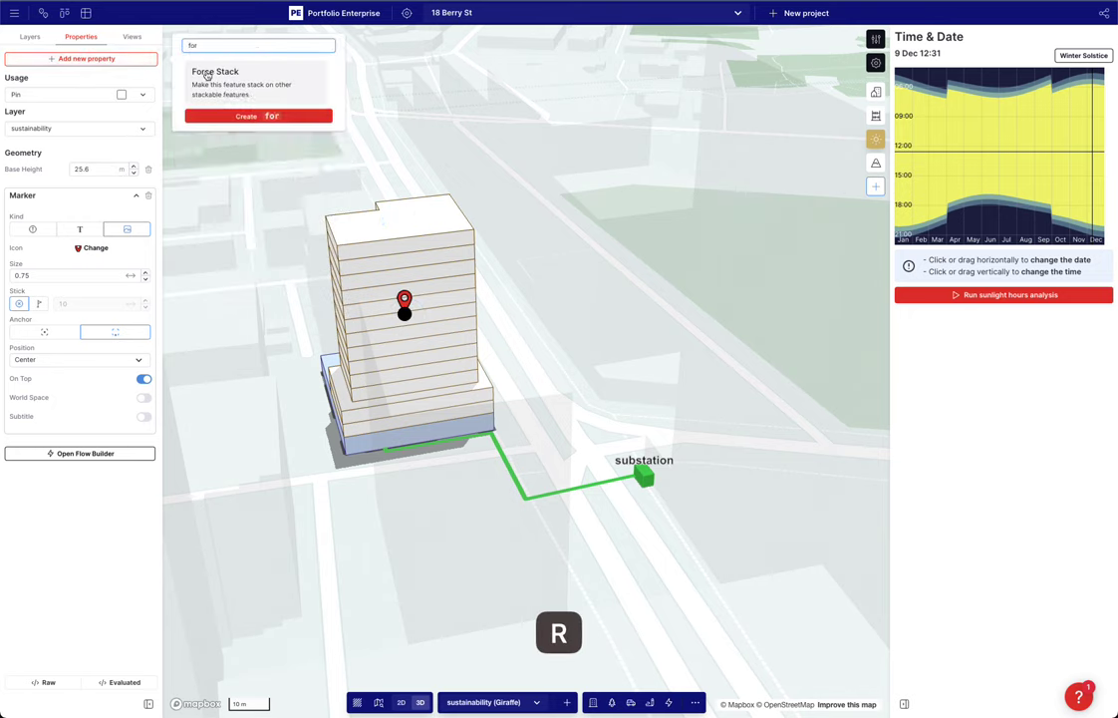
pyautogui.click(151, 208)
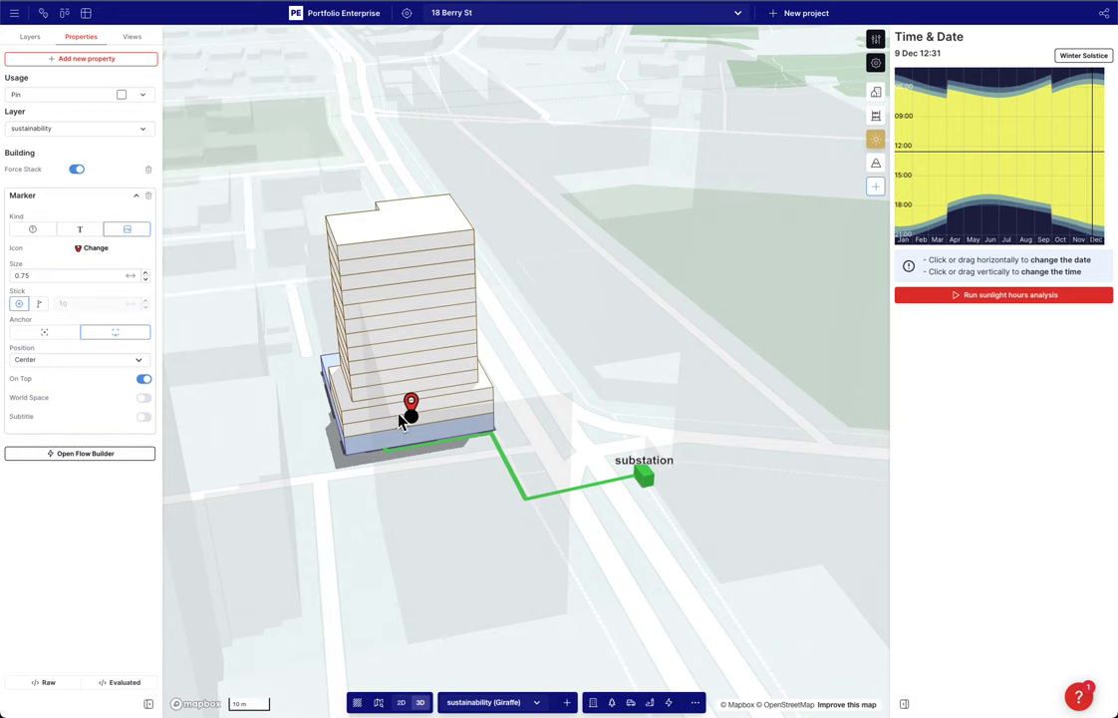
pyautogui.click(30, 37)
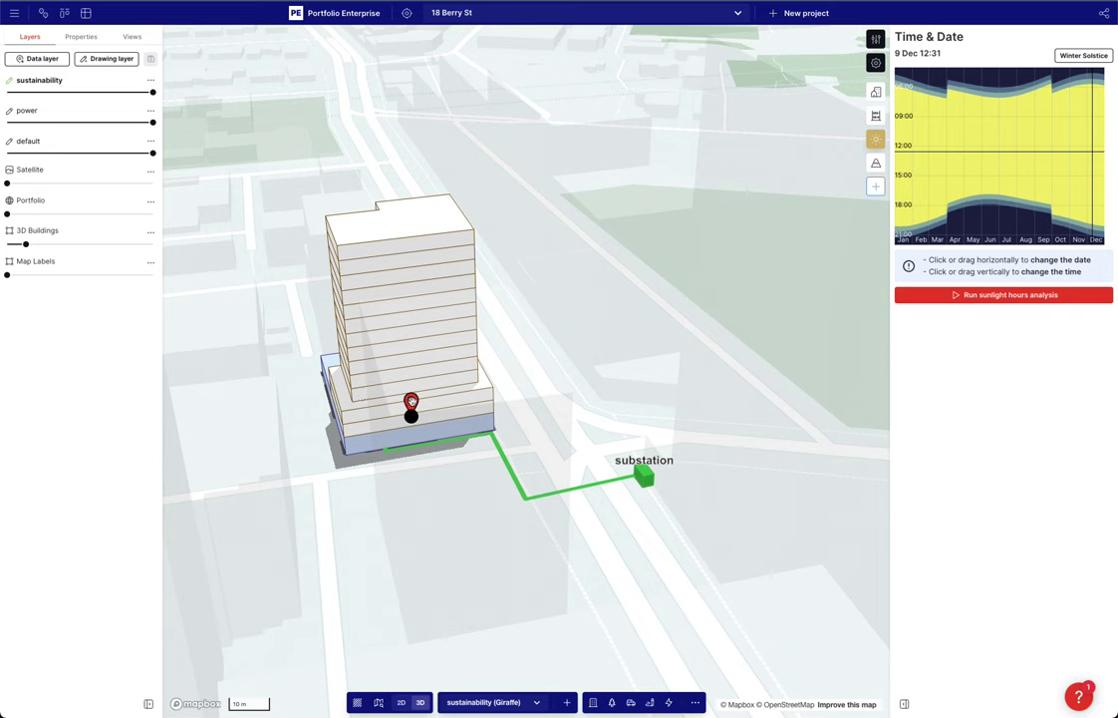
pyautogui.click(411, 404)
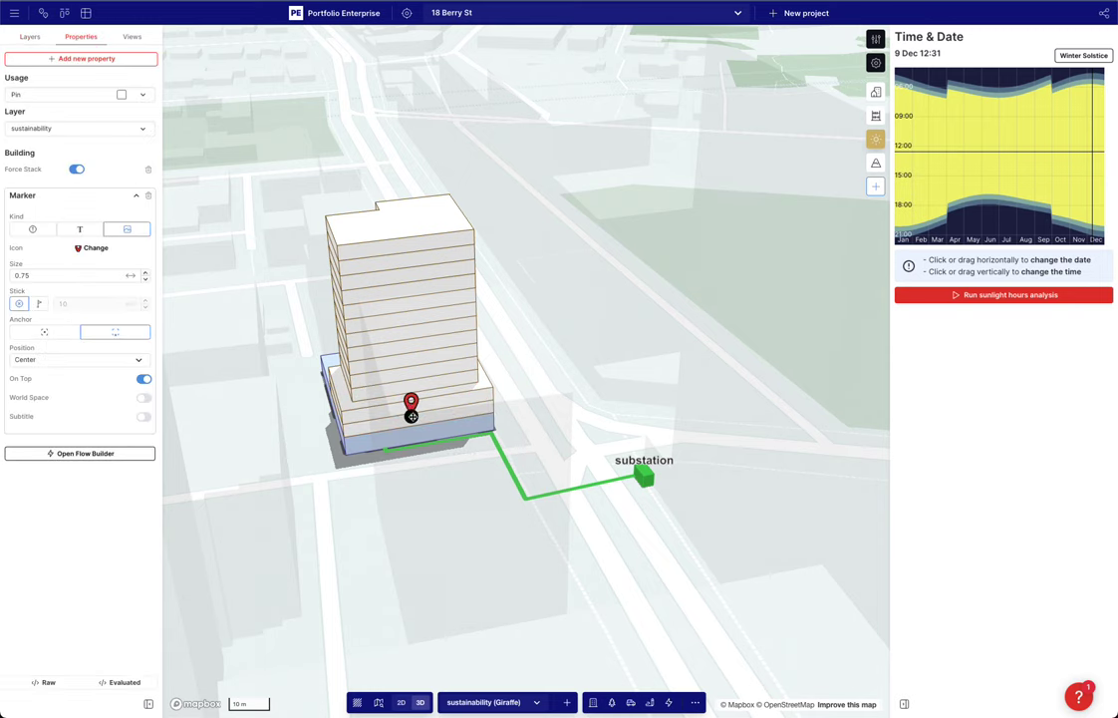
pyautogui.moveTo(412, 417); pyautogui.dragTo(432, 473)
# Re-add Base Height, raise the pin above 44.7 m, and move it onto the tower roof
pyautogui.click(68, 58)
pyautogui.write('ase')
pyautogui.click(227, 72)
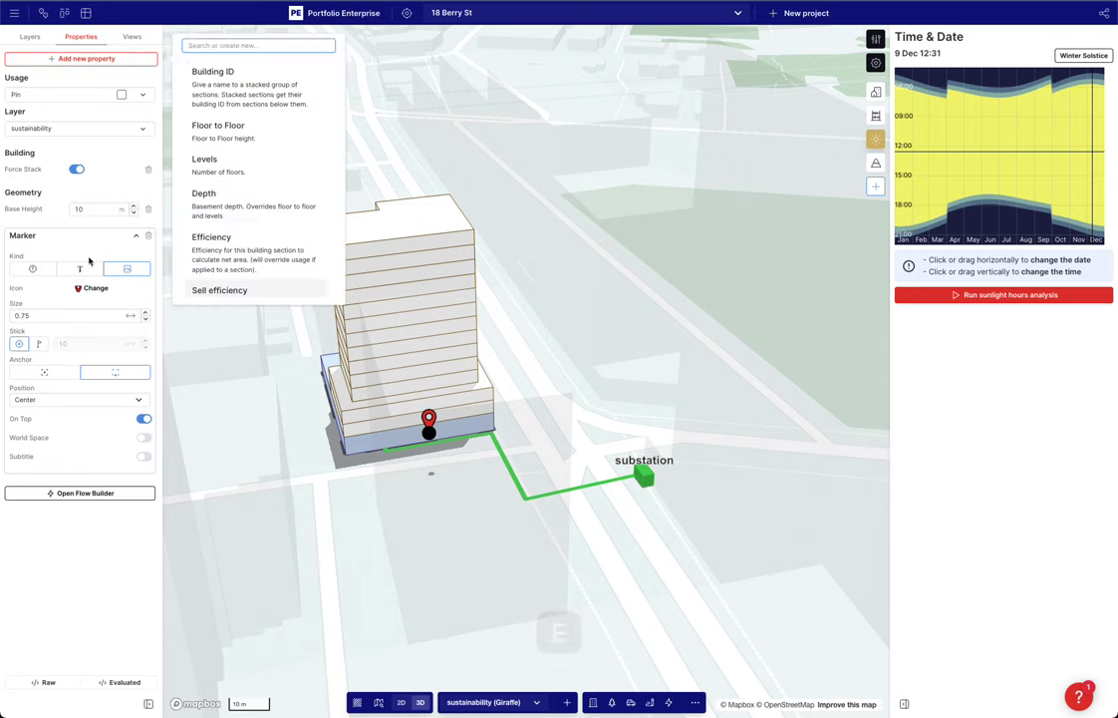
pyautogui.moveTo(133, 211); pyautogui.dragTo(730, 408)
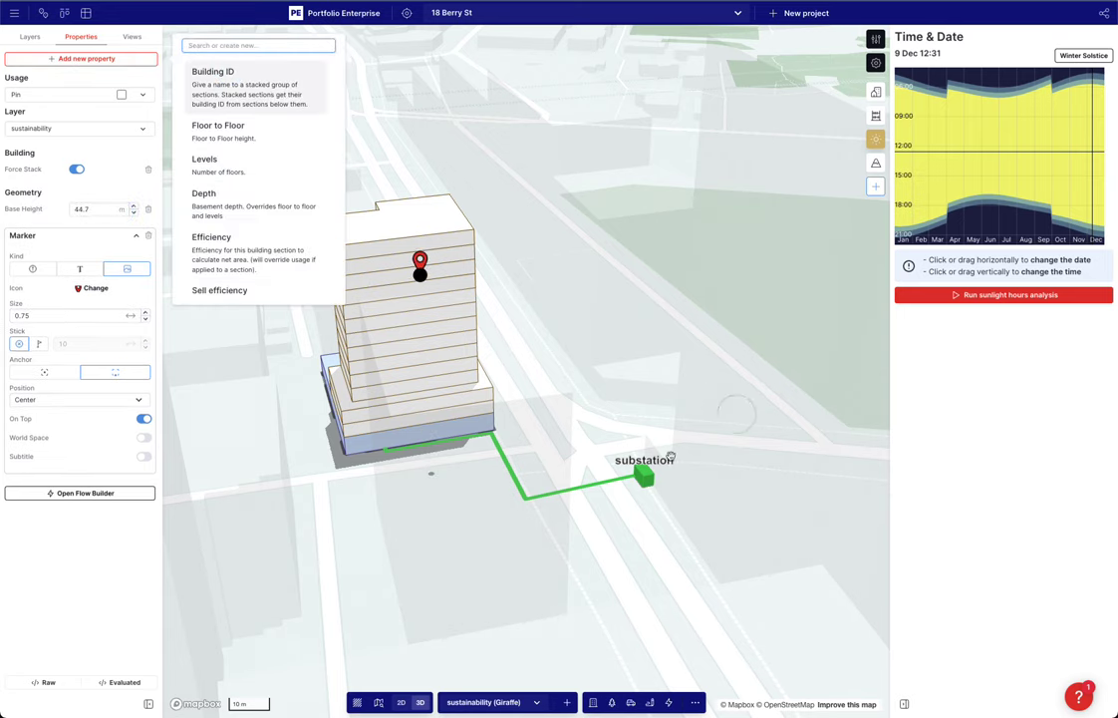
pyautogui.moveTo(477, 558); pyautogui.dragTo(504, 523, button='right')
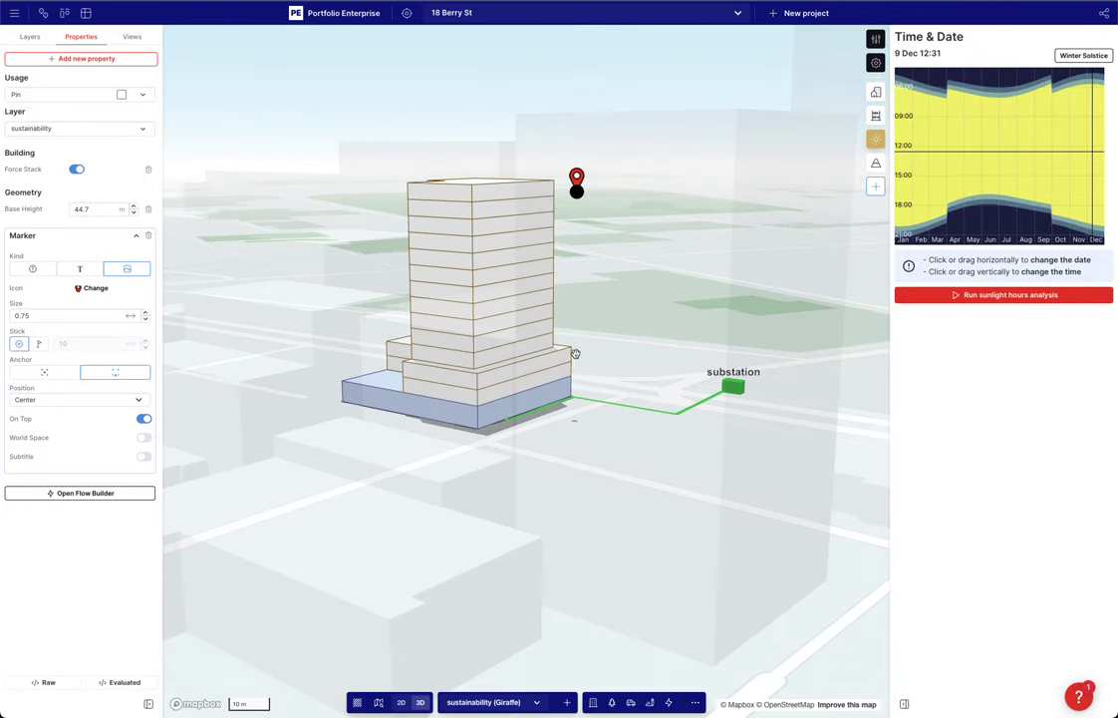
pyautogui.moveTo(574, 355); pyautogui.dragTo(601, 337, button='right')
pyautogui.moveTo(575, 281); pyautogui.dragTo(475, 250)
pyautogui.click(477, 250)
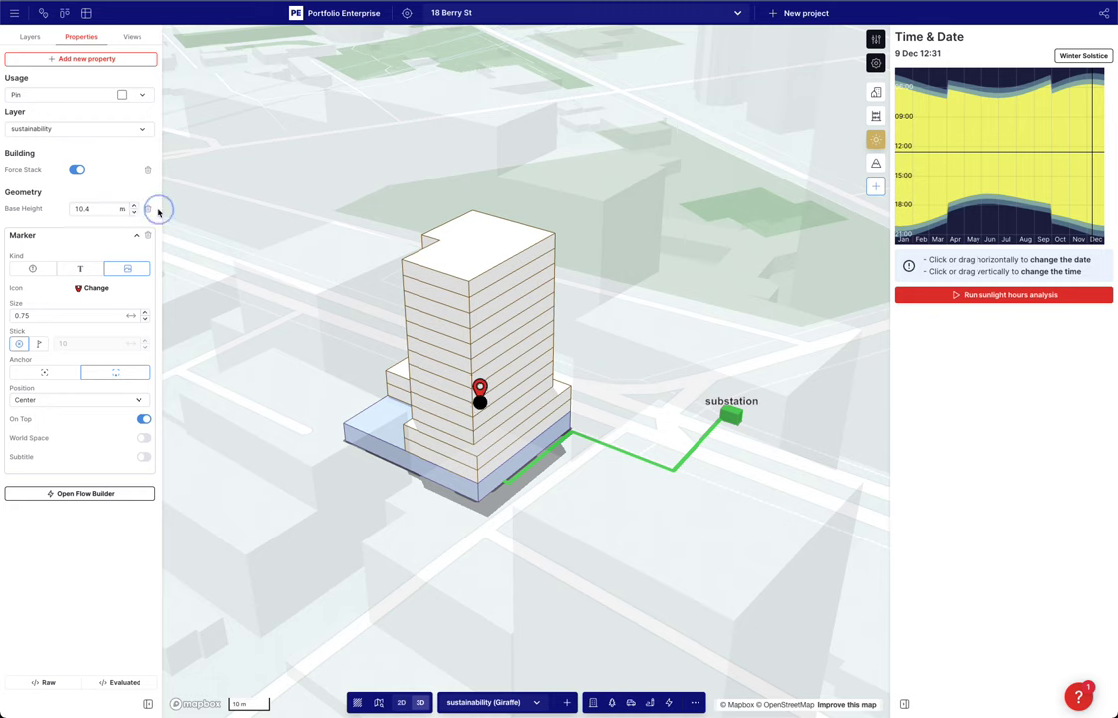
# Set the pin's base height to 50 m, then 49.5 m, and centre it on the roof
pyautogui.doubleClick(92, 210)
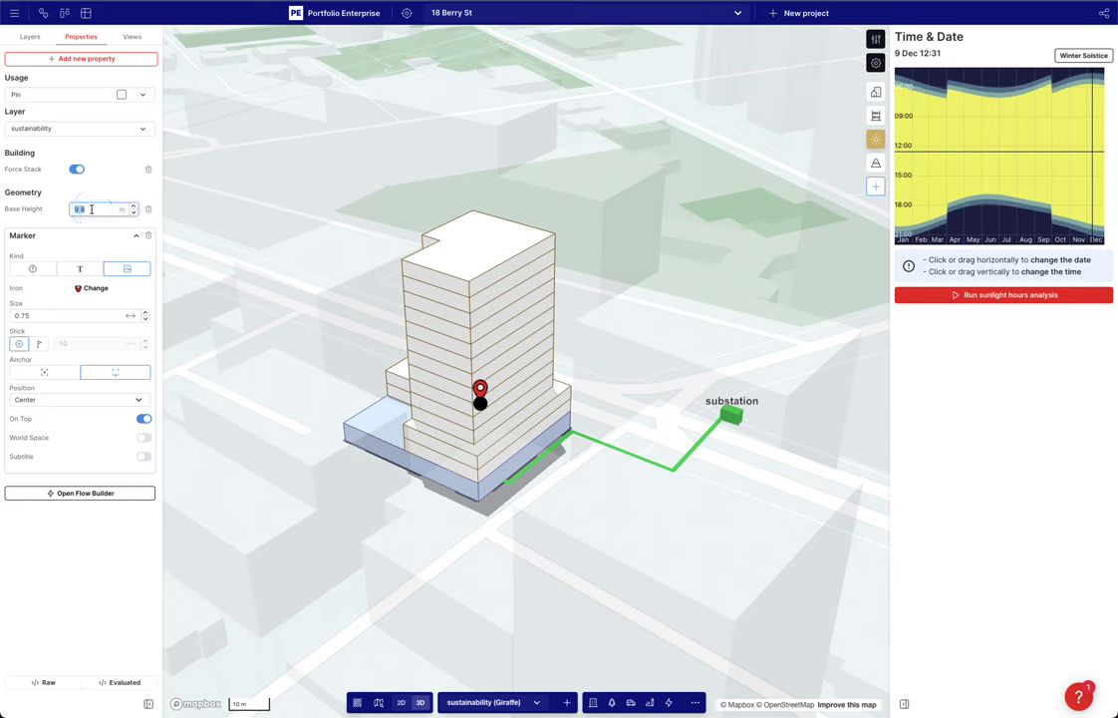
pyautogui.write('50')
pyautogui.click(62, 201)
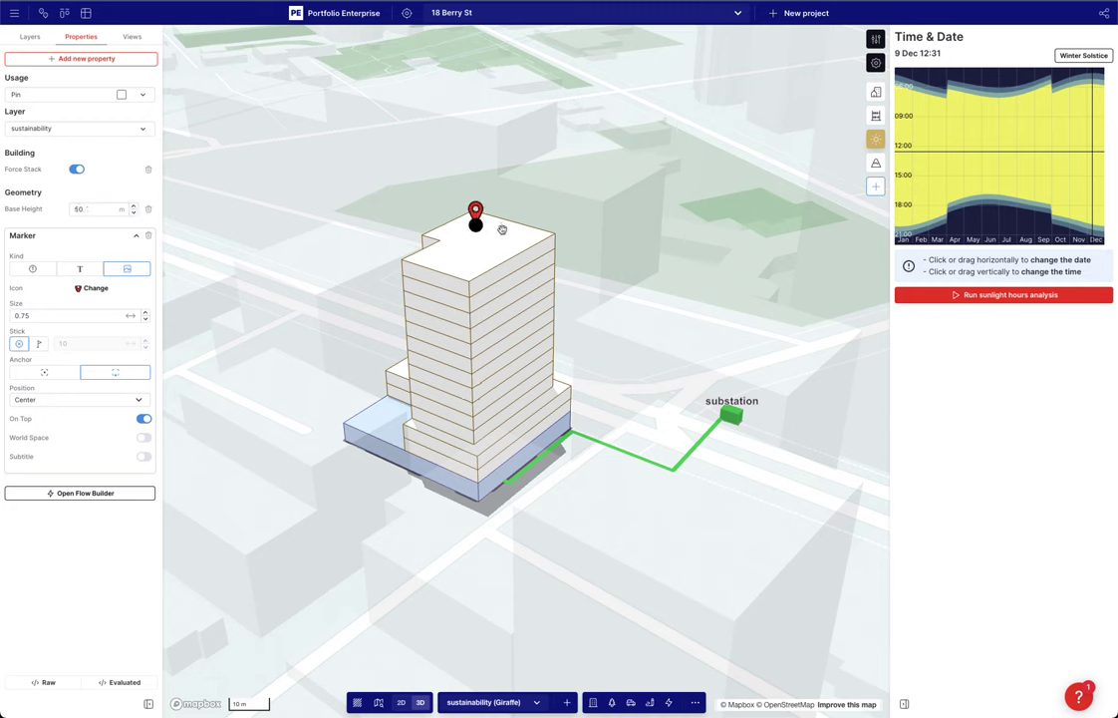
pyautogui.moveTo(476, 225); pyautogui.dragTo(476, 241)
pyautogui.moveTo(498, 250); pyautogui.dragTo(582, 310, button='right')
pyautogui.click(134, 214)
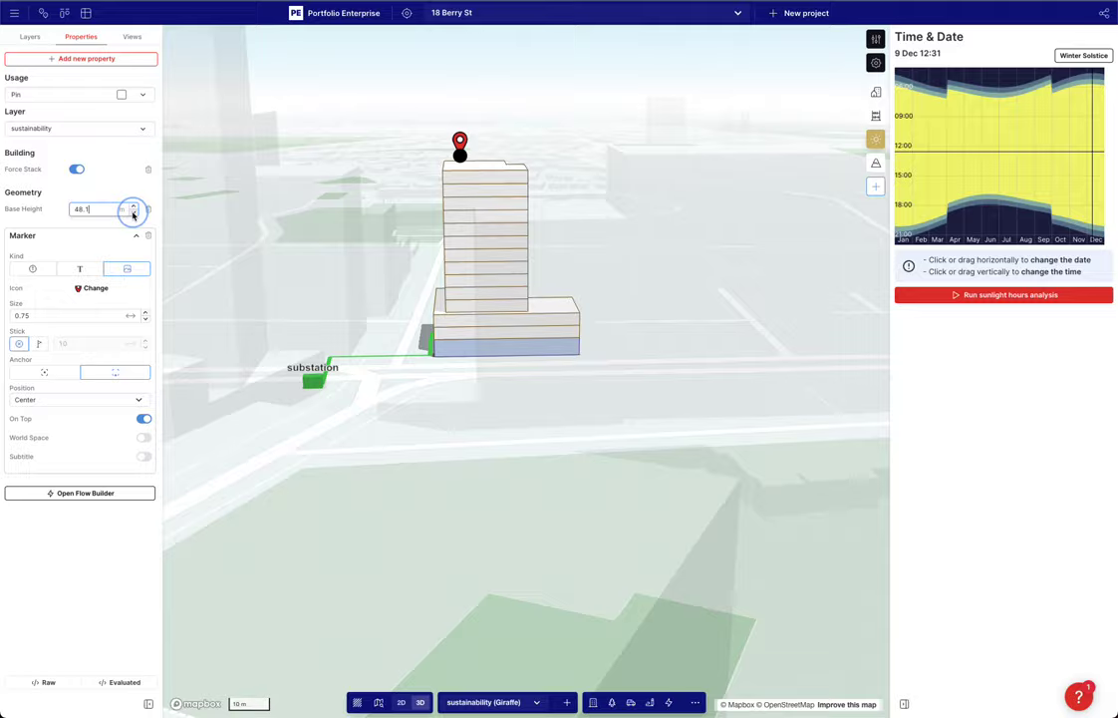
pyautogui.moveTo(460, 162); pyautogui.dragTo(478, 164)
pyautogui.click(401, 185)
# Orbit around the building to check the rooftop pin and the power line
pyautogui.moveTo(354, 184)
pyautogui.mouseDown(button='right')
pyautogui.moveTo(367, 191)
pyautogui.moveTo(451, 130)
pyautogui.moveTo(406, 133)
pyautogui.moveTo(308, 198)
pyautogui.moveTo(247, 199)
pyautogui.mouseUp(button='right')
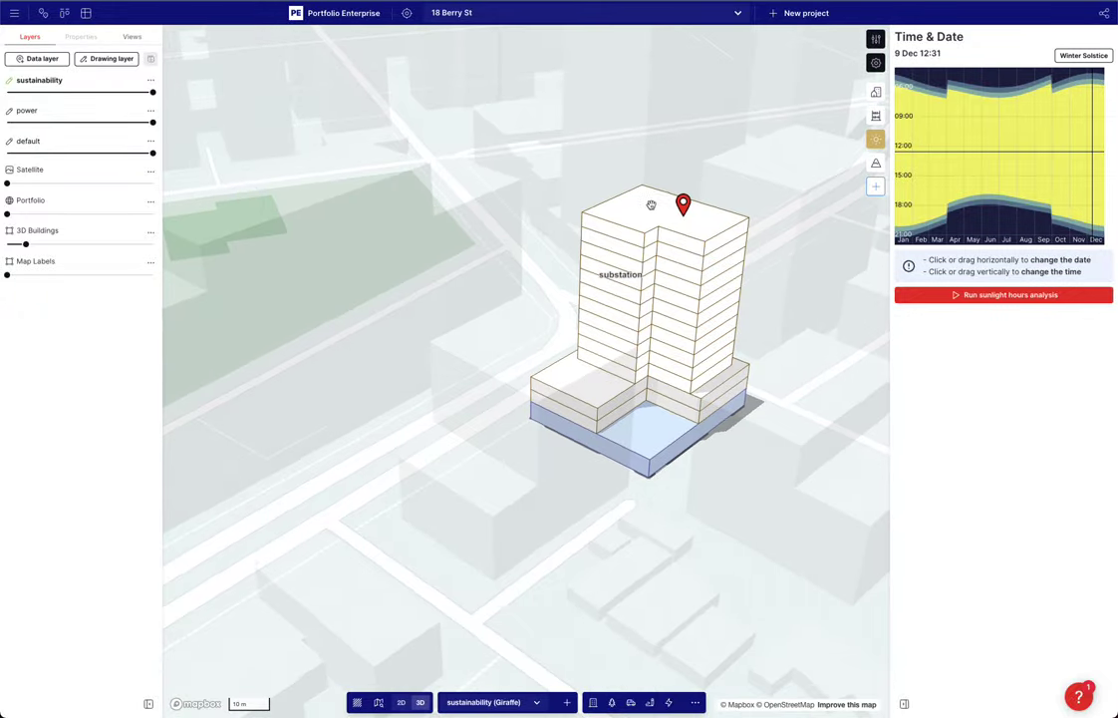
pyautogui.click(684, 211)
pyautogui.click(791, 257)
pyautogui.moveTo(791, 257)
pyautogui.mouseDown(button='right')
pyautogui.moveTo(792, 312)
pyautogui.moveTo(745, 314)
pyautogui.mouseUp(button='right')
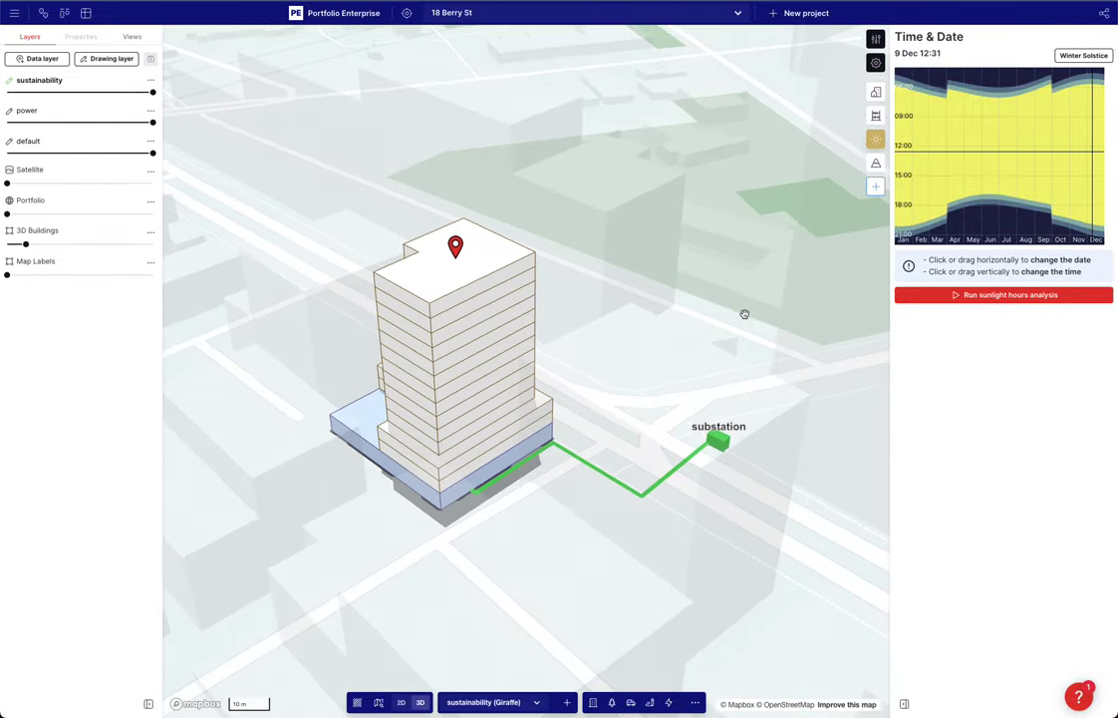
pyautogui.click(450, 241)
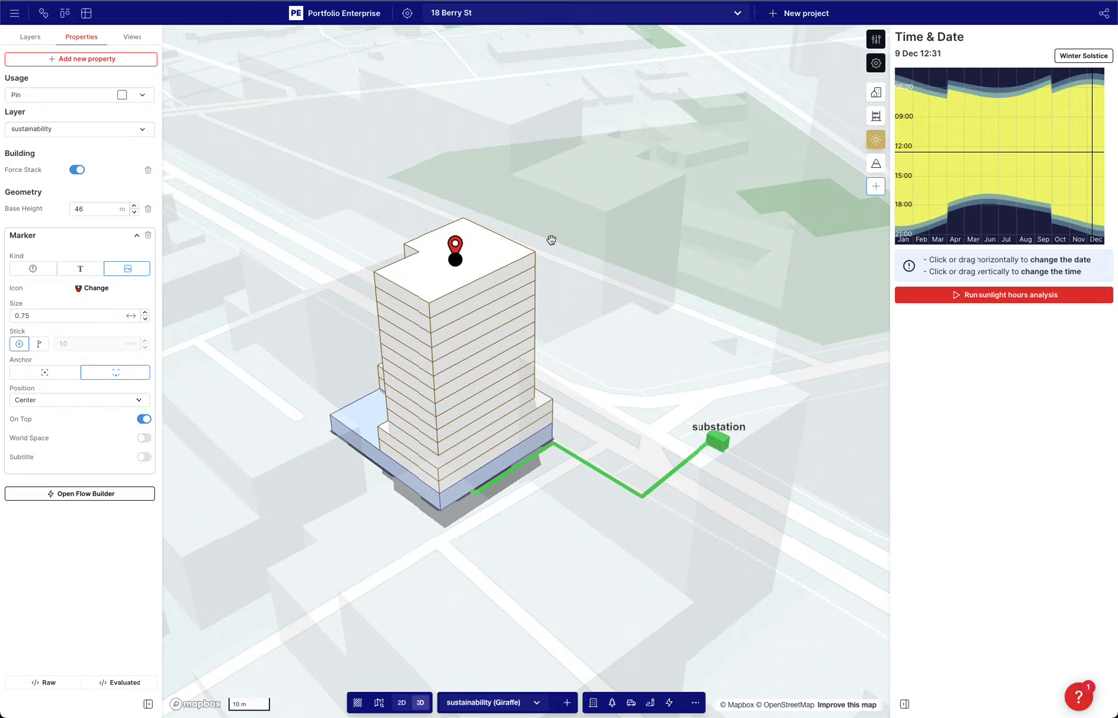
pyautogui.scroll(-1, 551, 240)
pyautogui.click(676, 268)
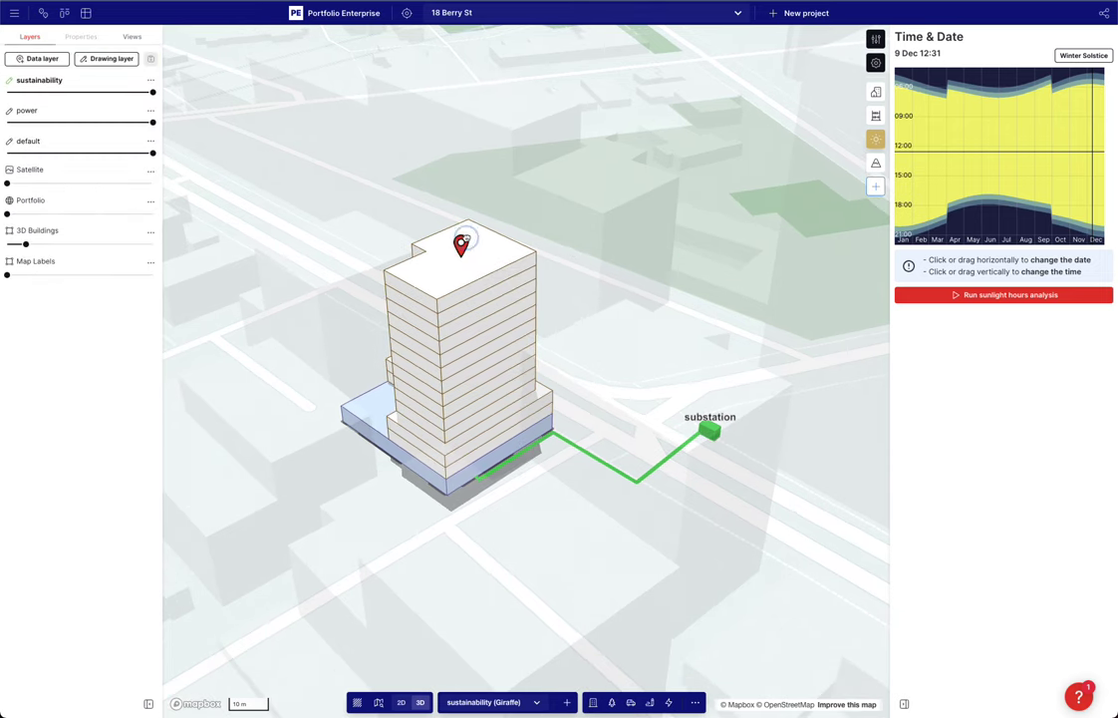
# Duplicate the rooftop pin at ground level as a circular text badge reading '1'
pyautogui.click(467, 239)
pyautogui.keyDown('alt'); pyautogui.moveTo(465, 261); pyautogui.dragTo(659, 343); pyautogui.keyUp('alt')
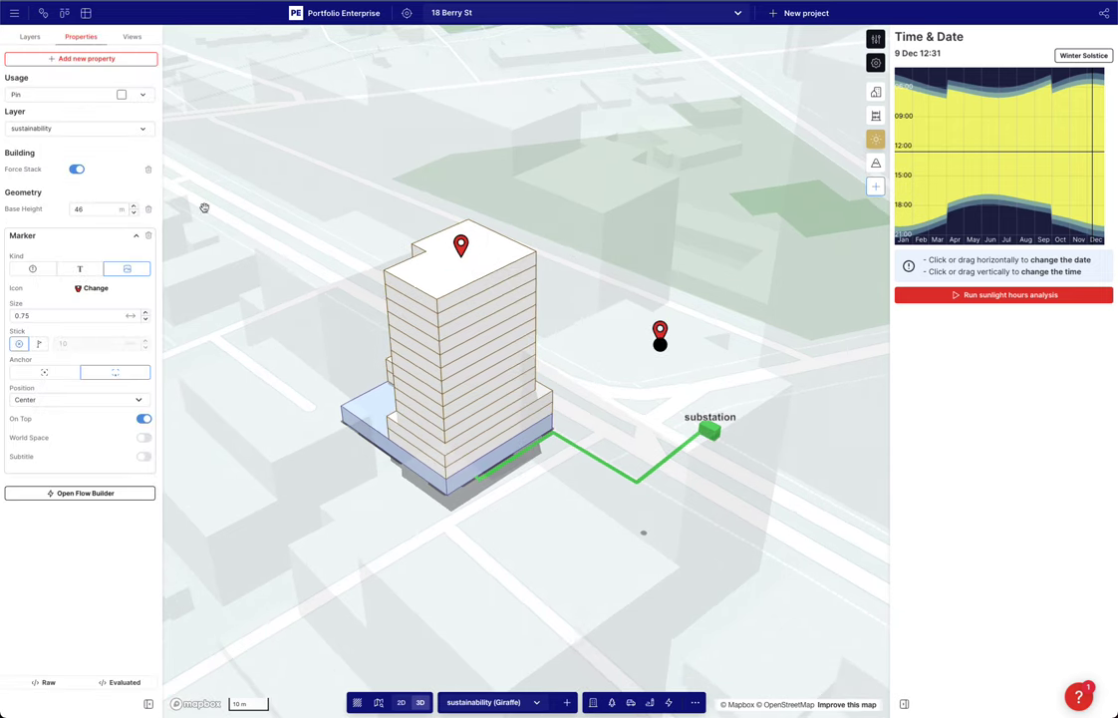
pyautogui.click(148, 209)
pyautogui.click(31, 230)
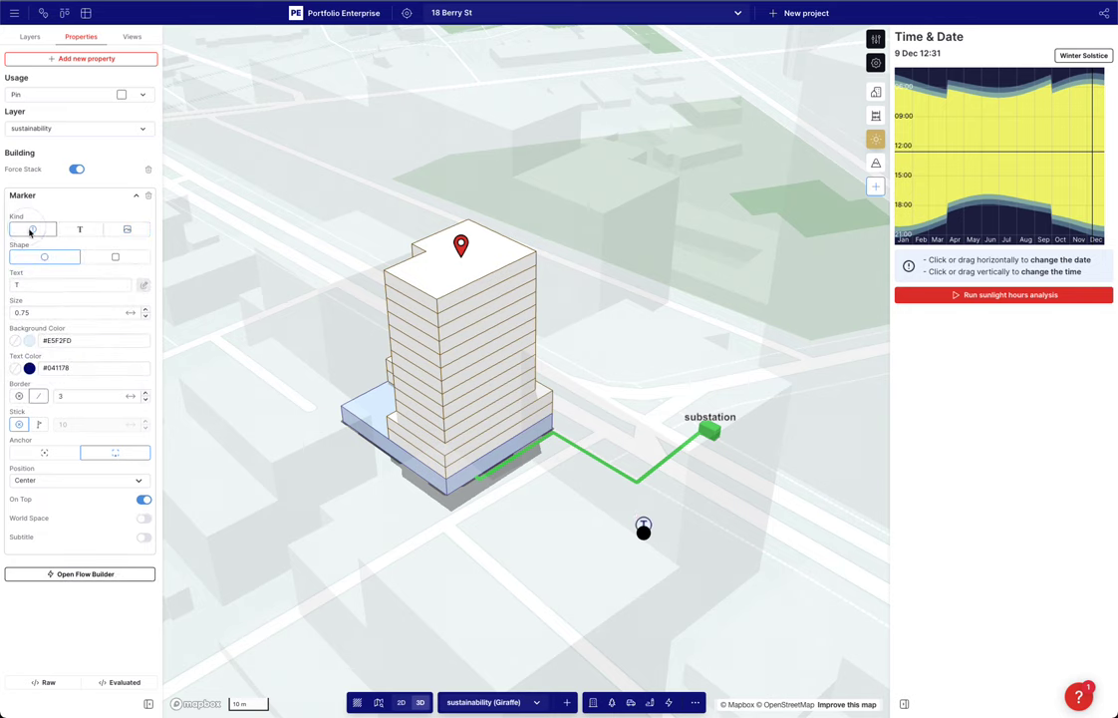
pyautogui.doubleClick(35, 286)
pyautogui.write('1')
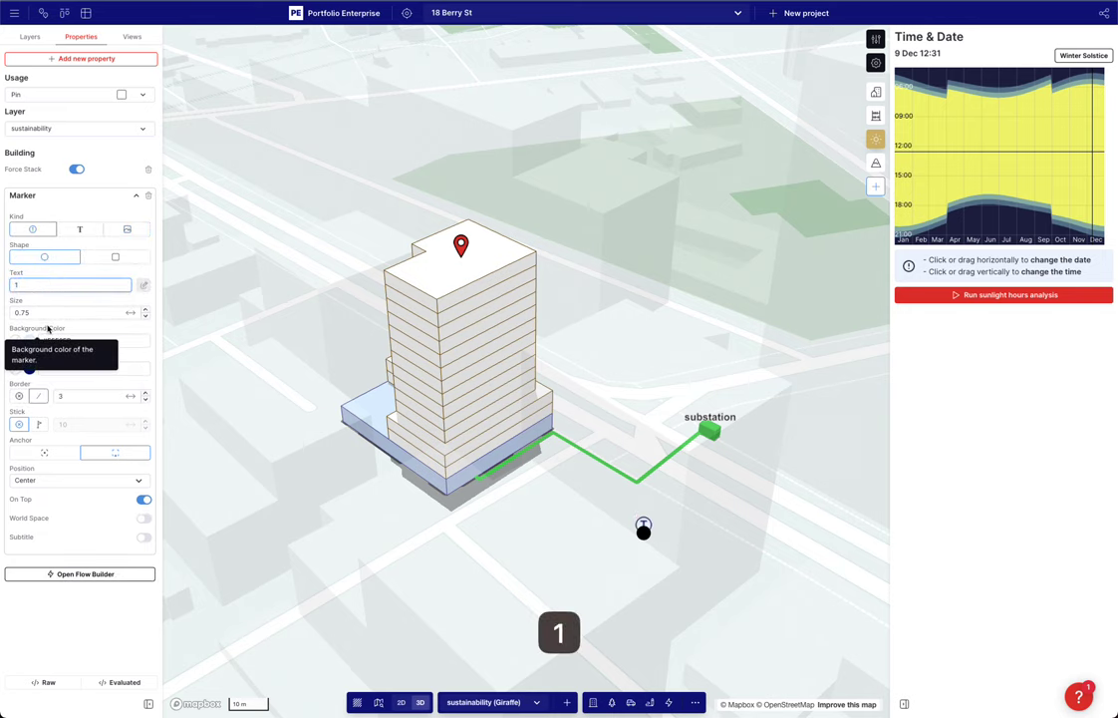
pyautogui.click(45, 294)
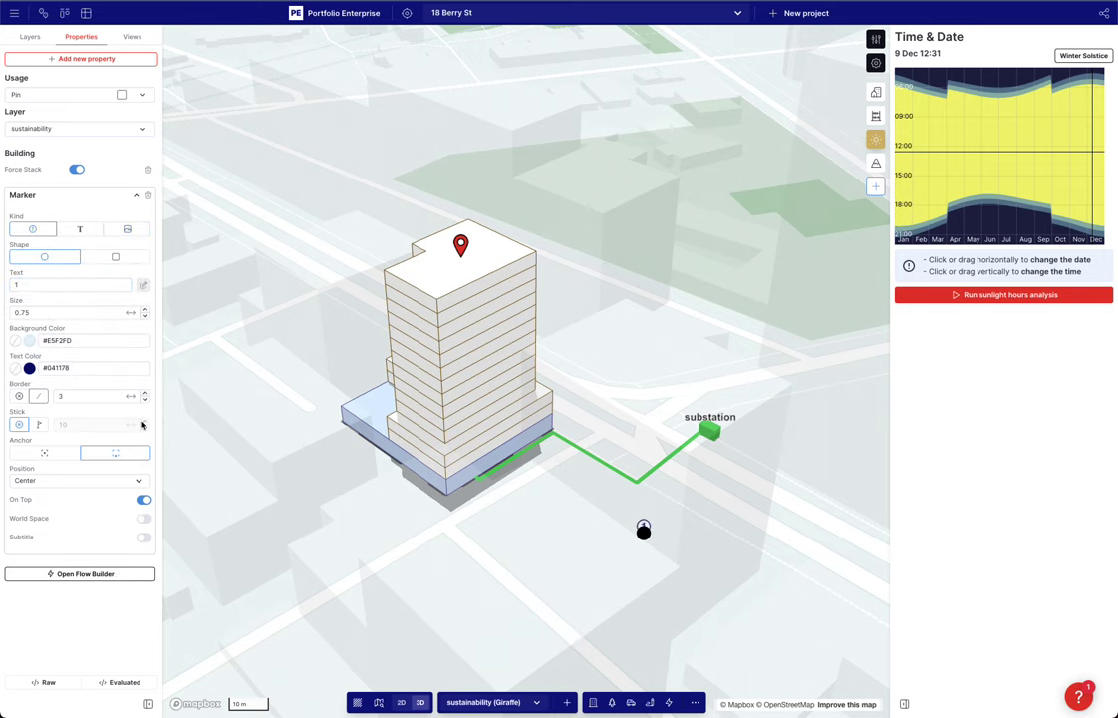
# In 2D view, move the '1' badge beside the power line's corner near the tower
pyautogui.press('t')
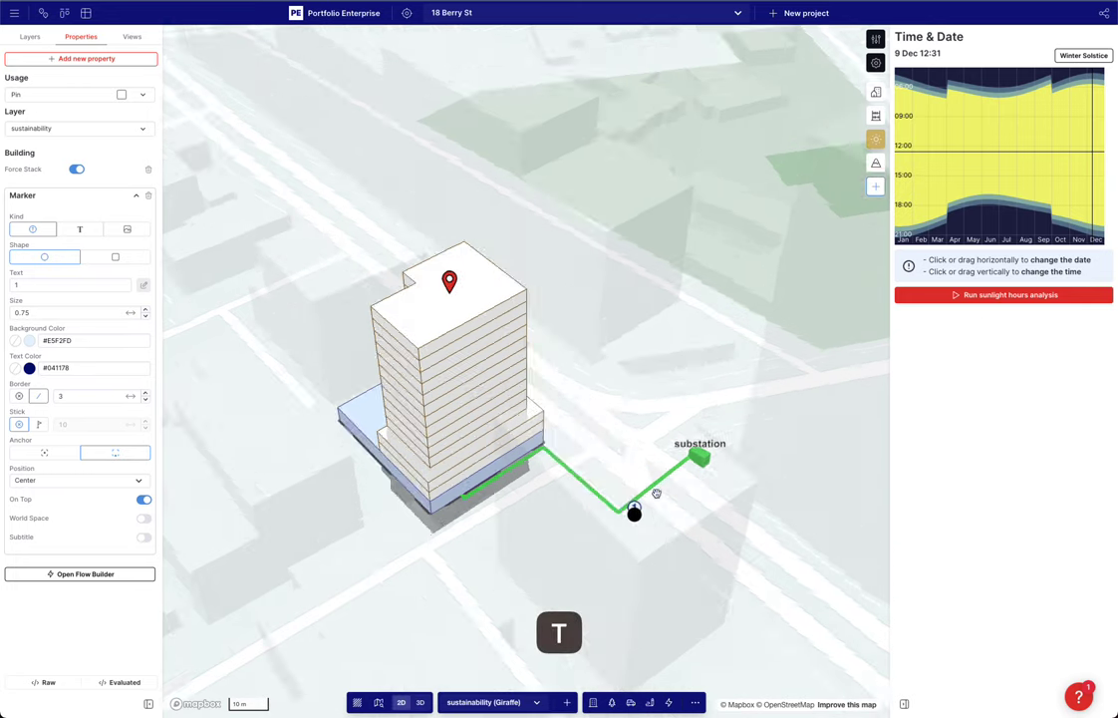
pyautogui.click(498, 552)
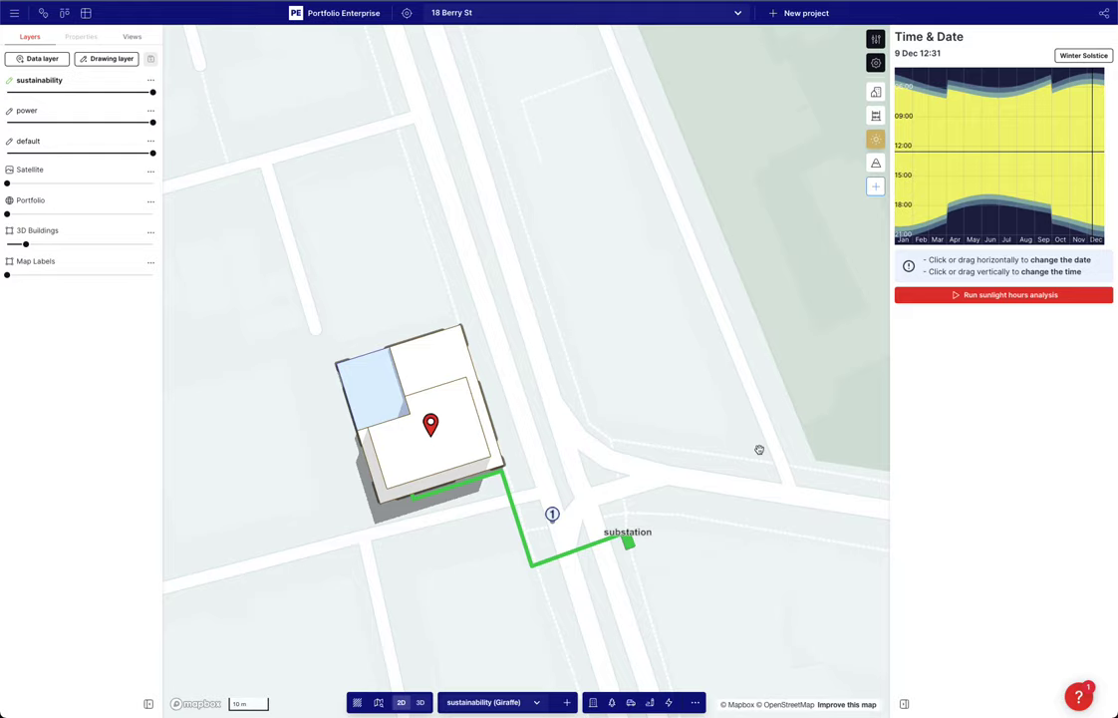
pyautogui.scroll(2, 509, 485)
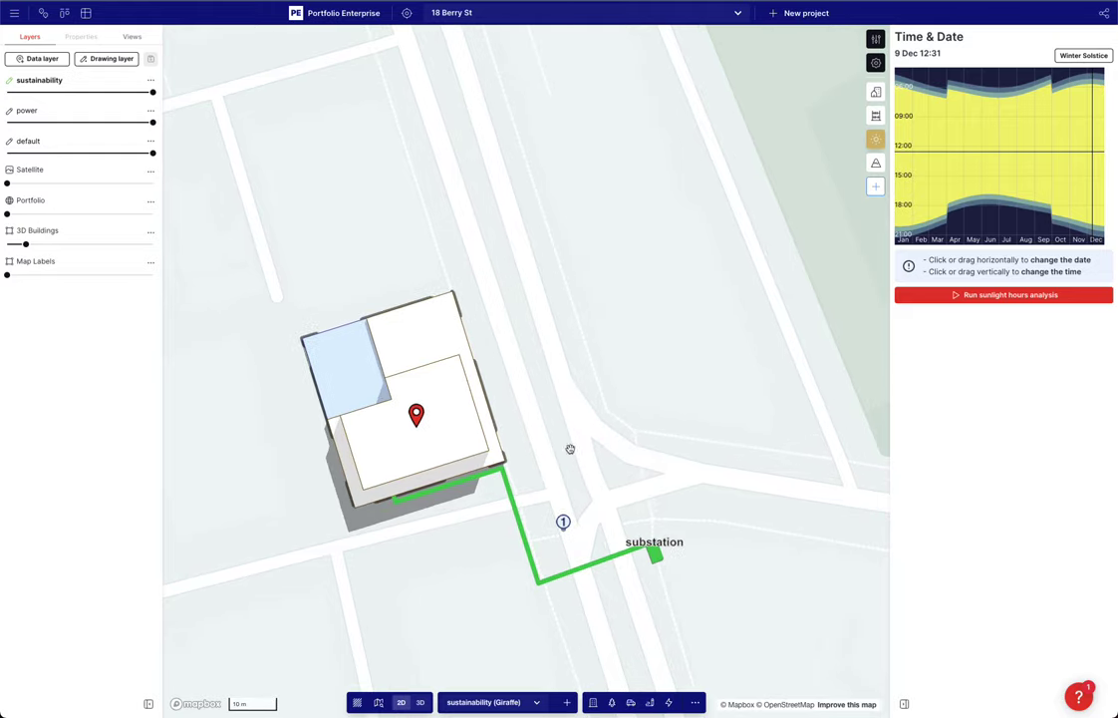
pyautogui.moveTo(563, 523)
pyautogui.mouseDown()
pyautogui.moveTo(551, 461)
pyautogui.moveTo(531, 452)
pyautogui.mouseUp()
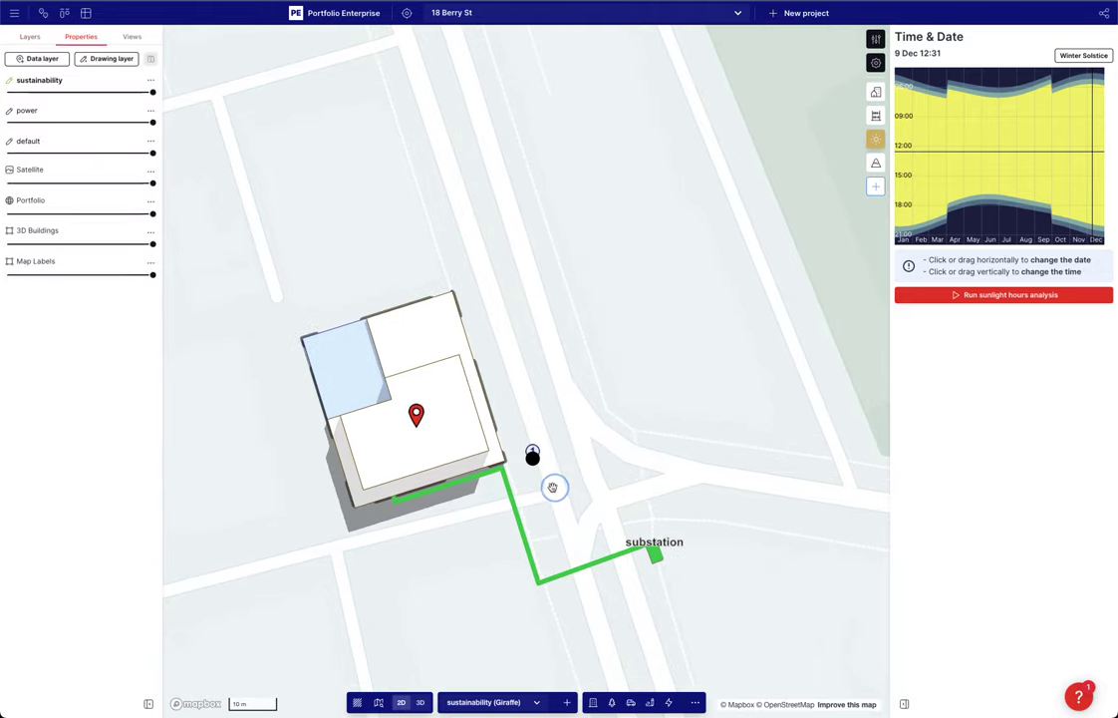
pyautogui.press('t')
pyautogui.click(535, 434)
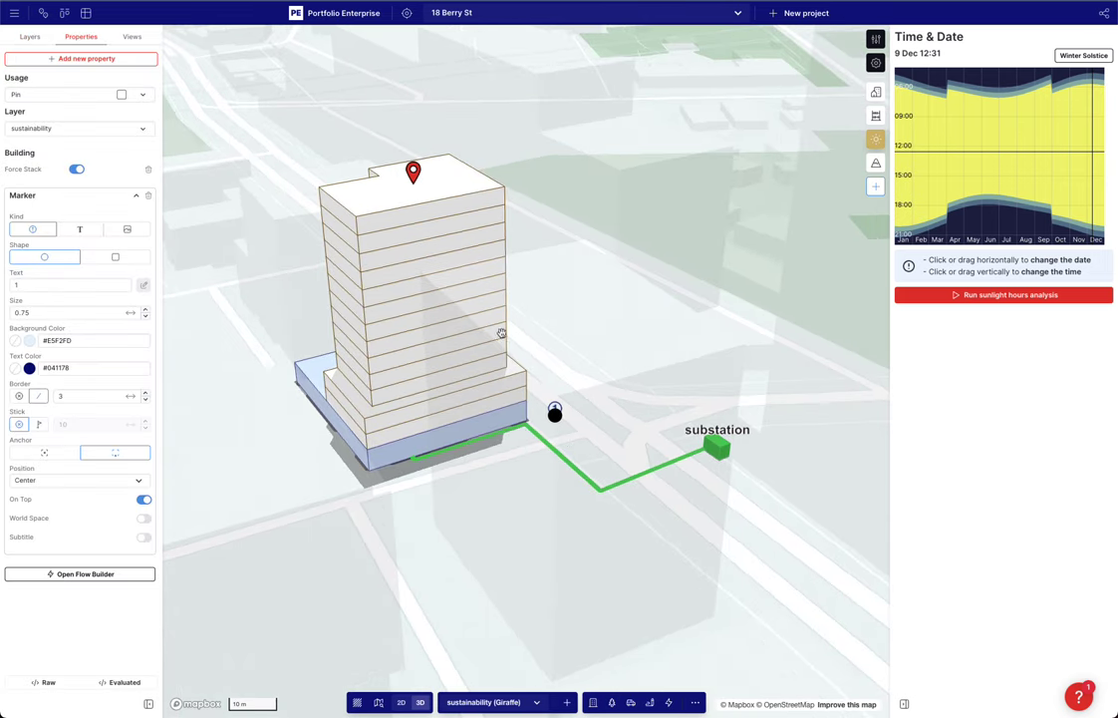
pyautogui.click(416, 166)
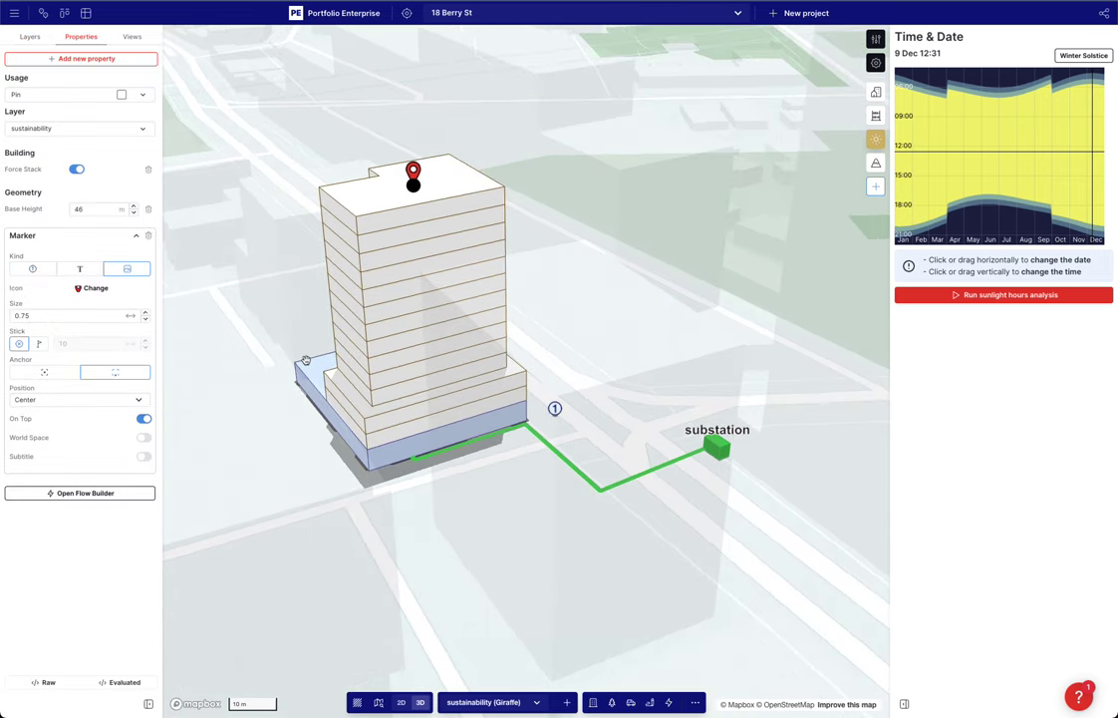
# Give the rooftop pin a 'green roof' subtitle at size 1.1
pyautogui.click(144, 456)
pyautogui.click(83, 482)
pyautogui.write('green roof')
pyautogui.press('Return')
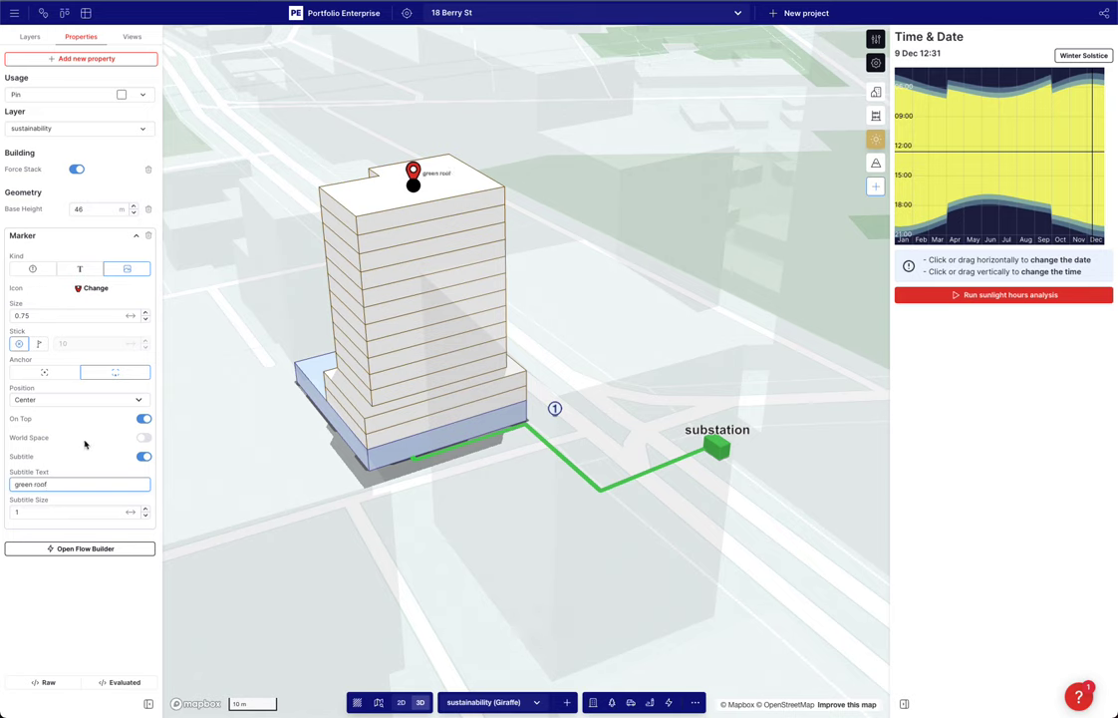
pyautogui.click(145, 509)
pyautogui.click(280, 517)
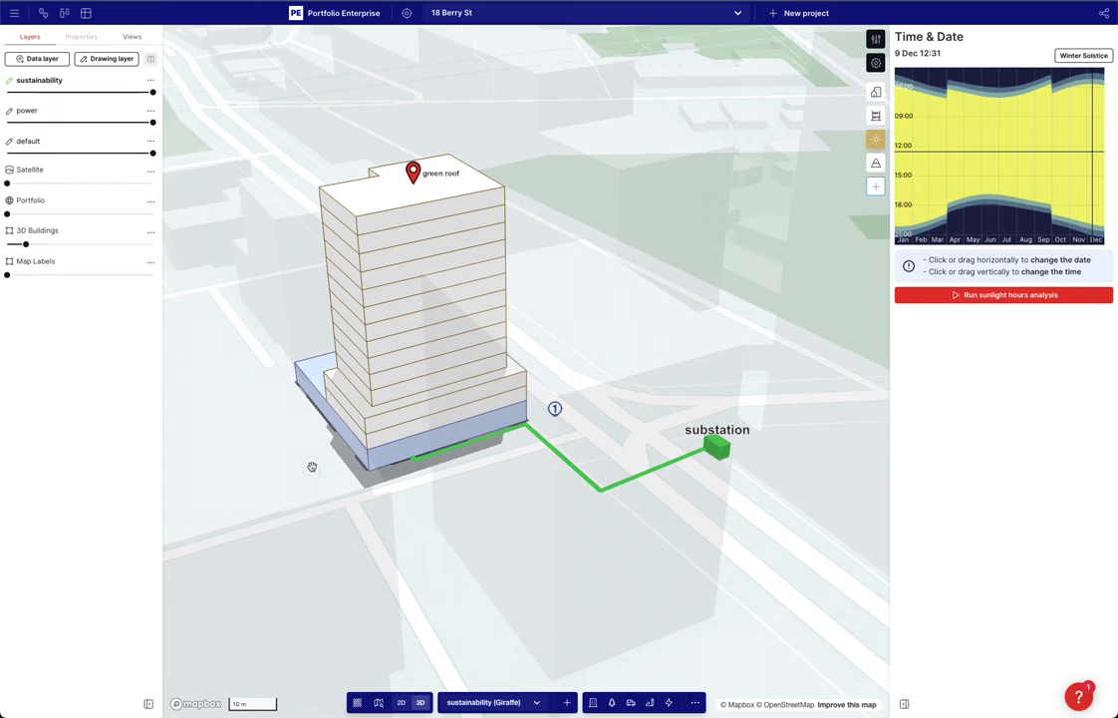
pyautogui.moveTo(322, 465); pyautogui.dragTo(310, 475, button='right')
pyautogui.click(6, 140)
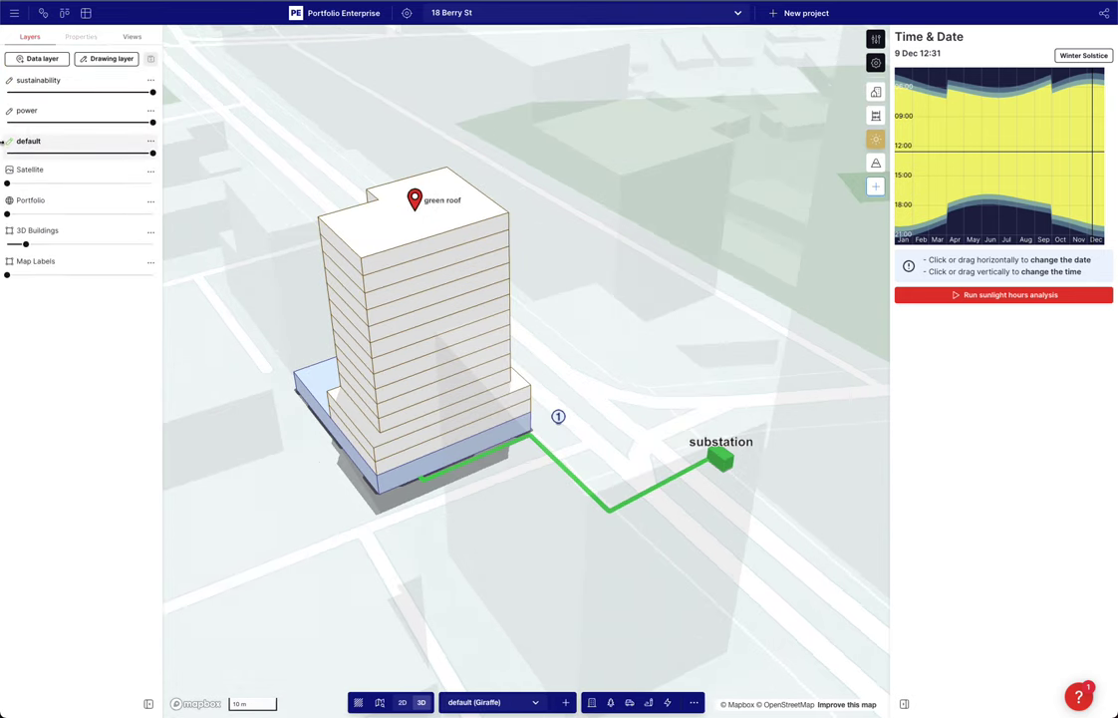
# Draw a rectangle on the tower roof and make it a Landscape - Simple area
pyautogui.press('r')
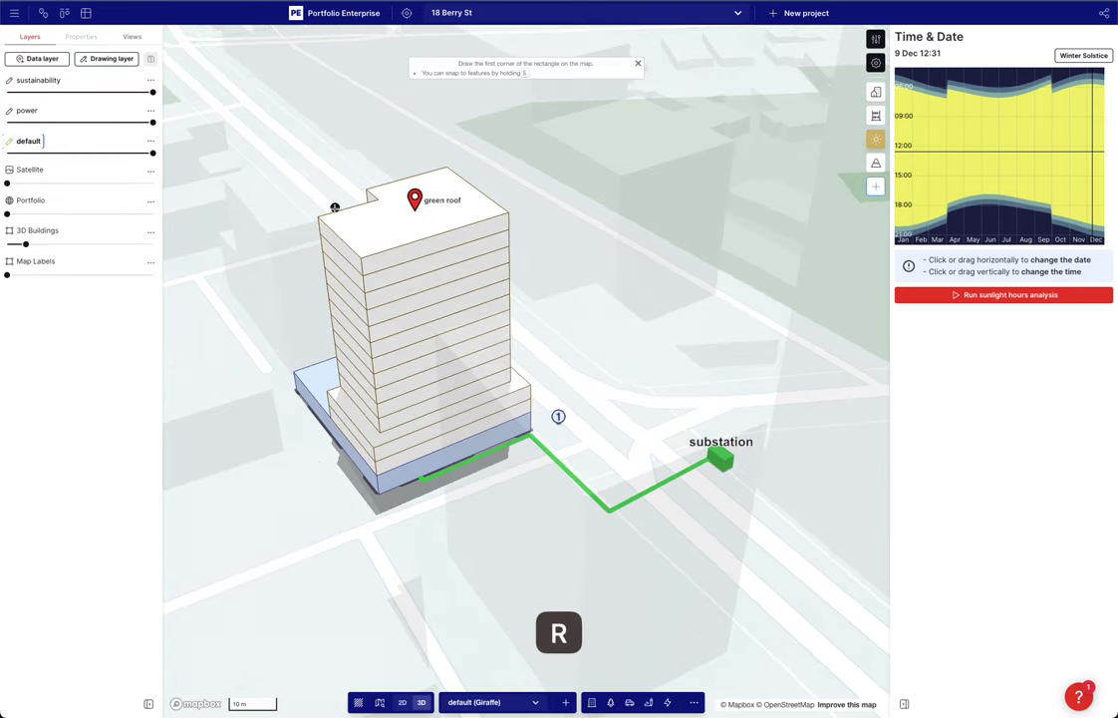
pyautogui.press('t')
pyautogui.click(363, 432)
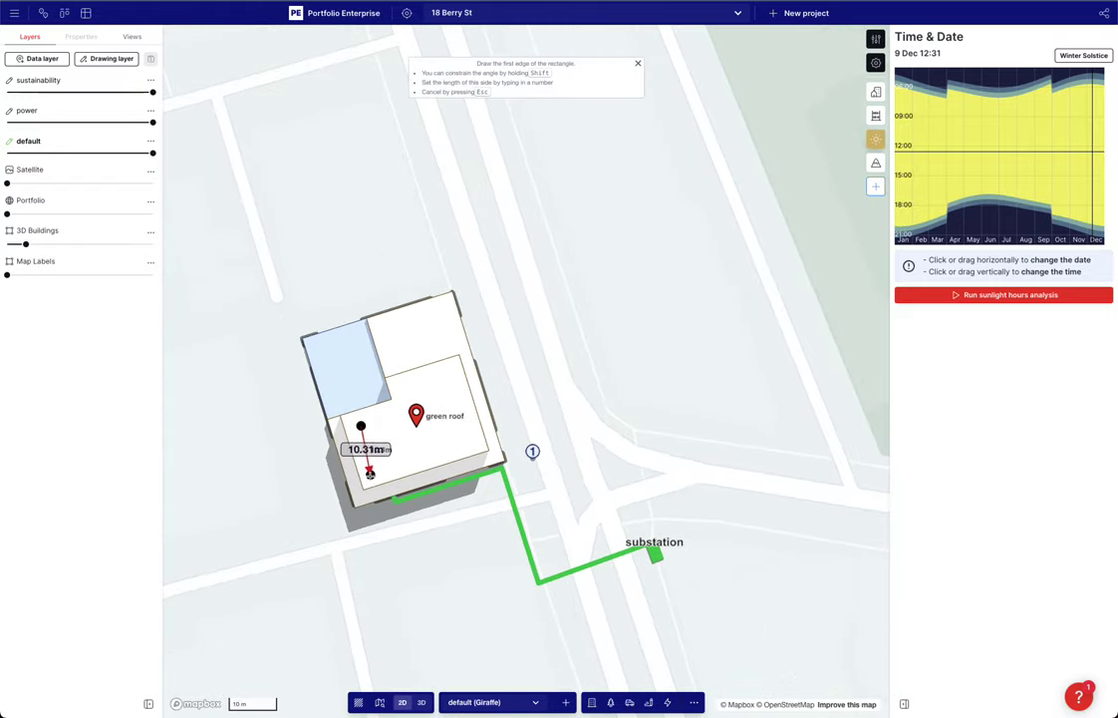
pyautogui.click(375, 477)
pyautogui.click(471, 450)
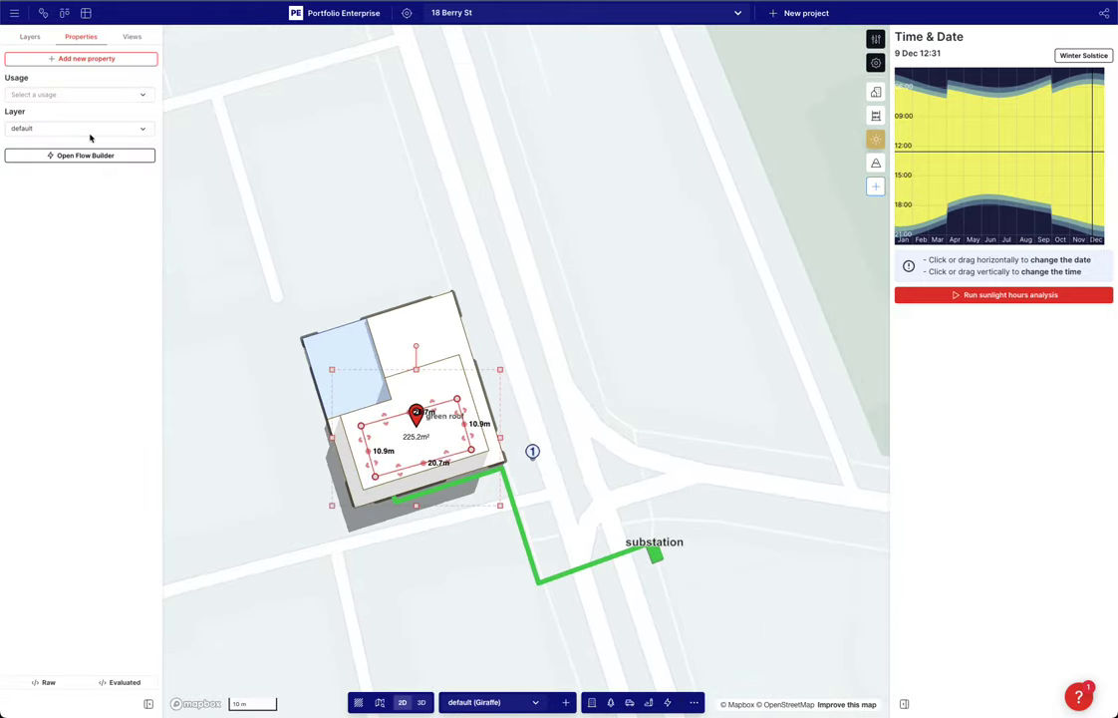
pyautogui.click(57, 95)
pyautogui.write('land')
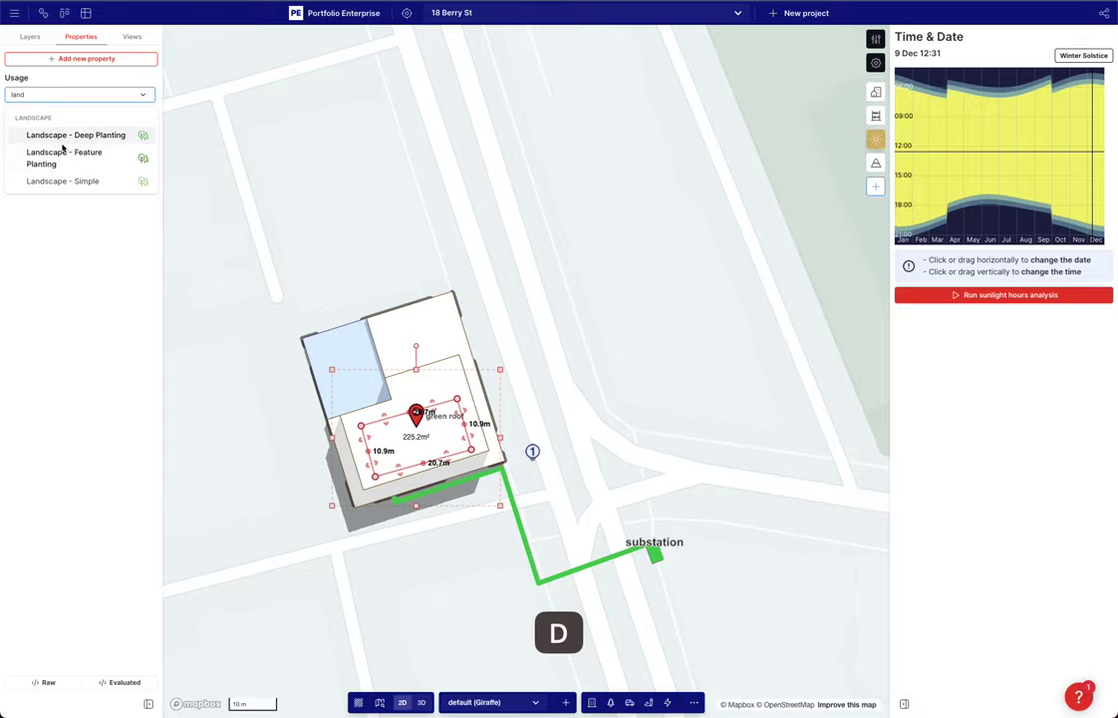
pyautogui.click(63, 180)
# Stack the landscape on top of the tower, align it, and widen it to about 235.3 m²
pyautogui.press('t')
pyautogui.click(76, 196)
pyautogui.press('t')
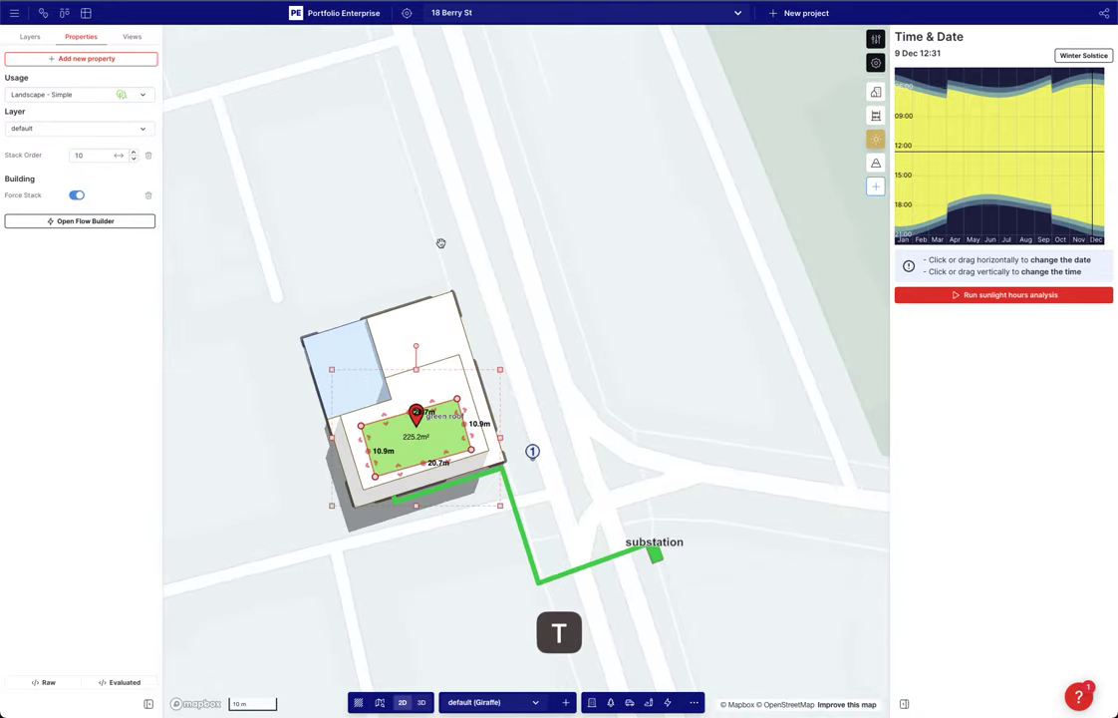
pyautogui.scroll(4, 451, 440)
pyautogui.moveTo(402, 313); pyautogui.dragTo(399, 309)
pyautogui.moveTo(326, 439); pyautogui.dragTo(320, 442)
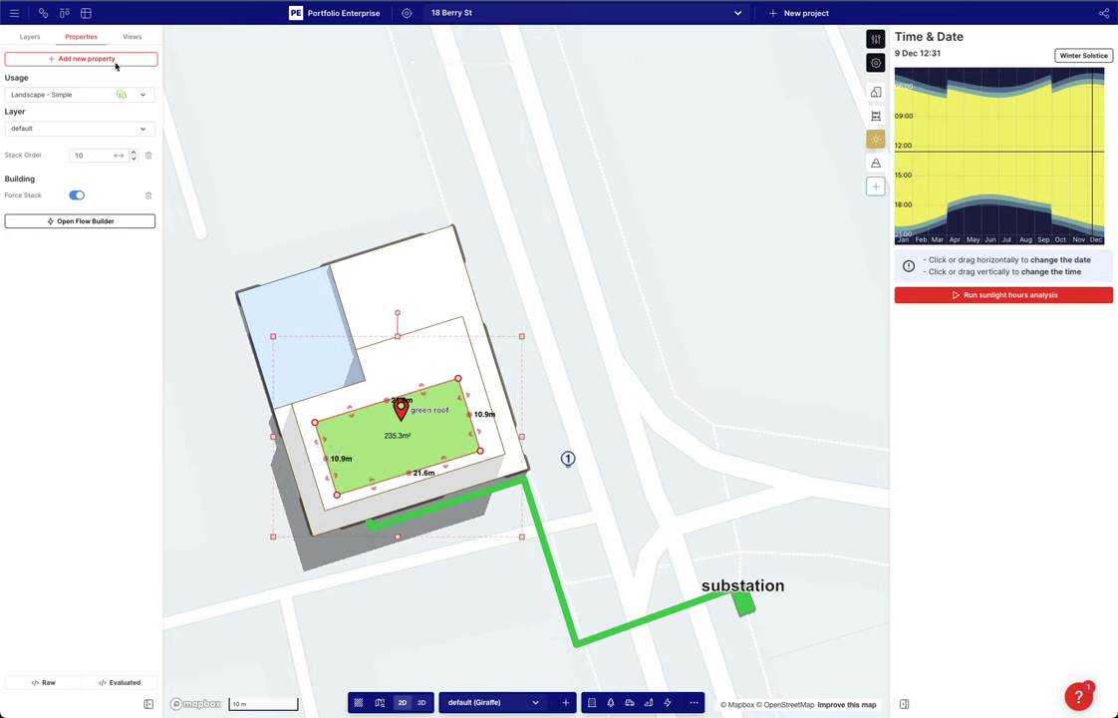
# Add a Corner Type property to the green roof with a 3 m radius
pyautogui.click(100, 58)
pyautogui.write('cou')
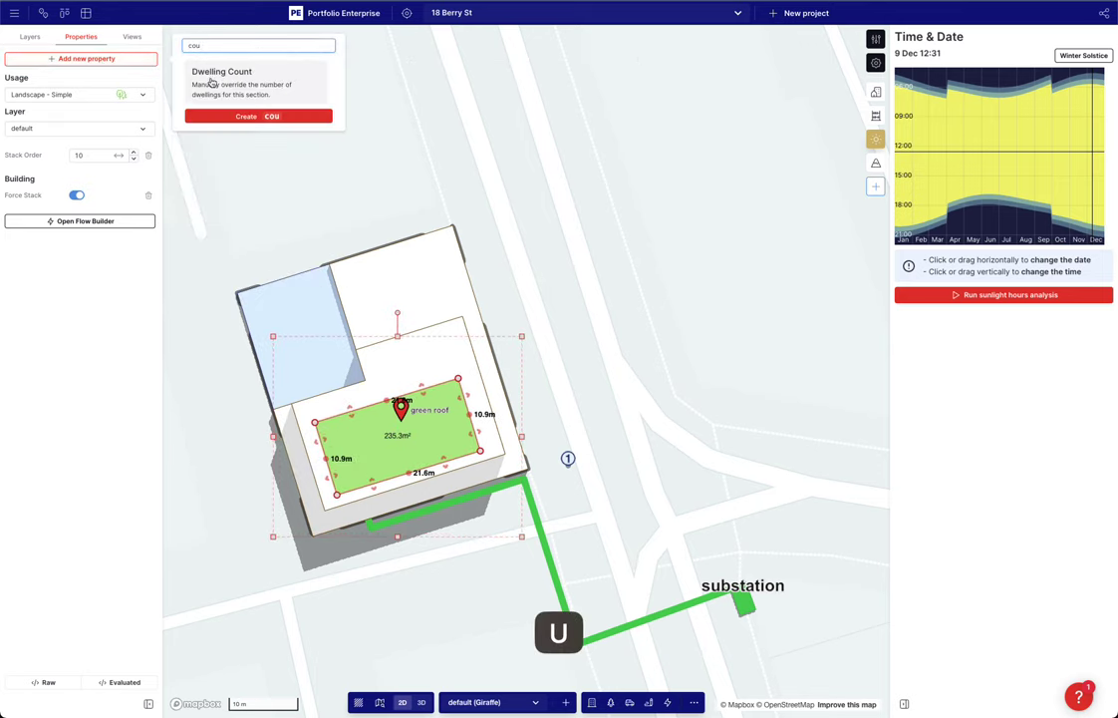
pyautogui.press('BackSpace')
pyautogui.press('BackSpace')
pyautogui.press('BackSpace')
pyautogui.write('rou')
pyautogui.press('BackSpace')
pyautogui.press('BackSpace')
pyautogui.press('BackSpace')
pyautogui.write('cor')
pyautogui.click(280, 70)
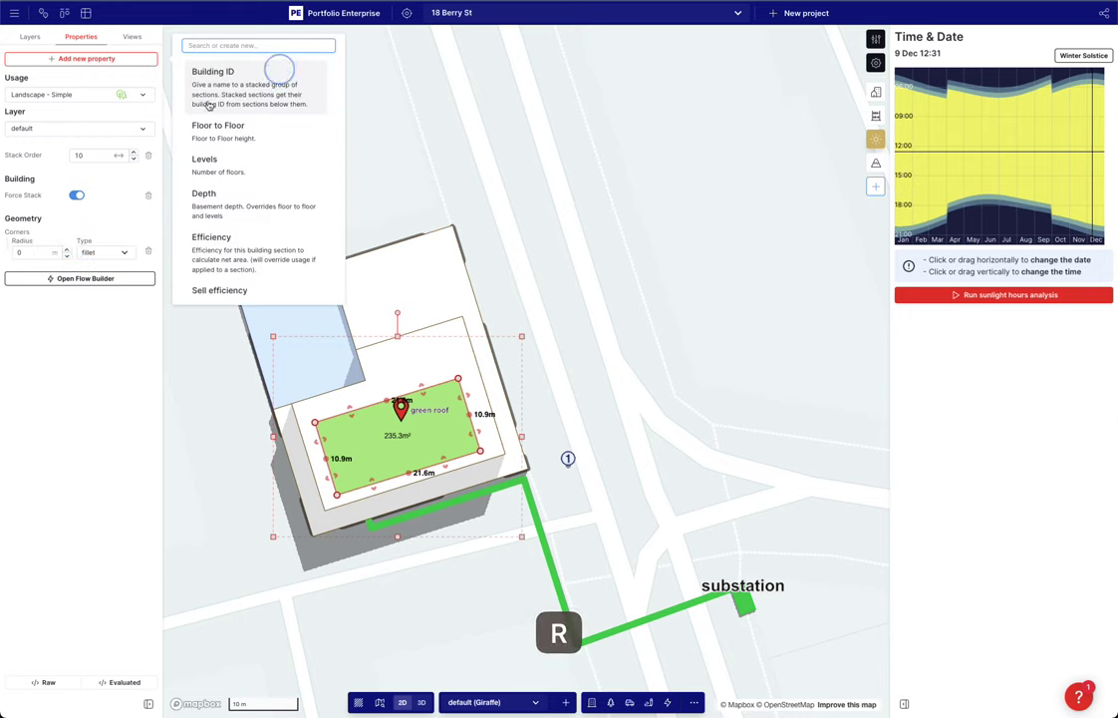
pyautogui.click(39, 252)
pyautogui.write('3')
pyautogui.click(53, 234)
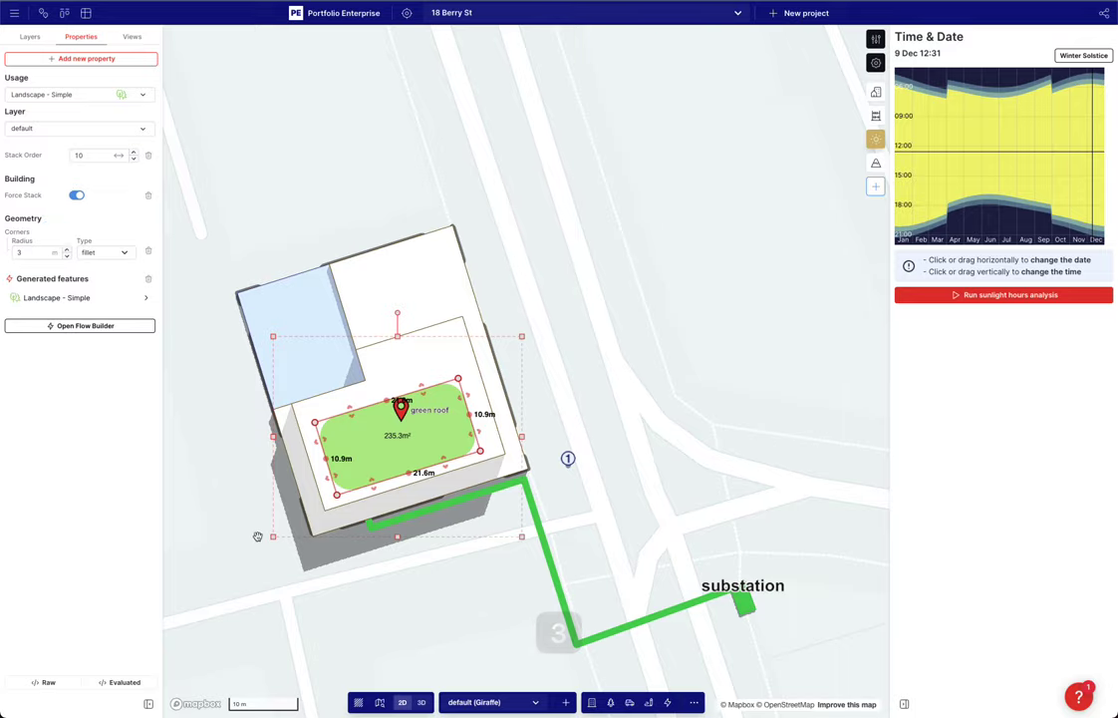
# Push the green roof's right and top edges outward to cover the roof
pyautogui.press('t')
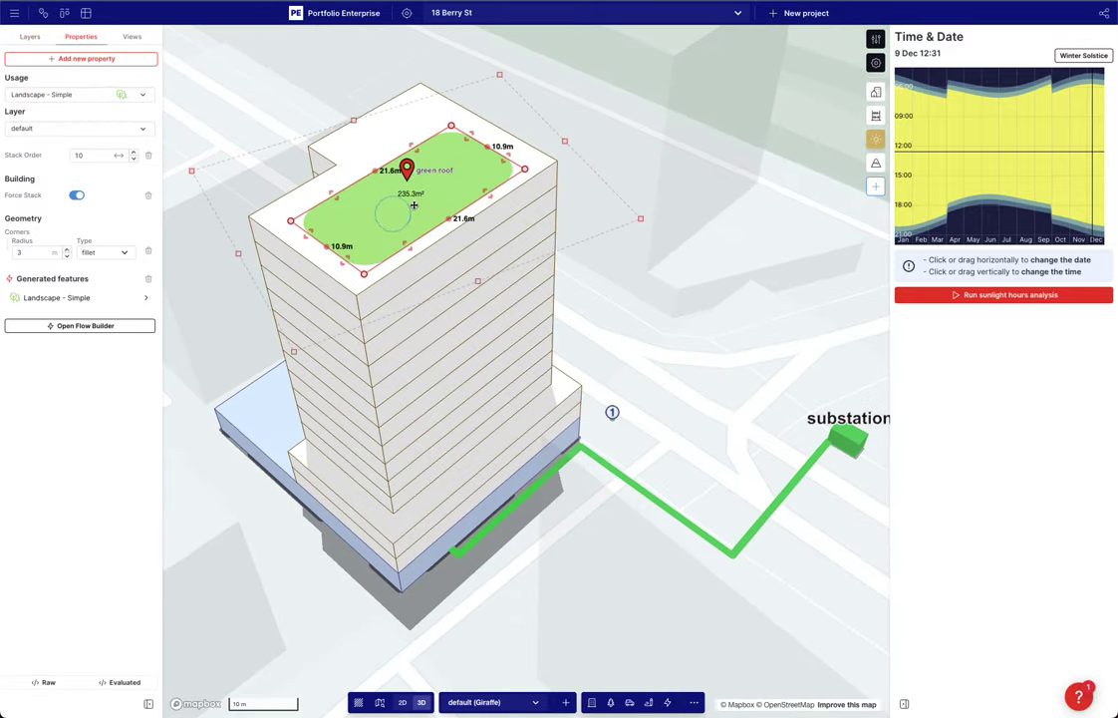
pyautogui.moveTo(471, 136); pyautogui.dragTo(479, 129)
pyautogui.click(378, 168)
pyautogui.moveTo(401, 154); pyautogui.dragTo(391, 149)
pyautogui.click(623, 140)
pyautogui.moveTo(691, 169)
pyautogui.mouseDown(button='right')
pyautogui.moveTo(572, 156)
pyautogui.moveTo(664, 158)
pyautogui.mouseUp(button='right')
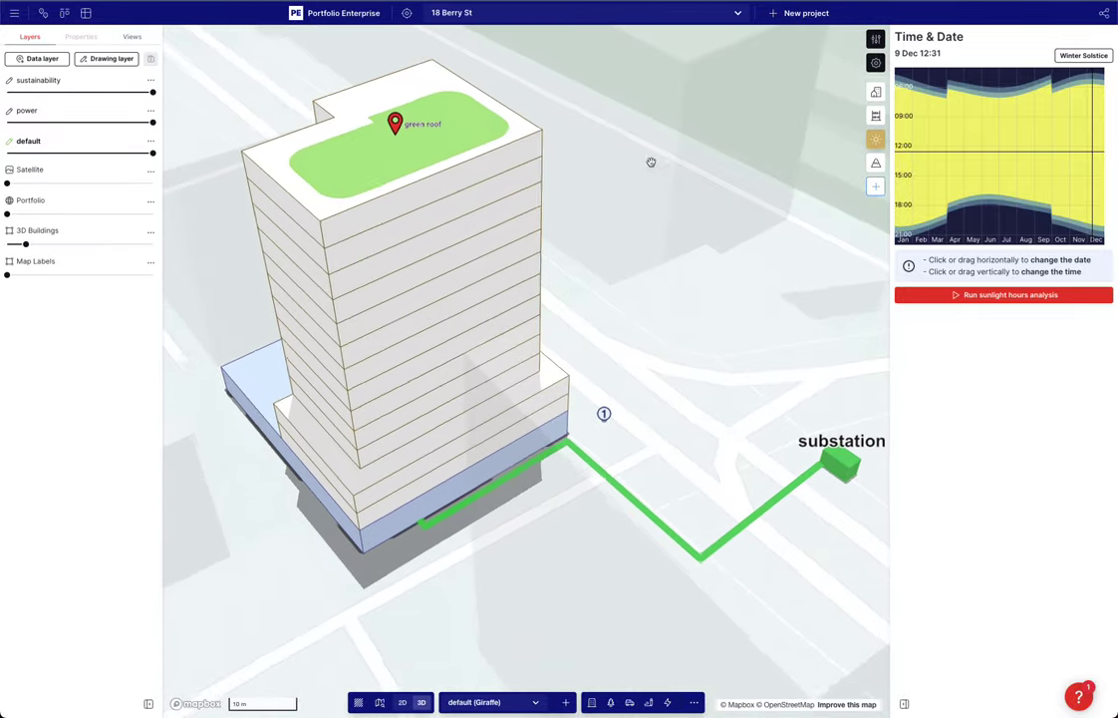
# Draw an 11.1×4.6 m rectangle snapped to the tower outline and set its usage to Core
pyautogui.press('r')
pyautogui.press('s')
pyautogui.press('t')
pyautogui.press('Escape')
pyautogui.press('r')
pyautogui.scroll(2, 372, 359)
pyautogui.press('s')
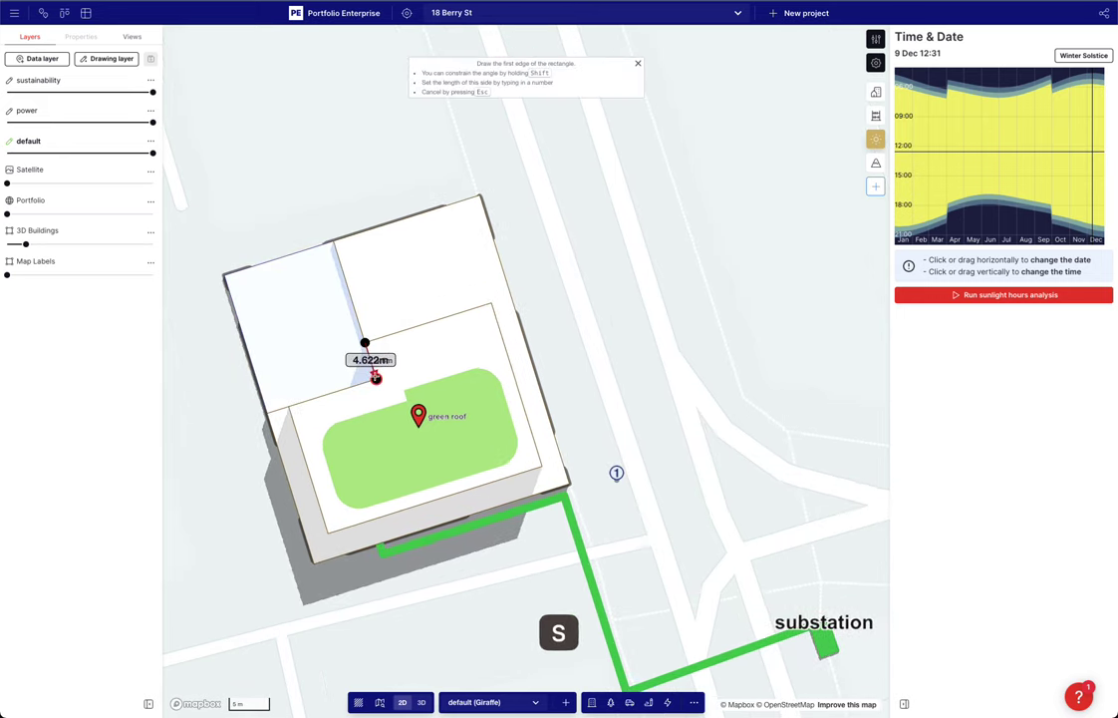
pyautogui.click(459, 313)
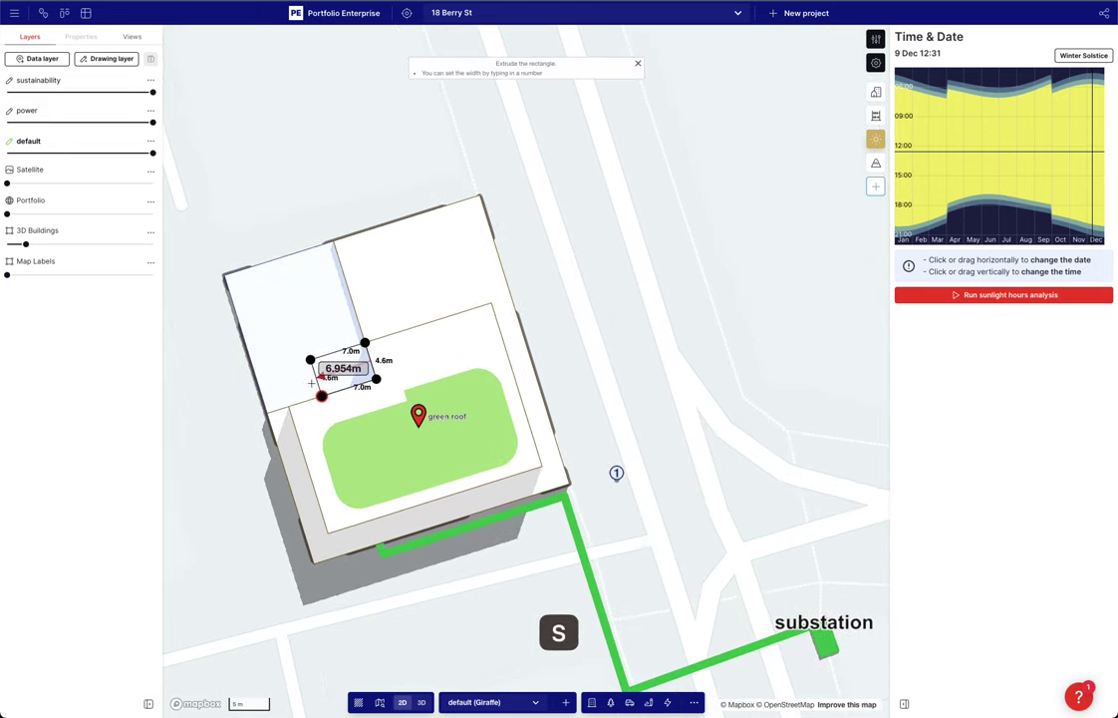
pyautogui.click(255, 333)
pyautogui.click(52, 94)
pyautogui.write('core')
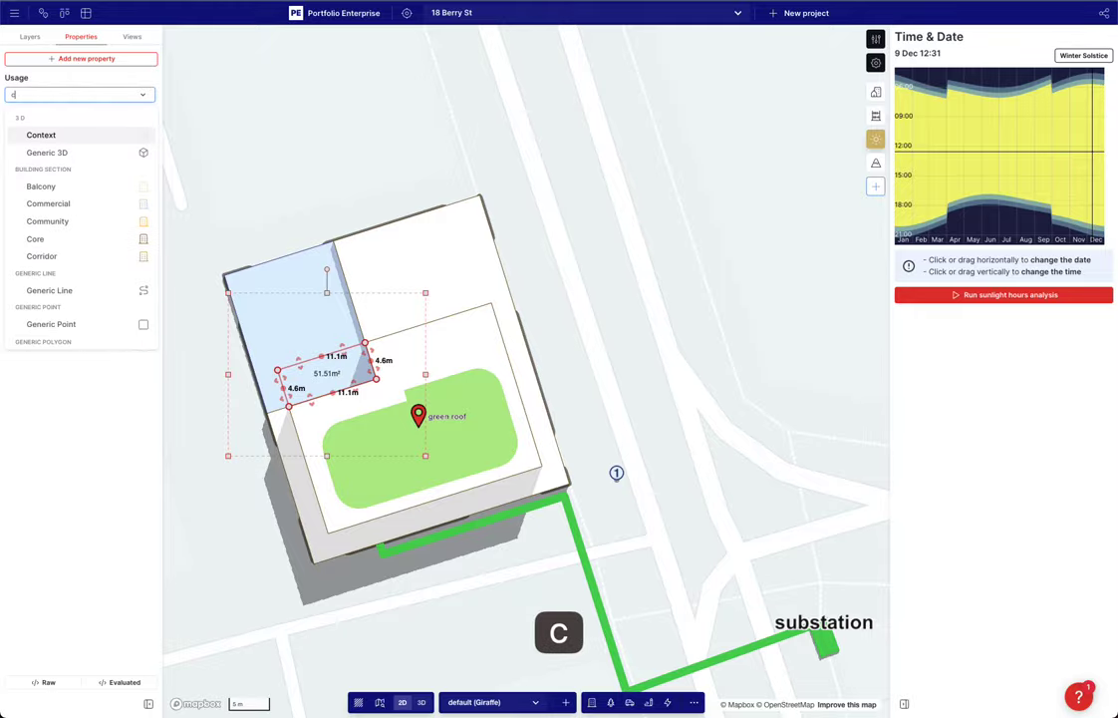
pyautogui.click(72, 141)
# Raise the Core block to 14 levels
pyautogui.press('t')
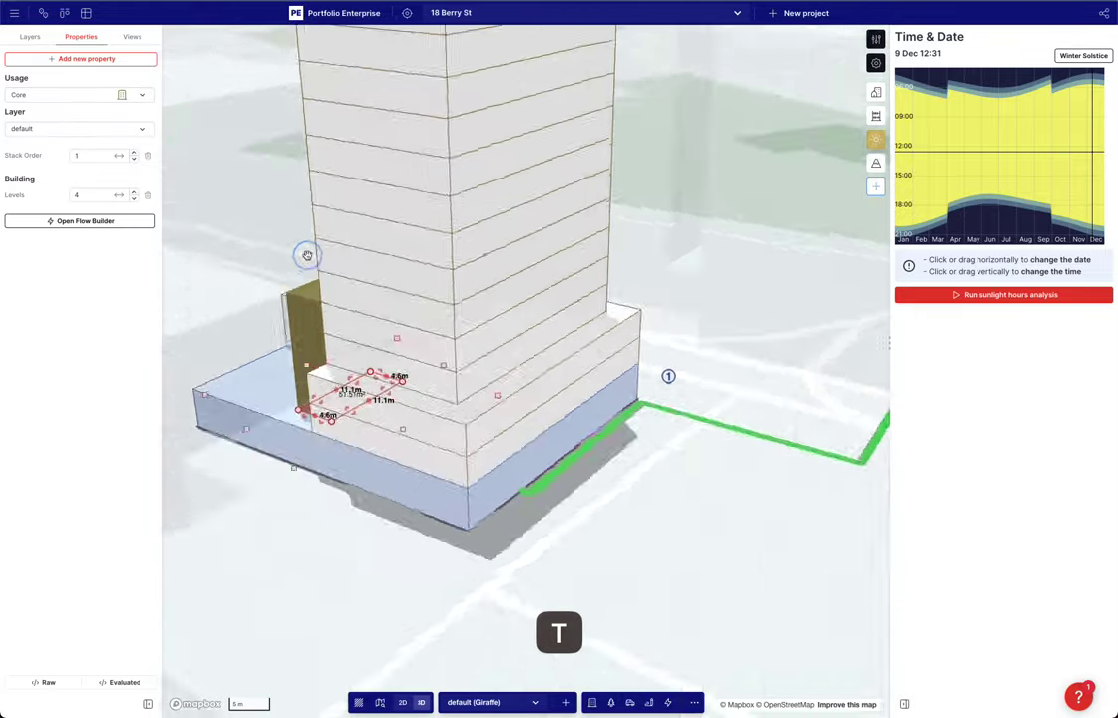
pyautogui.press('q')
pyautogui.press('q')
pyautogui.press('q')
pyautogui.press('q')
pyautogui.press('q')
pyautogui.press('q')
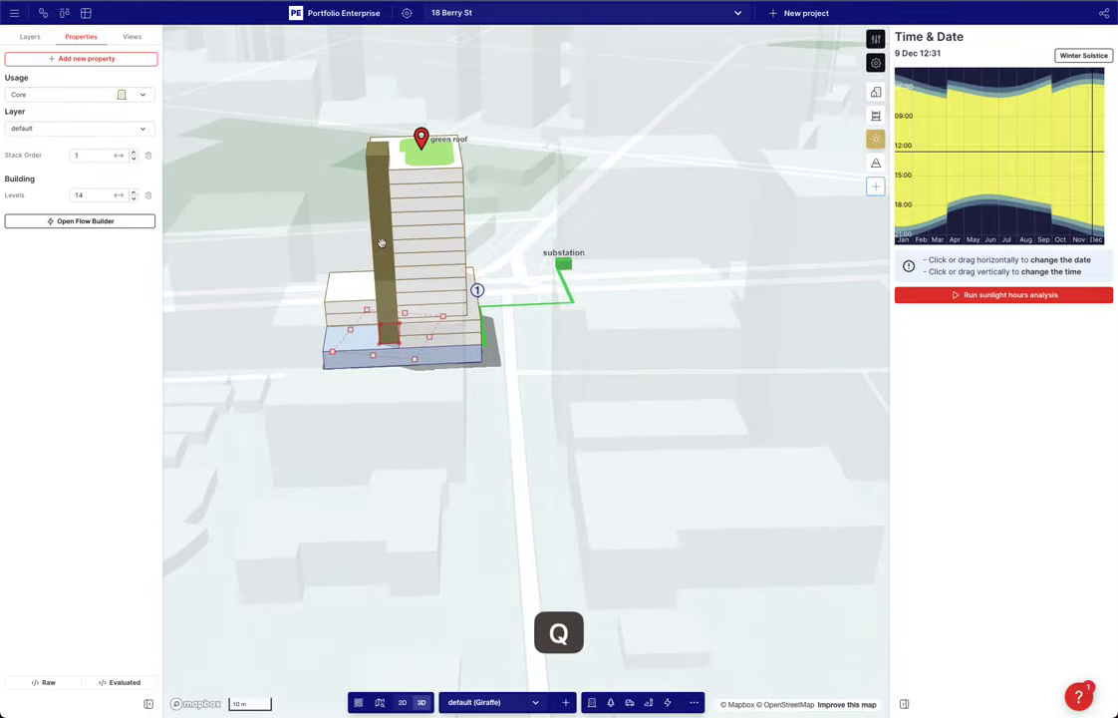
pyautogui.moveTo(377, 259); pyautogui.dragTo(429, 231, button='right')
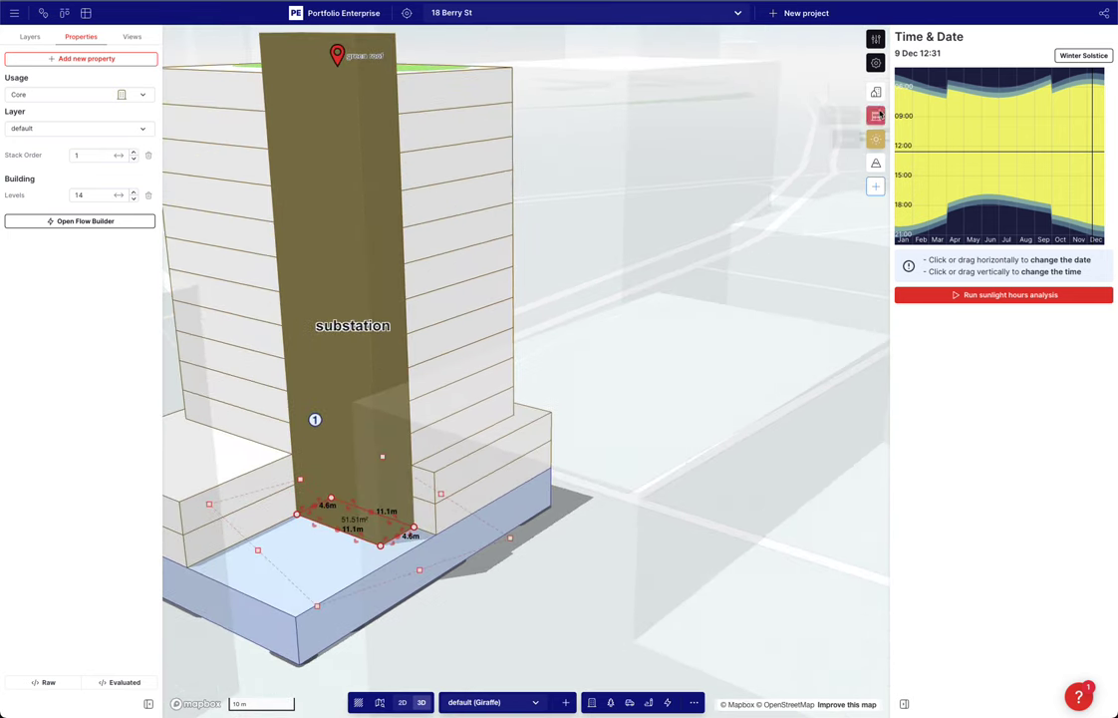
# Restyle the Core usage with grey #b1b1b1 fill and #272727 outlines, and save
pyautogui.click(876, 40)
pyautogui.click(949, 205)
pyautogui.moveTo(898, 283); pyautogui.dragTo(883, 272)
pyautogui.click(899, 195)
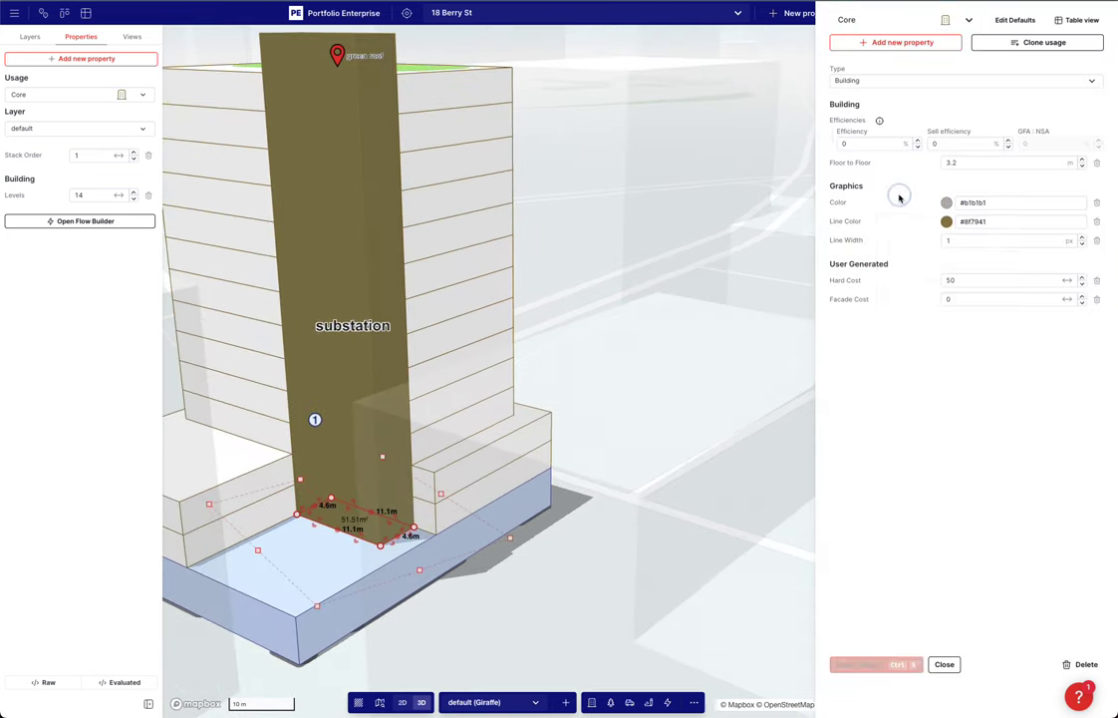
pyautogui.click(947, 223)
pyautogui.moveTo(949, 299); pyautogui.dragTo(886, 342)
pyautogui.click(870, 443)
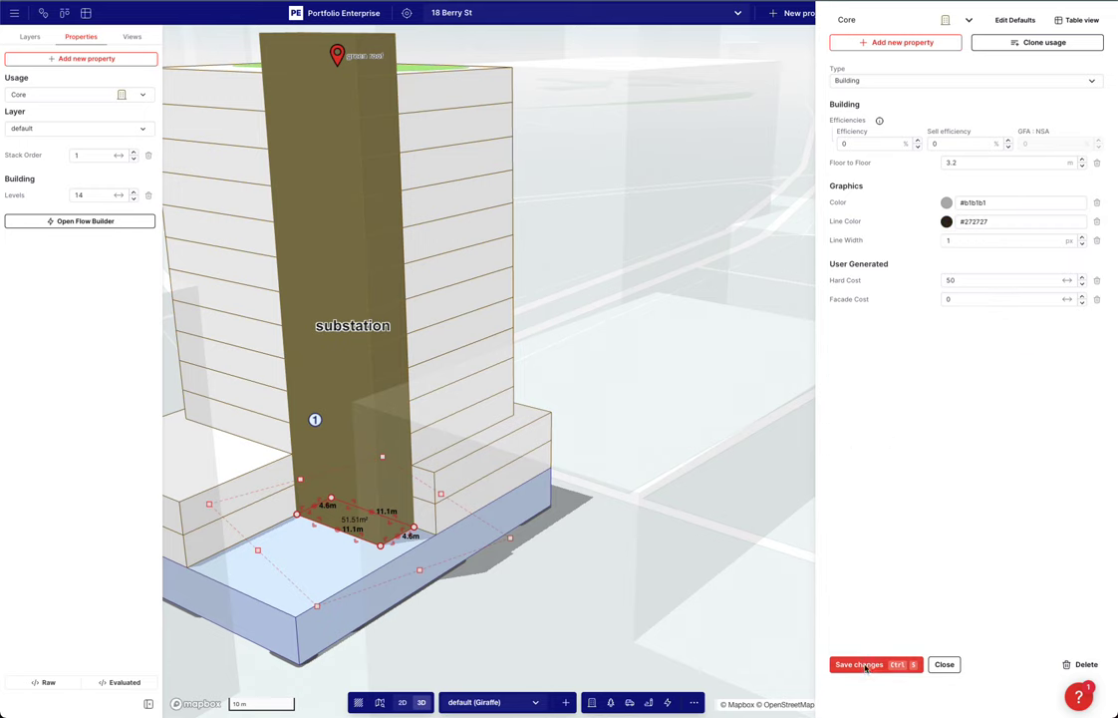
pyautogui.click(864, 664)
pyautogui.rightClick(638, 434)
pyautogui.click(611, 456)
# Extend the core's front edge to 5.0 m and its right edge outward
pyautogui.moveTo(318, 523); pyautogui.dragTo(313, 524)
pyautogui.moveTo(390, 540); pyautogui.dragTo(385, 535)
pyautogui.click(593, 546)
pyautogui.scroll(-6, 620, 539)
pyautogui.moveTo(620, 539); pyautogui.dragTo(464, 484, button='right')
pyautogui.moveTo(501, 261); pyautogui.dragTo(569, 342)
pyautogui.moveTo(543, 362); pyautogui.dragTo(566, 372, button='right')
pyautogui.moveTo(505, 375); pyautogui.dragTo(542, 429)
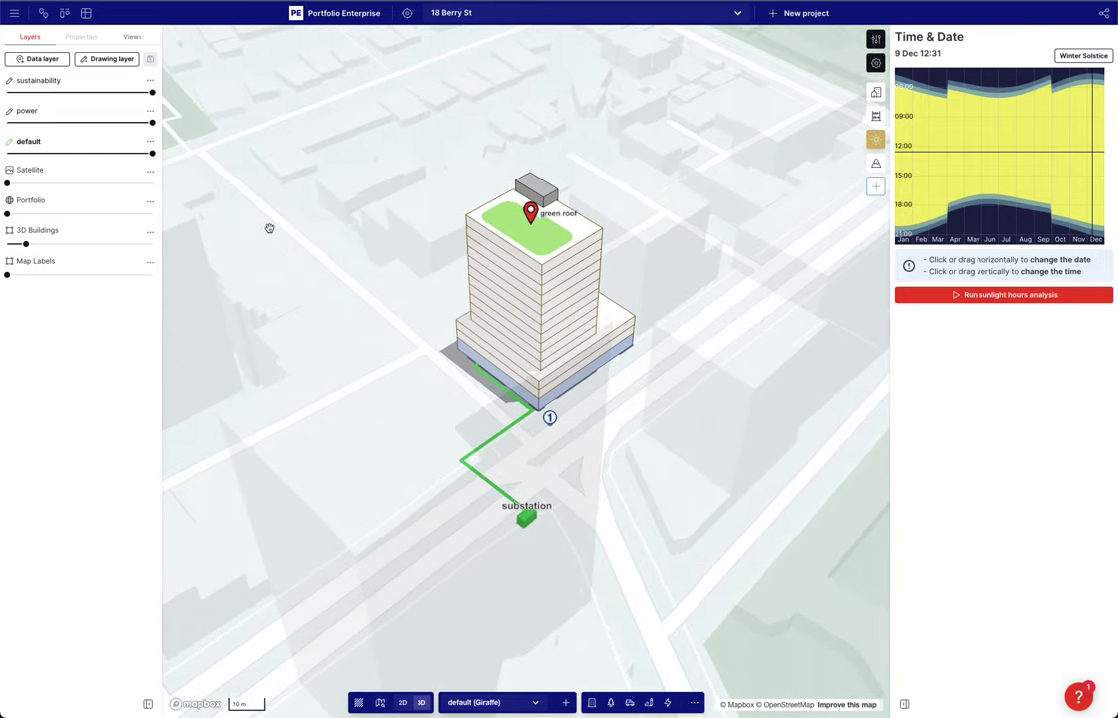
# Fade the default layer to about 45% opacity, keeping the sustainability layer visible
pyautogui.moveTo(35, 153)
pyautogui.mouseDown()
pyautogui.moveTo(12, 153)
pyautogui.moveTo(87, 152)
pyautogui.mouseUp()
pyautogui.moveTo(27, 93)
pyautogui.mouseDown()
pyautogui.moveTo(7, 93)
pyautogui.moveTo(153, 93)
pyautogui.mouseUp()
pyautogui.moveTo(287, 129); pyautogui.dragTo(357, 220, button='right')
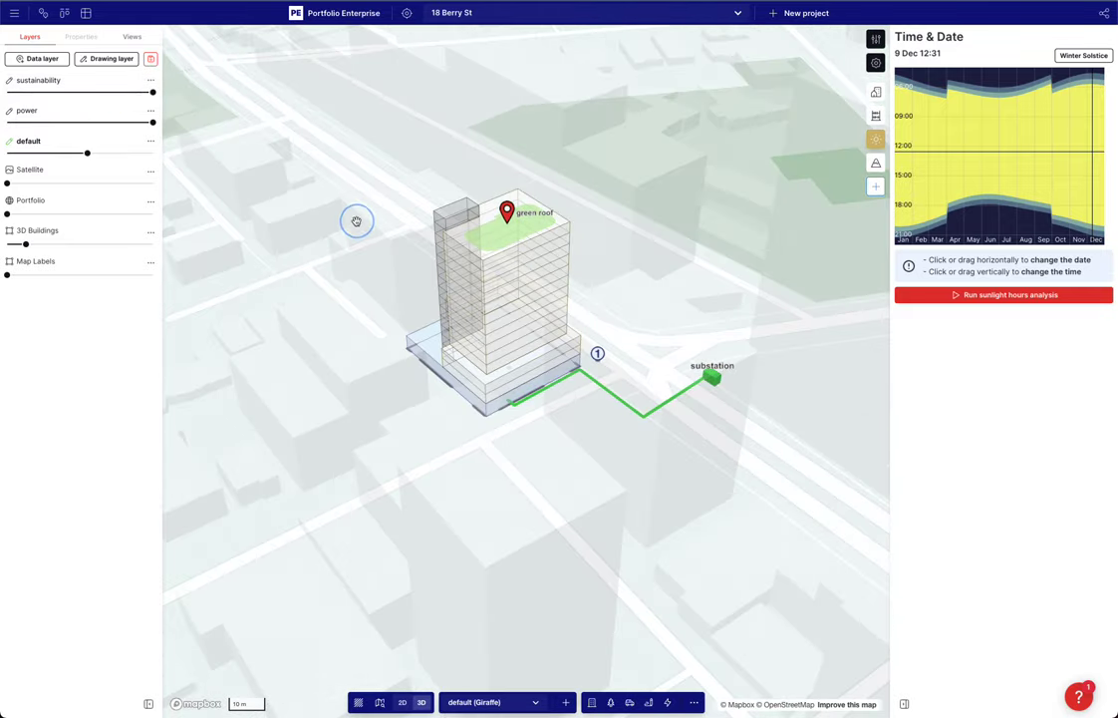
# Move the numbered 1 pin beside the podium base and make power the active layer
pyautogui.click(507, 212)
pyautogui.moveTo(597, 354); pyautogui.dragTo(543, 421)
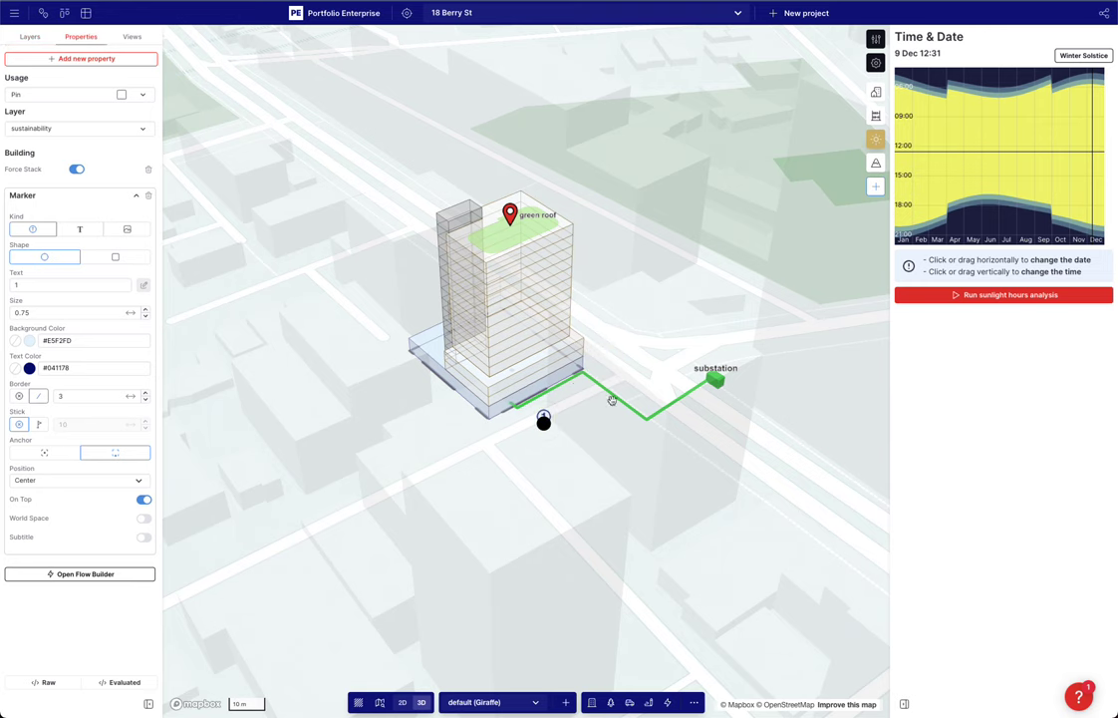
pyautogui.scroll(3, 745, 414)
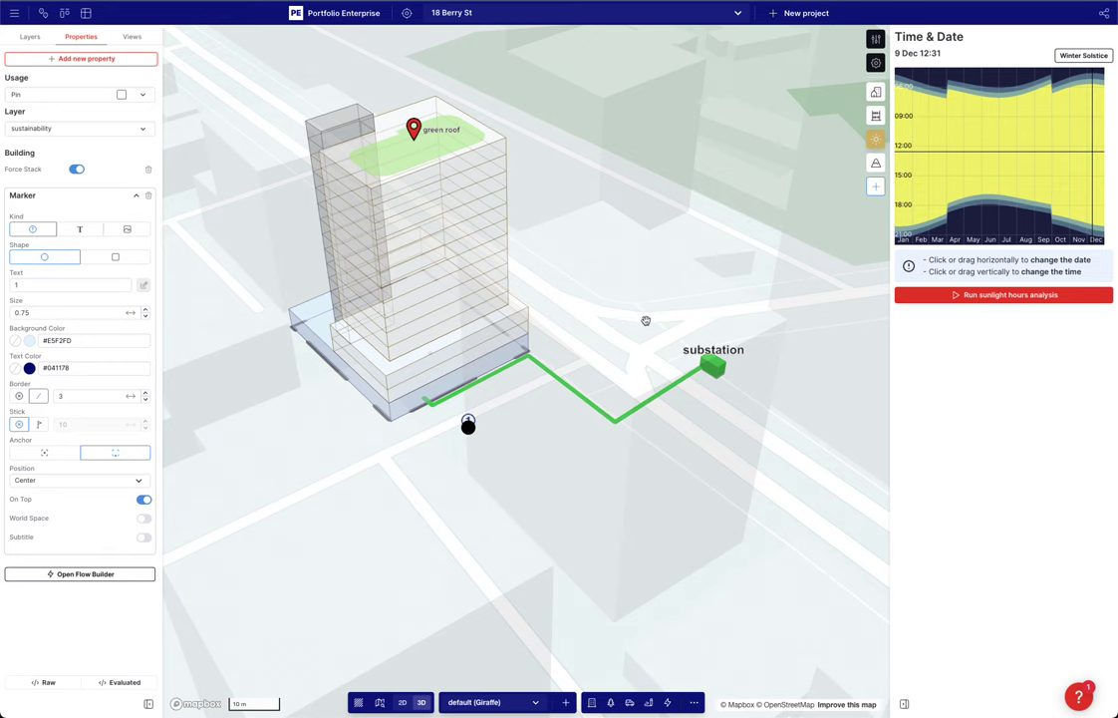
pyautogui.moveTo(653, 324); pyautogui.dragTo(692, 359, button='right')
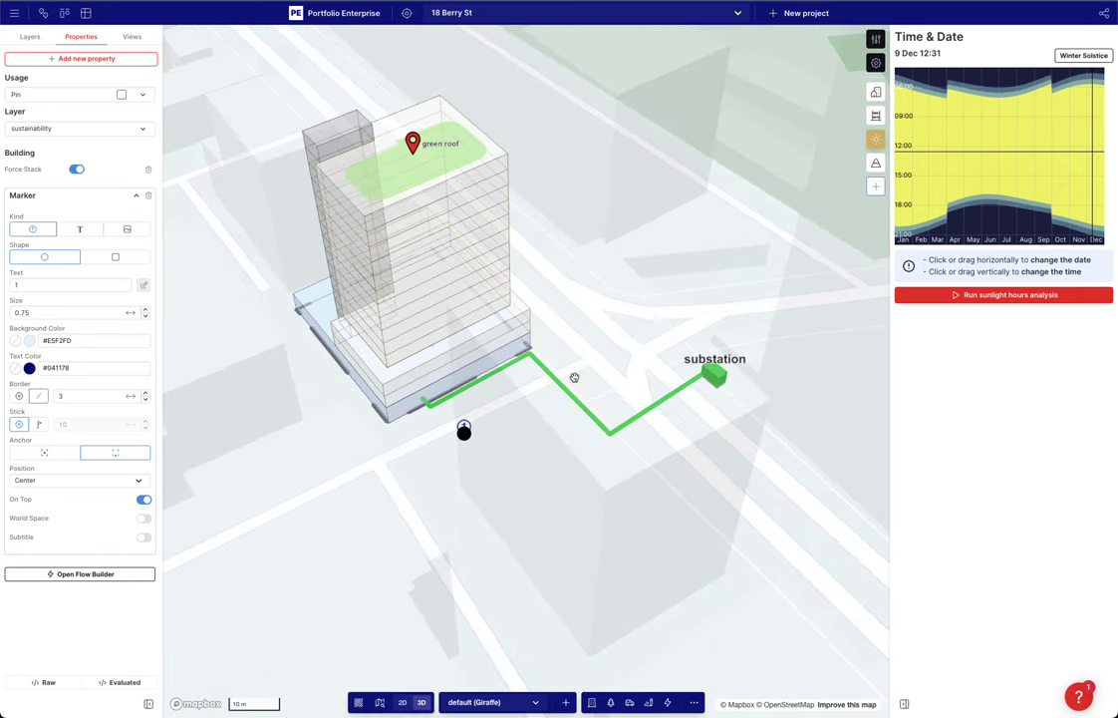
pyautogui.click(592, 330)
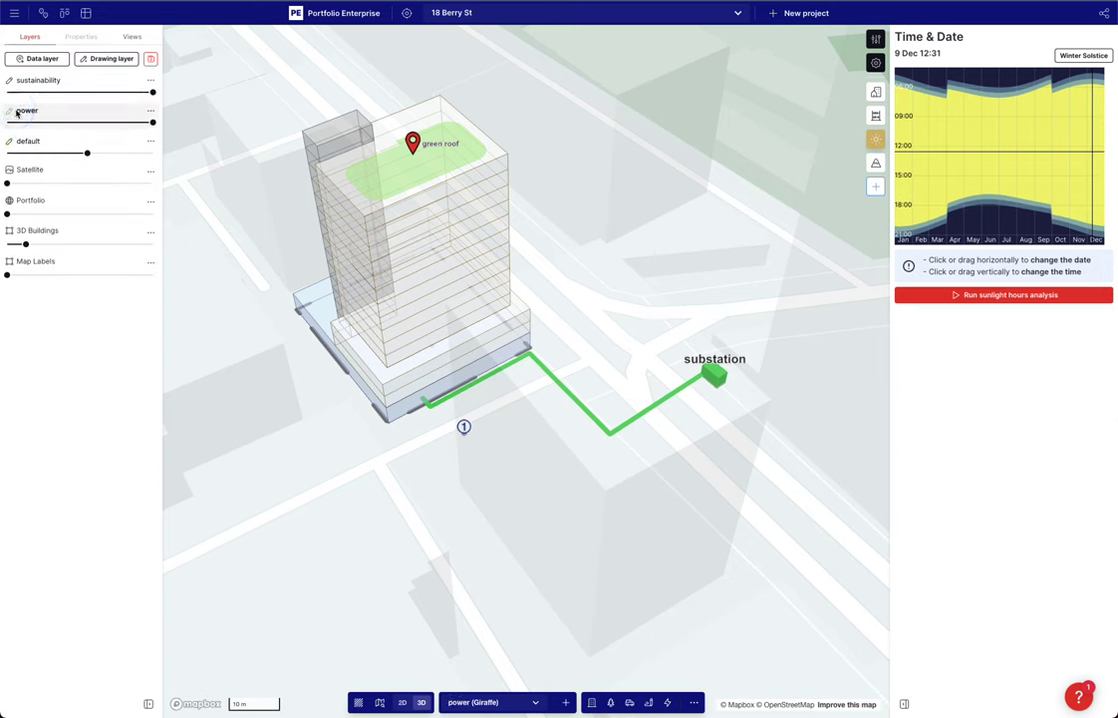
pyautogui.click(649, 703)
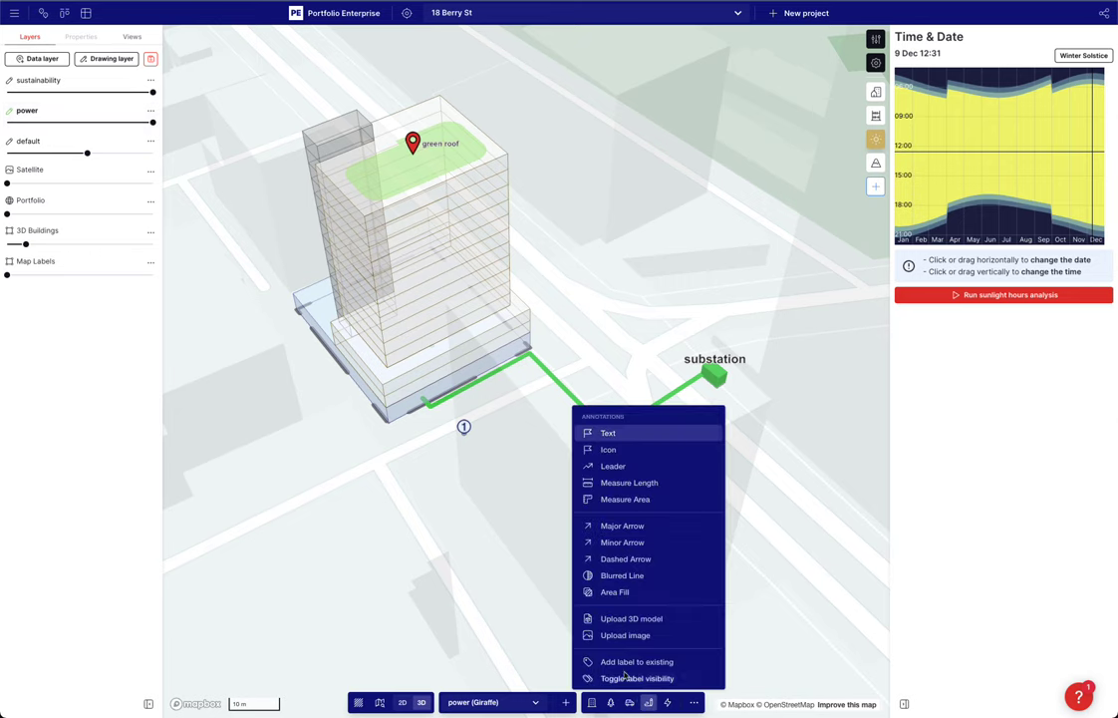
# Measure the power line from the substation with 24.1m and 24.9m length dimensions snapped to it
pyautogui.click(629, 483)
pyautogui.scroll(3, 702, 373)
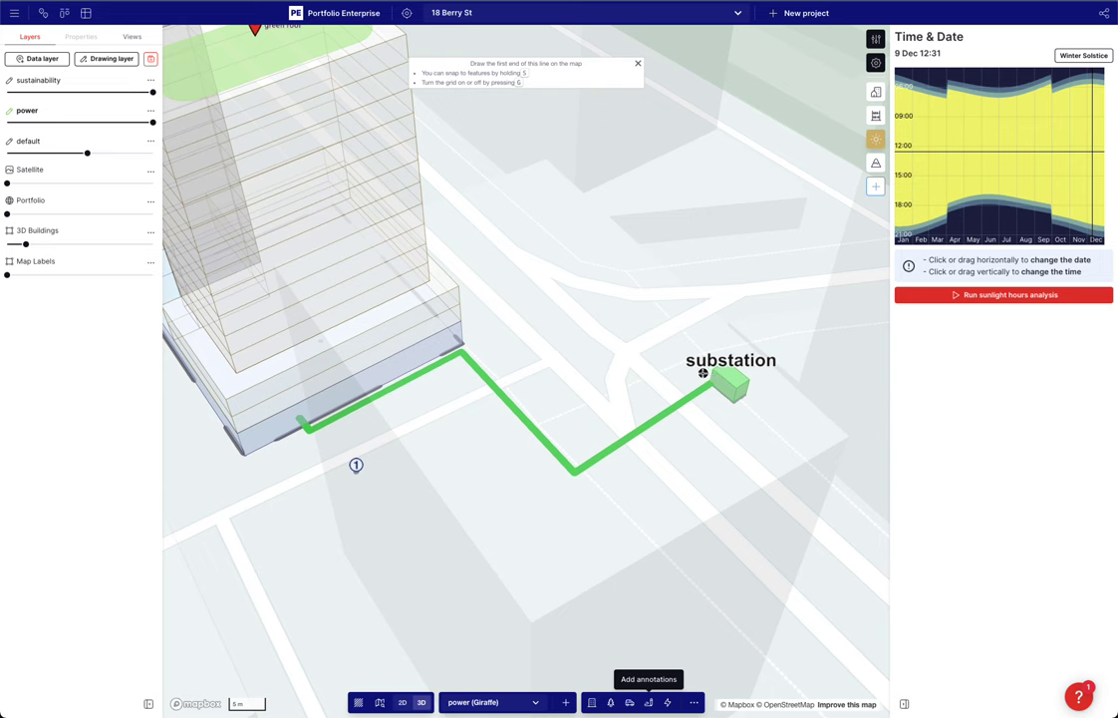
pyautogui.click(703, 373)
pyautogui.click(562, 459)
pyautogui.moveTo(581, 447); pyautogui.dragTo(368, 601)
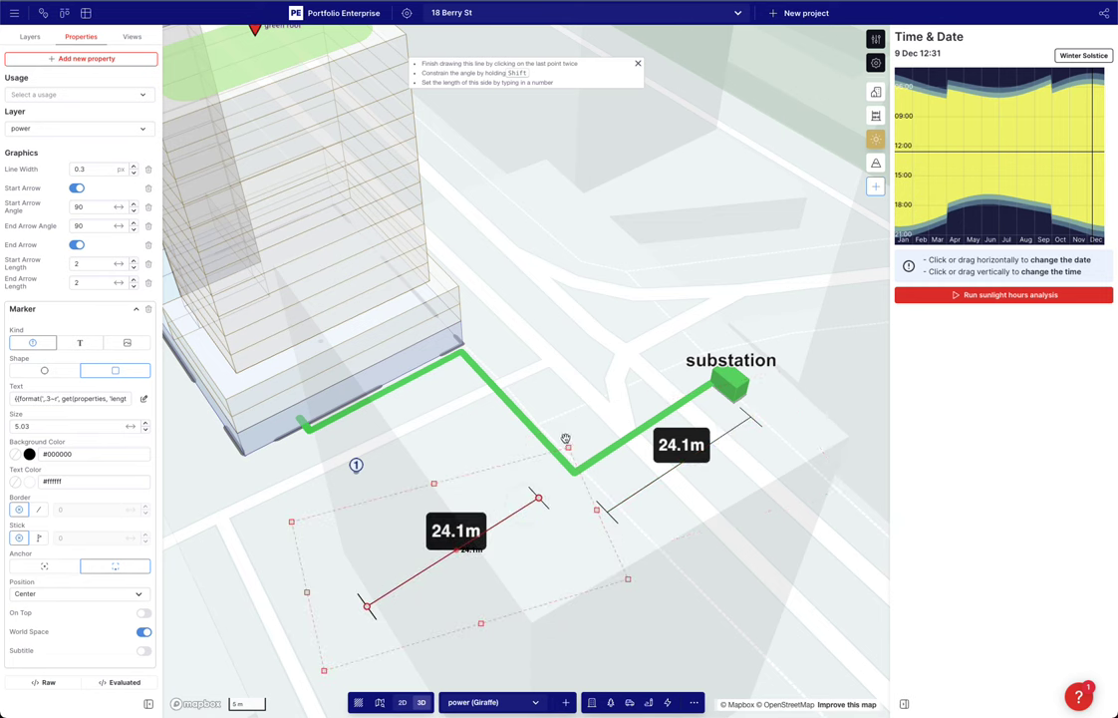
pyautogui.moveTo(538, 500); pyautogui.dragTo(573, 471)
pyautogui.press('s')
pyautogui.press('s')
pyautogui.moveTo(367, 606); pyautogui.dragTo(430, 395)
pyautogui.press('s')
pyautogui.press('s')
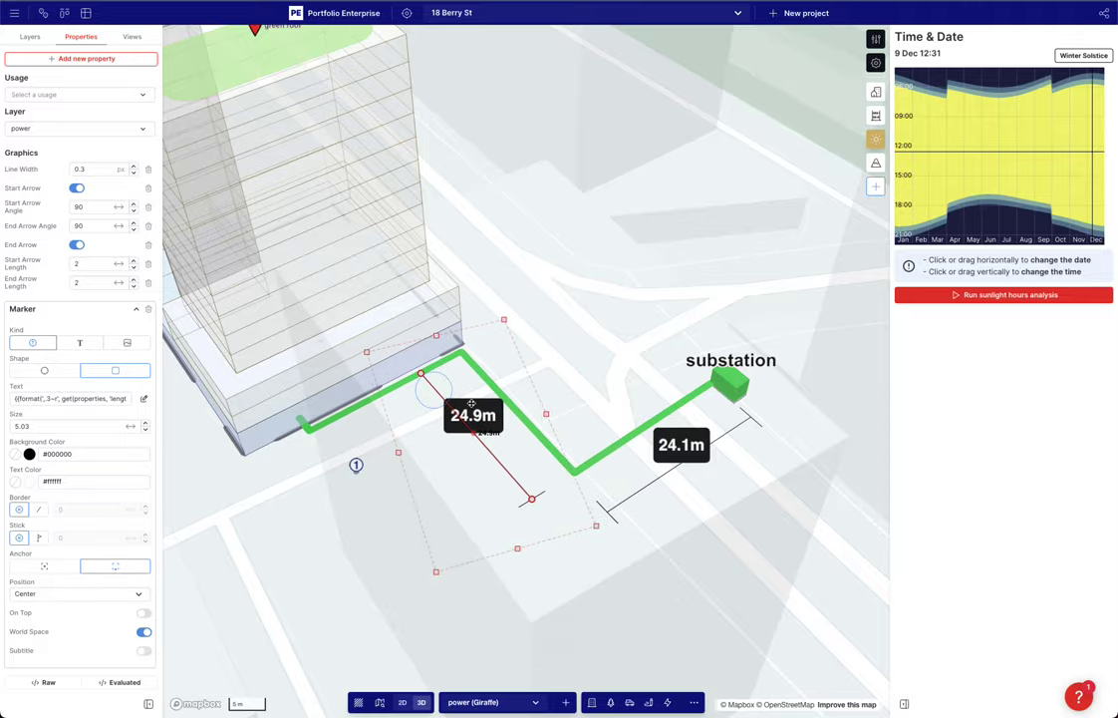
pyautogui.click(665, 529)
pyautogui.moveTo(666, 528)
pyautogui.mouseDown(button='right')
pyautogui.moveTo(611, 539)
pyautogui.moveTo(544, 529)
pyautogui.moveTo(682, 532)
pyautogui.moveTo(662, 516)
pyautogui.mouseUp(button='right')
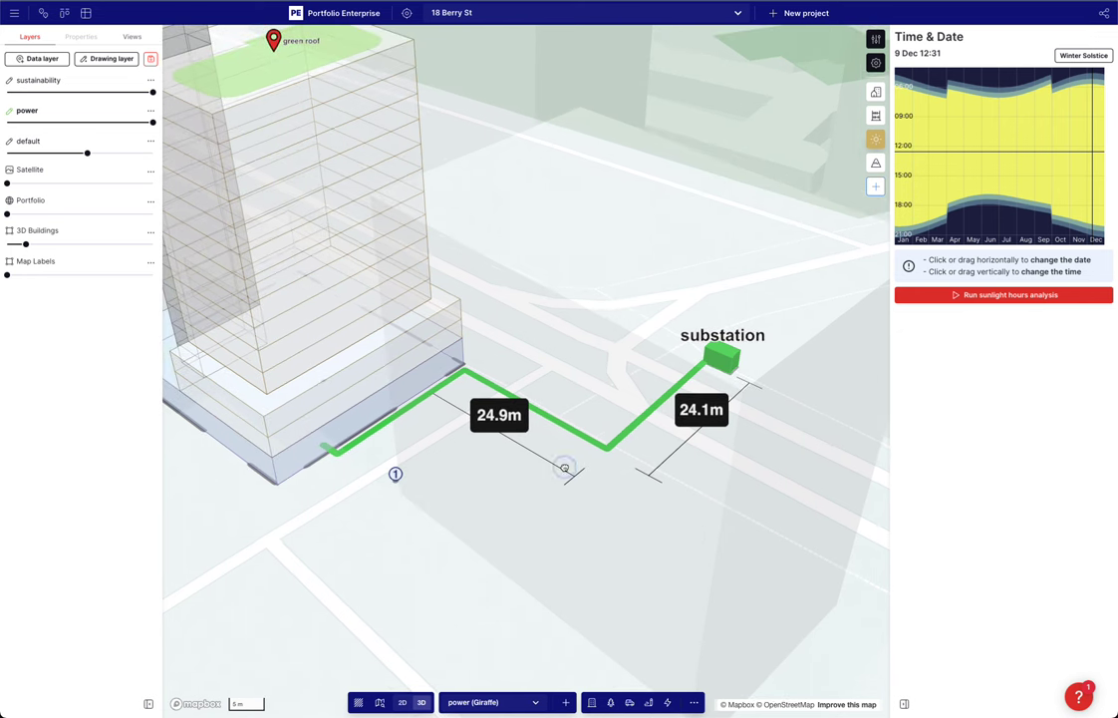
# Give both dimension lines label size 3.93 and line width 1.3
pyautogui.click(564, 468)
pyautogui.keyDown('shift'); pyautogui.click(681, 444); pyautogui.keyUp('shift')
pyautogui.click(50, 493)
pyautogui.press('Down')
pyautogui.hotkey('shift', 'Down')
pyautogui.hotkey('shift', 'Down')
pyautogui.hotkey('shift', 'Down')
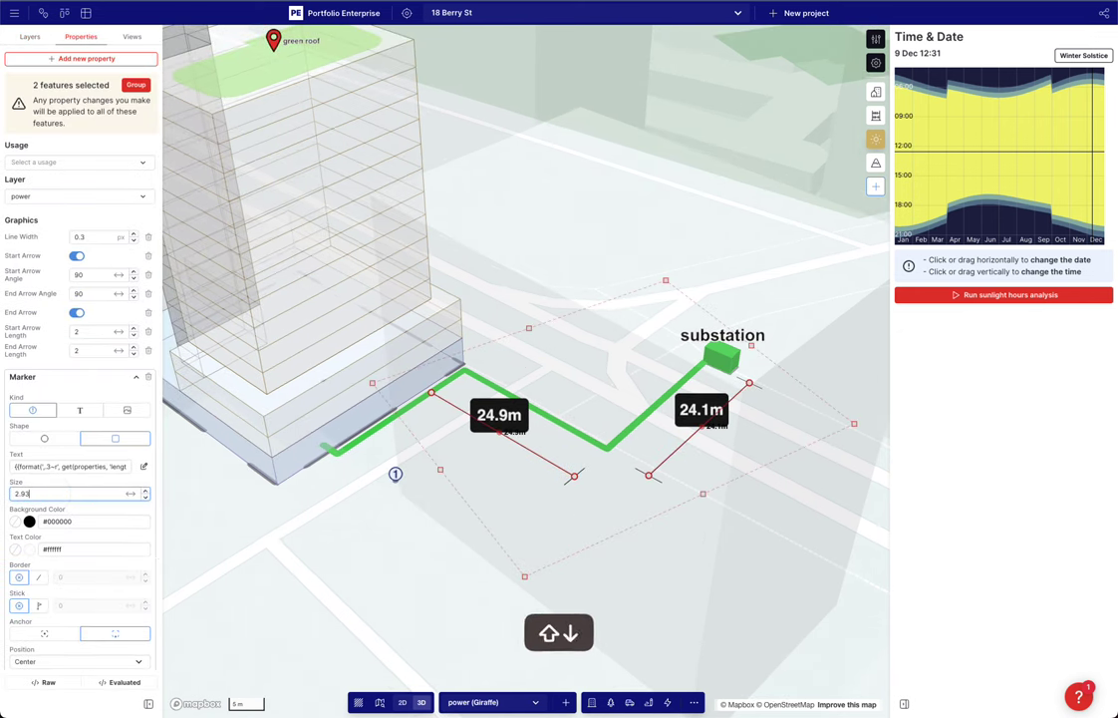
pyautogui.press('Return')
pyautogui.hotkey('shift', 'Up')
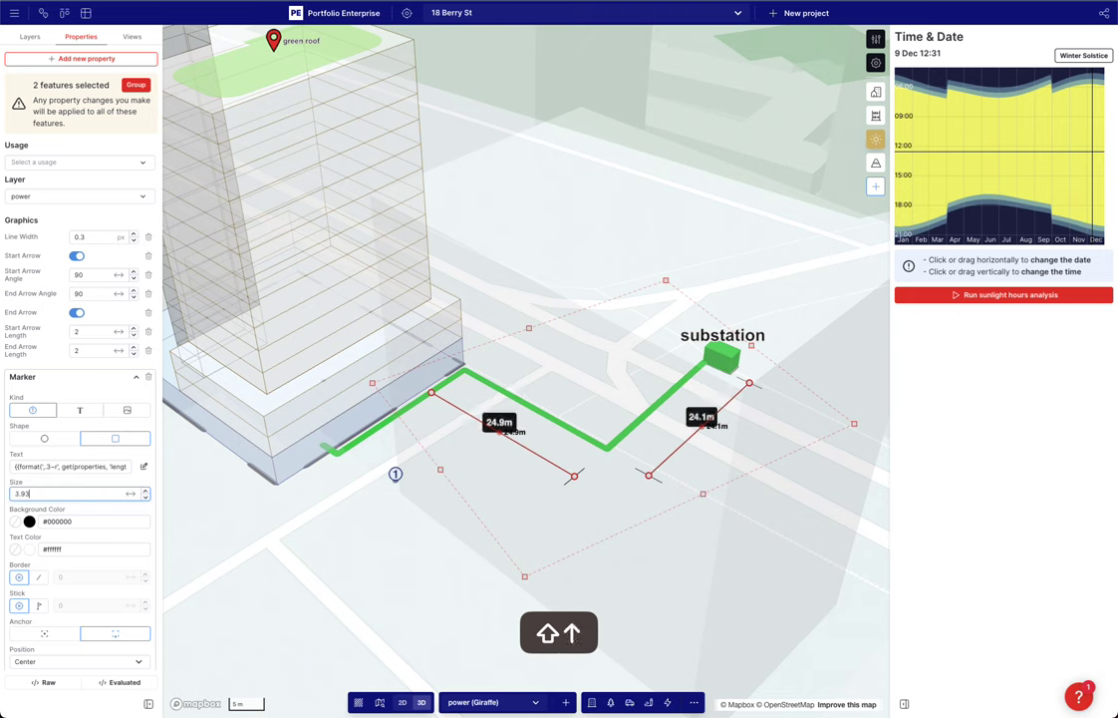
pyautogui.press('Return')
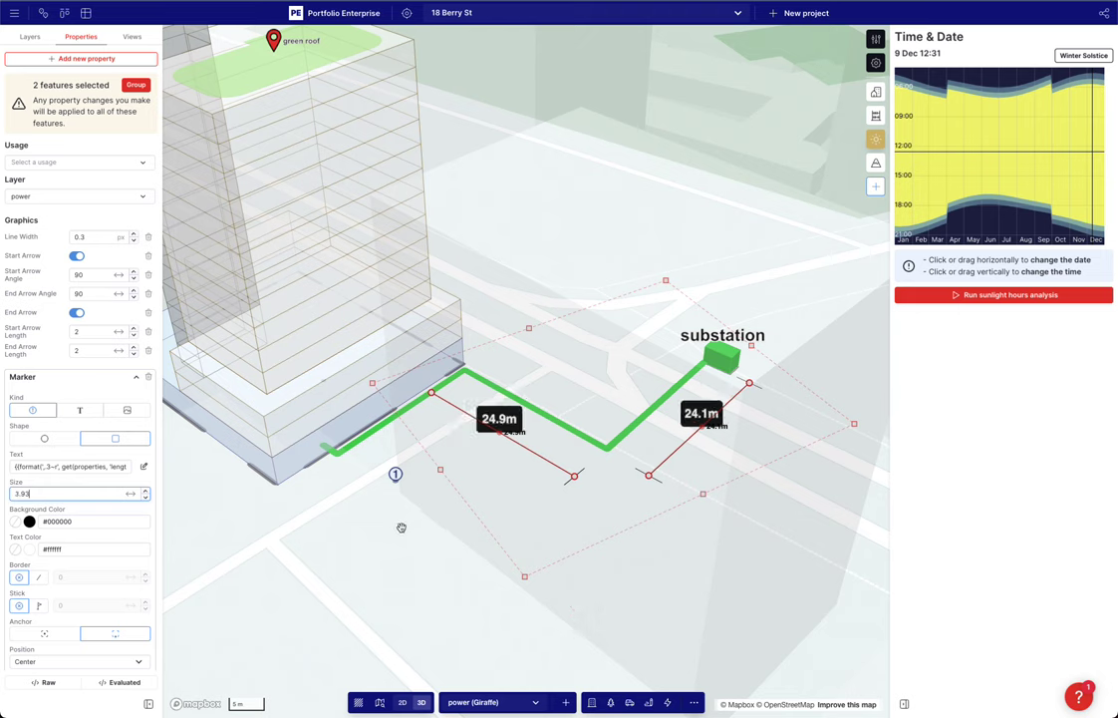
pyautogui.click(91, 237)
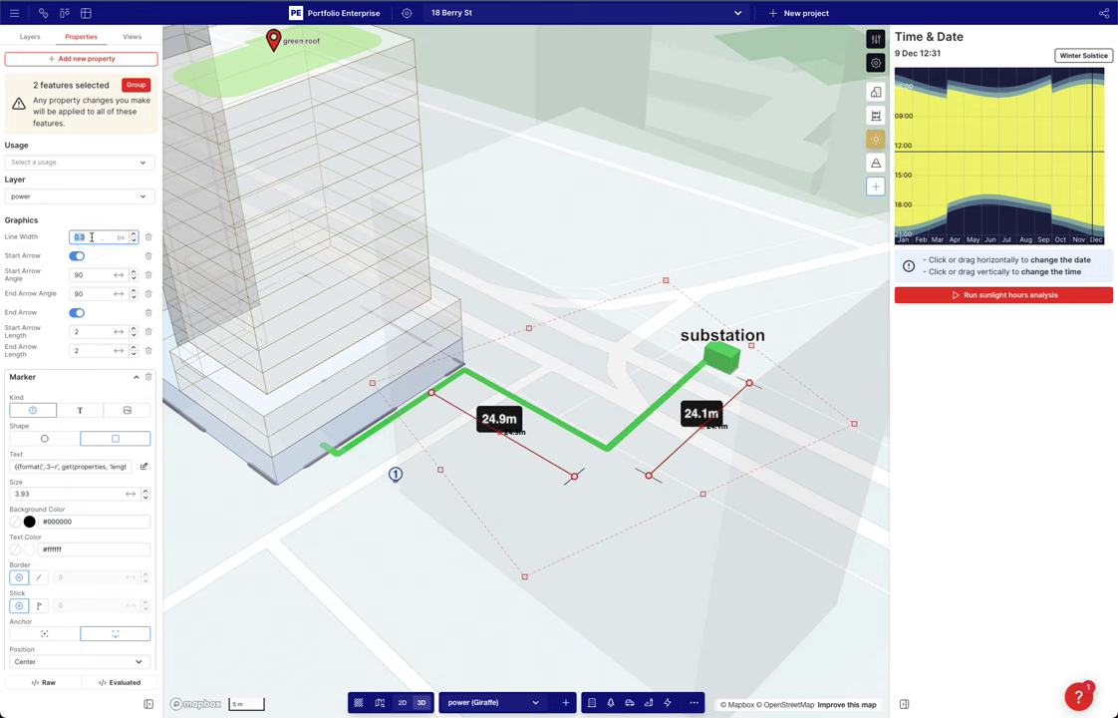
pyautogui.press('Up')
pyautogui.press('Return')
pyautogui.click(92, 212)
# Shift the first dimension's endpoint so it reads 25m
pyautogui.click(434, 425)
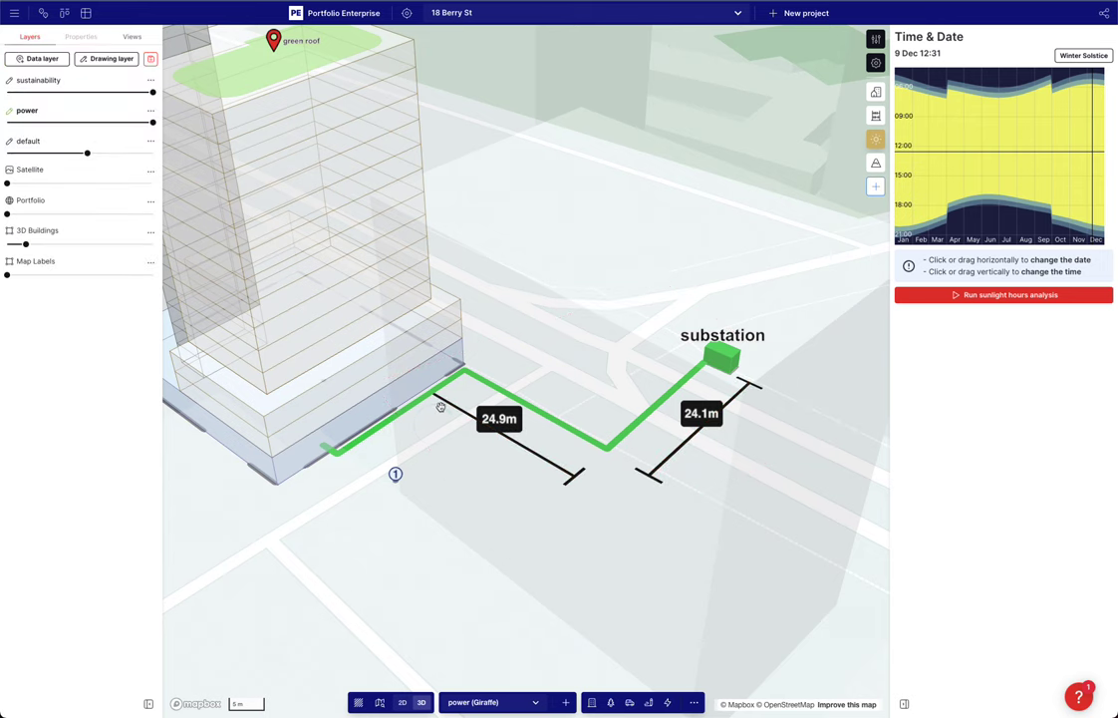
pyautogui.click(444, 402)
pyautogui.moveTo(431, 393); pyautogui.dragTo(429, 392)
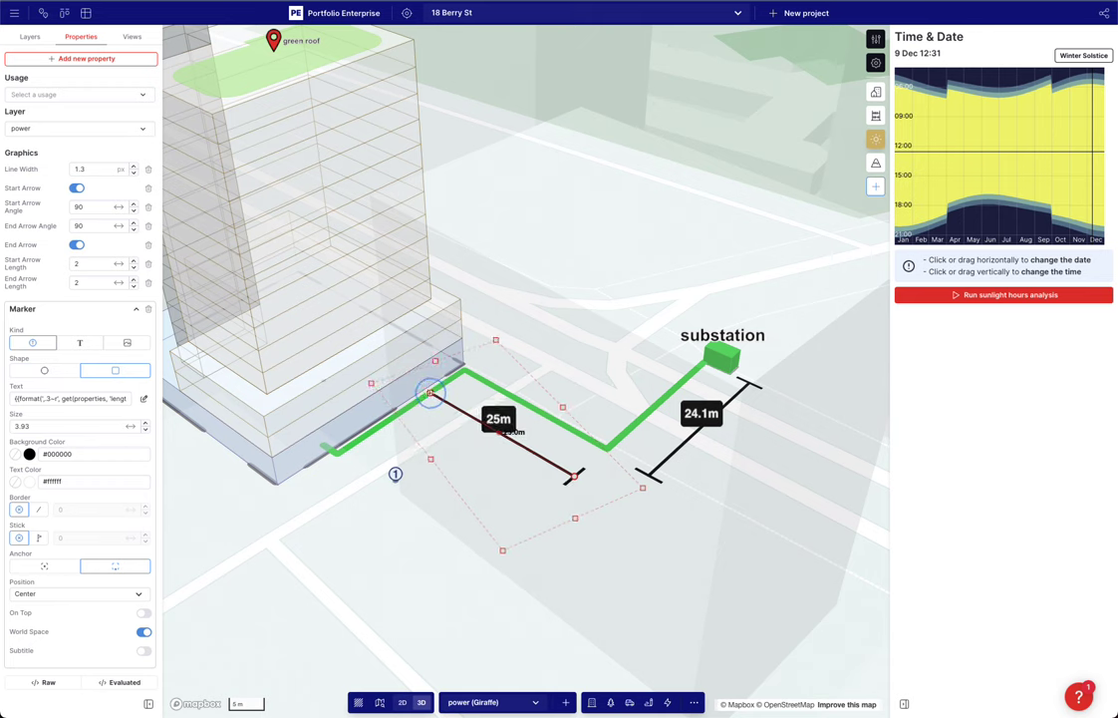
# Add a 0.2 m Base Height to both dimension lines
pyautogui.keyDown('shift'); pyautogui.click(669, 456); pyautogui.keyUp('shift')
pyautogui.click(82, 58)
pyautogui.write('base')
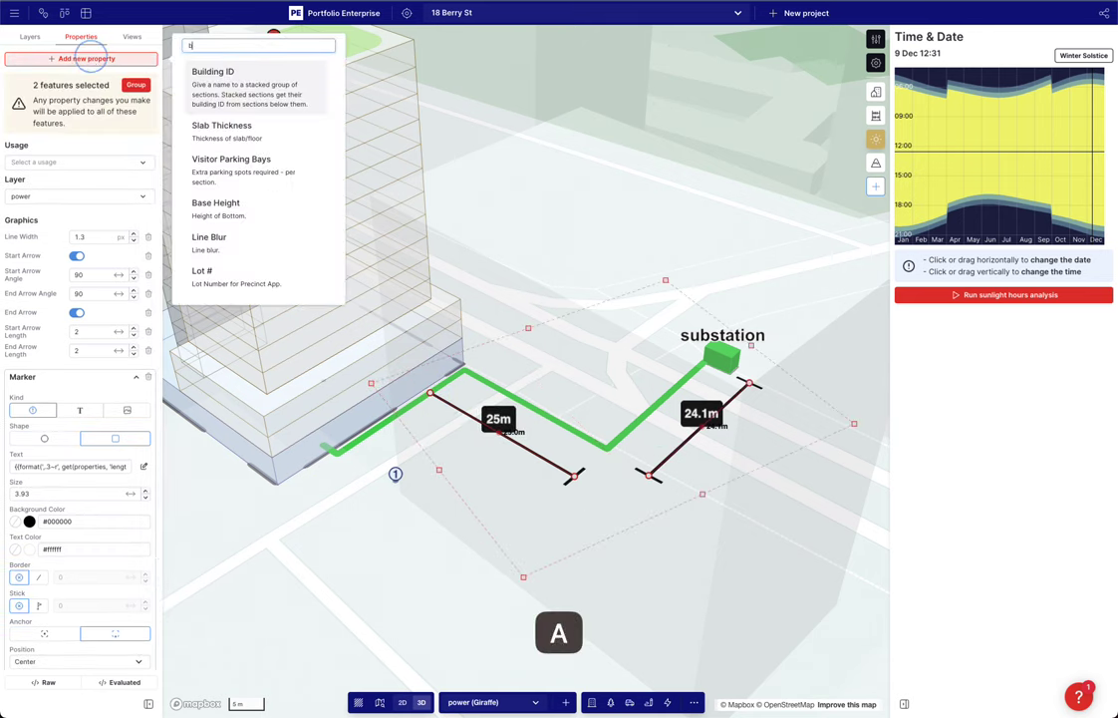
pyautogui.click(199, 71)
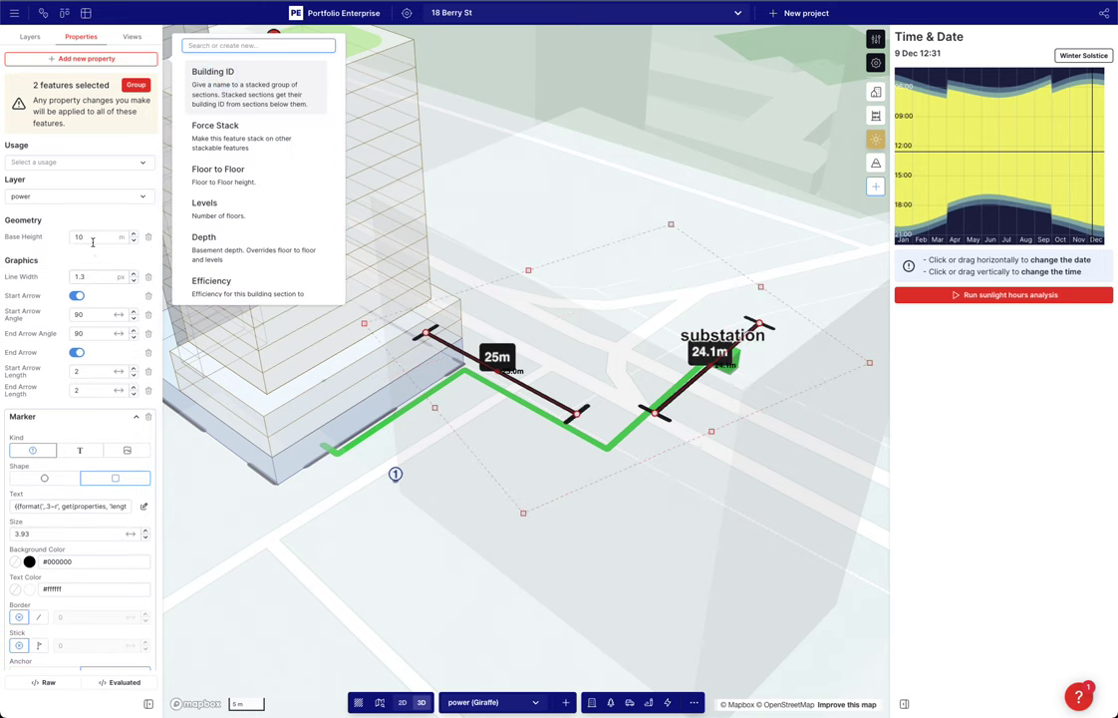
pyautogui.doubleClick(92, 236)
pyautogui.write('0.2')
pyautogui.press('Return')
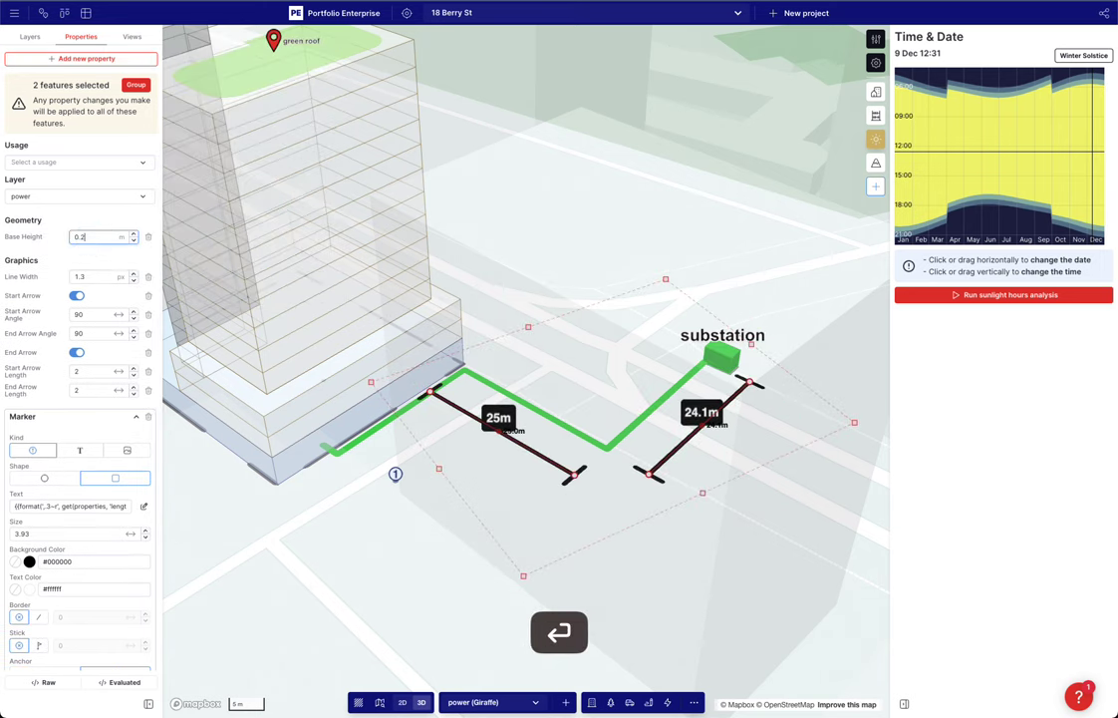
pyautogui.click(576, 565)
pyautogui.moveTo(572, 532); pyautogui.dragTo(501, 521, button='right')
# Restore the default layer to full opacity and set pin 1's numeral colour to white
pyautogui.click(402, 477)
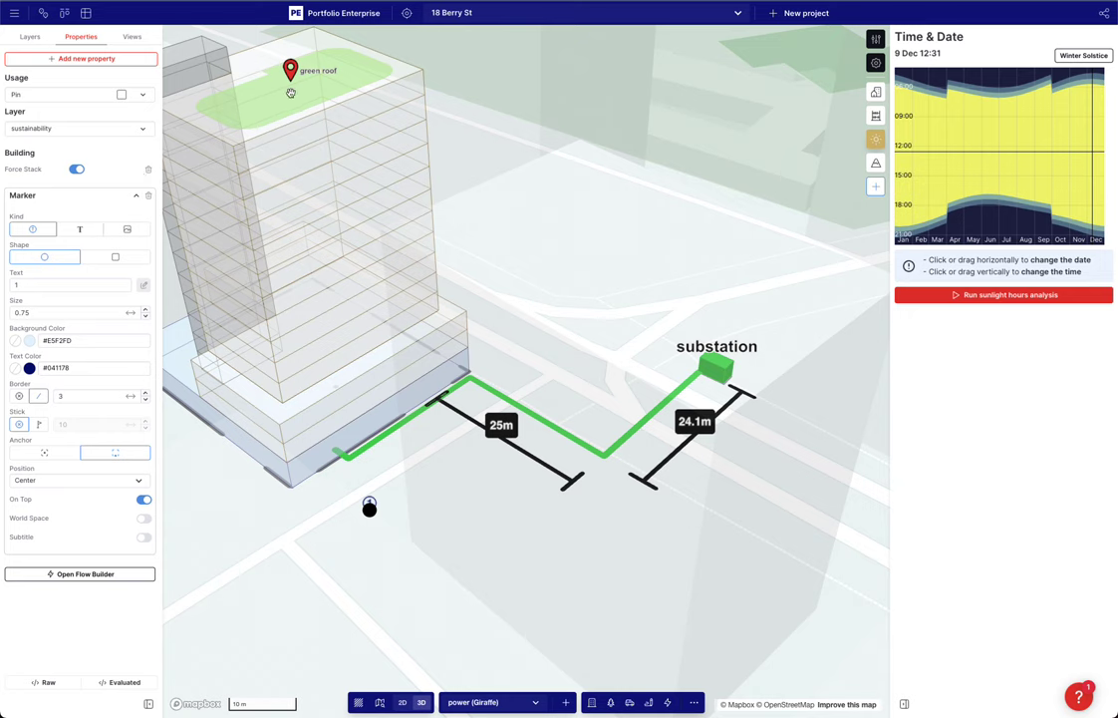
pyautogui.click(27, 42)
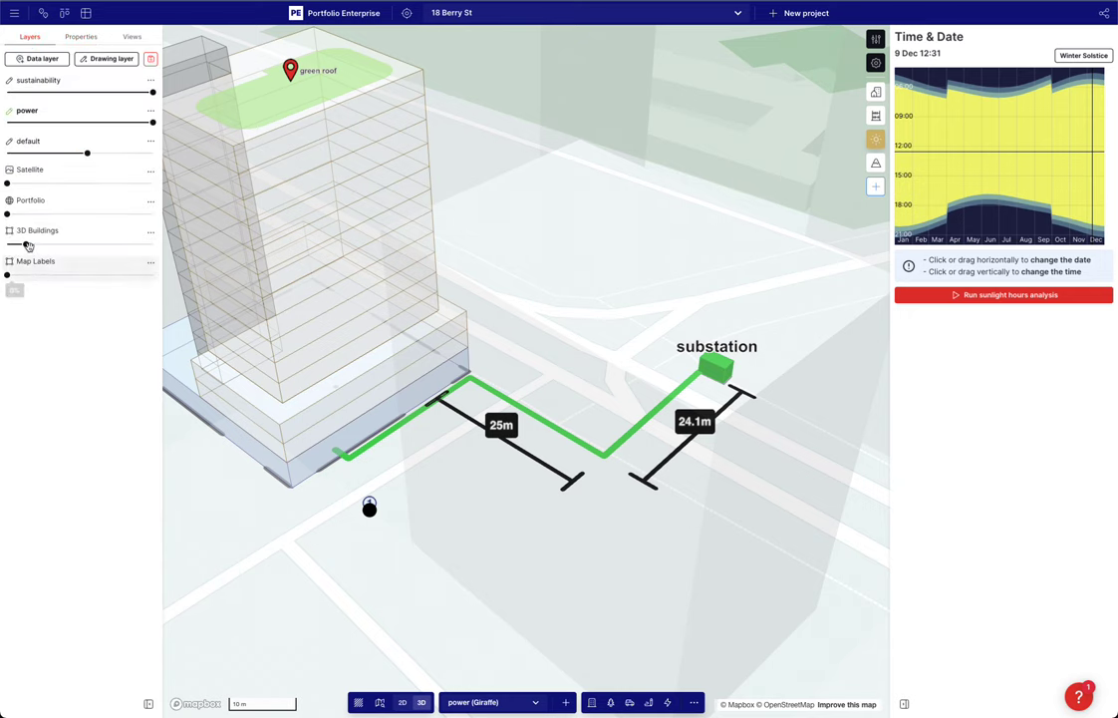
pyautogui.moveTo(87, 153); pyautogui.dragTo(301, 169)
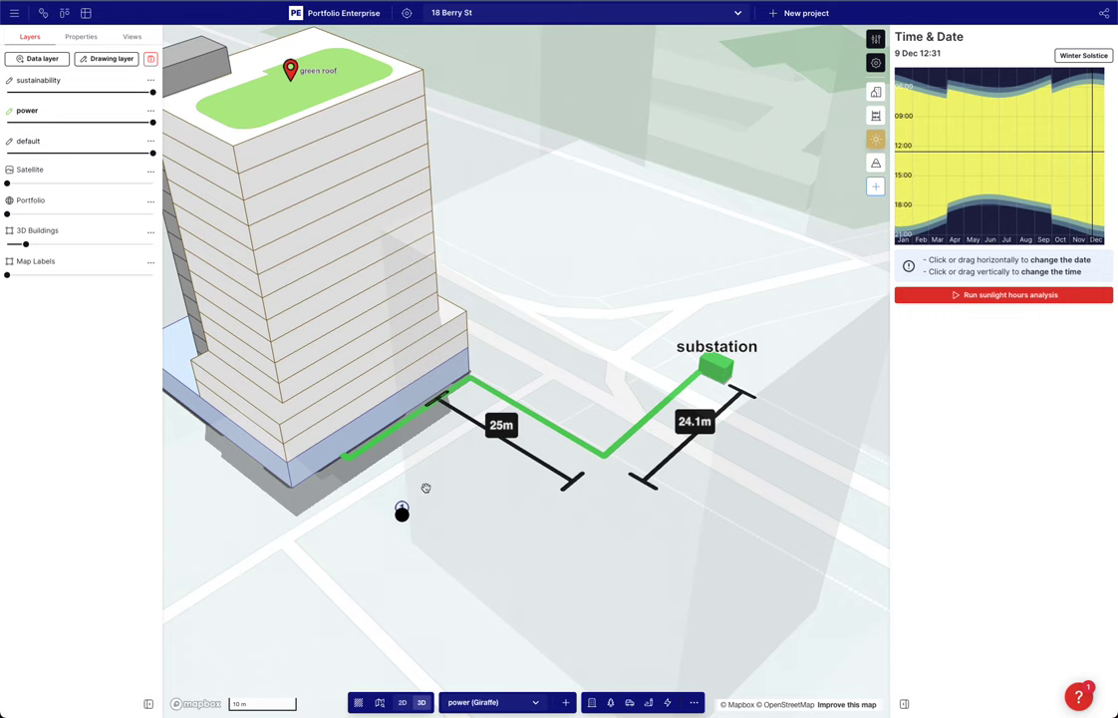
pyautogui.click(82, 37)
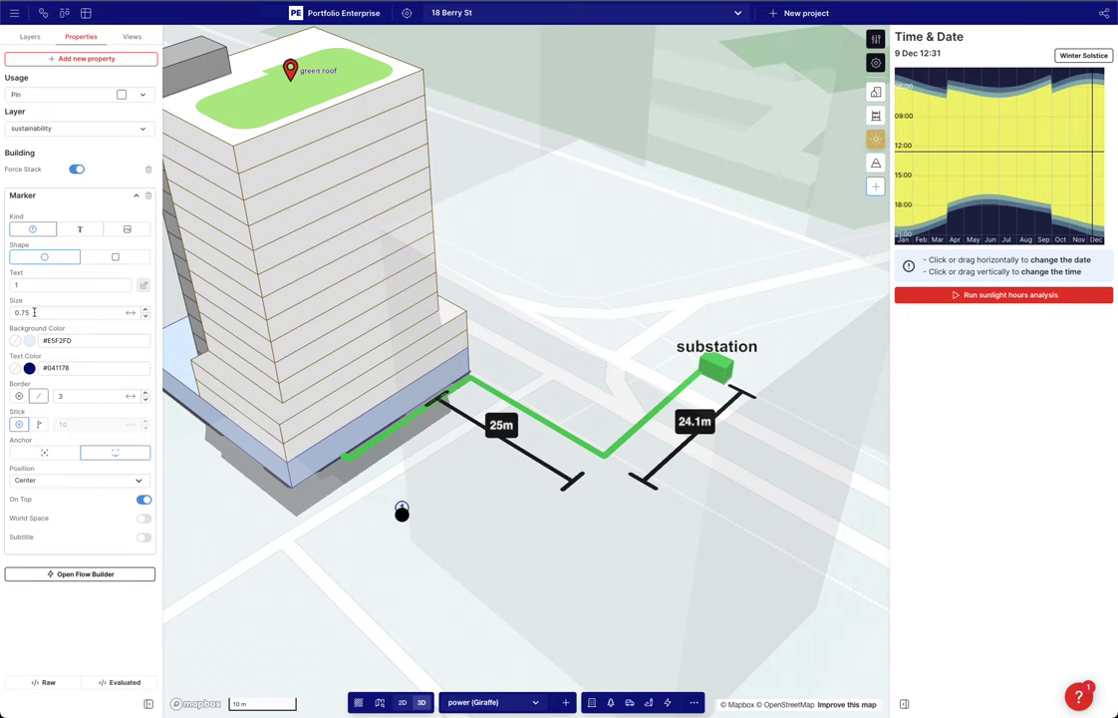
pyautogui.click(32, 372)
pyautogui.moveTo(50, 447); pyautogui.dragTo(4, 361)
# Give pin 1 a black #000000 background, size 1.35 and no border
pyautogui.click(31, 342)
pyautogui.moveTo(61, 452); pyautogui.dragTo(2, 484)
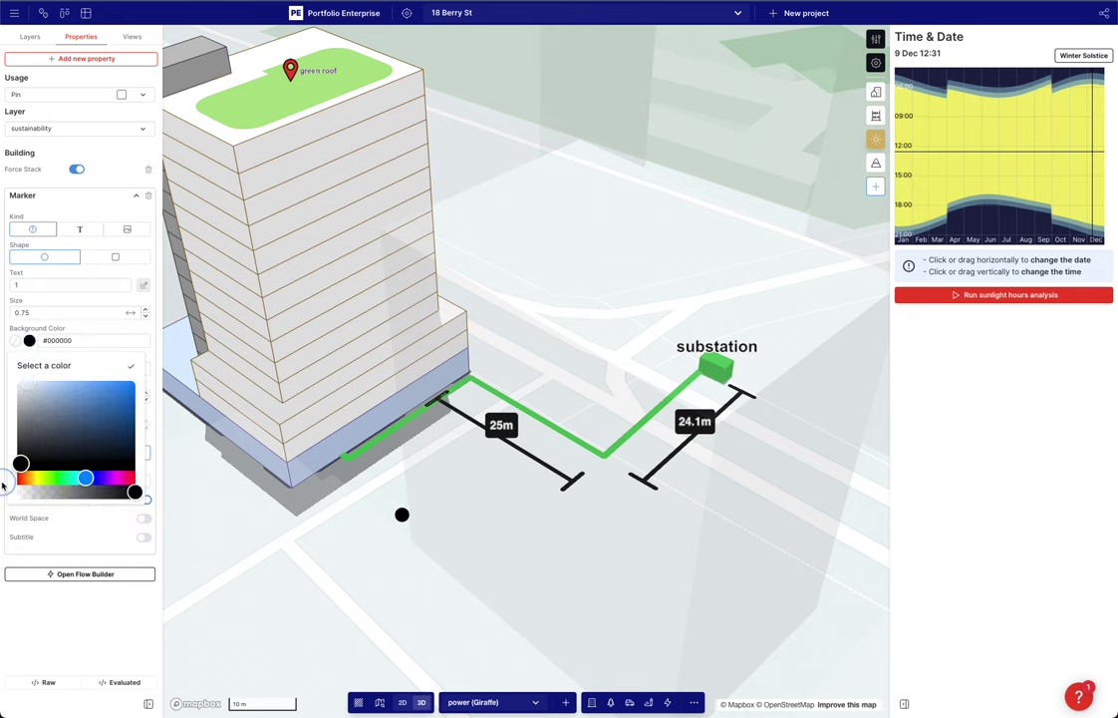
pyautogui.click(111, 329)
pyautogui.click(145, 311)
pyautogui.click(145, 311)
pyautogui.click(146, 311)
pyautogui.click(146, 311)
pyautogui.click(146, 311)
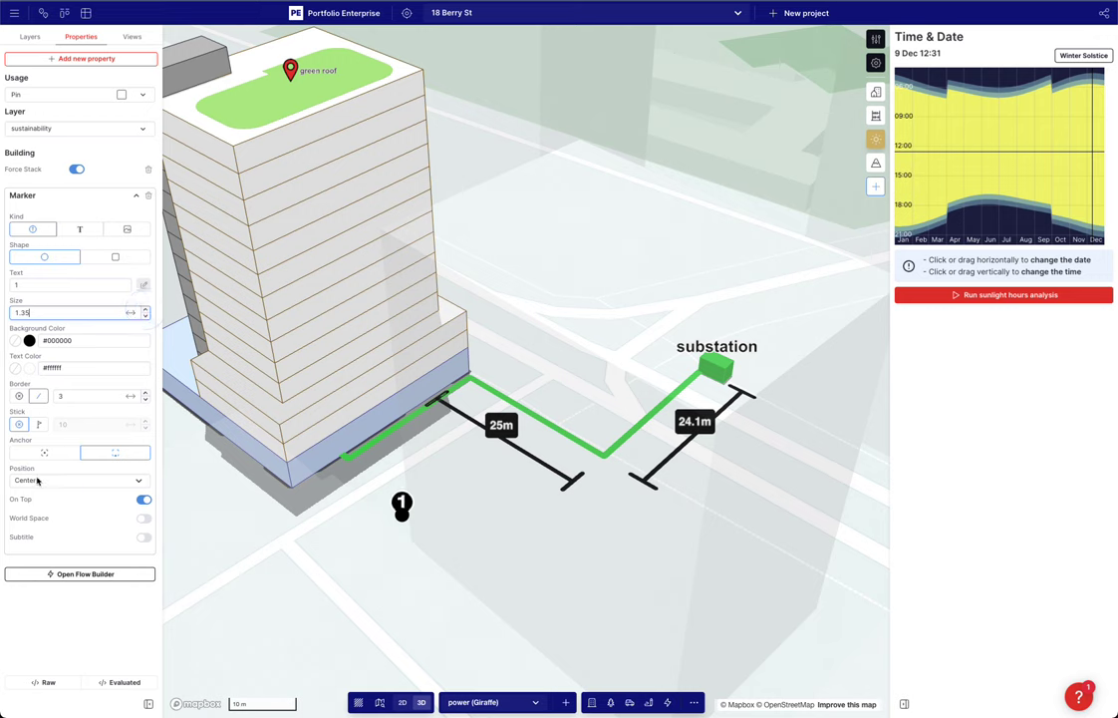
pyautogui.click(19, 396)
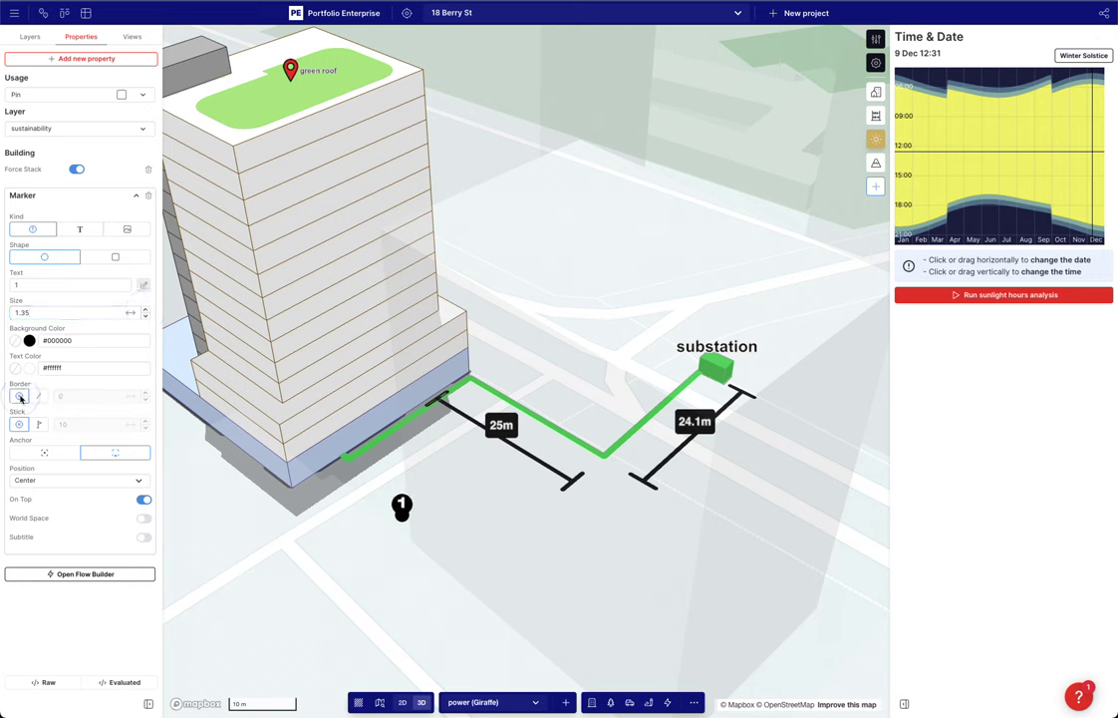
# Change pin 1's anchor, add a 10 m Base Height, and place it on the podium corner
pyautogui.moveTo(403, 513); pyautogui.dragTo(392, 514)
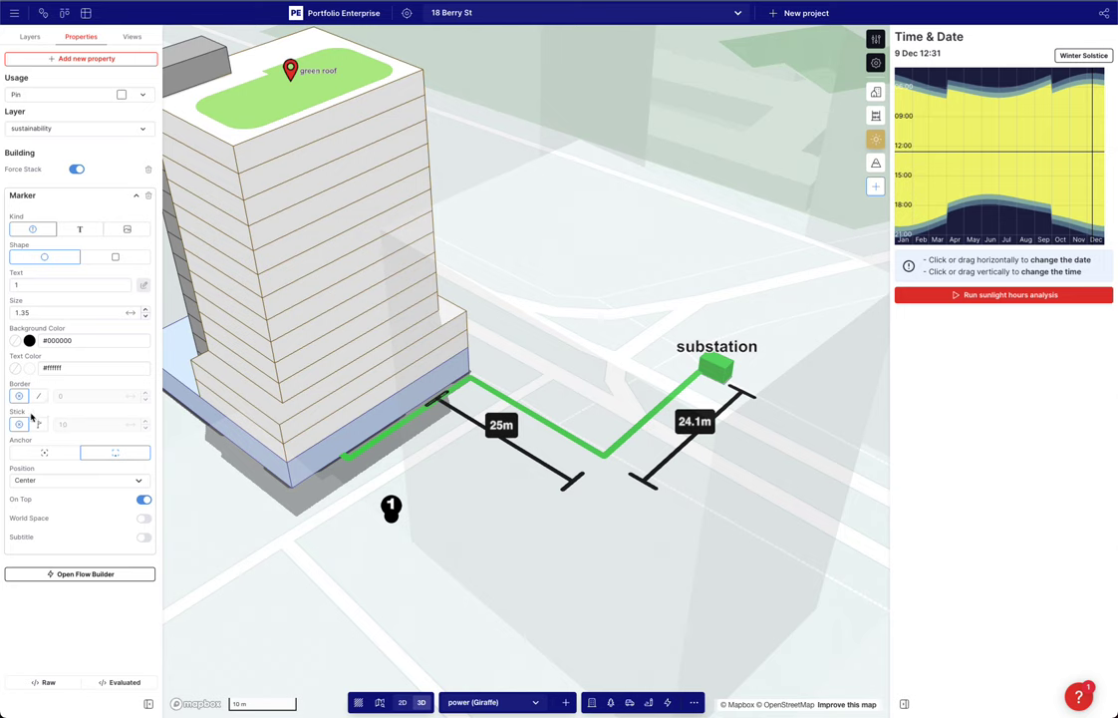
pyautogui.click(33, 455)
pyautogui.click(419, 546)
pyautogui.click(391, 514)
pyautogui.moveTo(391, 514)
pyautogui.mouseDown()
pyautogui.moveTo(362, 491)
pyautogui.moveTo(376, 506)
pyautogui.moveTo(382, 431)
pyautogui.moveTo(385, 453)
pyautogui.mouseUp()
pyautogui.click(96, 57)
pyautogui.write('s')
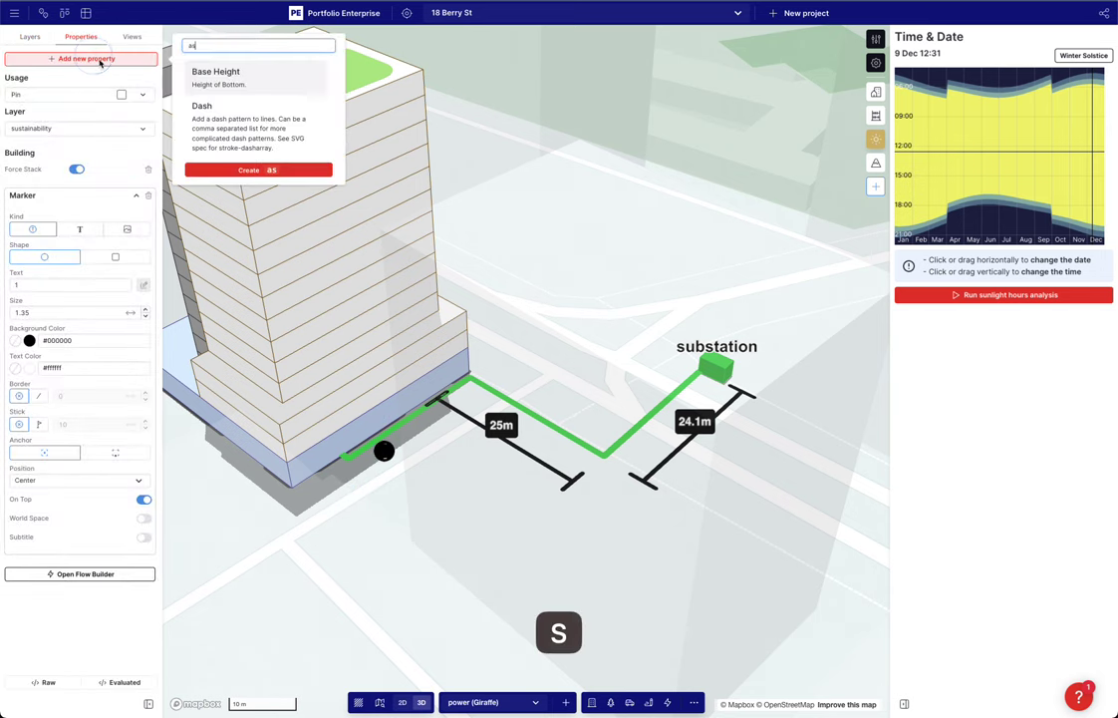
pyautogui.click(211, 76)
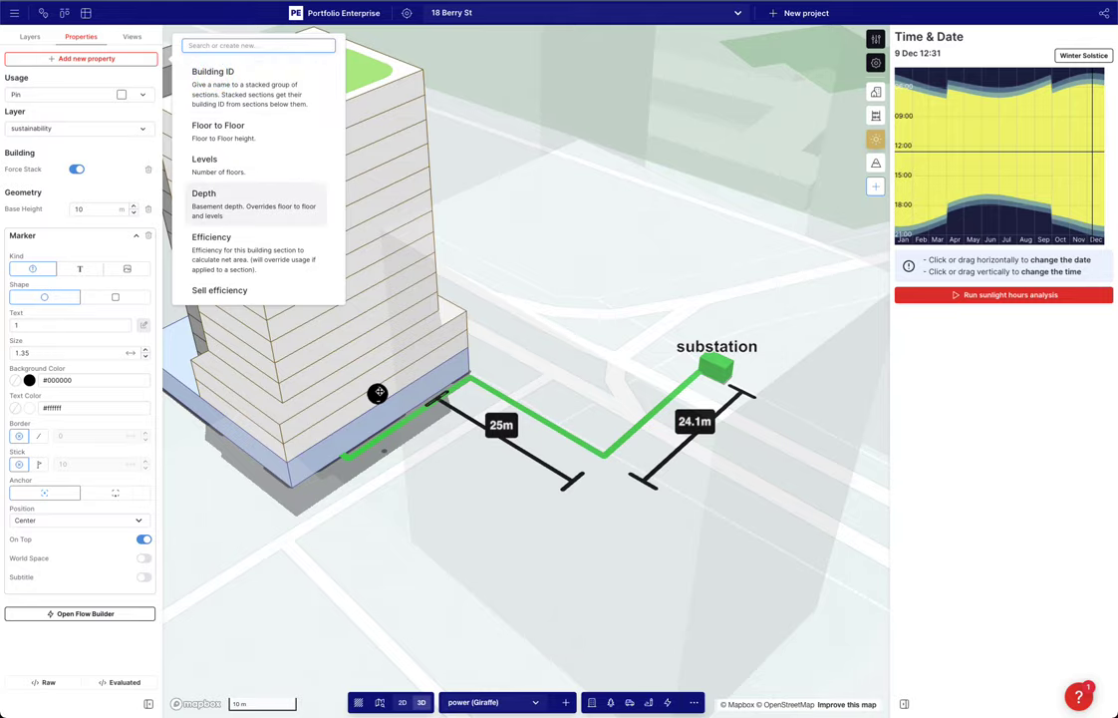
pyautogui.moveTo(378, 395); pyautogui.dragTo(450, 350)
pyautogui.click(415, 512)
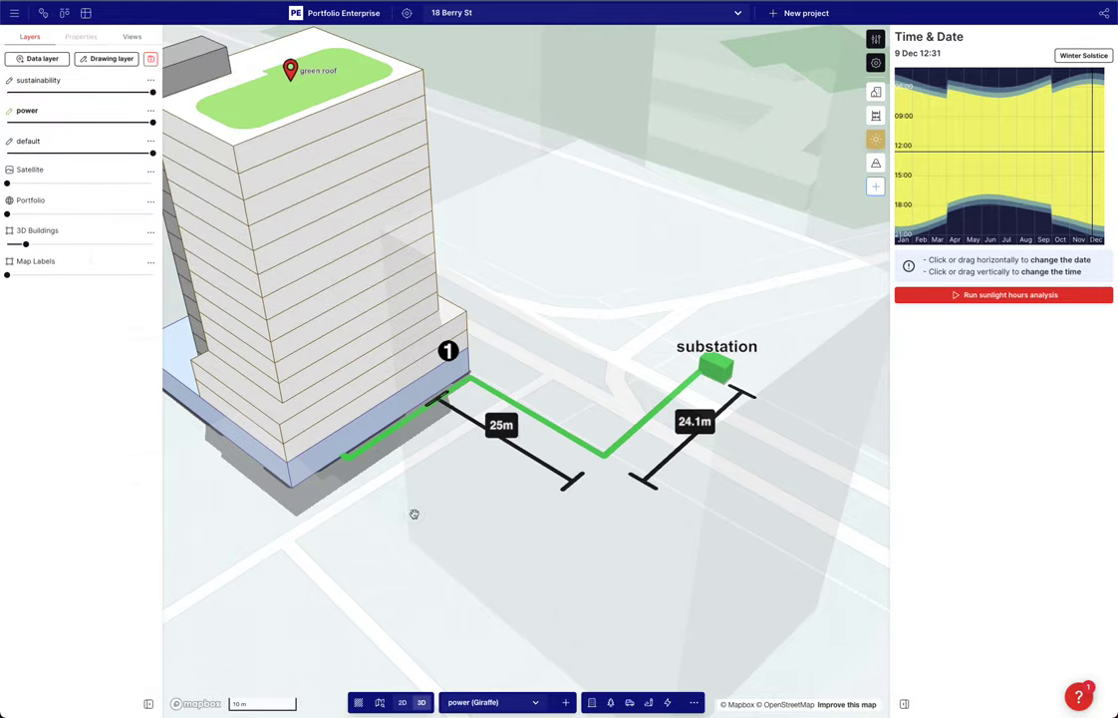
# Orbit around the tower and move pin 1 up along the building
pyautogui.moveTo(452, 513); pyautogui.dragTo(511, 527)
pyautogui.scroll(-3, 508, 528)
pyautogui.moveTo(464, 533); pyautogui.dragTo(633, 539, button='right')
pyautogui.moveTo(298, 241); pyautogui.dragTo(355, 259, button='right')
pyautogui.scroll(5, 384, 316)
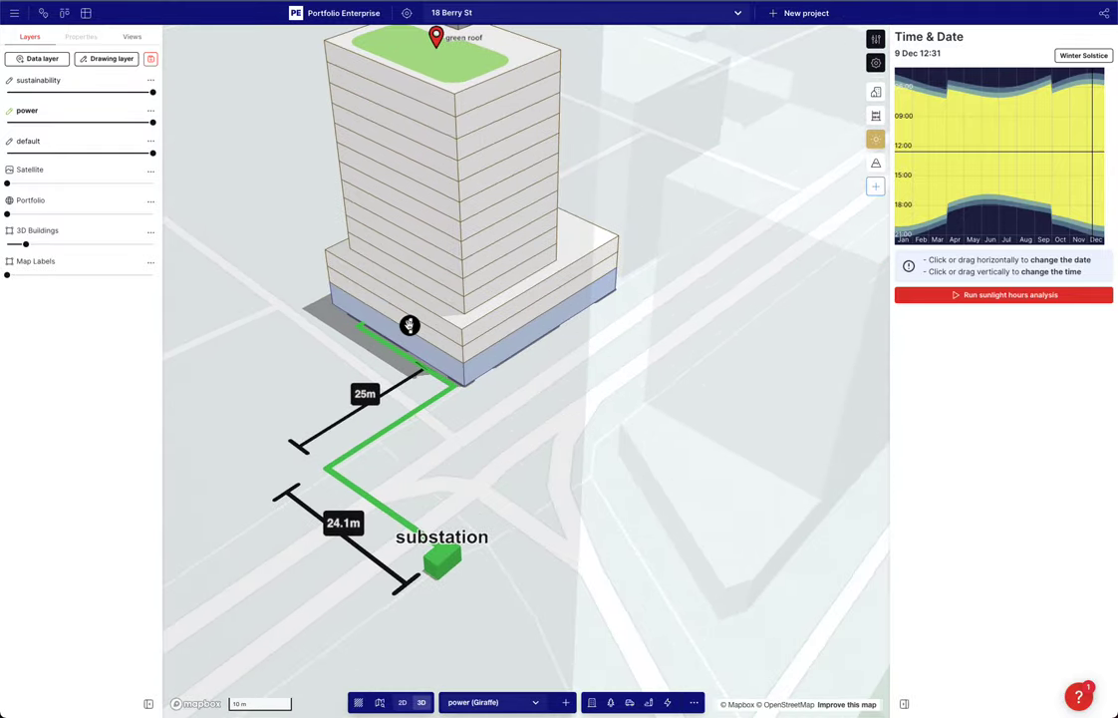
pyautogui.click(409, 327)
pyautogui.moveTo(410, 327); pyautogui.dragTo(387, 298)
pyautogui.click(320, 333)
# Option-drag pin 1 to place a duplicate pin beside the original on the podium
pyautogui.moveTo(286, 339)
pyautogui.mouseDown(button='right')
pyautogui.moveTo(402, 322)
pyautogui.moveTo(380, 302)
pyautogui.moveTo(541, 380)
pyautogui.mouseUp(button='right')
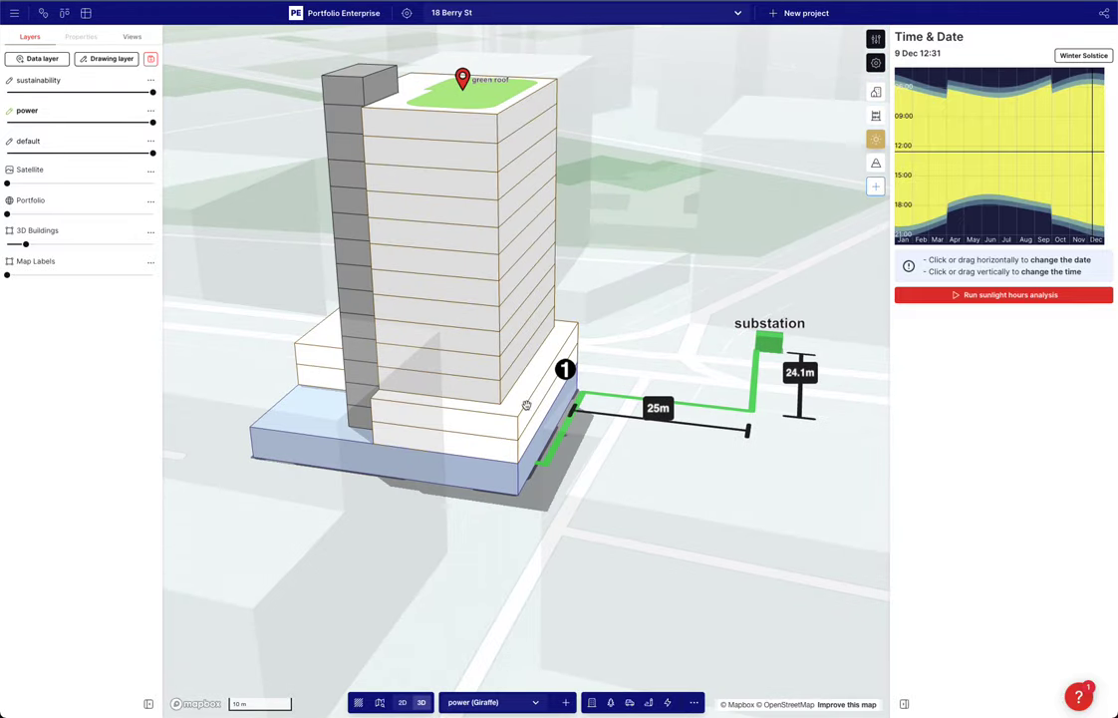
pyautogui.click(565, 378)
pyautogui.moveTo(617, 422); pyautogui.dragTo(595, 457, button='right')
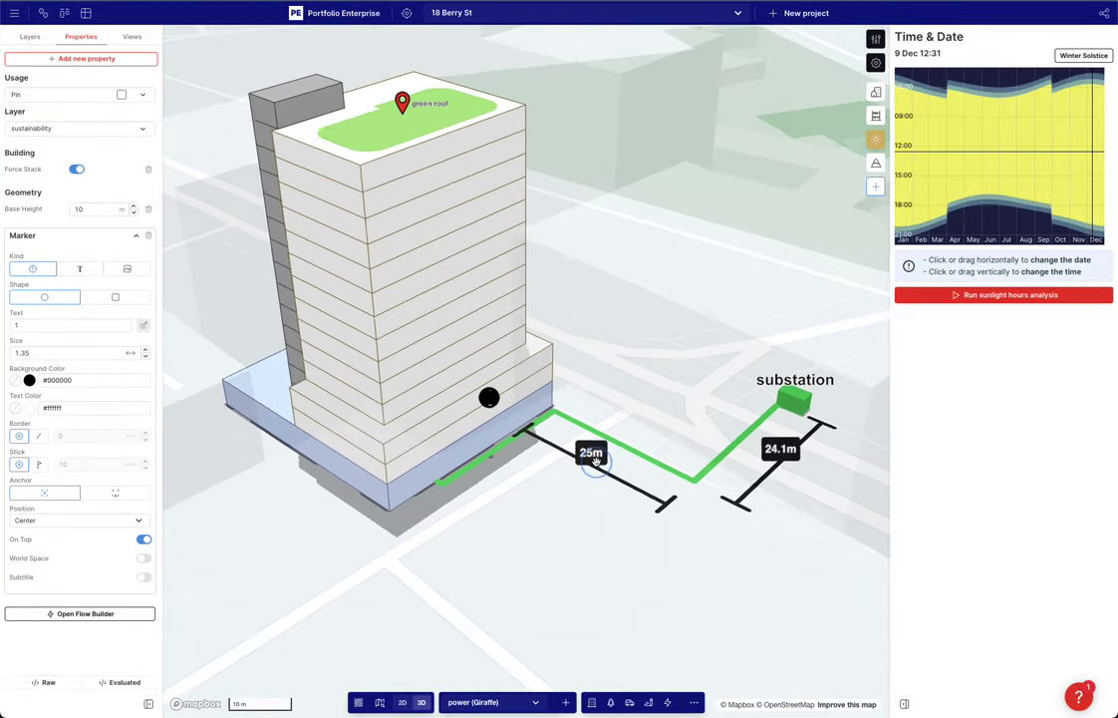
pyautogui.click(505, 492)
pyautogui.moveTo(494, 444); pyautogui.dragTo(480, 411, button='right')
pyautogui.click(481, 410)
pyautogui.press('alt')
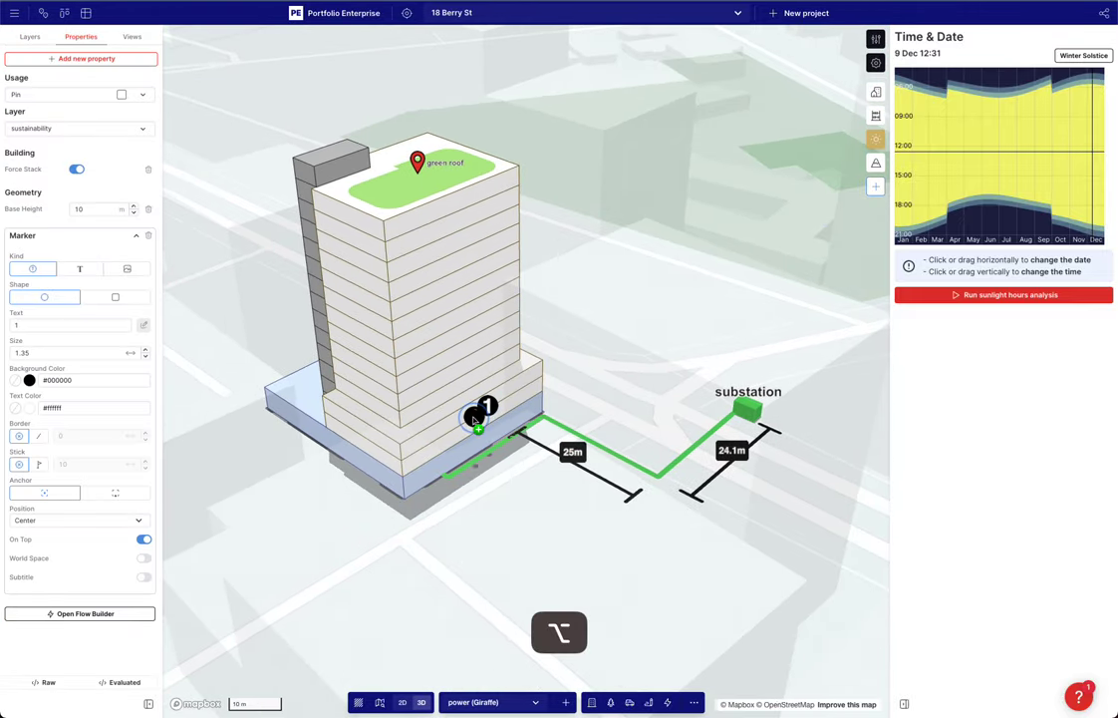
pyautogui.keyDown('alt'); pyautogui.moveTo(479, 409); pyautogui.dragTo(460, 426); pyautogui.keyUp('alt')
pyautogui.click(488, 459)
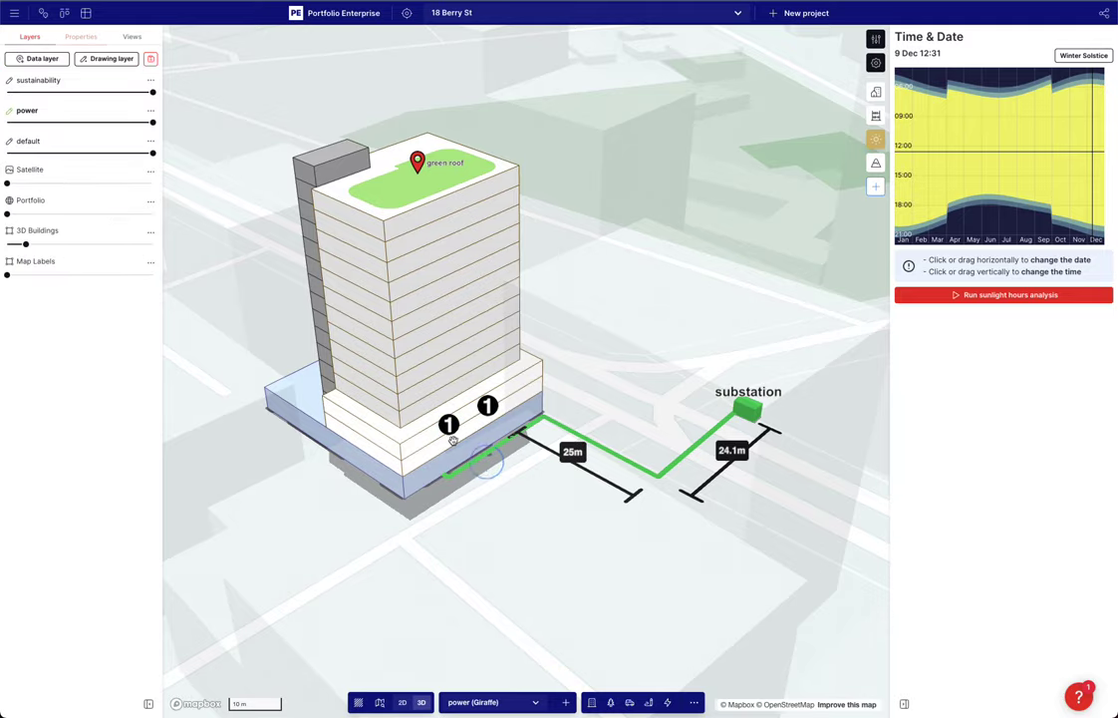
# Fade the sustainability layer to 0 opacity and open the saved-views list
pyautogui.moveTo(482, 483)
pyautogui.mouseDown(button='right')
pyautogui.moveTo(521, 431)
pyautogui.moveTo(550, 493)
pyautogui.mouseUp(button='right')
pyautogui.scroll(5, 551, 494)
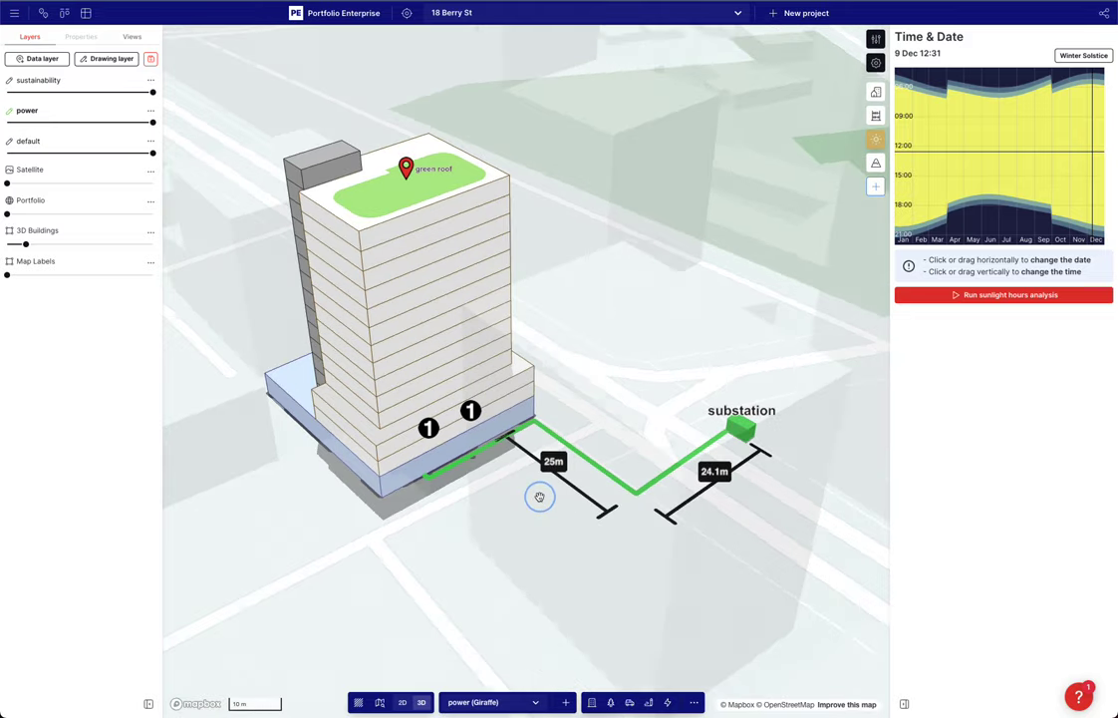
pyautogui.moveTo(433, 492)
pyautogui.mouseDown(button='right')
pyautogui.moveTo(446, 492)
pyautogui.moveTo(432, 491)
pyautogui.mouseUp(button='right')
pyautogui.moveTo(432, 492); pyautogui.dragTo(462, 499)
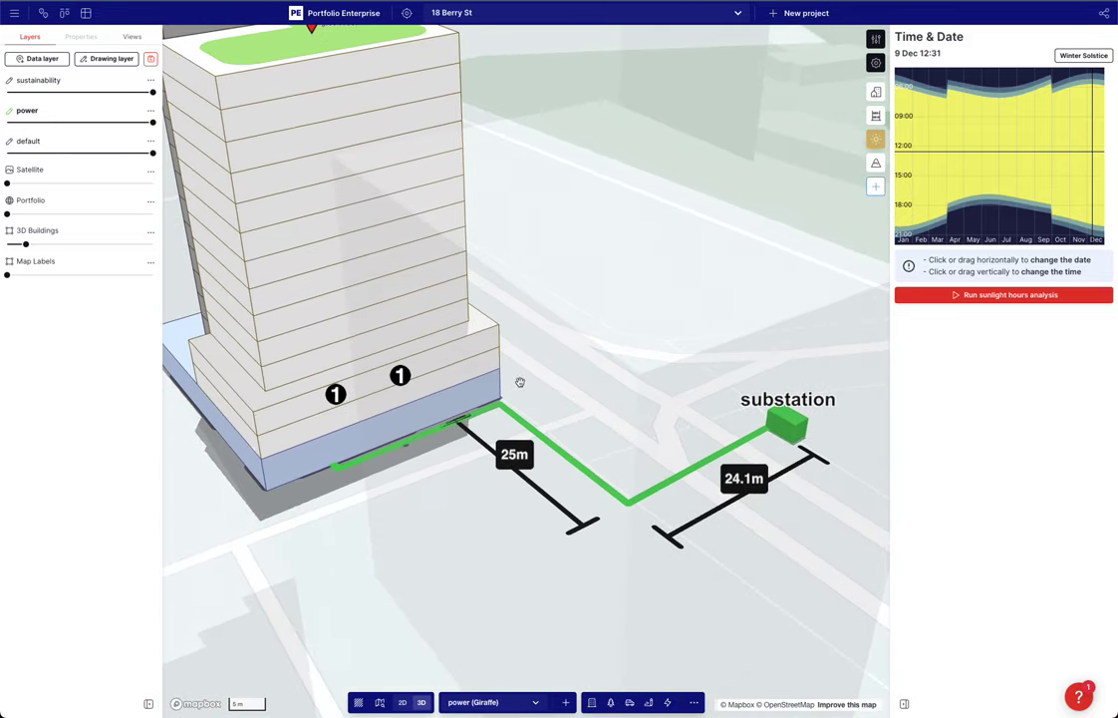
pyautogui.moveTo(30, 94); pyautogui.dragTo(6, 93)
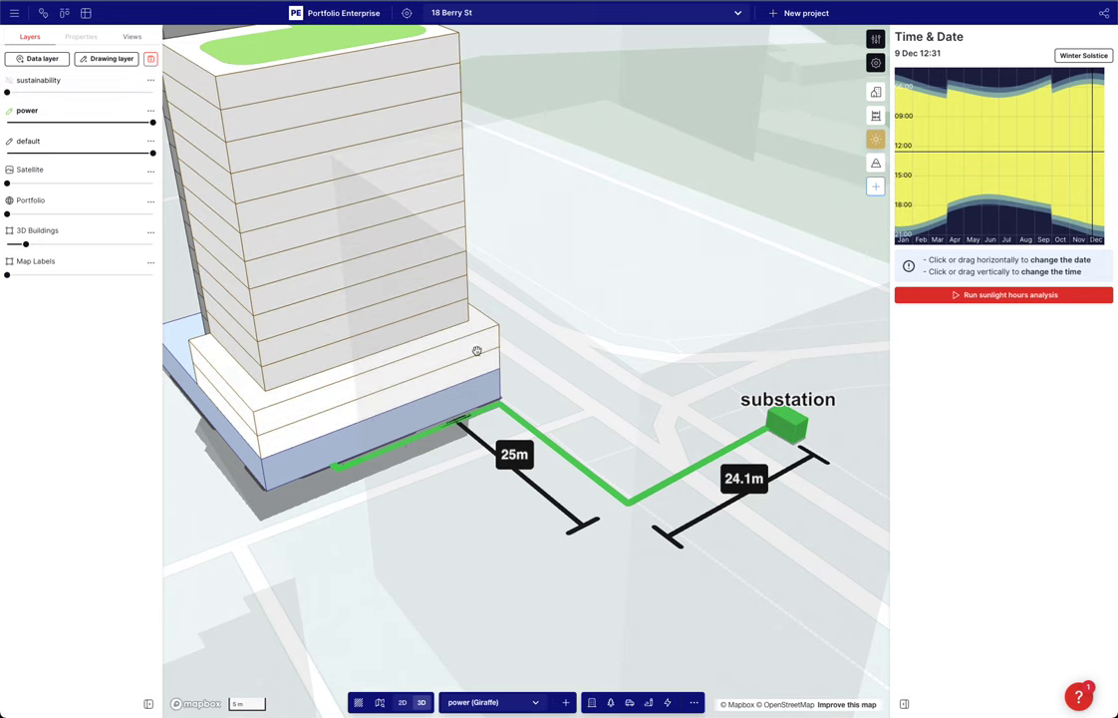
pyautogui.click(139, 38)
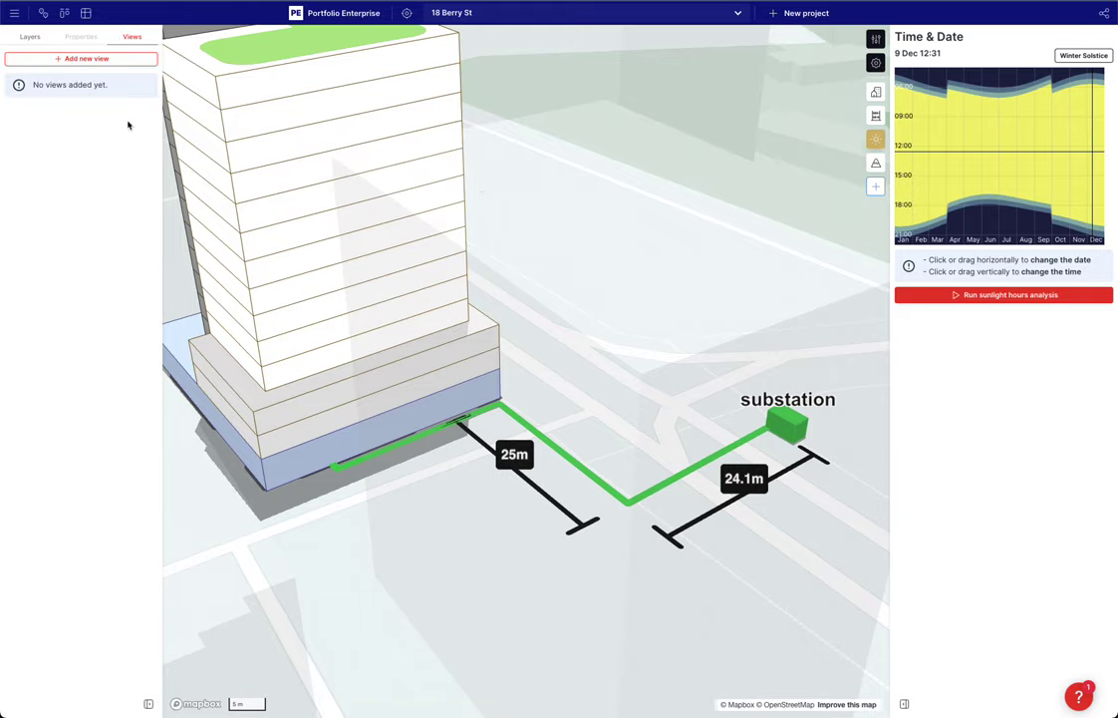
# Save the current scene as a view named 'power'
pyautogui.click(86, 58)
pyautogui.click(396, 96)
pyautogui.write('power')
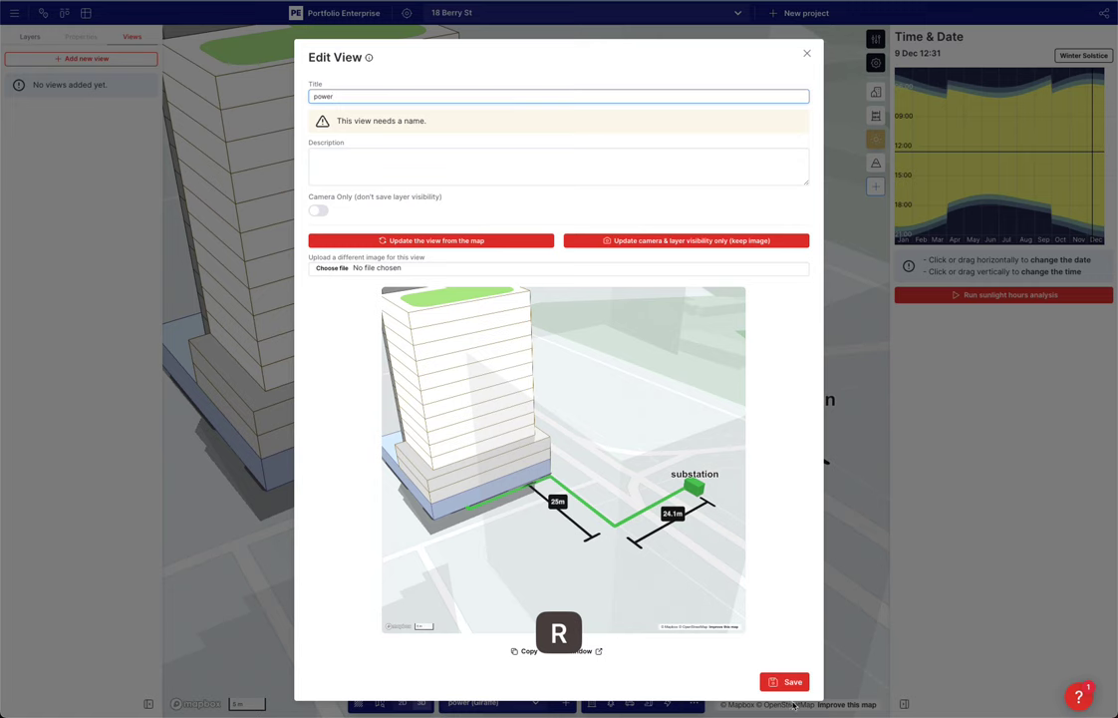
pyautogui.click(779, 682)
pyautogui.click(780, 650)
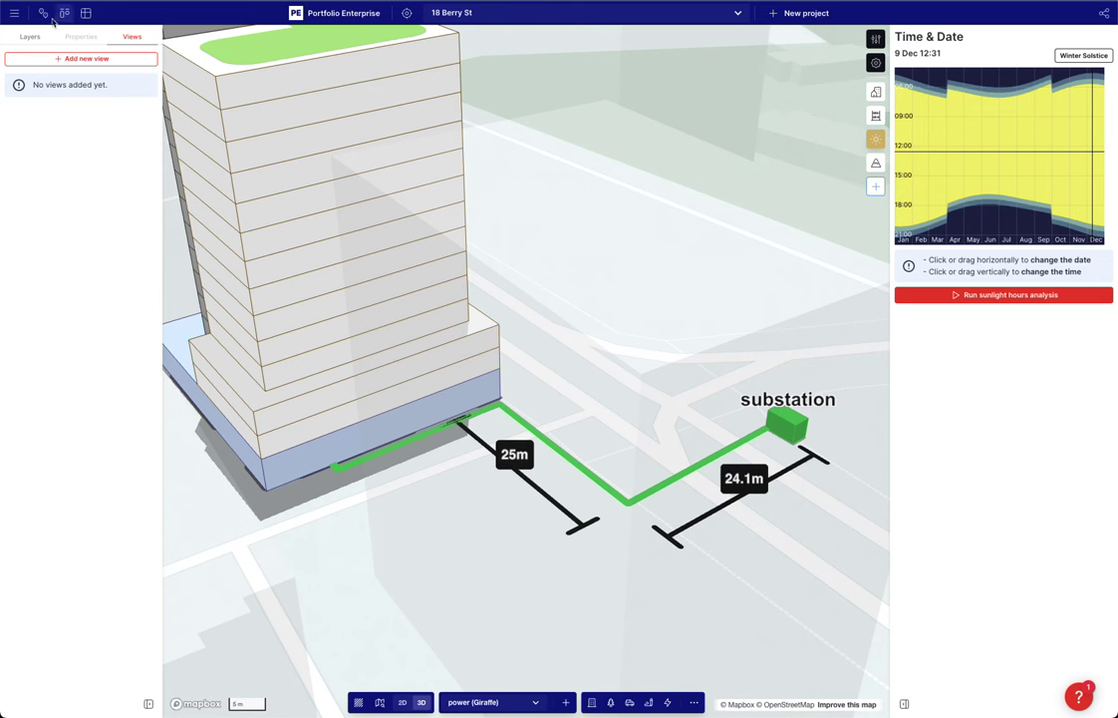
# Hide the power layer, set sustainability to full opacity, and orbit to put the grey wing right
pyautogui.click(30, 37)
pyautogui.click(7, 121)
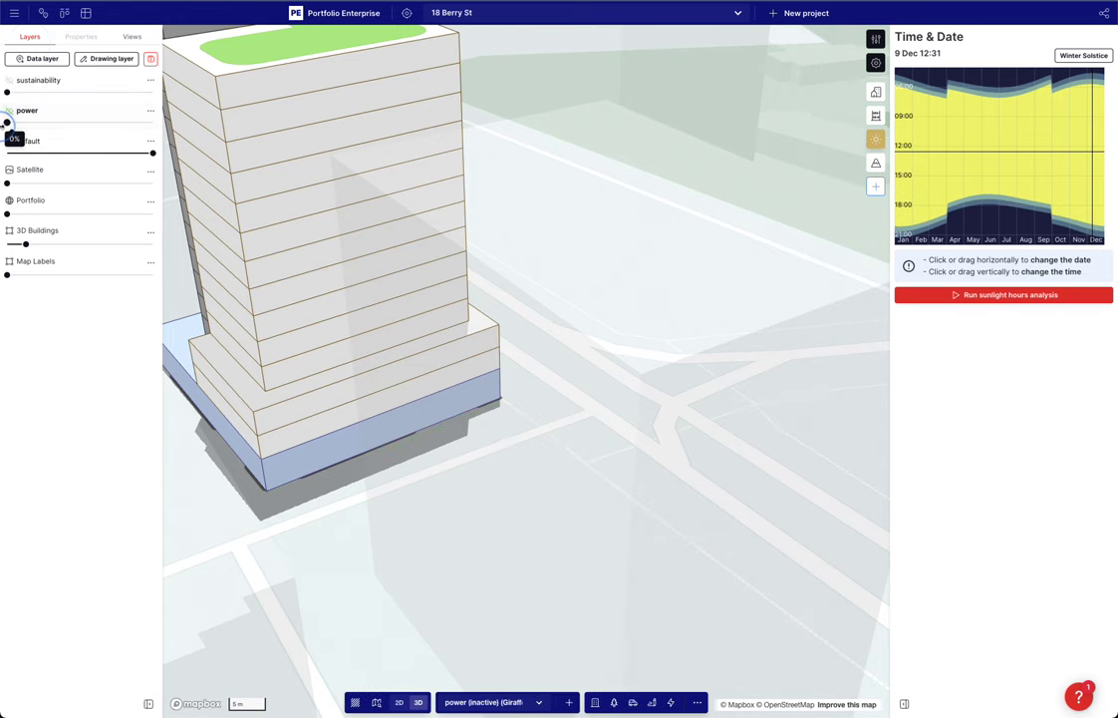
pyautogui.moveTo(7, 92); pyautogui.dragTo(213, 107)
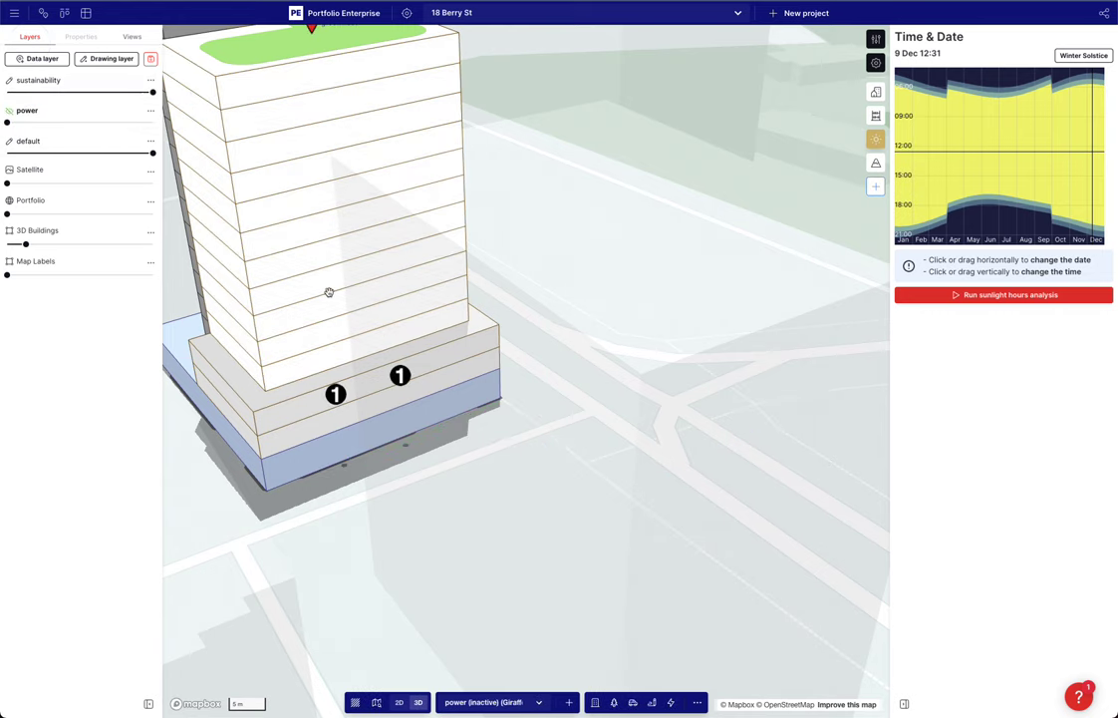
pyautogui.moveTo(301, 267); pyautogui.dragTo(423, 294)
pyautogui.scroll(-5, 424, 294)
pyautogui.moveTo(303, 274); pyautogui.dragTo(325, 273, button='right')
pyautogui.moveTo(528, 263); pyautogui.dragTo(531, 310)
pyautogui.moveTo(531, 310); pyautogui.dragTo(341, 207, button='right')
# Save the scene as a second view named 'sustainability', then select the left pin 1
pyautogui.click(87, 58)
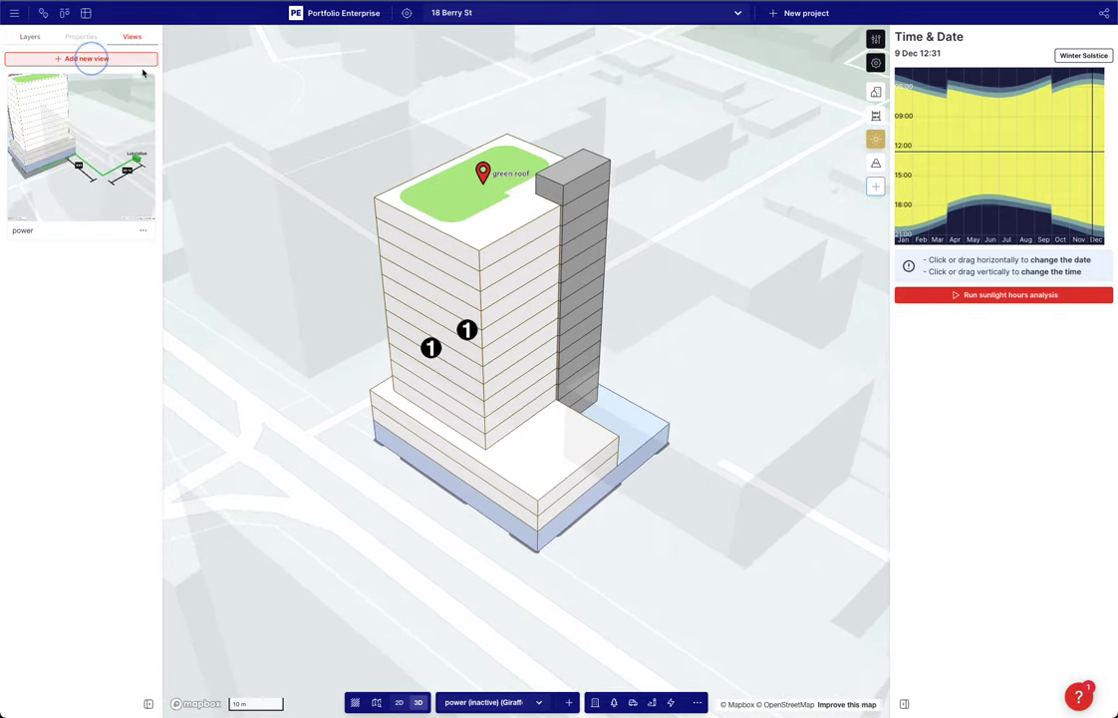
pyautogui.click(371, 95)
pyautogui.write('s')
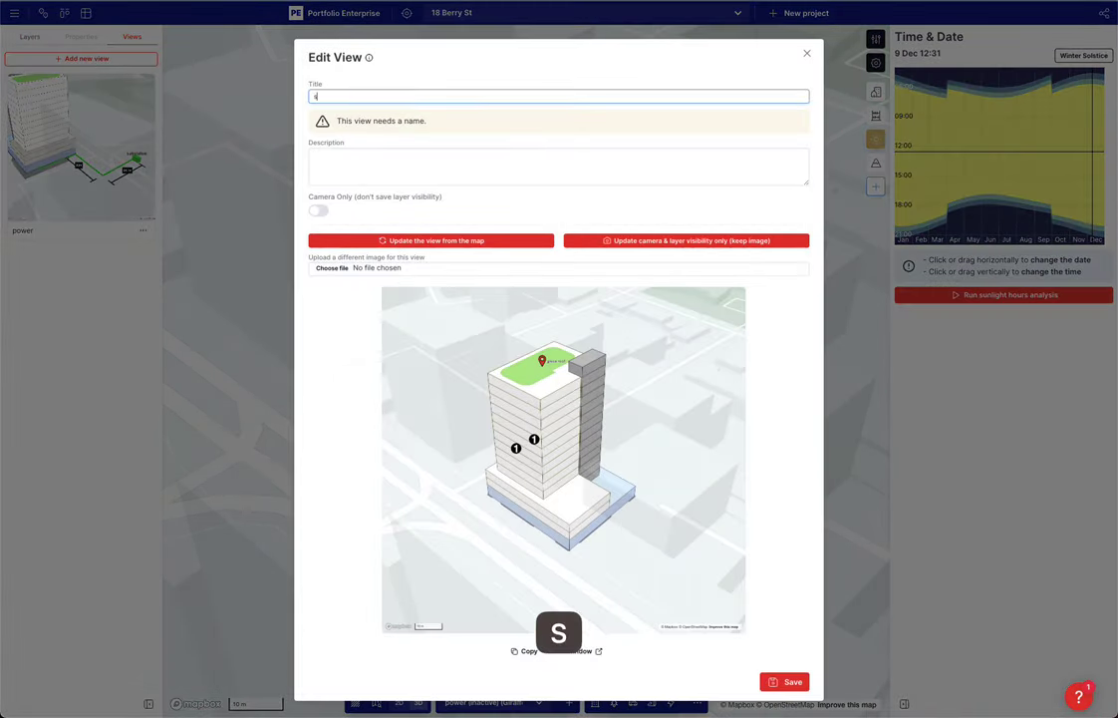
pyautogui.write('ustainability')
pyautogui.click(782, 679)
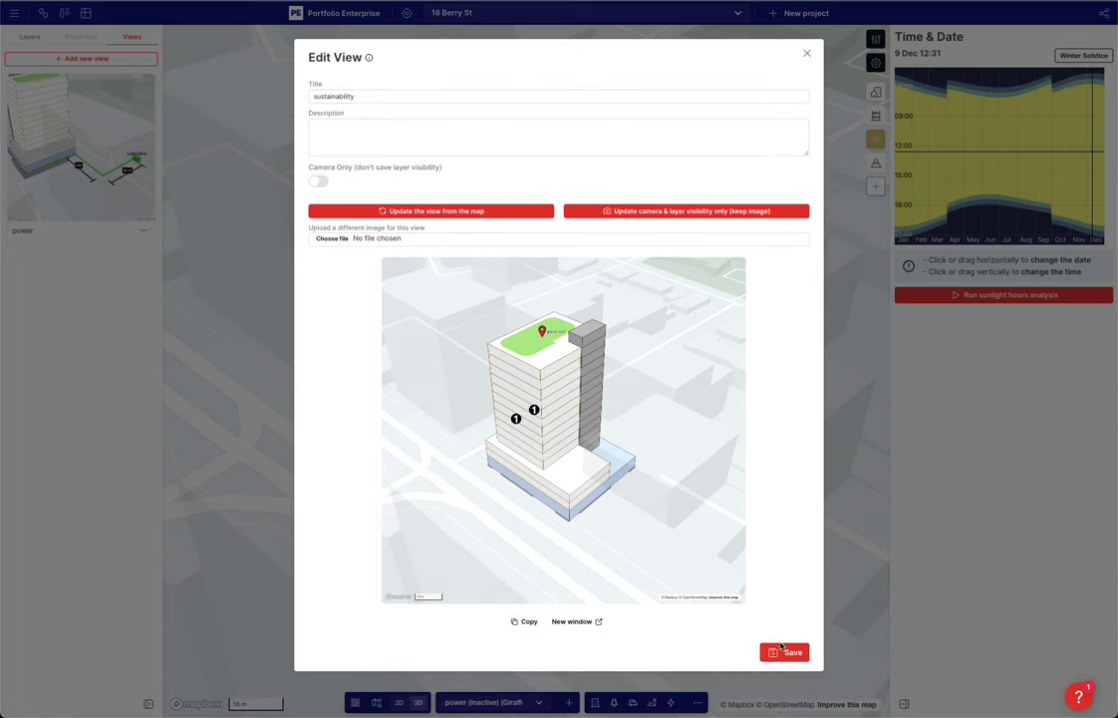
pyautogui.click(783, 648)
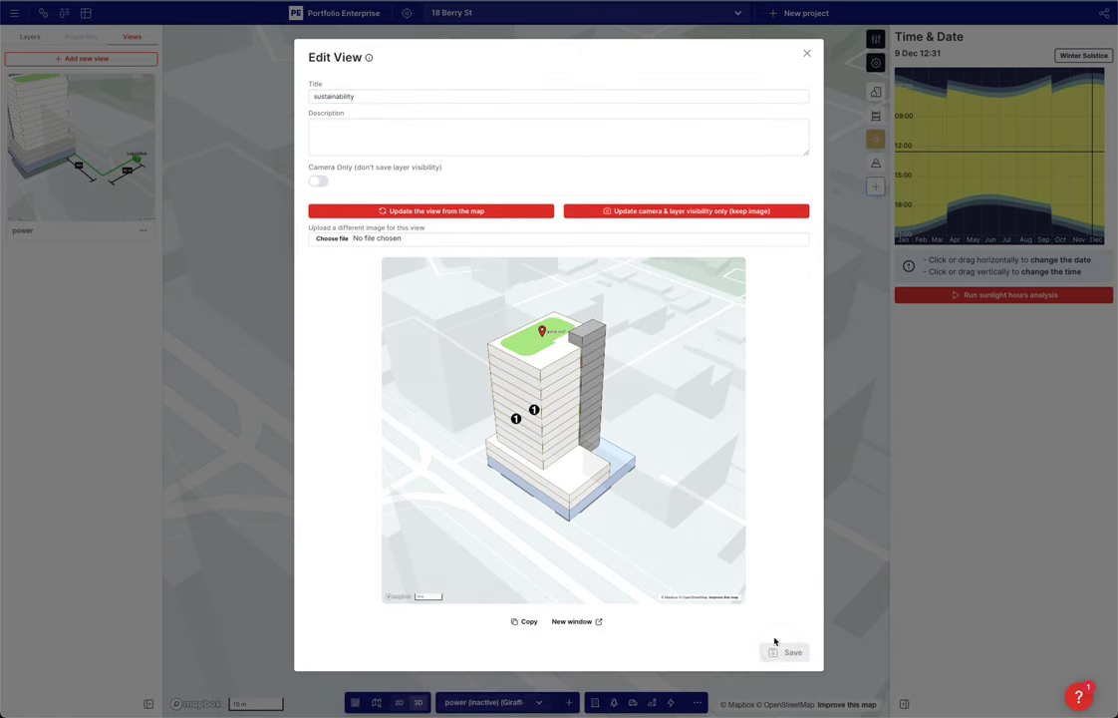
pyautogui.click(268, 324)
pyautogui.click(435, 351)
# Lower pin 1 onto the podium edge and raise the other pin to 46.7 m onto the roof
pyautogui.moveTo(431, 347)
pyautogui.mouseDown()
pyautogui.moveTo(329, 424)
pyautogui.moveTo(420, 430)
pyautogui.mouseUp()
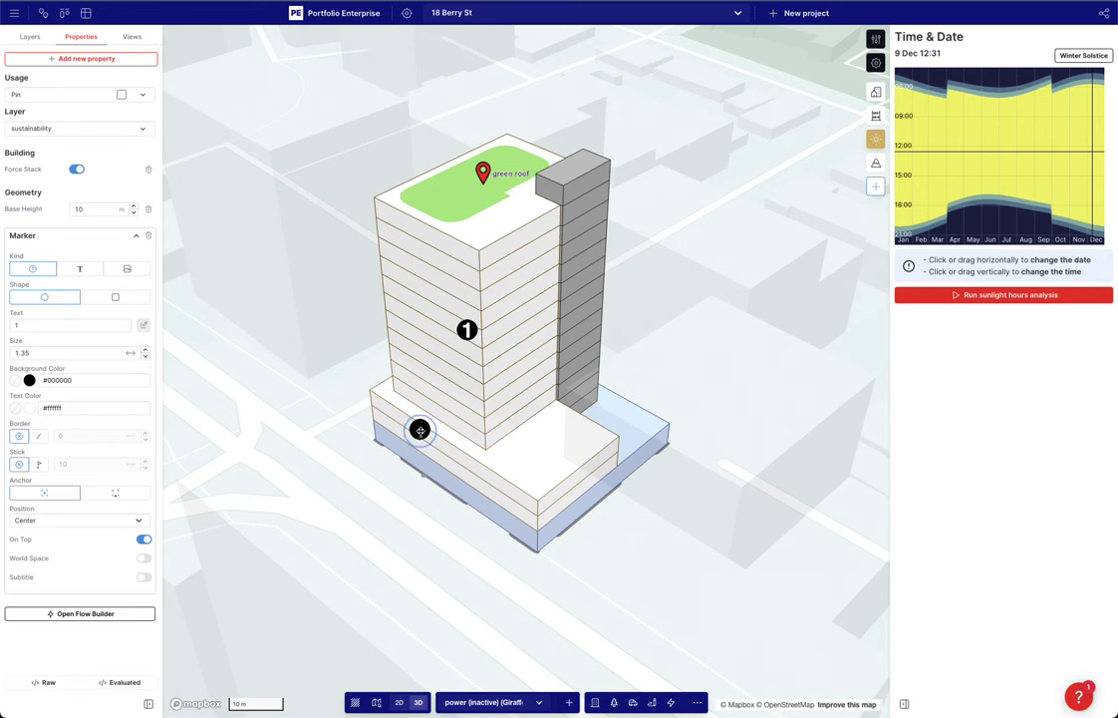
pyautogui.moveTo(122, 209); pyautogui.dragTo(89, 209)
pyautogui.click(464, 331)
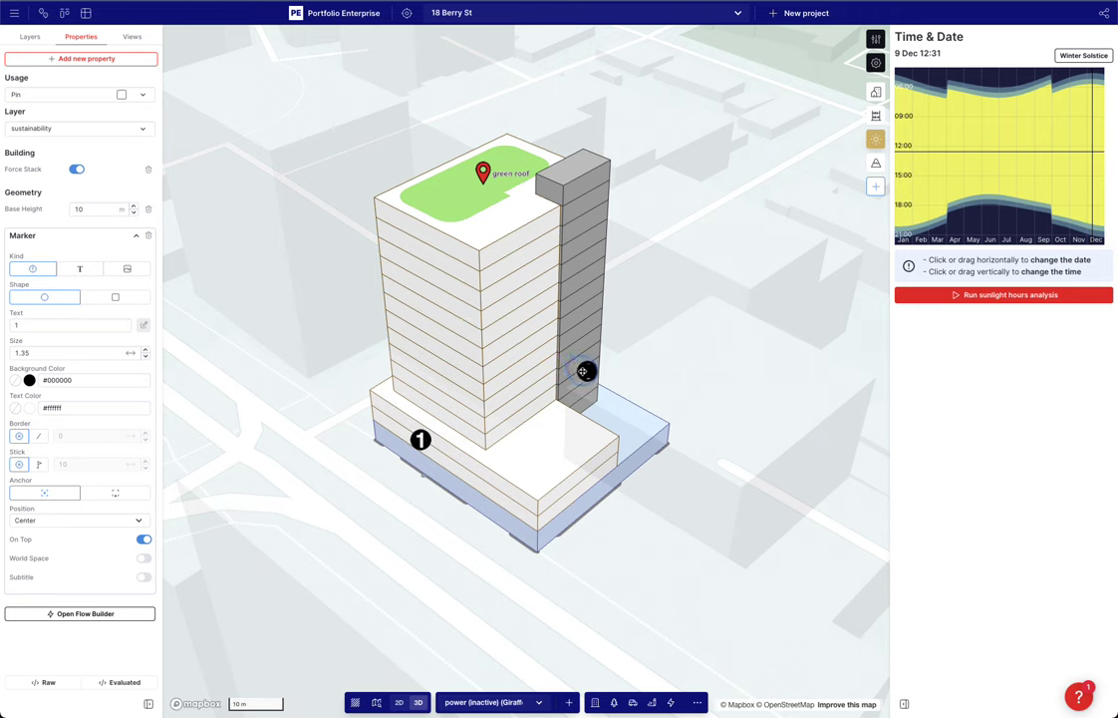
pyautogui.moveTo(583, 369)
pyautogui.mouseDown()
pyautogui.moveTo(439, 293)
pyautogui.moveTo(456, 328)
pyautogui.mouseUp()
pyautogui.doubleClick(100, 208)
pyautogui.write('45')
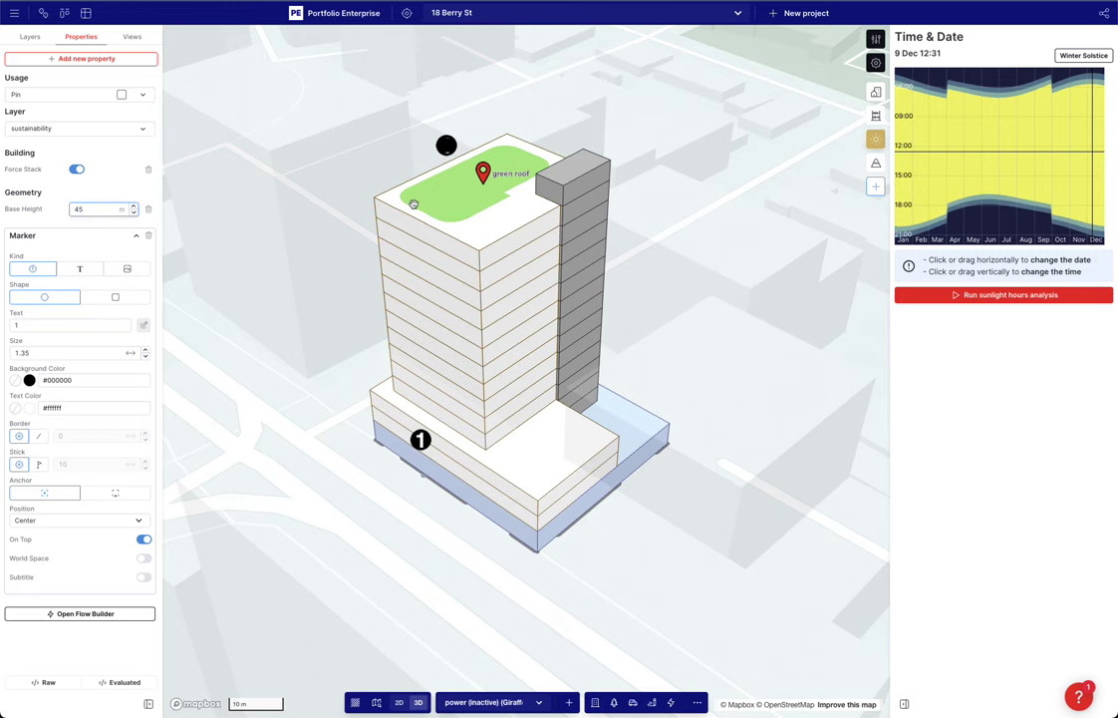
pyautogui.write('t')
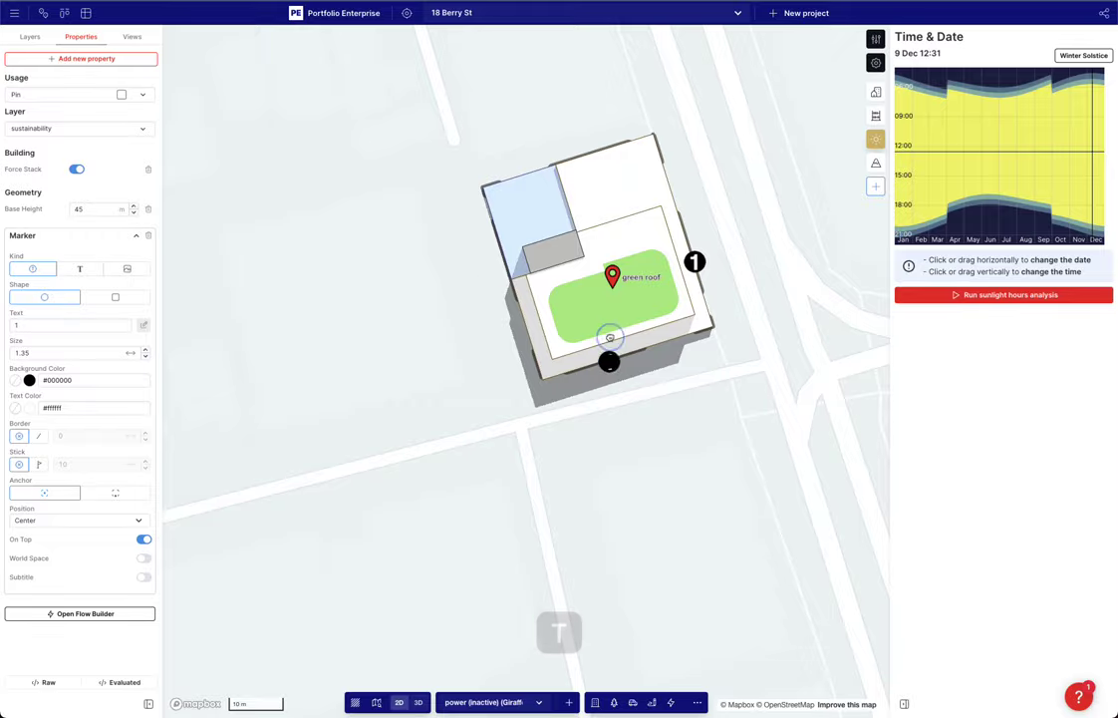
pyautogui.write('t')
pyautogui.moveTo(656, 341); pyautogui.dragTo(567, 367, button='right')
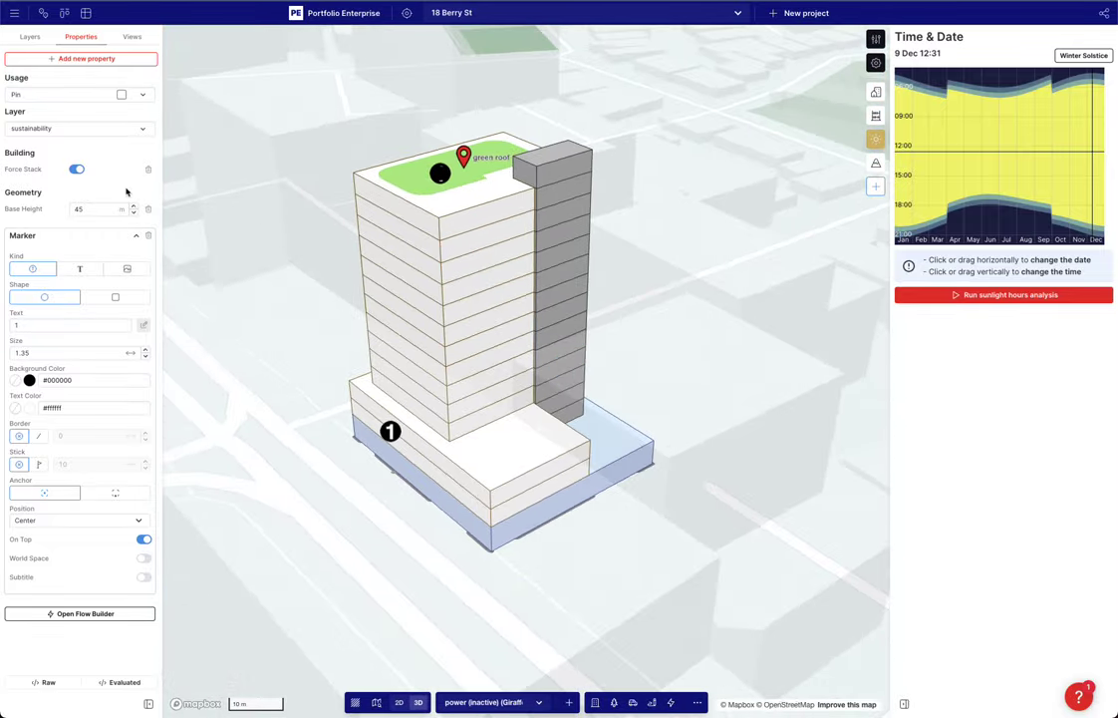
pyautogui.moveTo(121, 208)
pyautogui.mouseDown()
pyautogui.moveTo(135, 207)
pyautogui.moveTo(120, 192)
pyautogui.mouseUp()
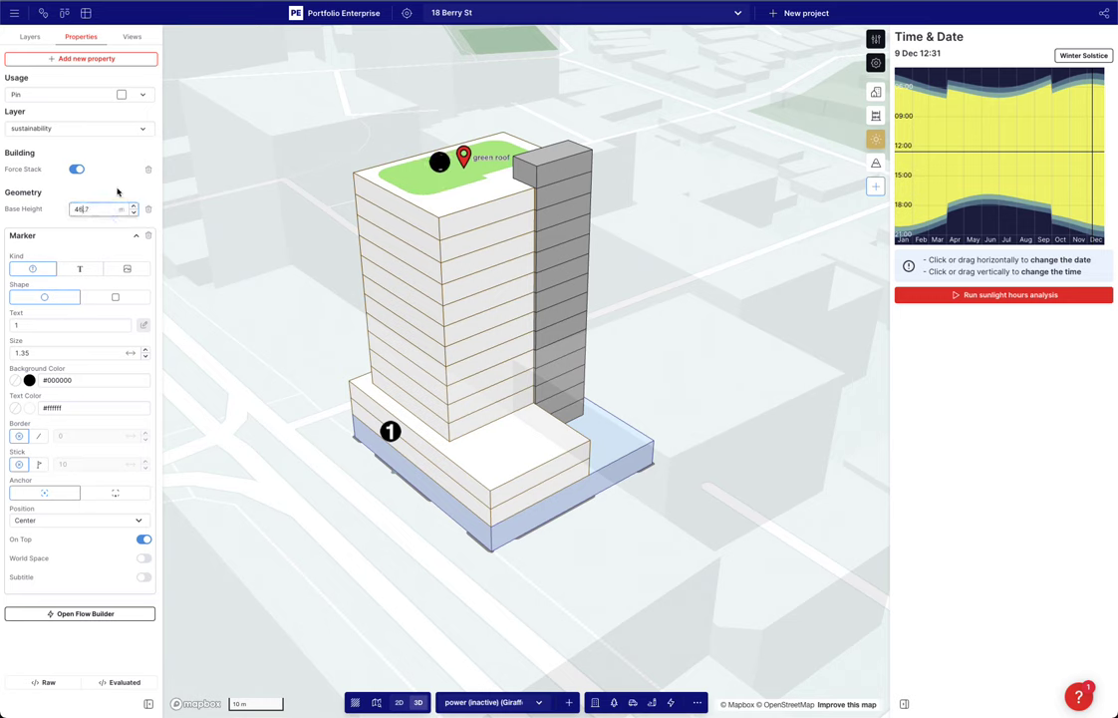
pyautogui.click(307, 168)
# Delete the green roof pin and renumber the rooftop pin to 2
pyautogui.click(467, 156)
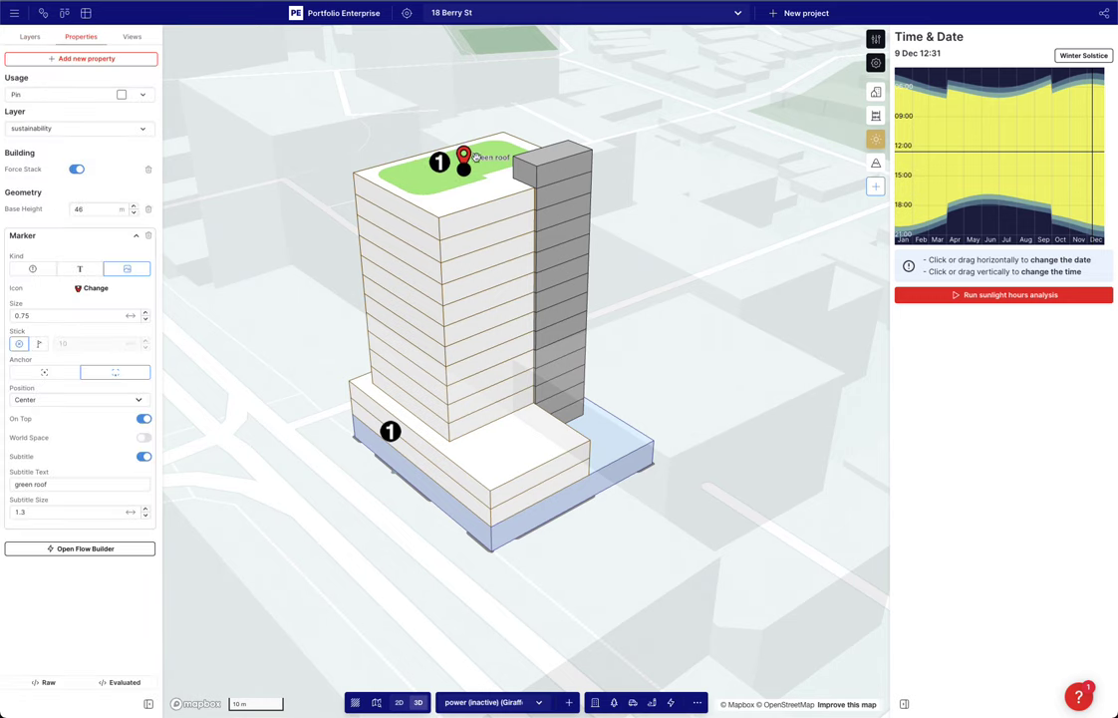
pyautogui.press('\\')
pyautogui.press('BackSpace')
pyautogui.click(441, 162)
pyautogui.doubleClick(22, 325)
pyautogui.write('2')
pyautogui.click(312, 140)
# Copy the rooftop pin down onto the tower face as 2 and relabel the rooftop pin 3
pyautogui.click(440, 164)
pyautogui.moveTo(439, 166); pyautogui.dragTo(555, 228)
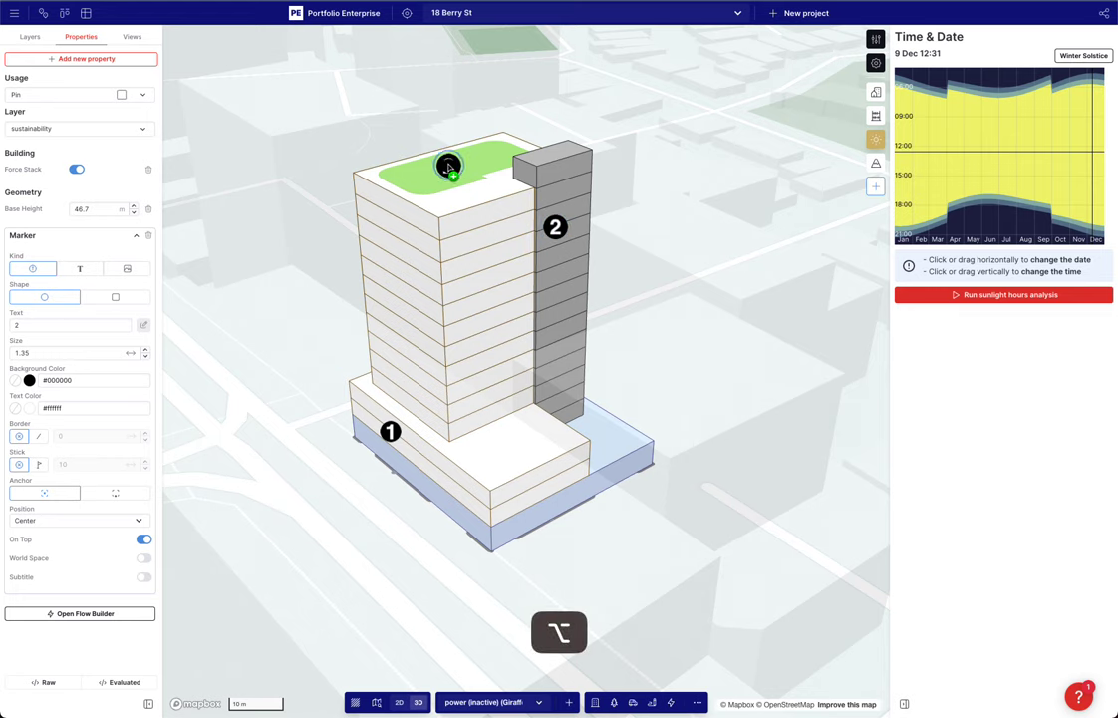
pyautogui.click(555, 228)
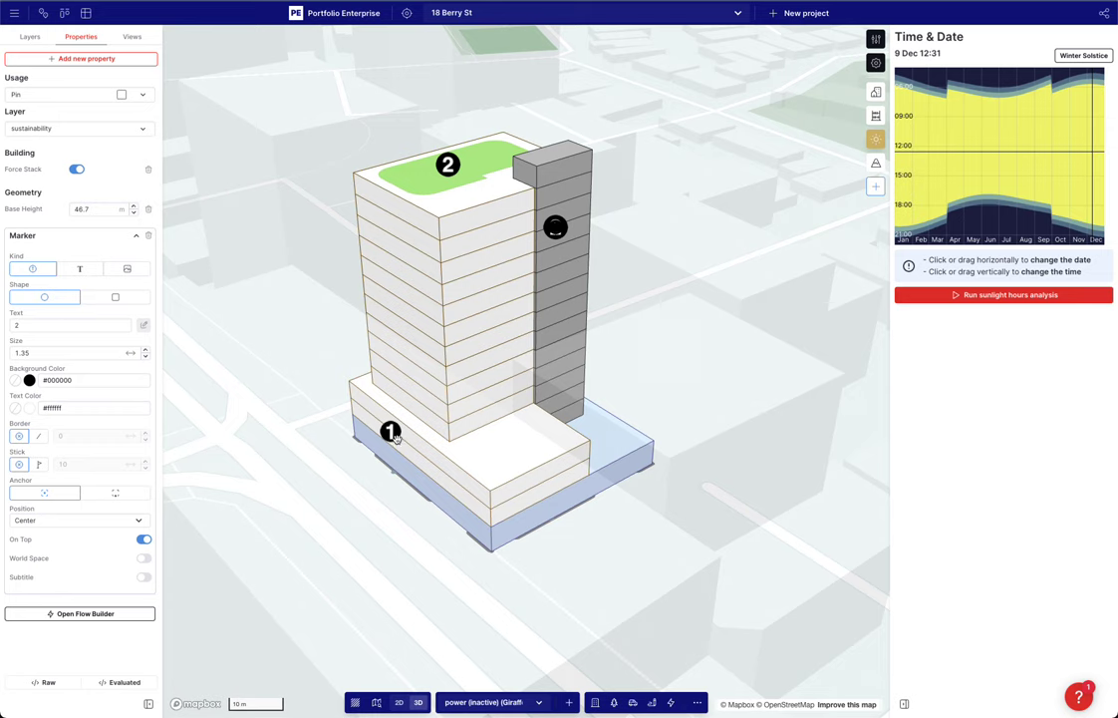
pyautogui.moveTo(555, 227)
pyautogui.mouseDown()
pyautogui.moveTo(520, 246)
pyautogui.moveTo(482, 232)
pyautogui.mouseUp()
pyautogui.moveTo(117, 203)
pyautogui.mouseDown()
pyautogui.moveTo(48, 209)
pyautogui.moveTo(59, 212)
pyautogui.mouseUp()
pyautogui.click(449, 163)
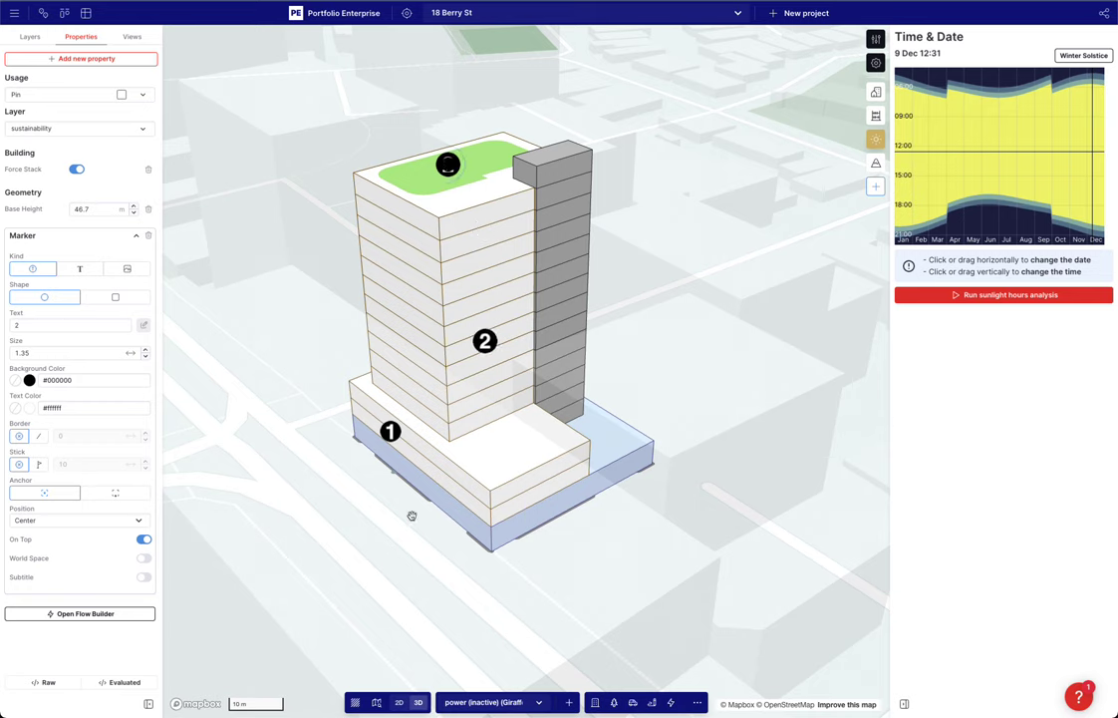
pyautogui.moveTo(24, 325); pyautogui.dragTo(7, 329)
pyautogui.write('3')
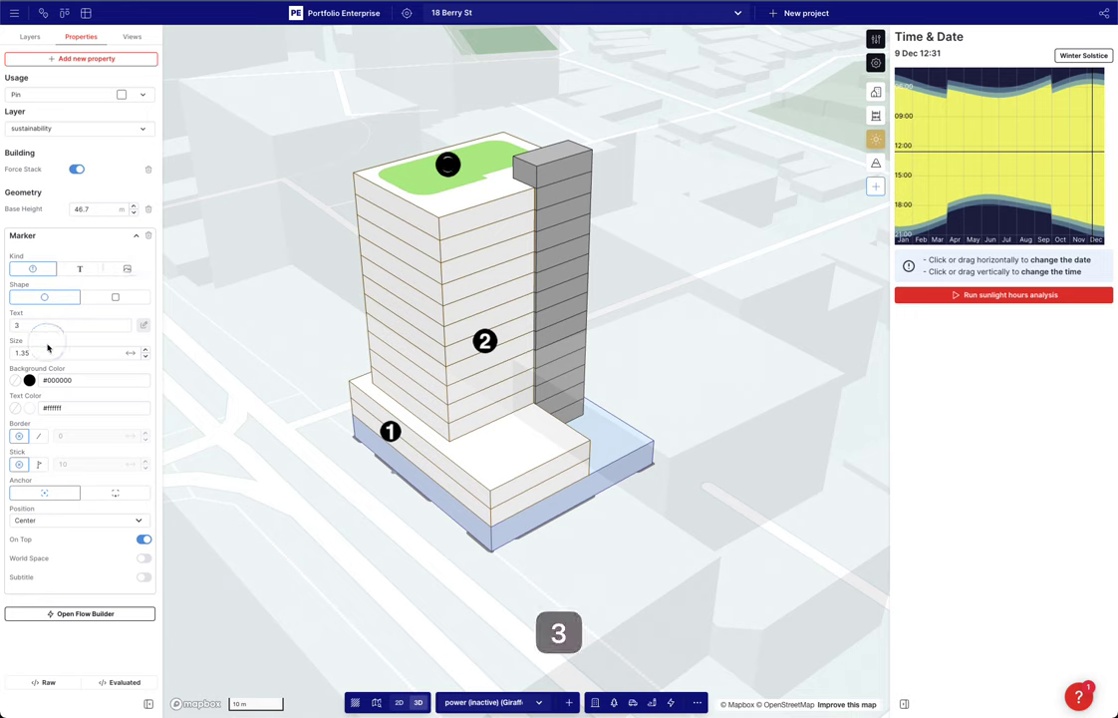
pyautogui.click(267, 345)
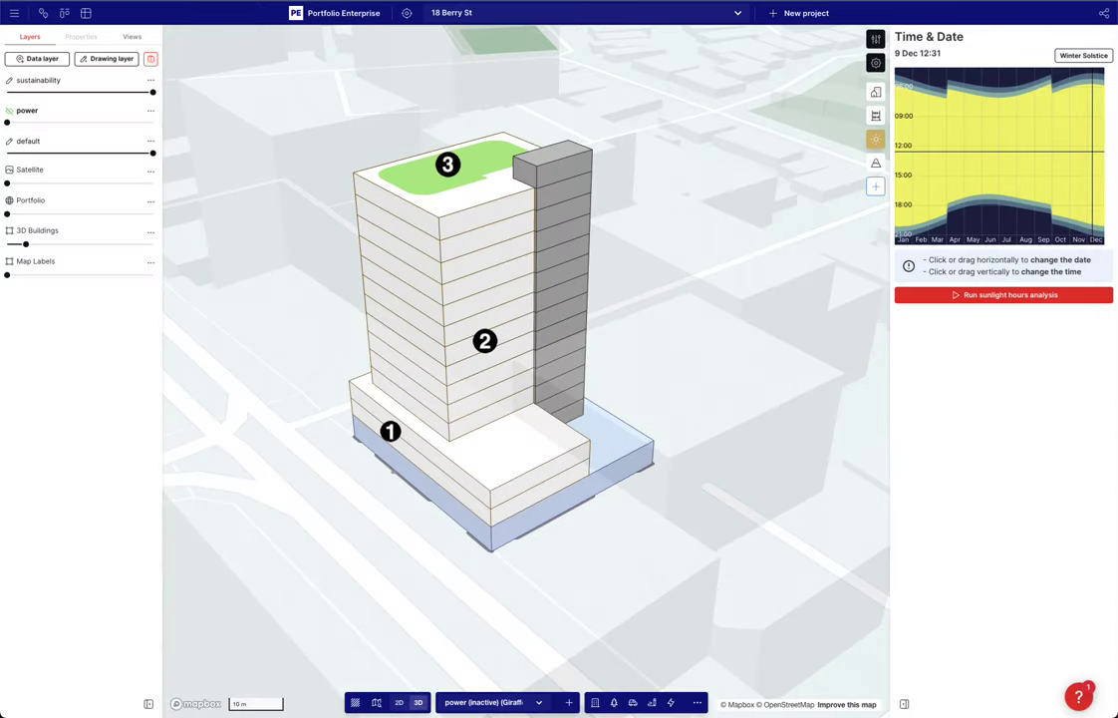
# Dismiss the blank browser window covering Giraffe
pyautogui.press('f')
pyautogui.press('Return')
pyautogui.press('Escape')
pyautogui.press('i')
pyautogui.press('Return')
# Jump to the saved power view, then the sustainability view, and inspect pin 2
pyautogui.click(132, 37)
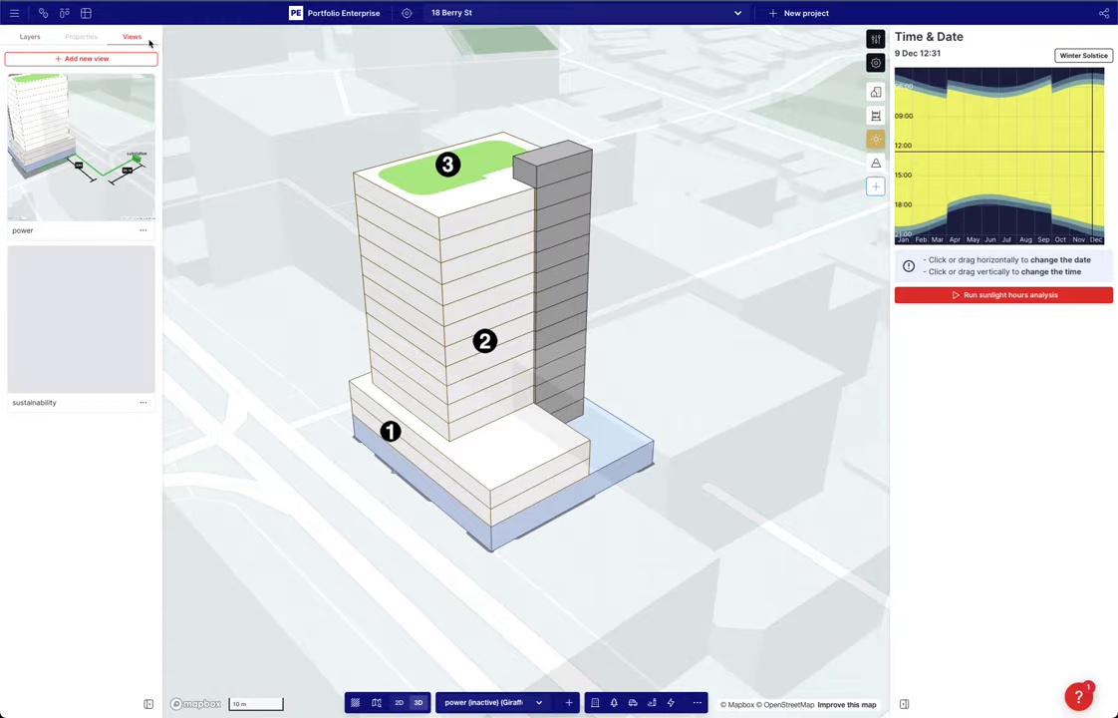
pyautogui.click(63, 183)
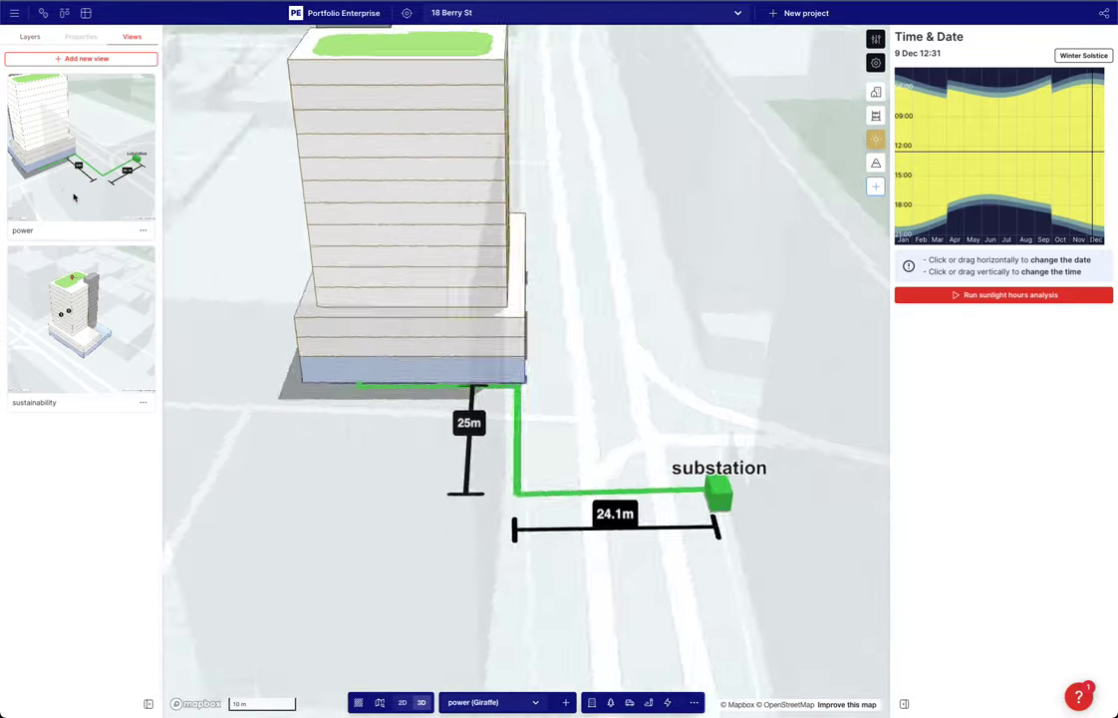
pyautogui.click(84, 333)
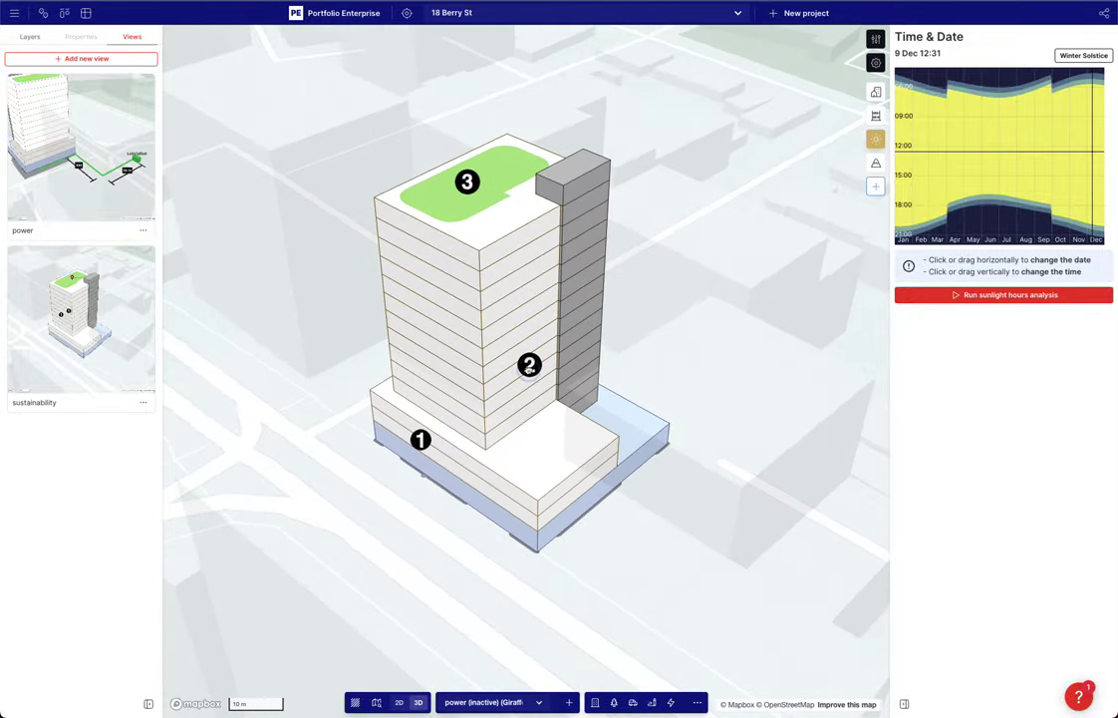
pyautogui.click(529, 366)
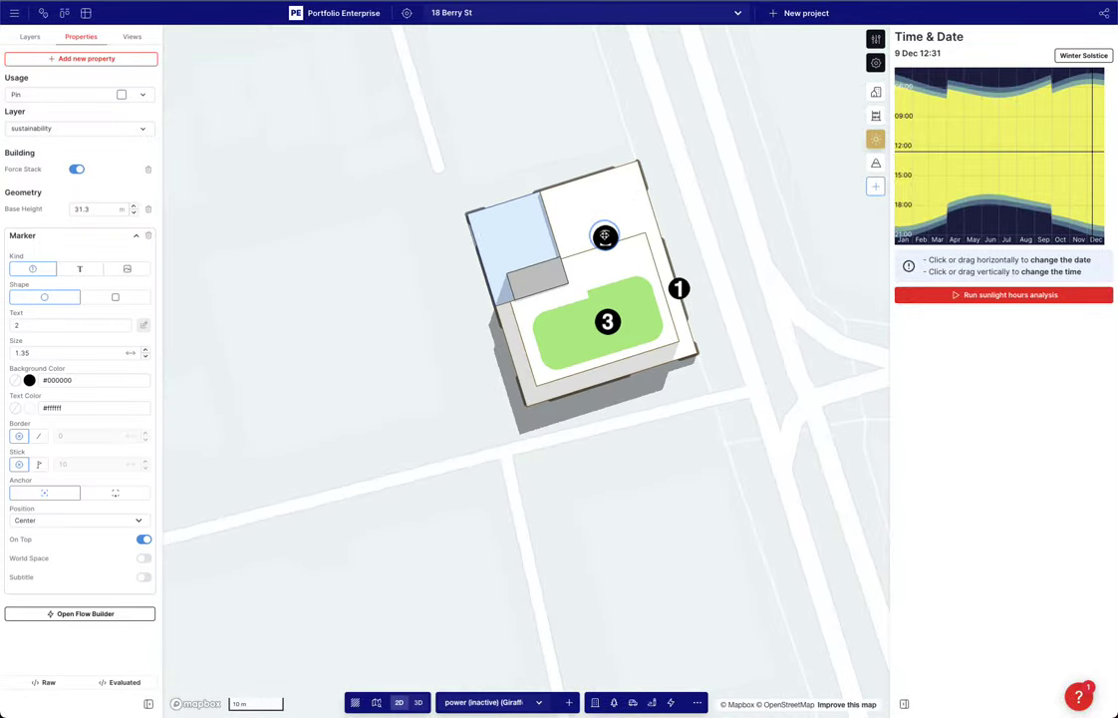
pyautogui.click(784, 223)
# Tilt the map back into 3D and reopen the sustainability view
pyautogui.press('t')
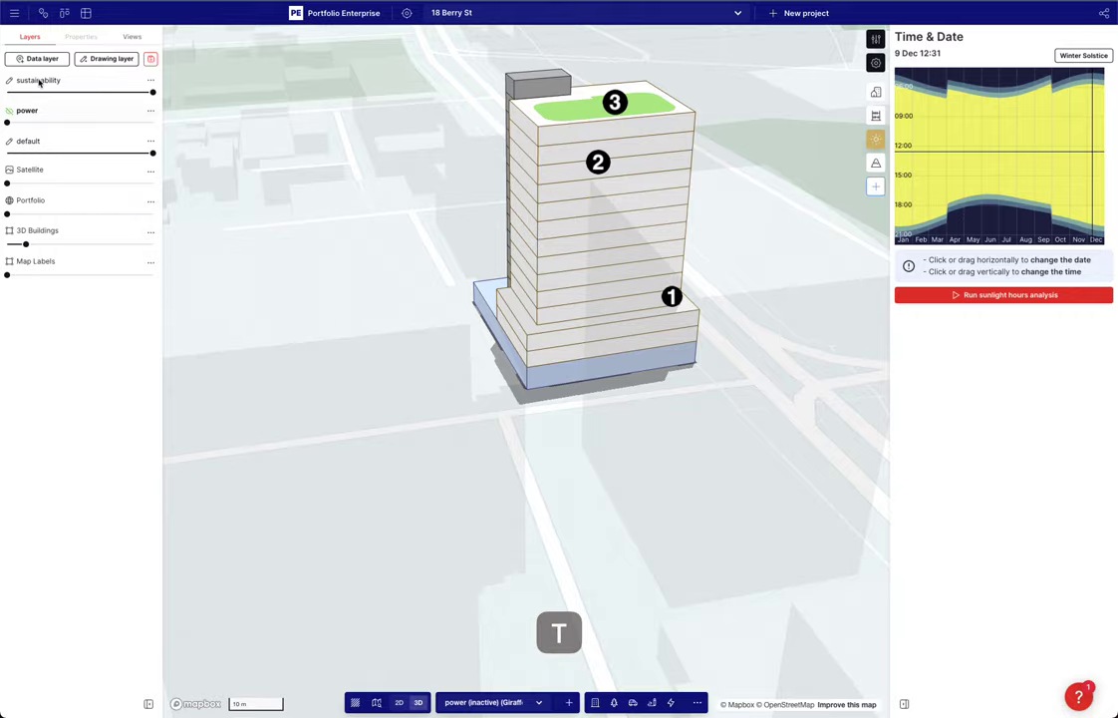
pyautogui.click(129, 37)
pyautogui.click(96, 295)
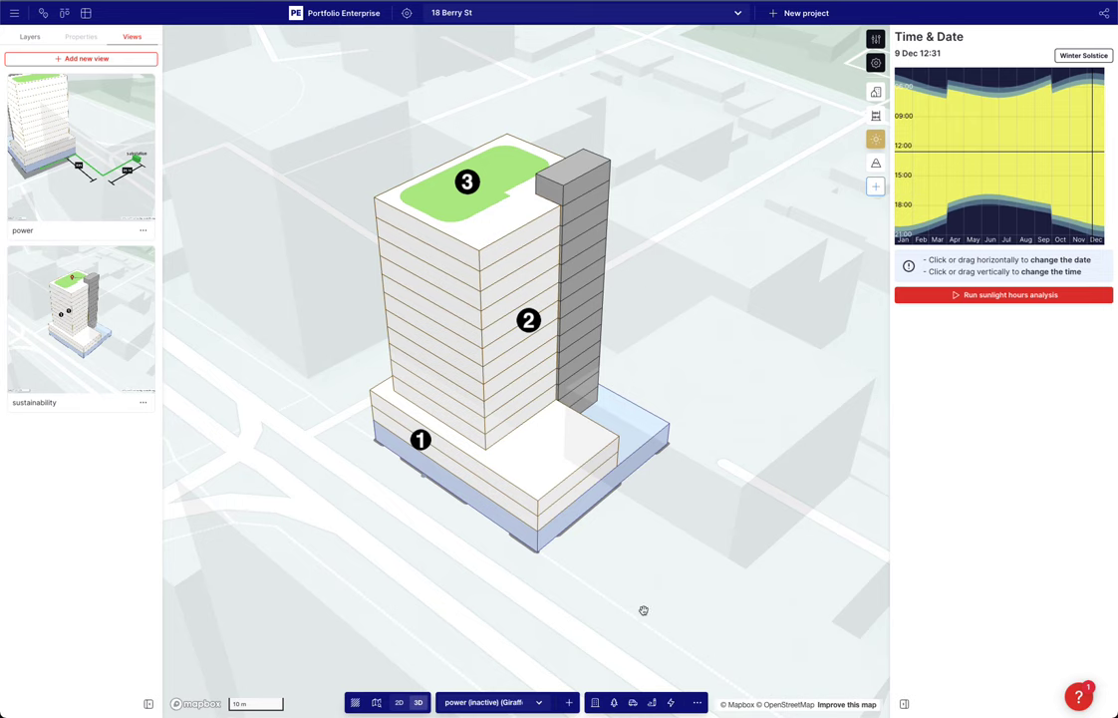
# After a failed leader attempt on the hidden power layer, make sustainability the drawing layer
pyautogui.click(652, 702)
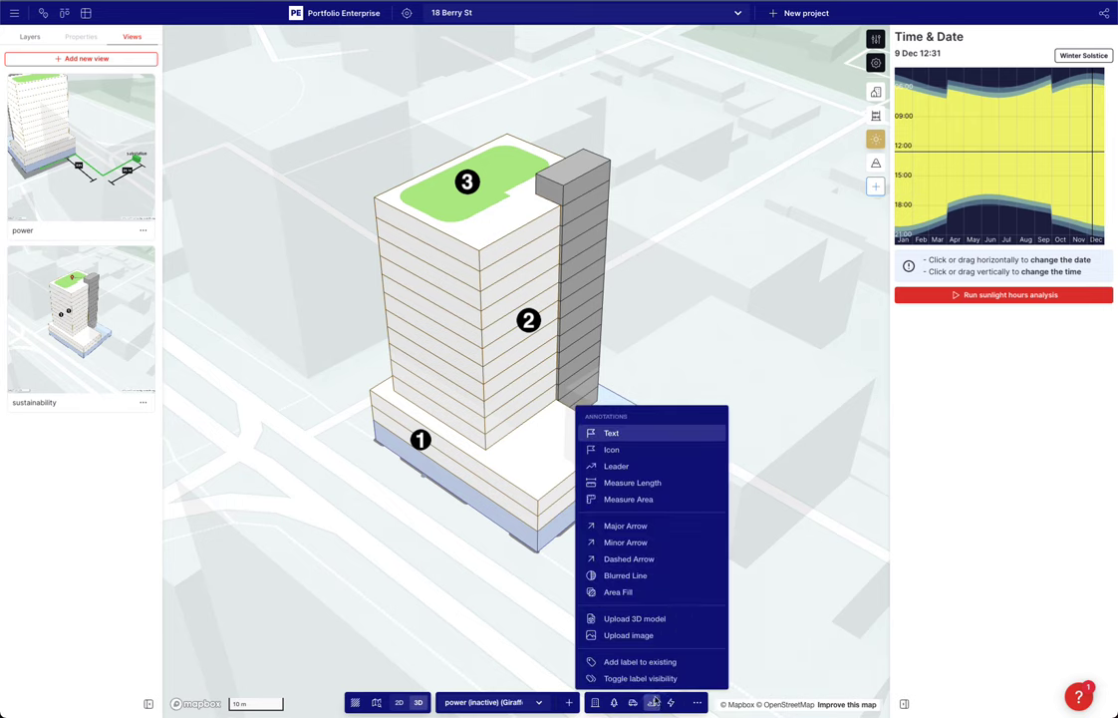
pyautogui.click(634, 472)
pyautogui.click(601, 507)
pyautogui.click(695, 553)
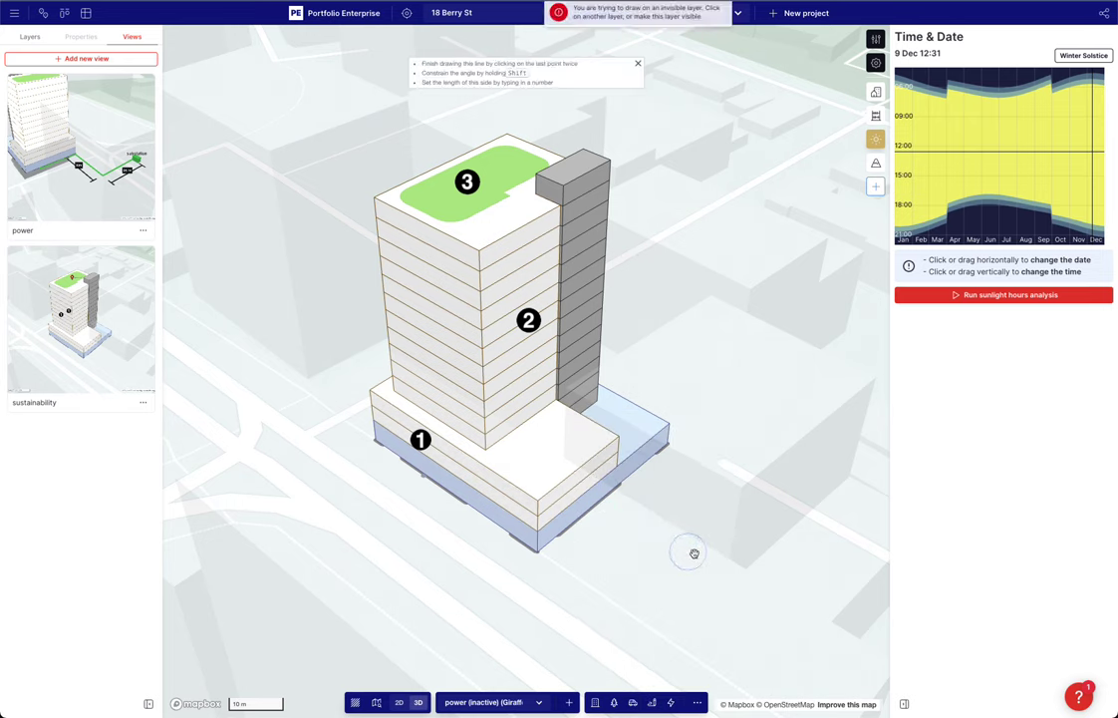
pyautogui.click(30, 35)
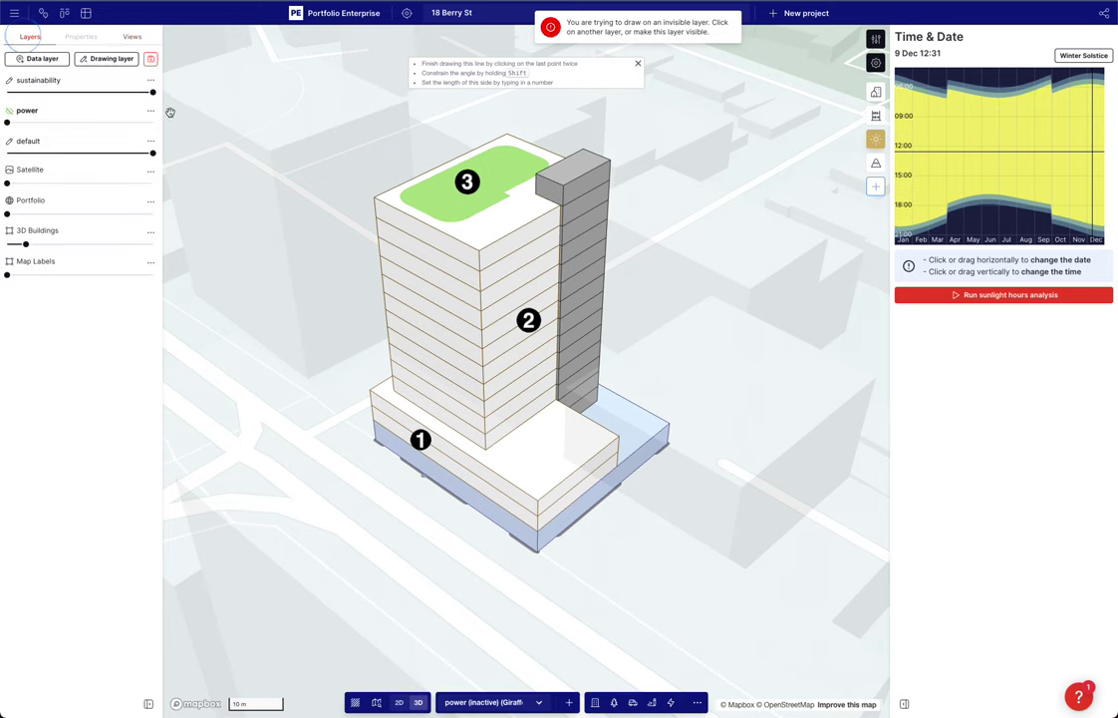
pyautogui.click(5, 81)
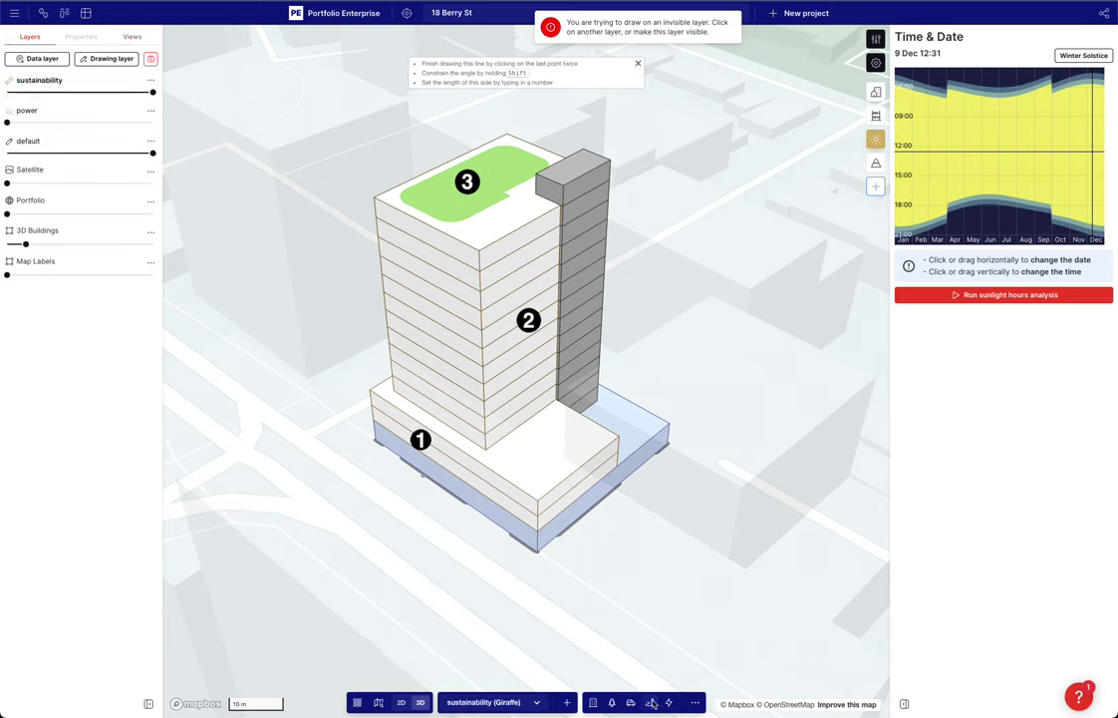
# Draw an arrow line annotation pointing toward the podium and adjust its endpoints
pyautogui.click(650, 701)
pyautogui.click(628, 483)
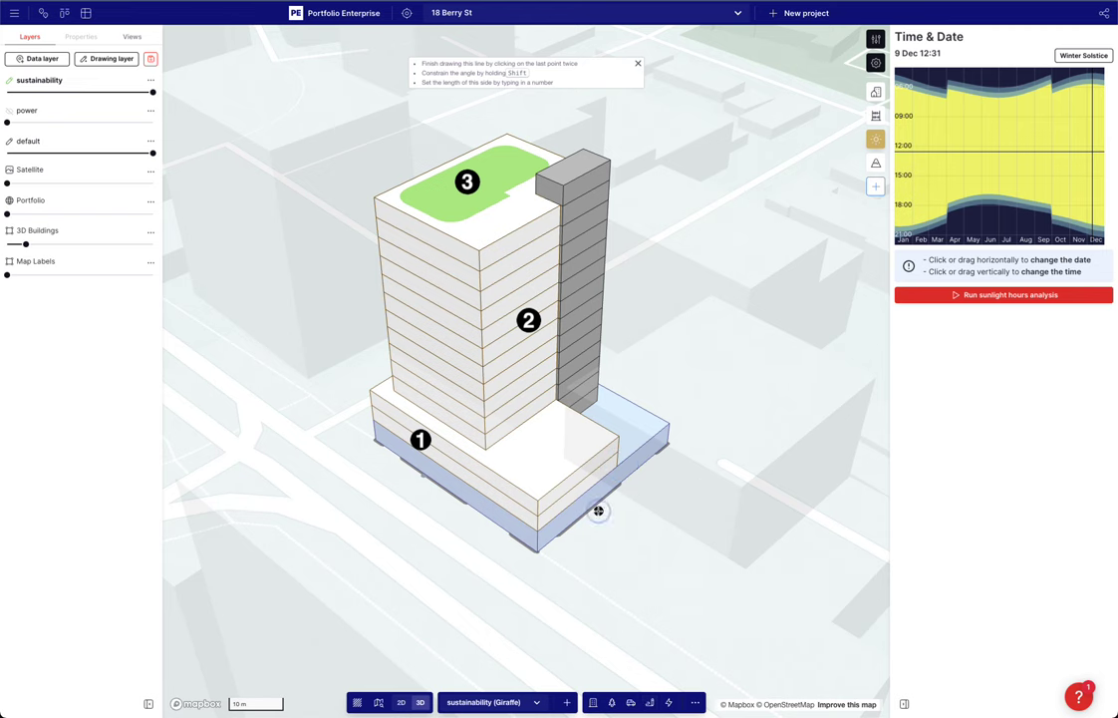
pyautogui.click(598, 510)
pyautogui.doubleClick(710, 563)
pyautogui.moveTo(598, 510); pyautogui.dragTo(680, 606)
pyautogui.moveTo(709, 563)
pyautogui.mouseDown()
pyautogui.moveTo(649, 536)
pyautogui.moveTo(572, 544)
pyautogui.mouseUp()
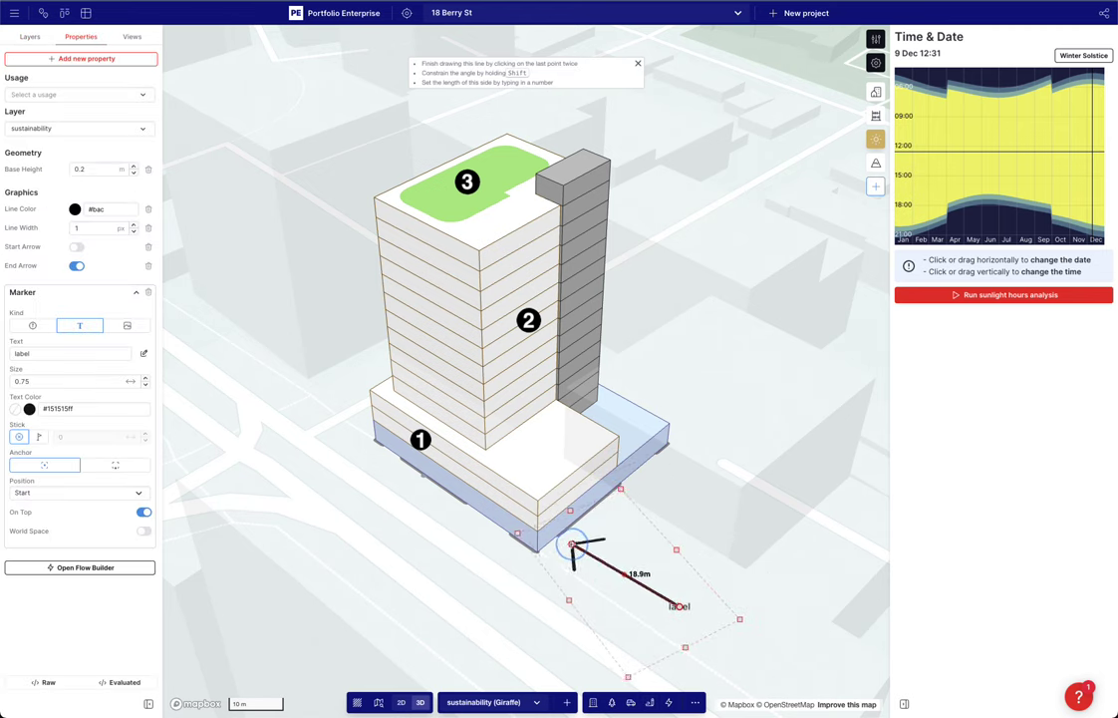
# Label the arrow 'good solar orientation' and move it further from the building
pyautogui.click(33, 355)
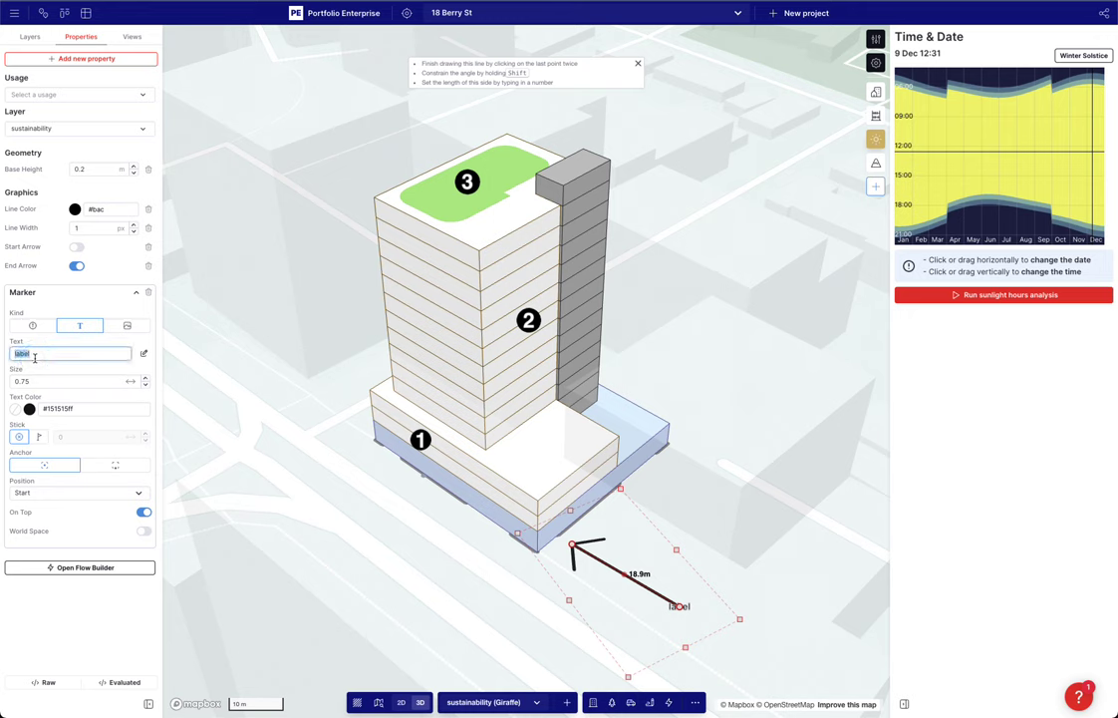
pyautogui.write('good s')
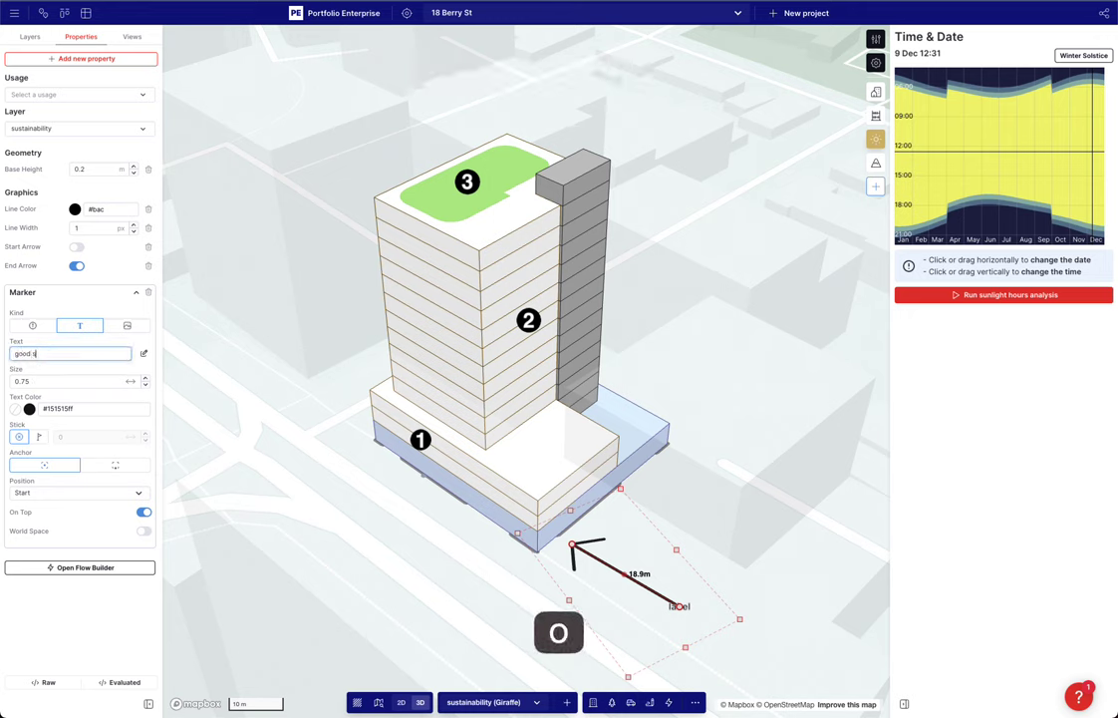
pyautogui.write('olar orientation')
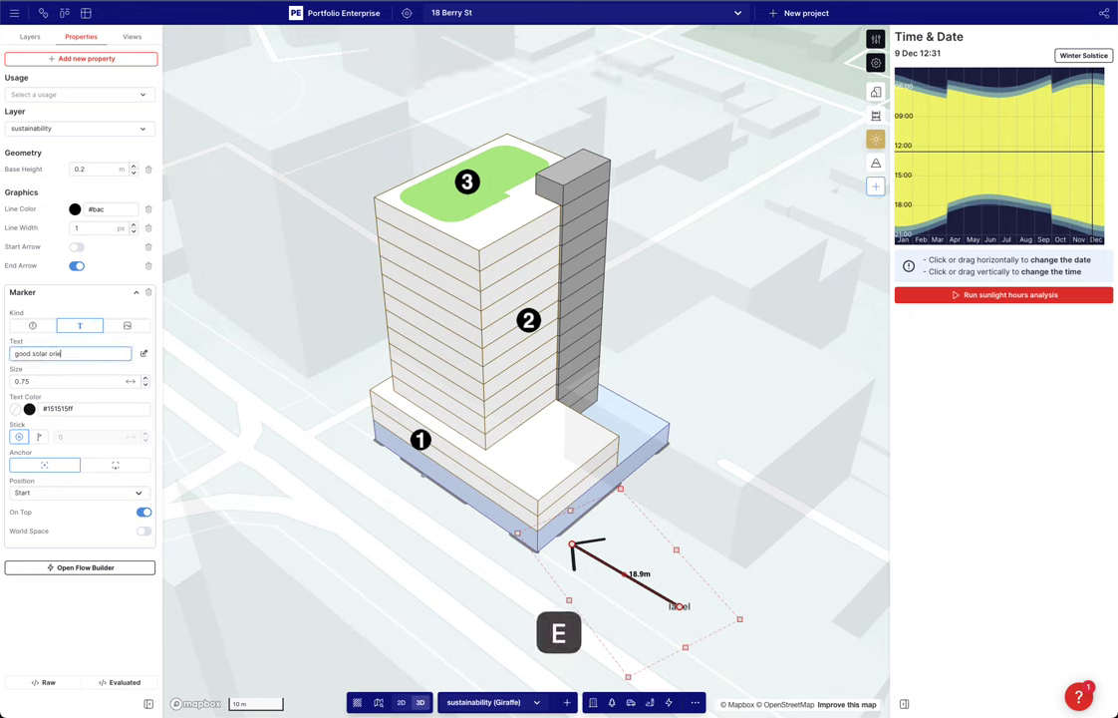
pyautogui.click(39, 340)
pyautogui.moveTo(570, 544)
pyautogui.mouseDown()
pyautogui.moveTo(599, 659)
pyautogui.moveTo(634, 661)
pyautogui.mouseUp()
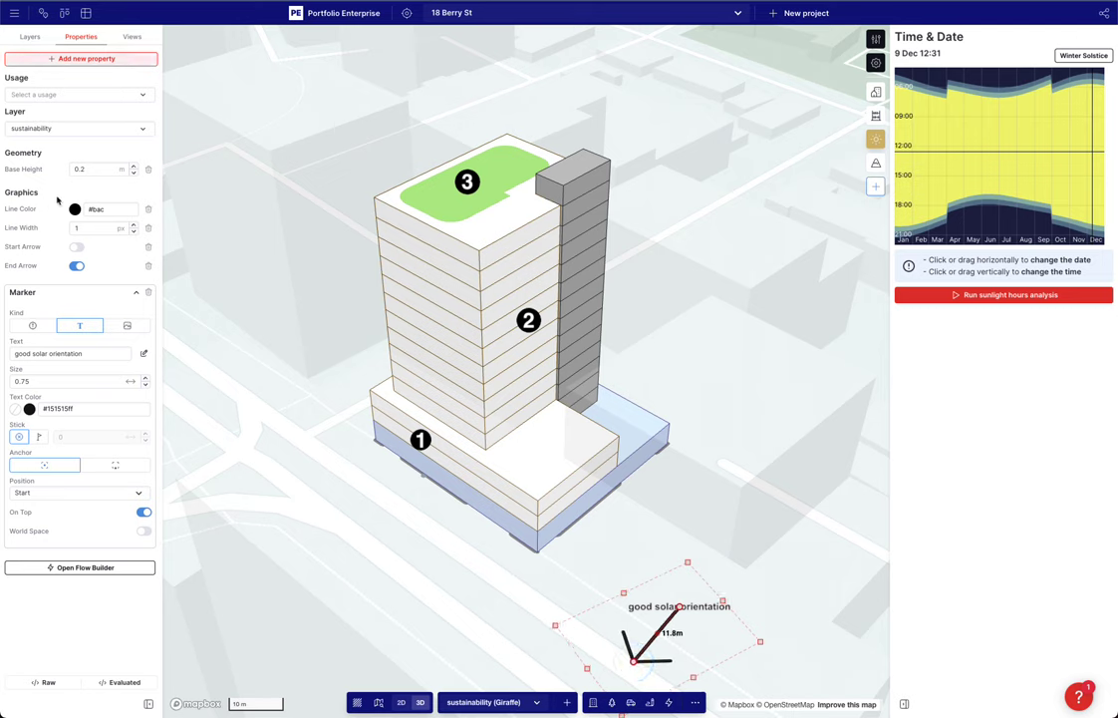
# Add an End Arrow Length property set to 2
pyautogui.click(75, 59)
pyautogui.write('arr')
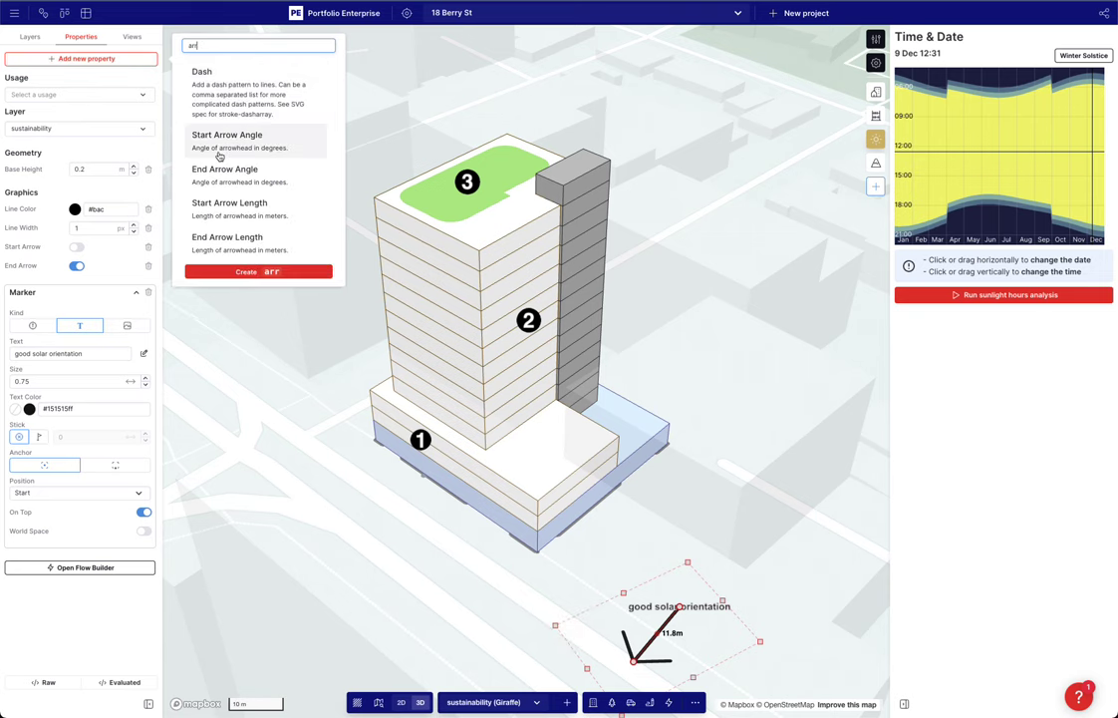
pyautogui.click(229, 240)
pyautogui.click(88, 285)
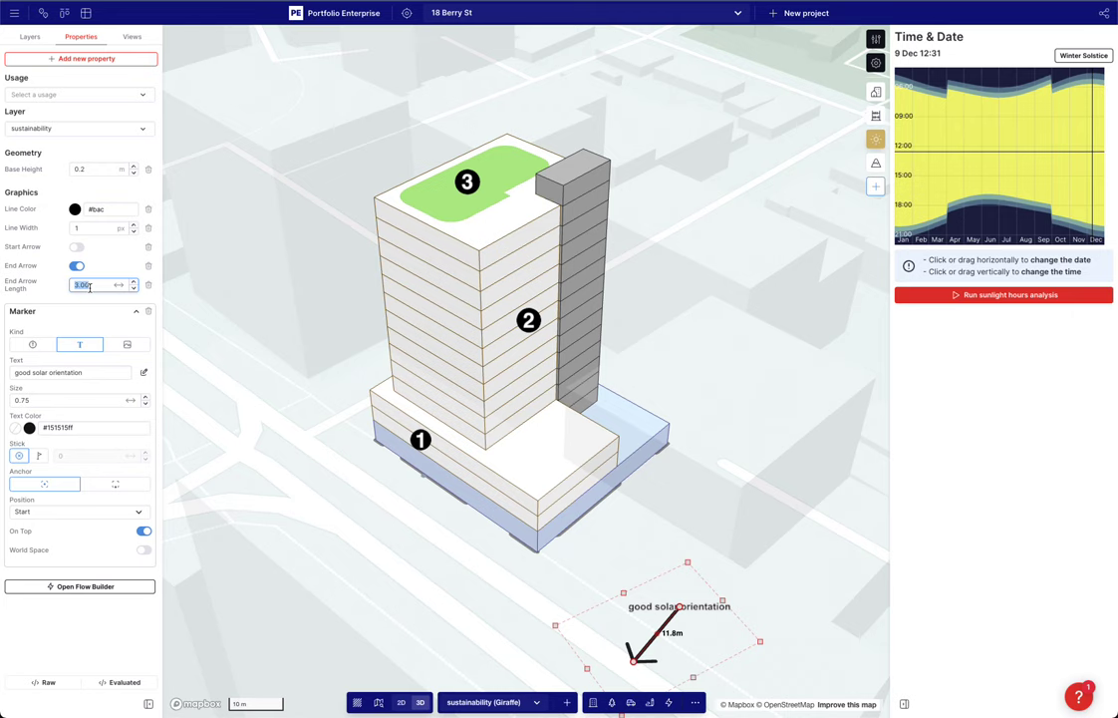
pyautogui.write('2')
pyautogui.press('Return')
# Change the arrow line colour to orange (#ff9900) and shift the arrow up and left
pyautogui.click(75, 209)
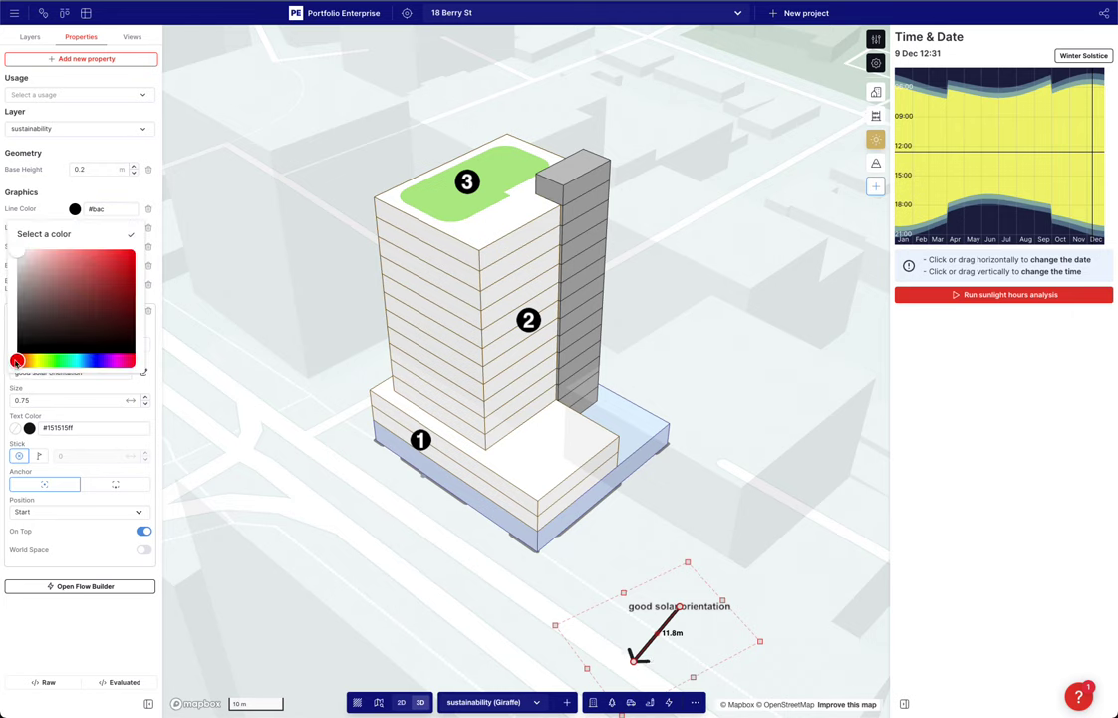
pyautogui.moveTo(17, 361); pyautogui.dragTo(28, 361)
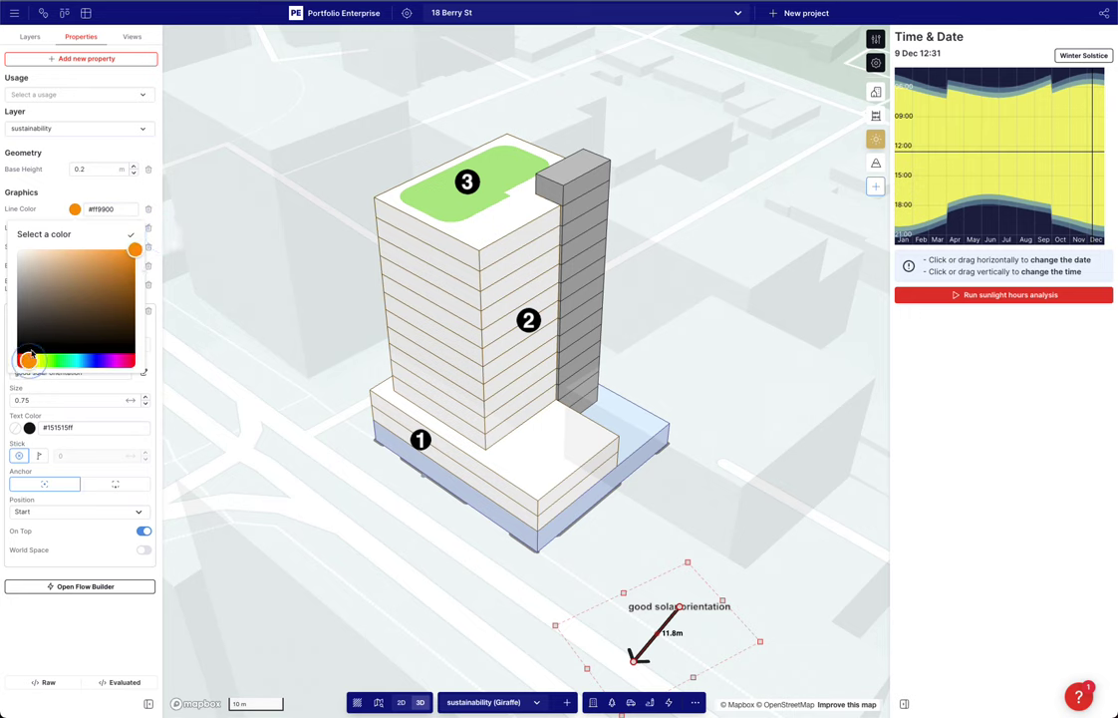
pyautogui.click(53, 163)
pyautogui.moveTo(645, 650); pyautogui.dragTo(528, 608)
# Copy the #ff9900 colour into the label Text Color and move the arrow closer to the building
pyautogui.click(30, 428)
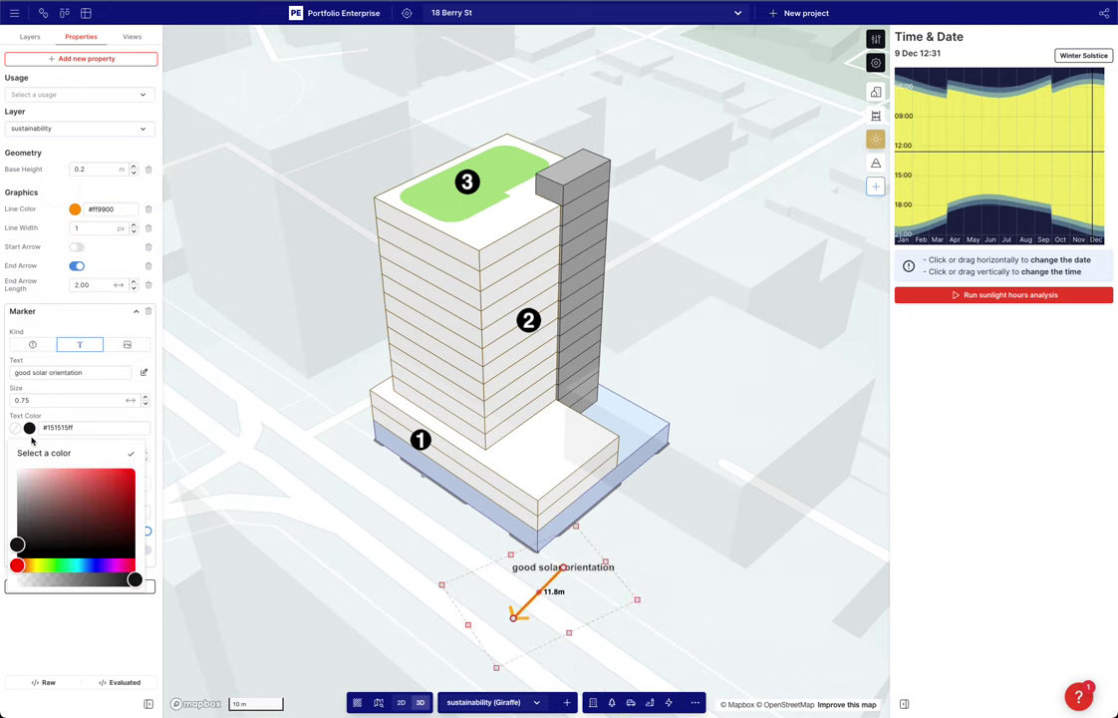
pyautogui.click(118, 206)
pyautogui.press('super+c')
pyautogui.click(69, 428)
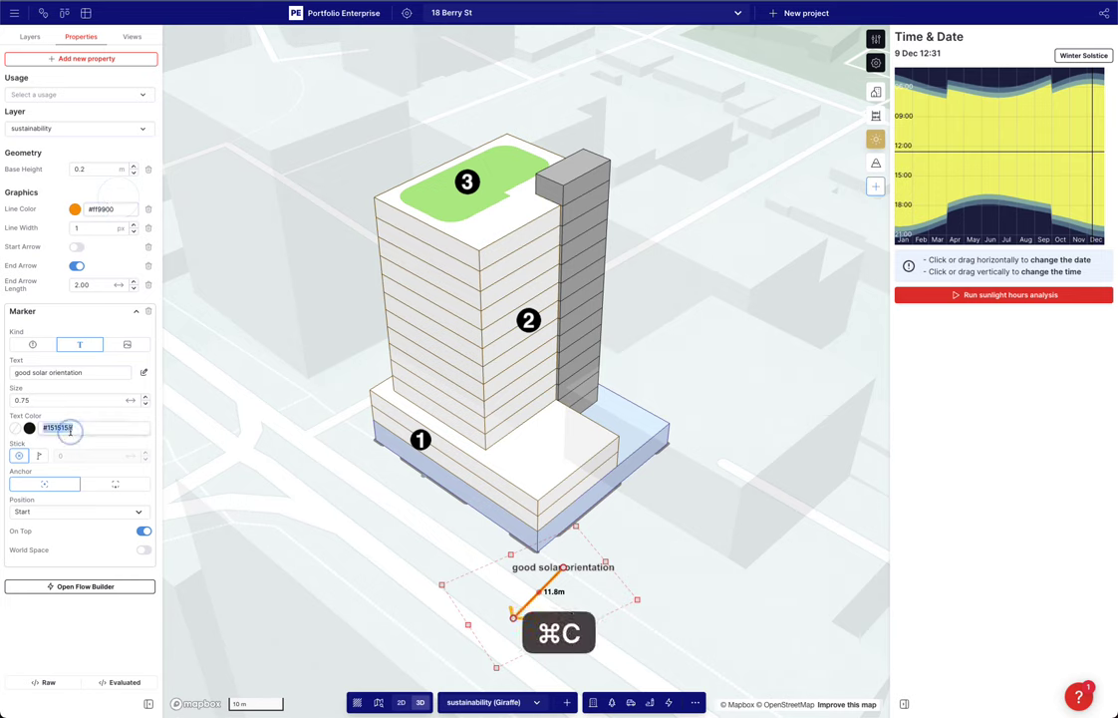
pyautogui.press('super+v')
pyautogui.click(337, 519)
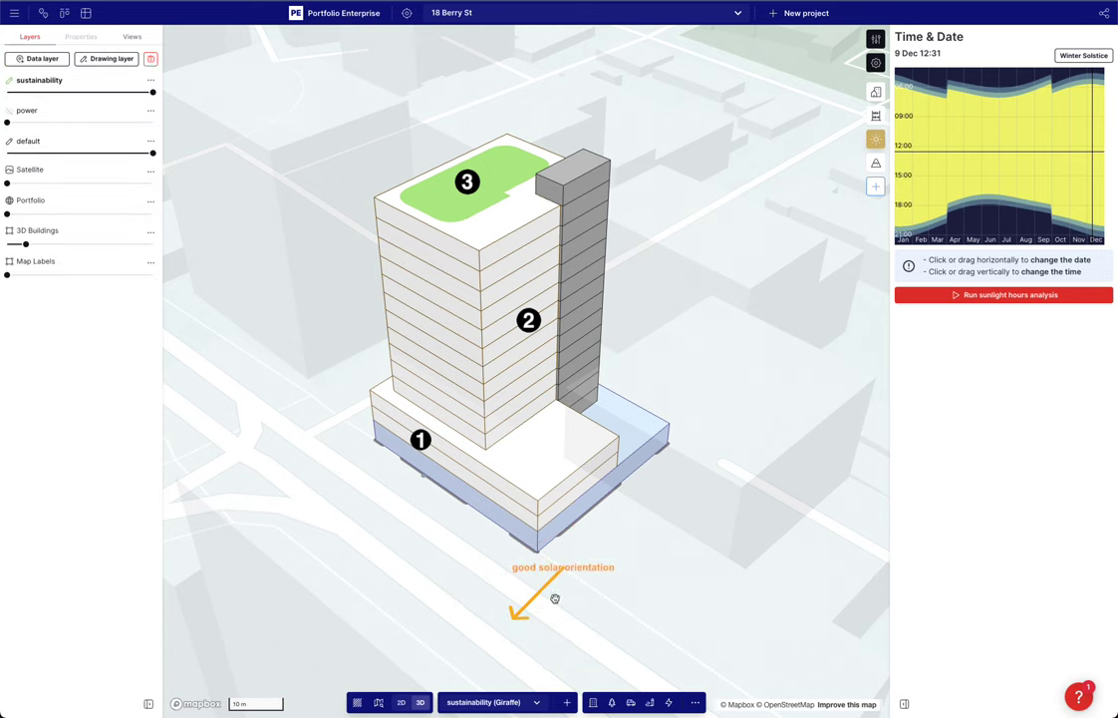
pyautogui.click(525, 606)
pyautogui.moveTo(525, 606); pyautogui.dragTo(424, 576)
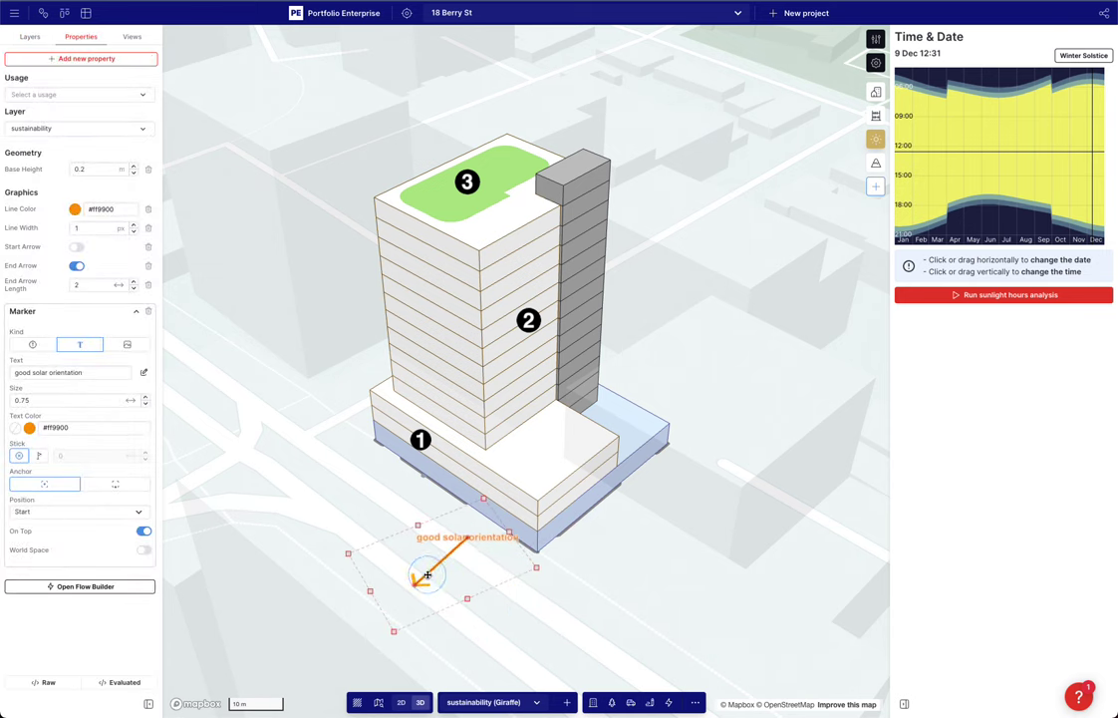
# Add a Base Height property of 25 and move the arrow onto the tower in plan view
pyautogui.click(83, 62)
pyautogui.write('base')
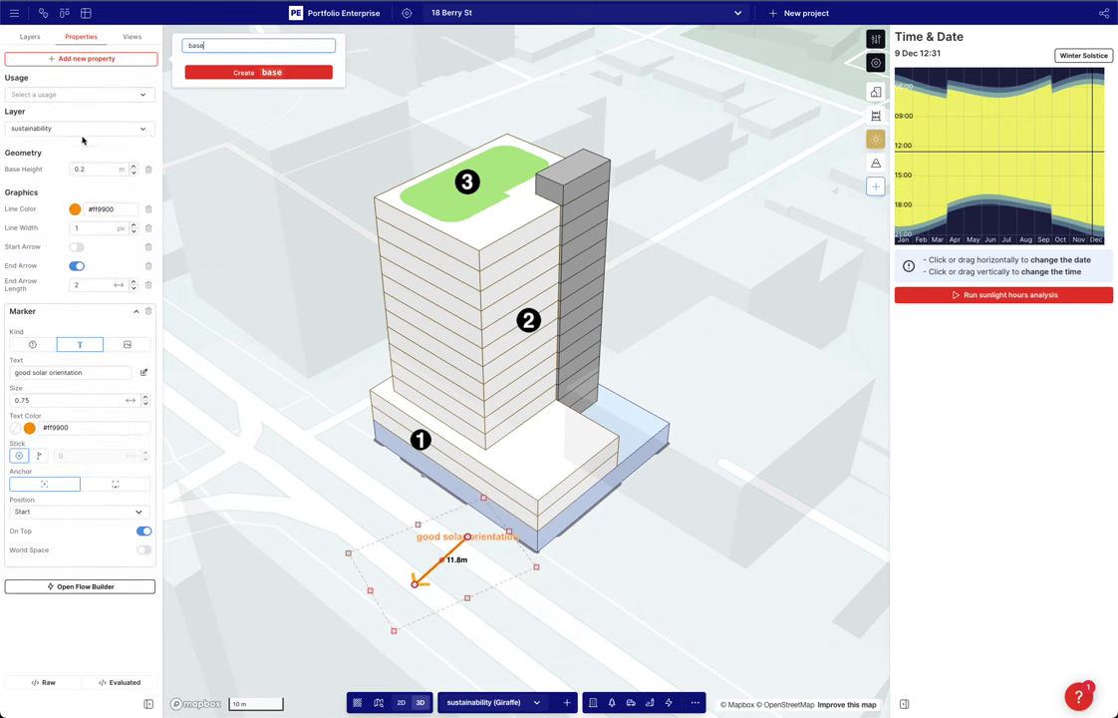
pyautogui.click(99, 170)
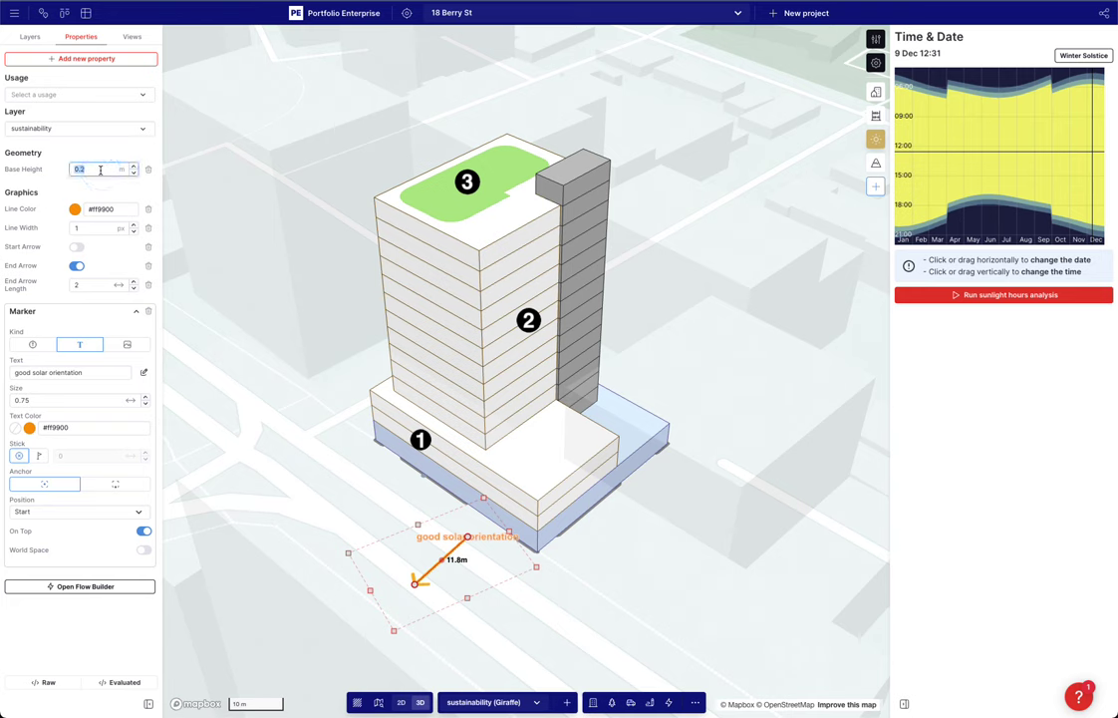
pyautogui.write('25')
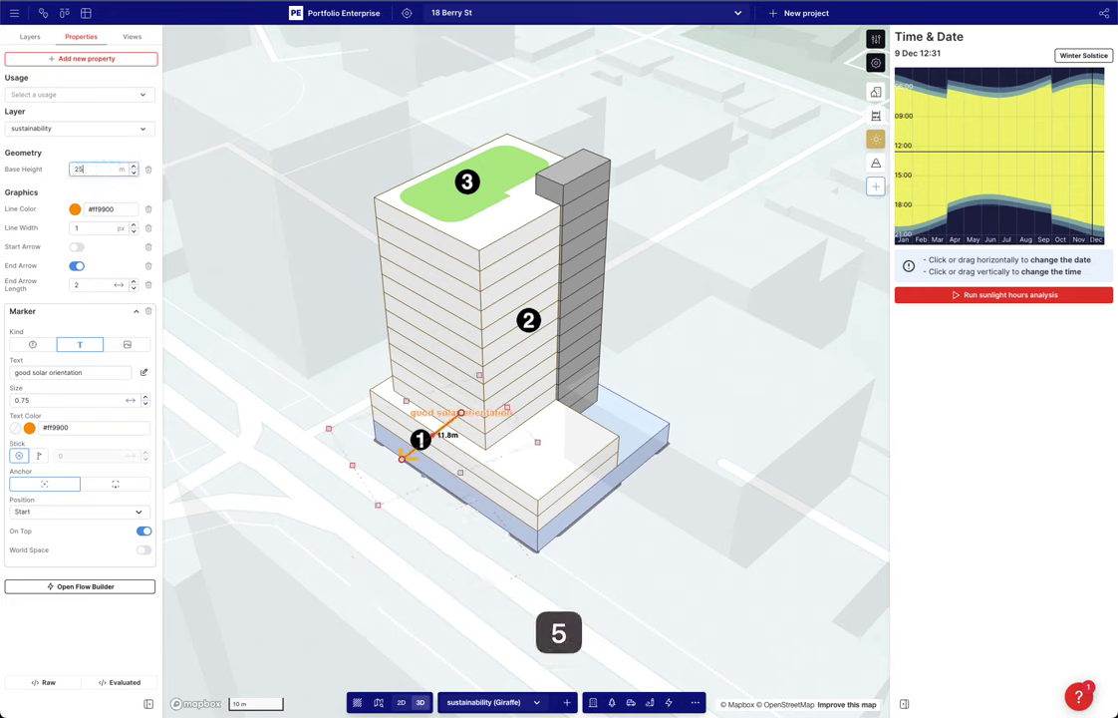
pyautogui.moveTo(450, 425); pyautogui.dragTo(426, 360)
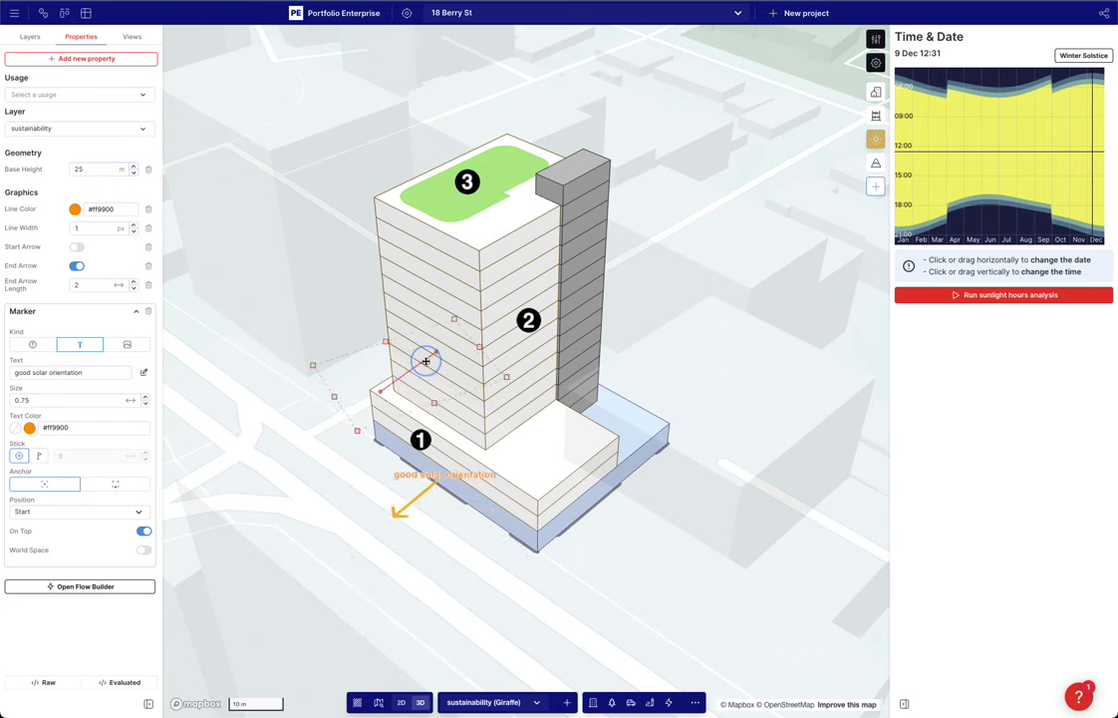
pyautogui.press('t')
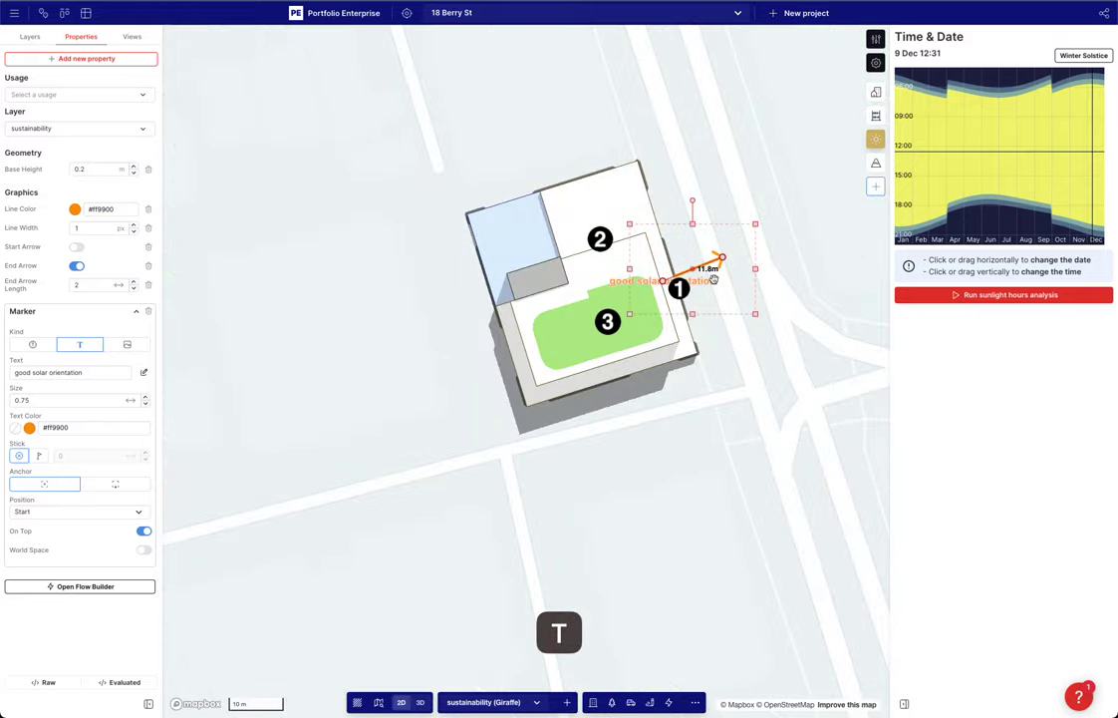
pyautogui.moveTo(713, 275); pyautogui.dragTo(731, 287)
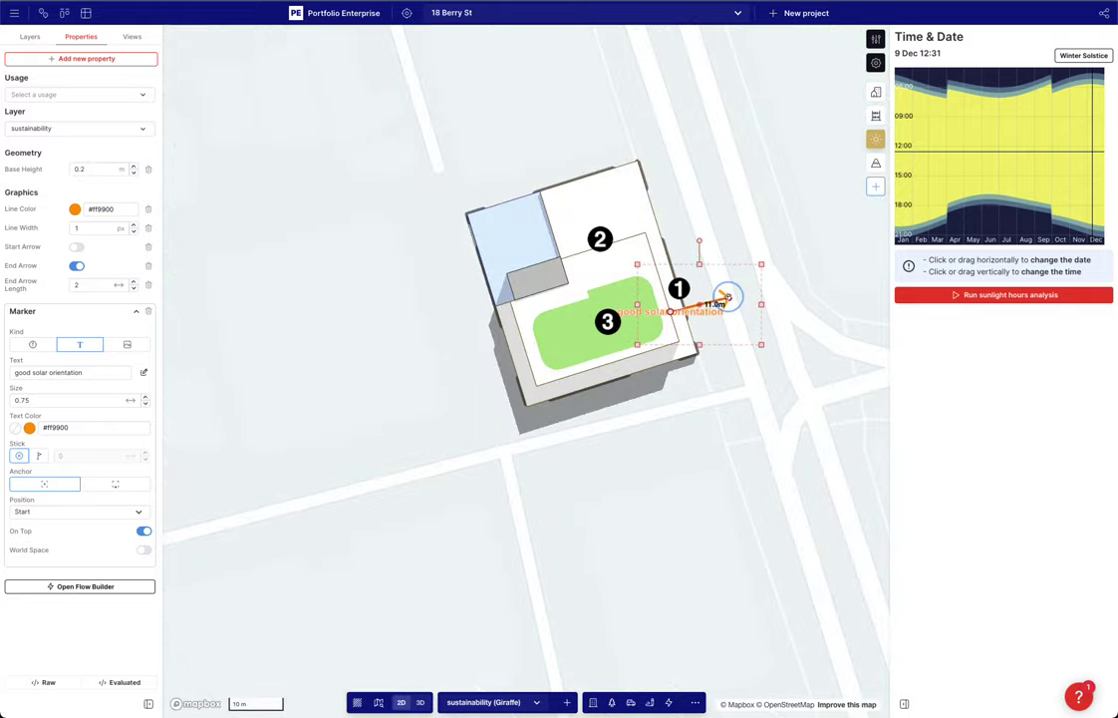
pyautogui.press('t')
pyautogui.moveTo(762, 369); pyautogui.dragTo(693, 370, button='right')
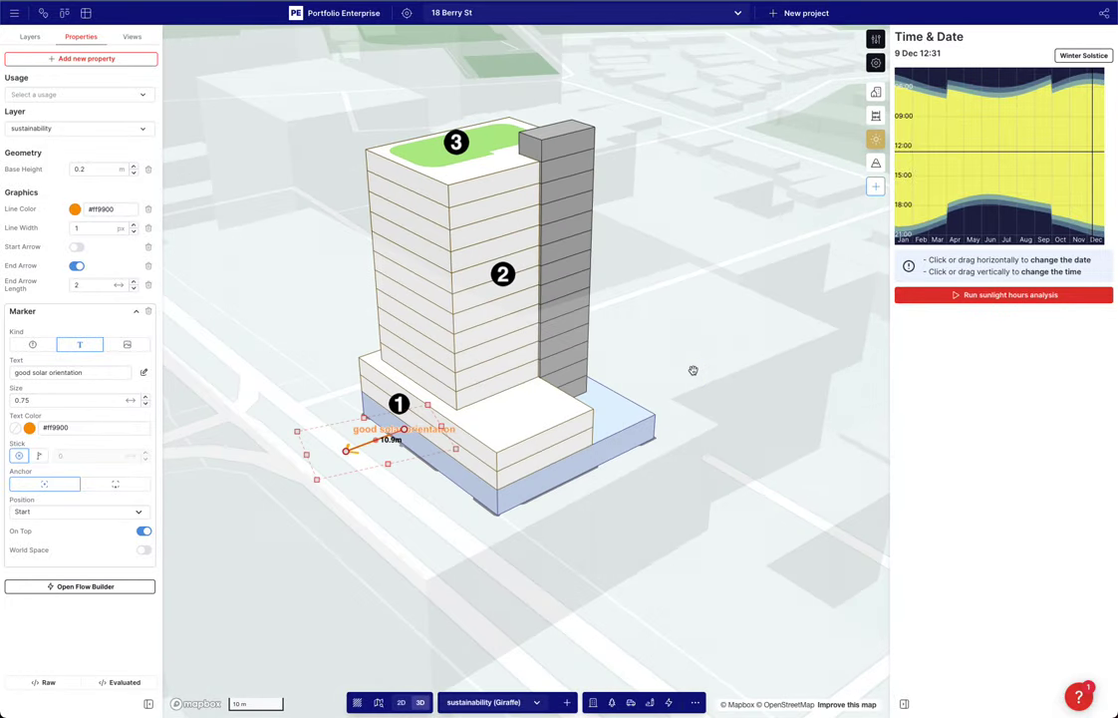
# Confirm the 25 m base height and shorten the arrow against the tower face
pyautogui.doubleClick(80, 168)
pyautogui.write('25')
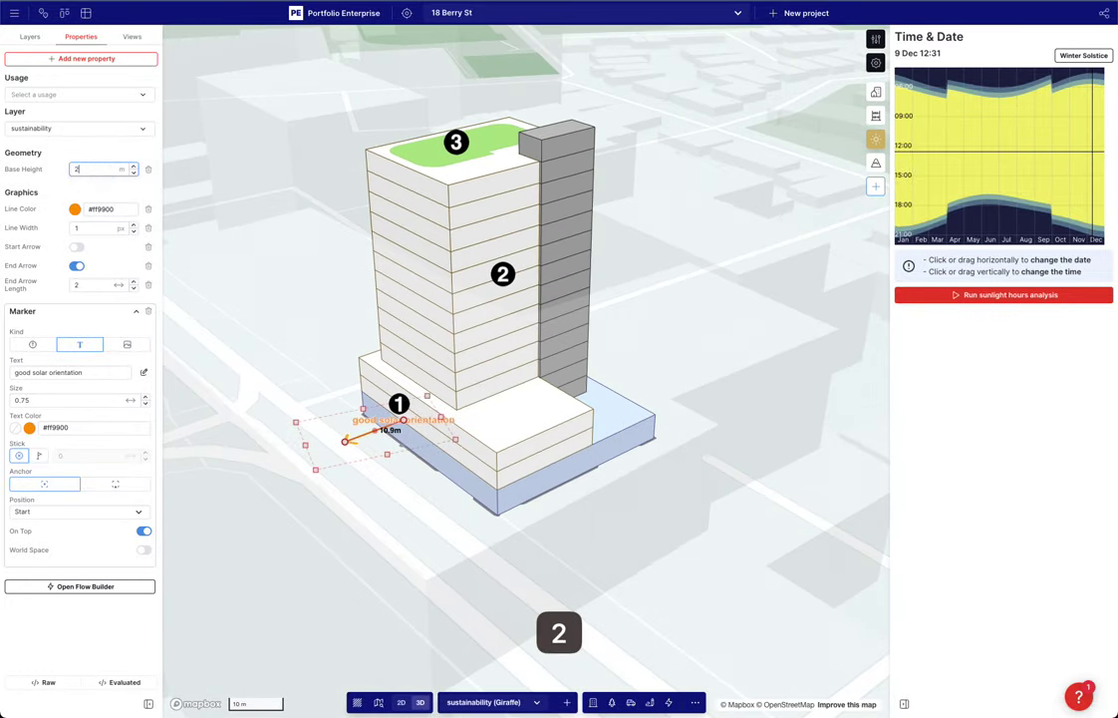
pyautogui.click(65, 156)
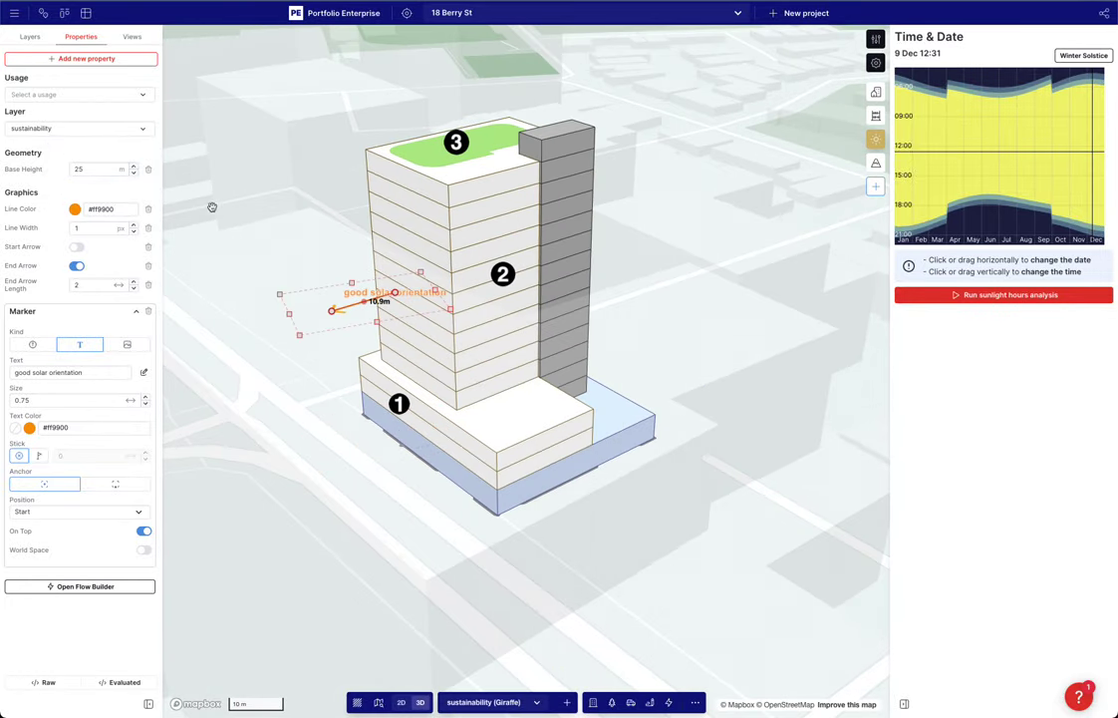
pyautogui.click(228, 211)
pyautogui.scroll(3, 284, 214)
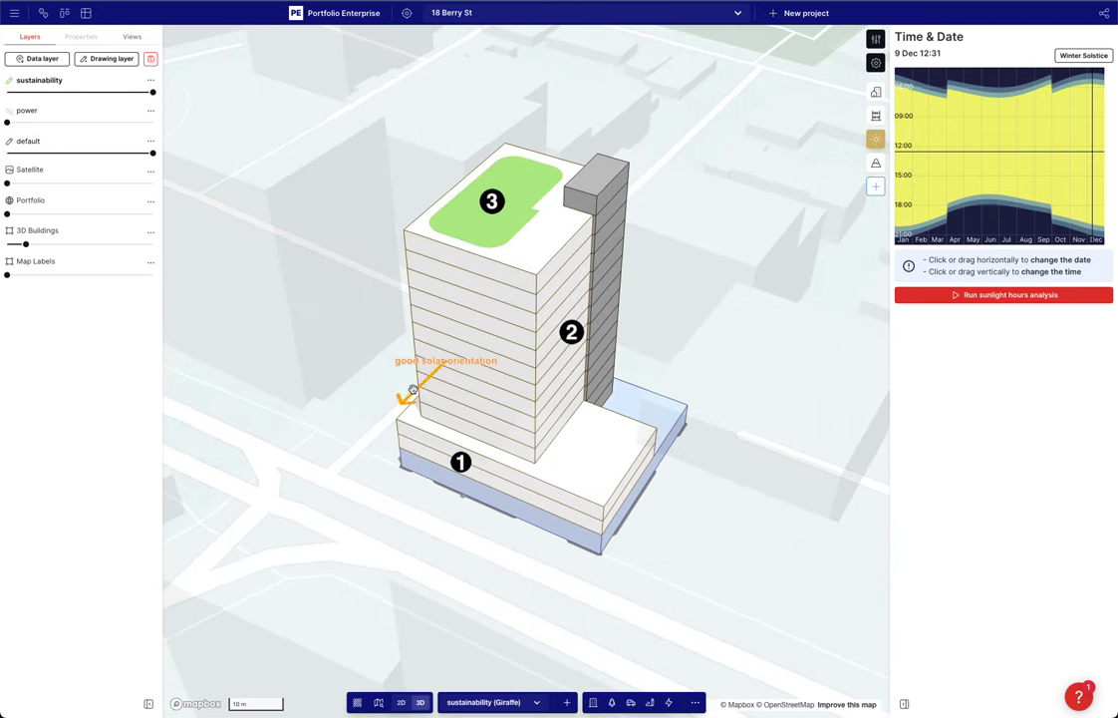
pyautogui.click(410, 396)
pyautogui.moveTo(413, 395); pyautogui.dragTo(436, 398)
# Darken the arrow's label text colour to brown (#975b00)
pyautogui.click(31, 428)
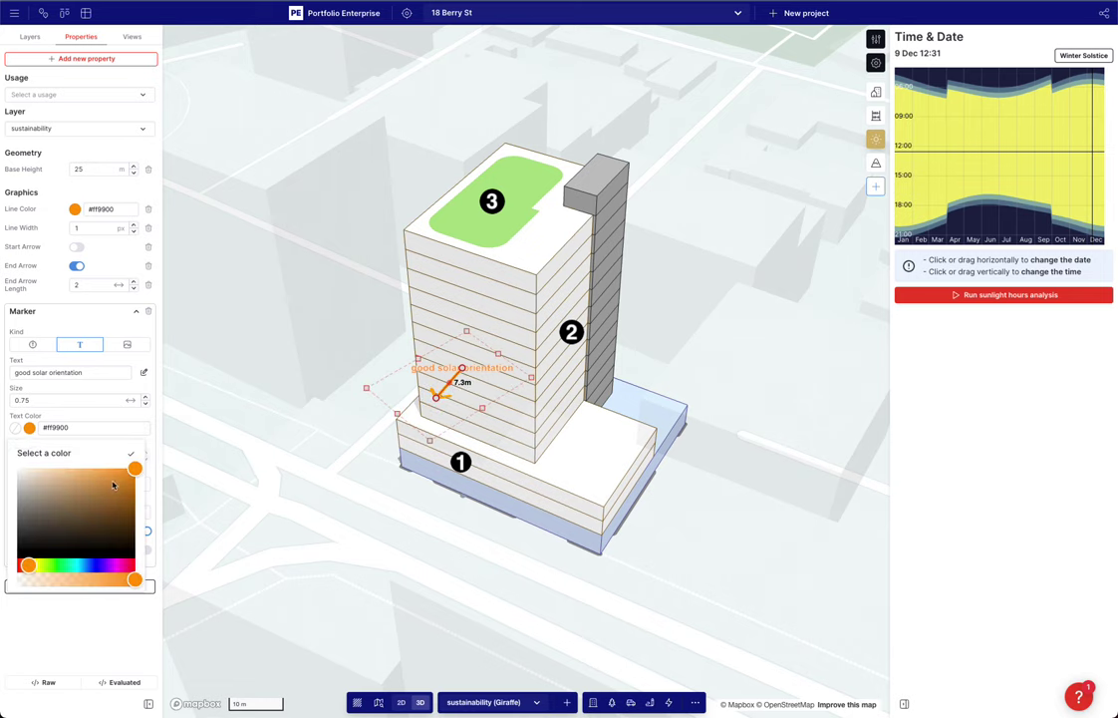
pyautogui.moveTo(116, 487); pyautogui.dragTo(150, 505)
pyautogui.click(127, 419)
pyautogui.click(332, 379)
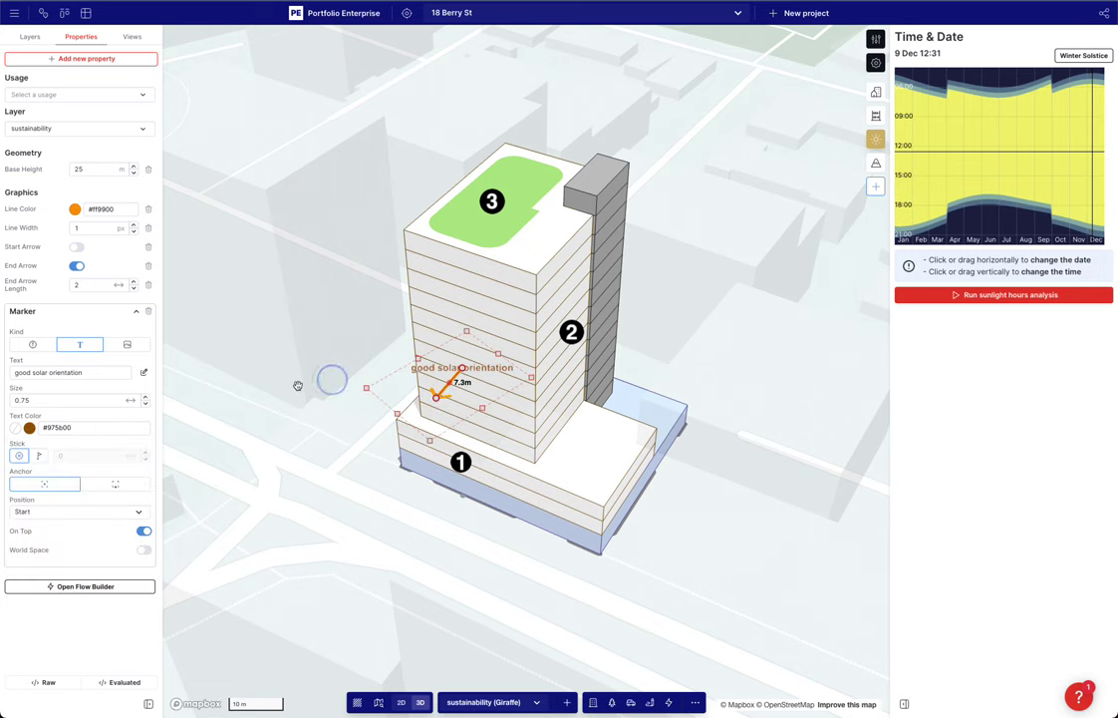
pyautogui.click(298, 386)
pyautogui.moveTo(791, 422); pyautogui.dragTo(788, 431, button='right')
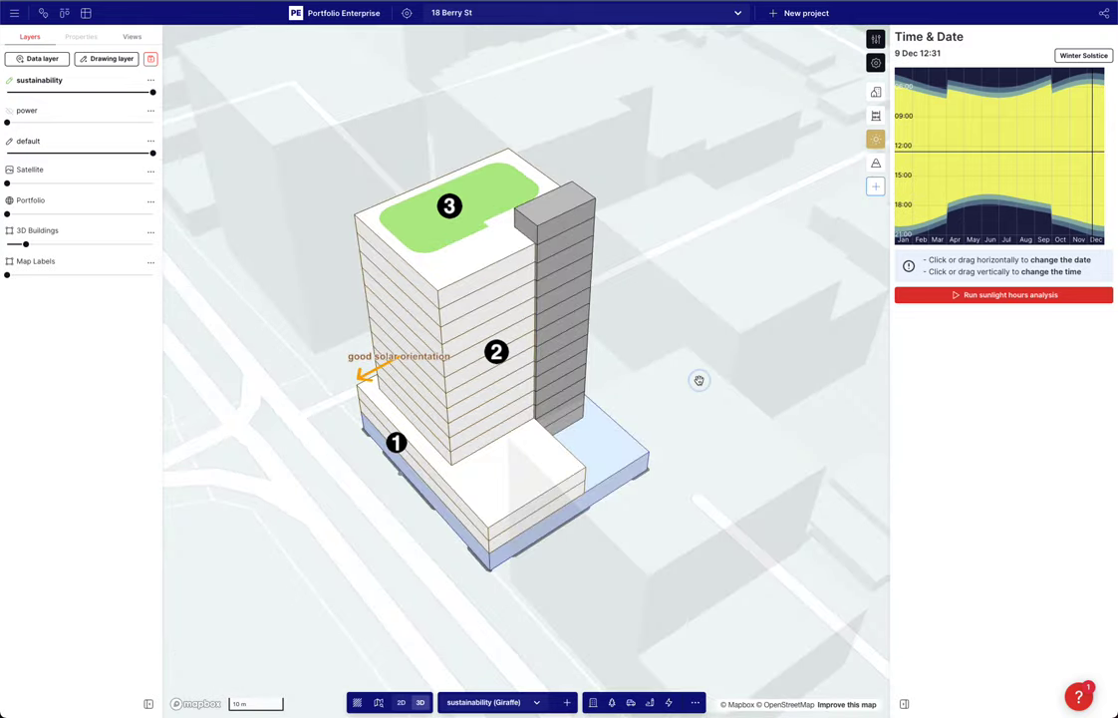
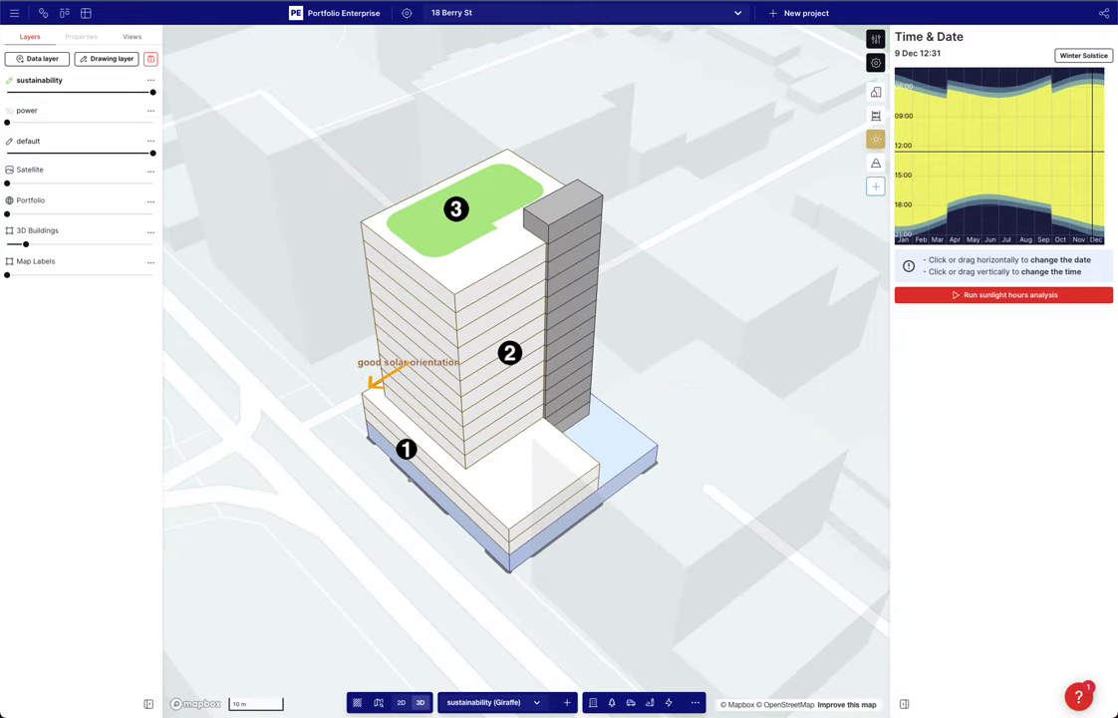
# Search the app list for 'place' and add the Places app to the project
pyautogui.press('super')
pyautogui.click(875, 186)
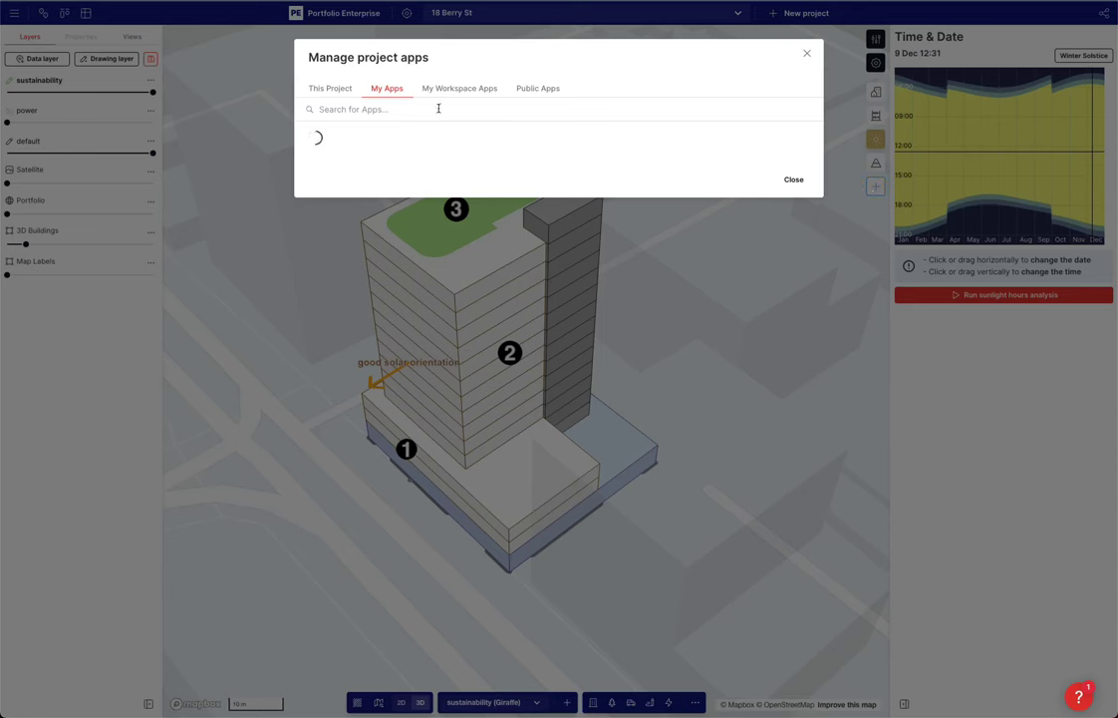
pyautogui.click(536, 88)
pyautogui.click(391, 88)
pyautogui.click(392, 108)
pyautogui.write('place')
pyautogui.click(624, 139)
pyautogui.click(754, 325)
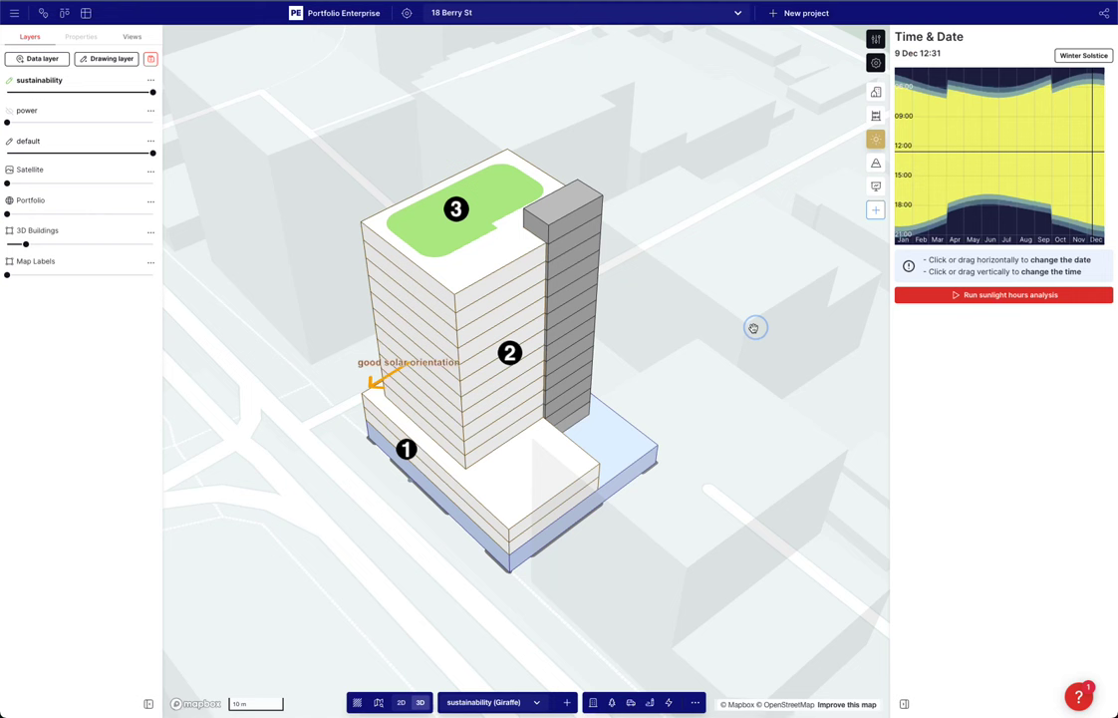
# Give the Places app a light red #ff8282 top bar and save its settings
pyautogui.click(877, 187)
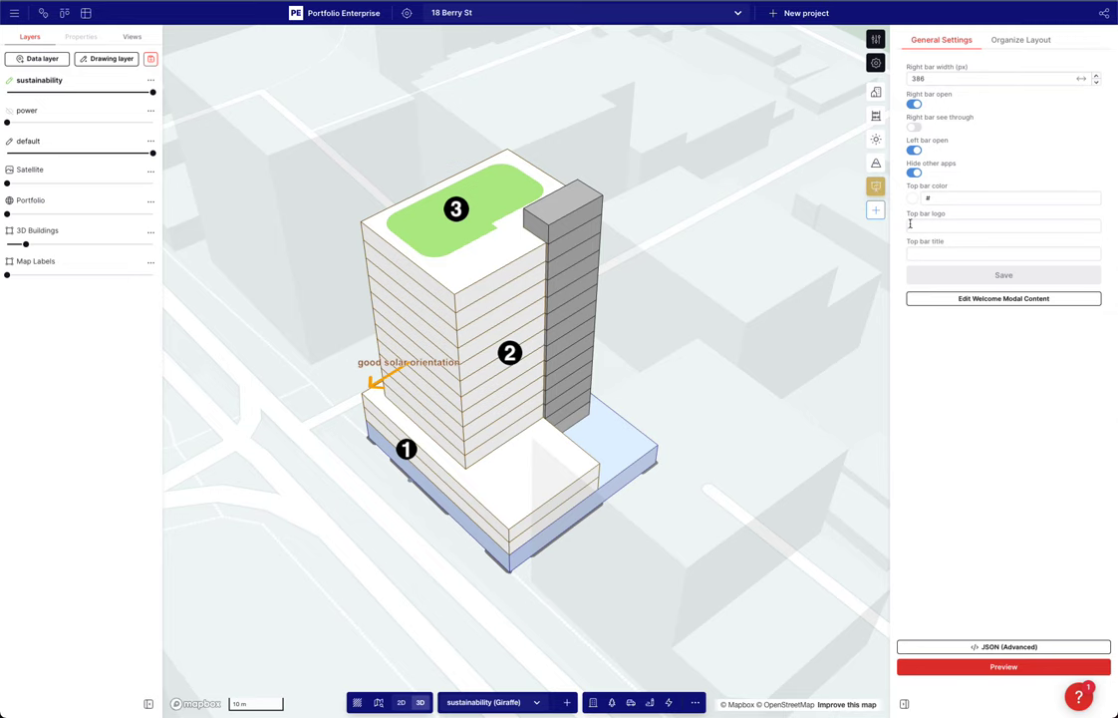
pyautogui.click(912, 199)
pyautogui.click(911, 242)
pyautogui.click(989, 172)
pyautogui.click(961, 275)
# Create power and sustainability locations from their matching saved views
pyautogui.click(1014, 40)
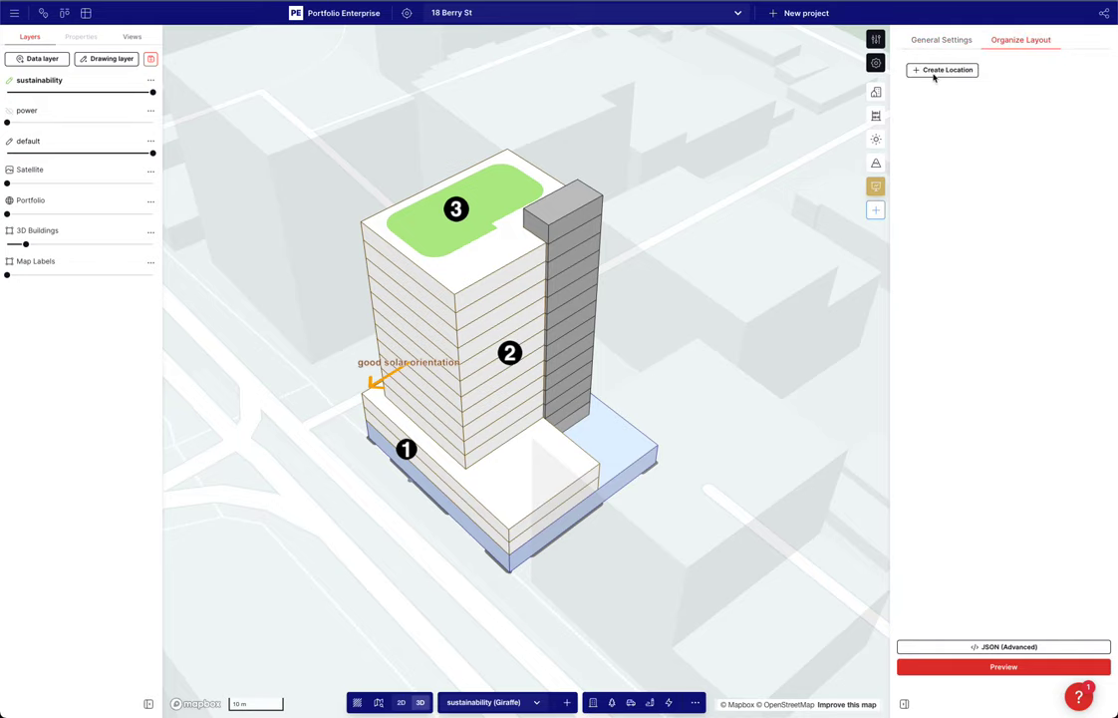
pyautogui.click(944, 70)
pyautogui.click(547, 93)
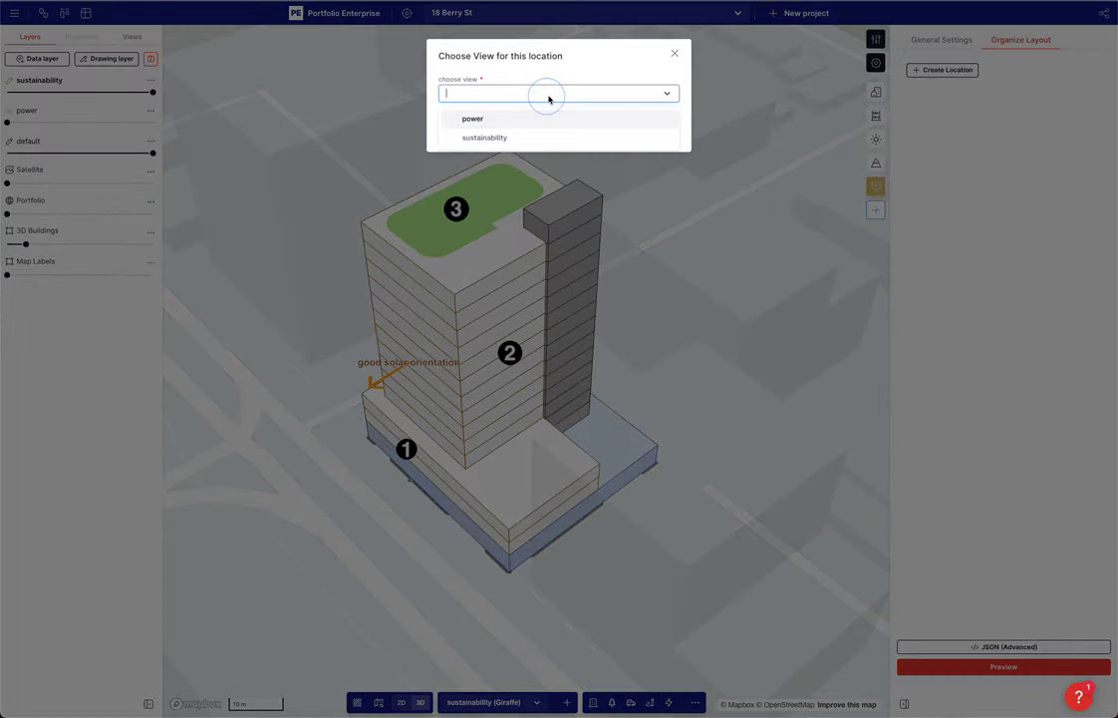
pyautogui.click(493, 118)
pyautogui.click(651, 131)
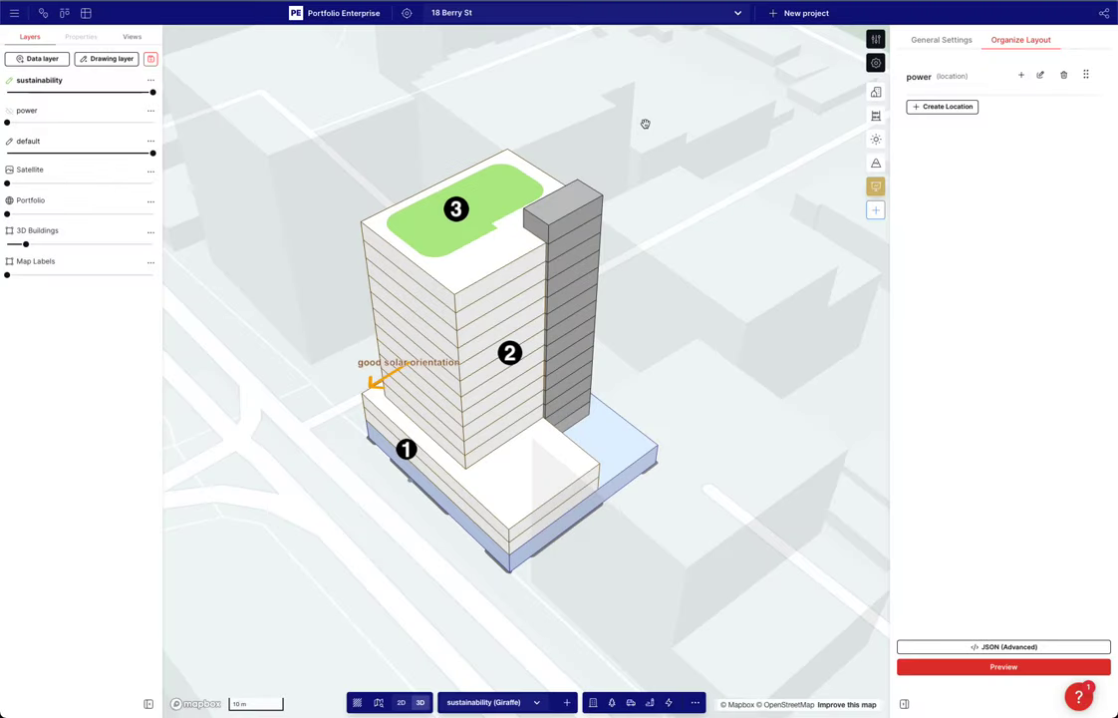
pyautogui.click(942, 107)
pyautogui.click(502, 94)
pyautogui.click(478, 137)
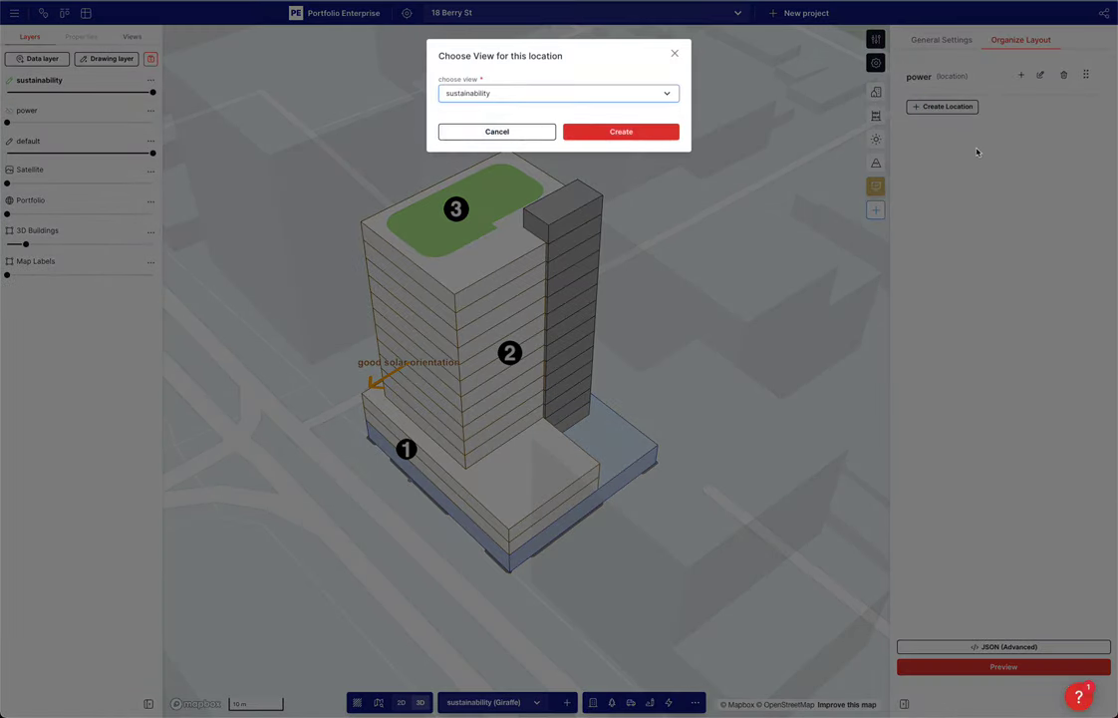
pyautogui.click(644, 130)
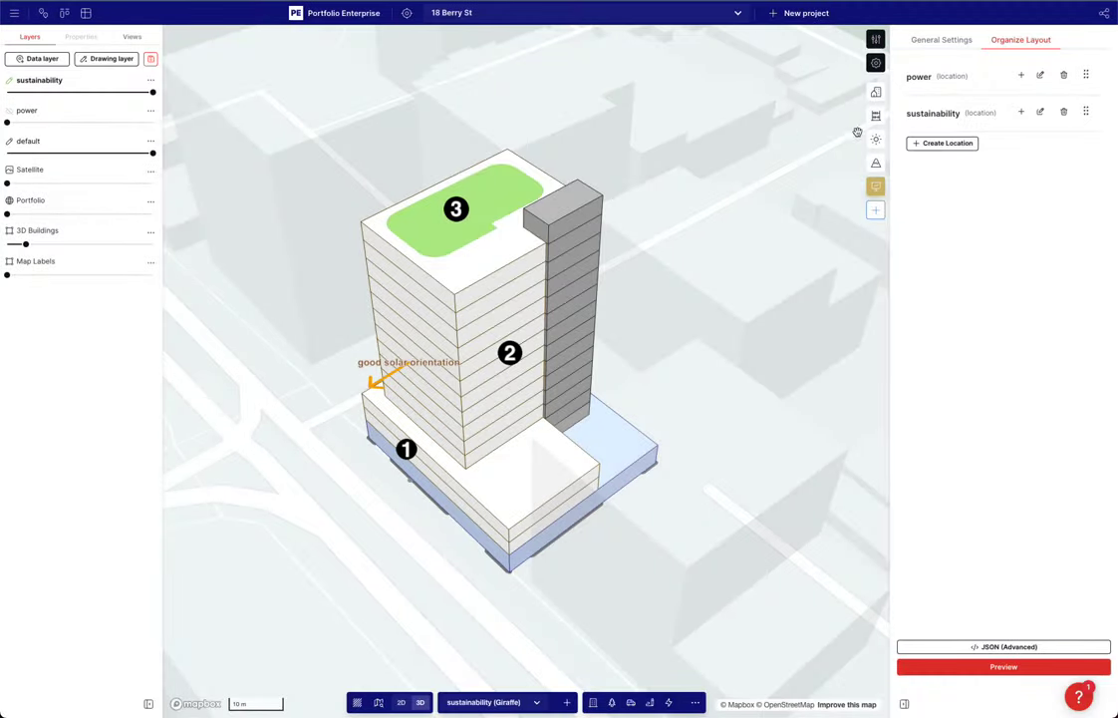
# Reassign the power view to the power location and choose the sustainability view for the other
pyautogui.click(1039, 77)
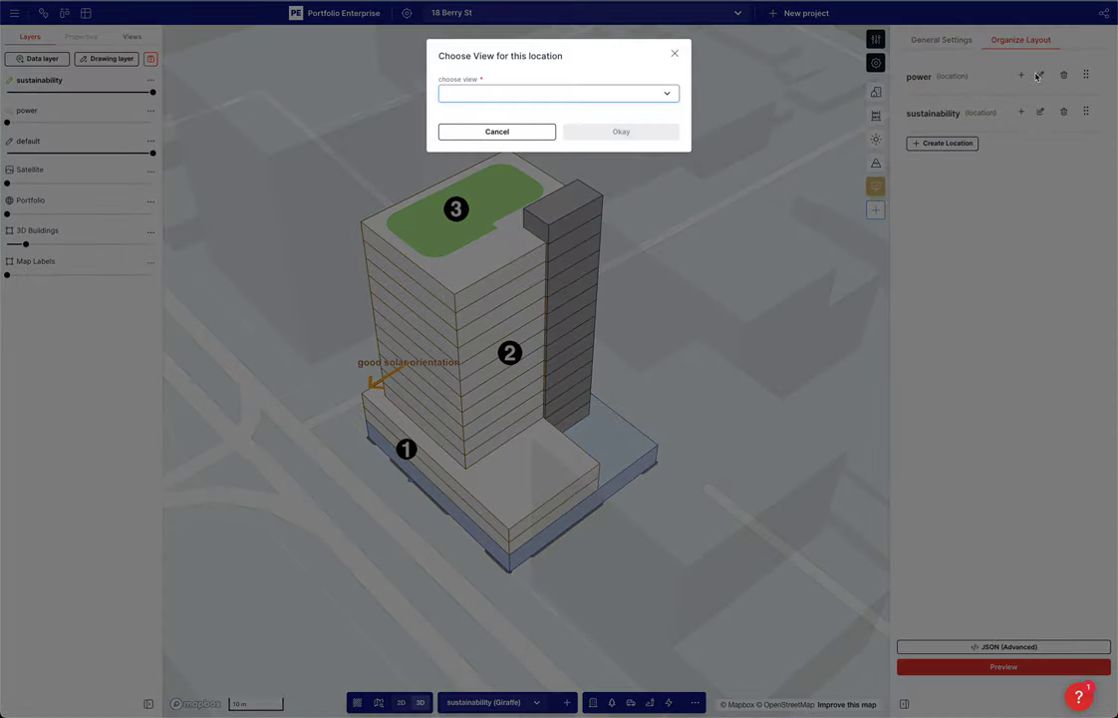
pyautogui.click(608, 93)
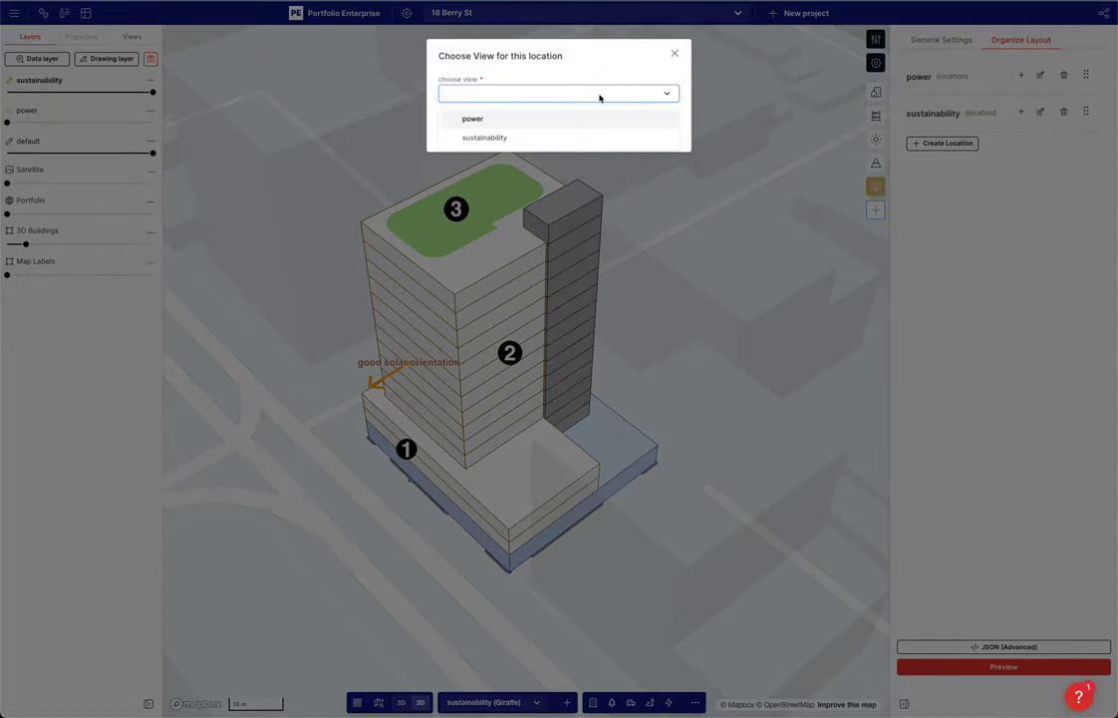
pyautogui.click(513, 118)
pyautogui.click(643, 131)
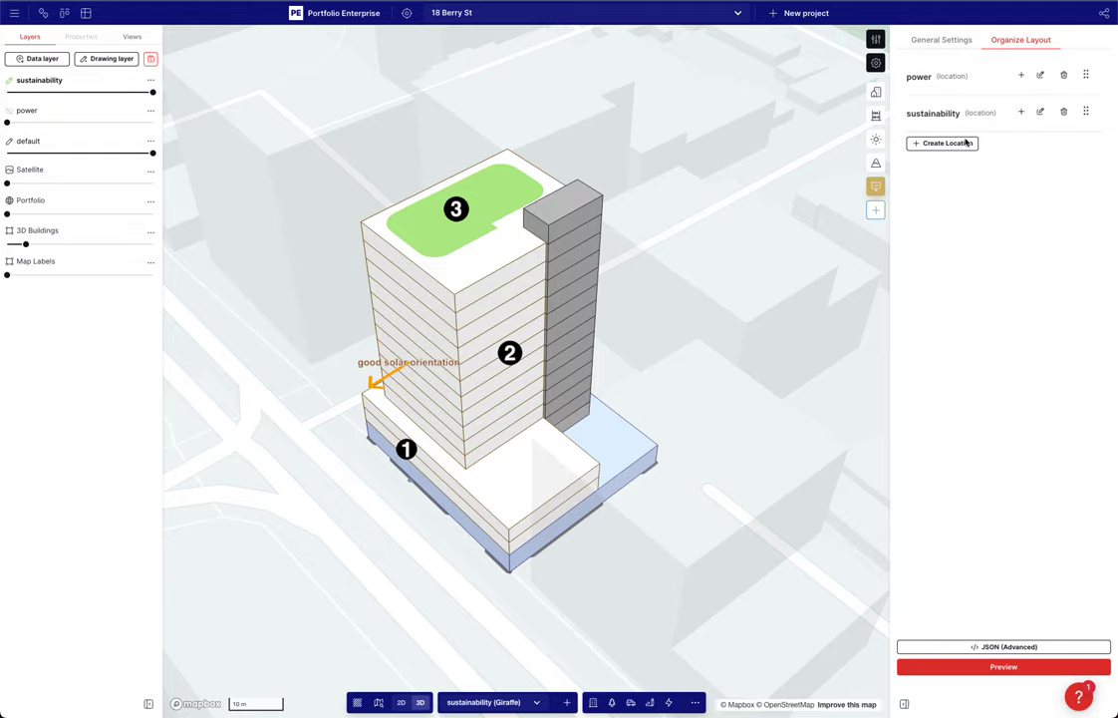
pyautogui.click(1039, 112)
pyautogui.click(519, 95)
pyautogui.click(516, 132)
# Confirm the sustainability location's view, then preview switching between power and sustainability precincts
pyautogui.click(610, 131)
pyautogui.click(978, 667)
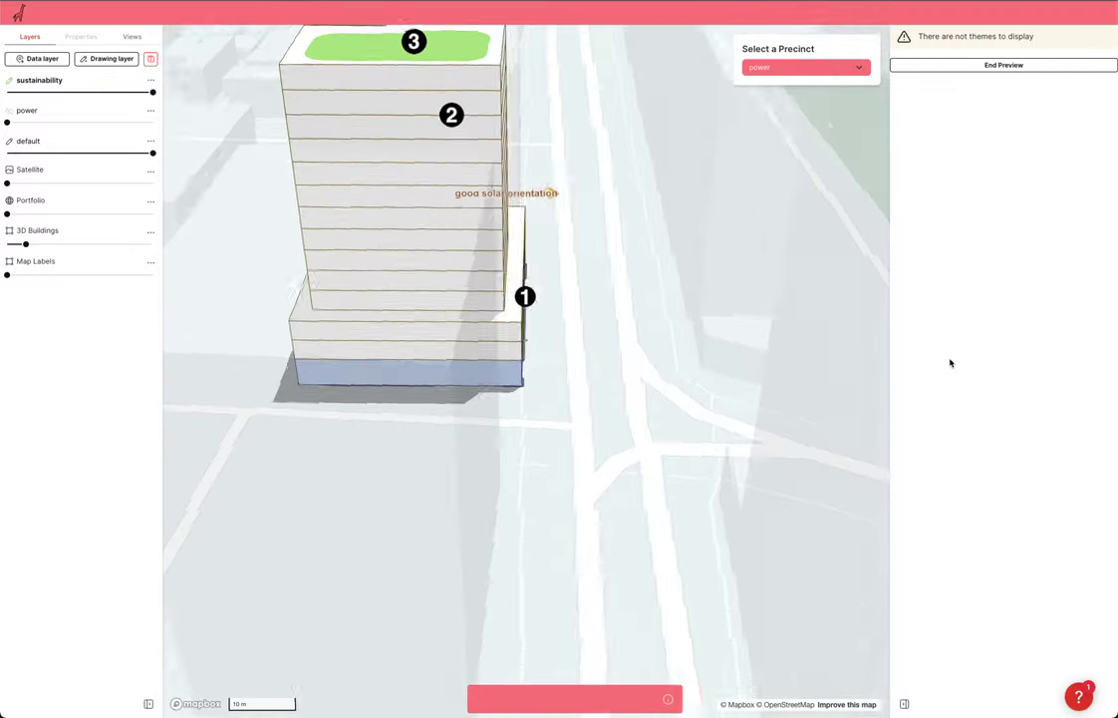
pyautogui.click(787, 66)
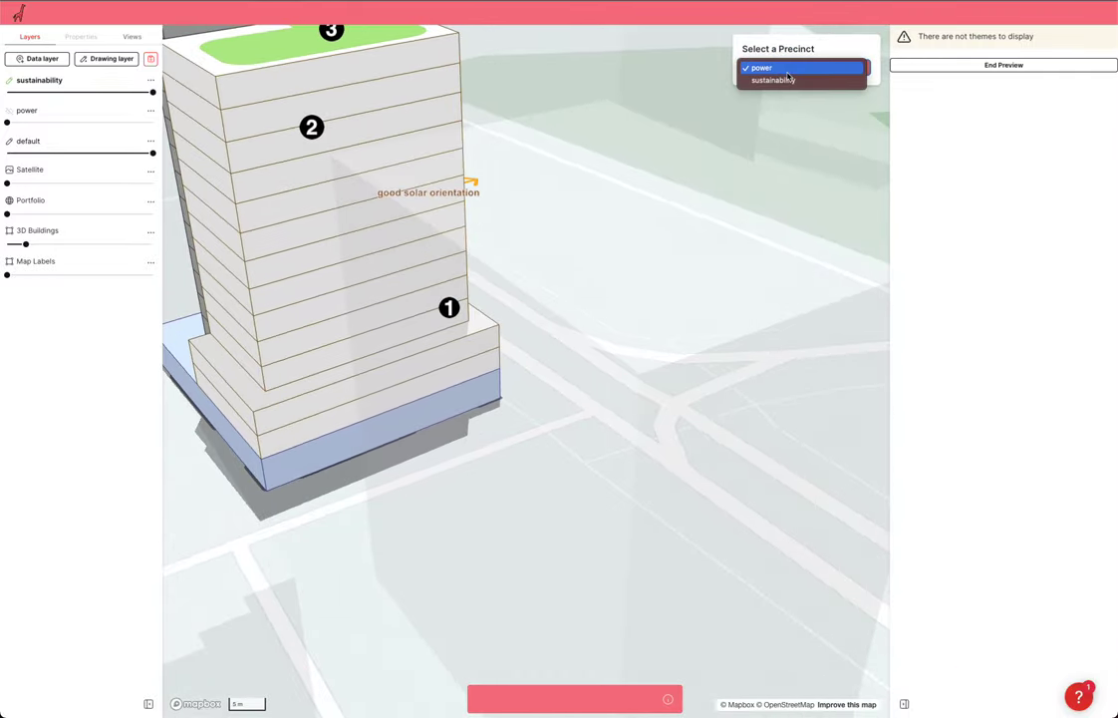
pyautogui.click(788, 80)
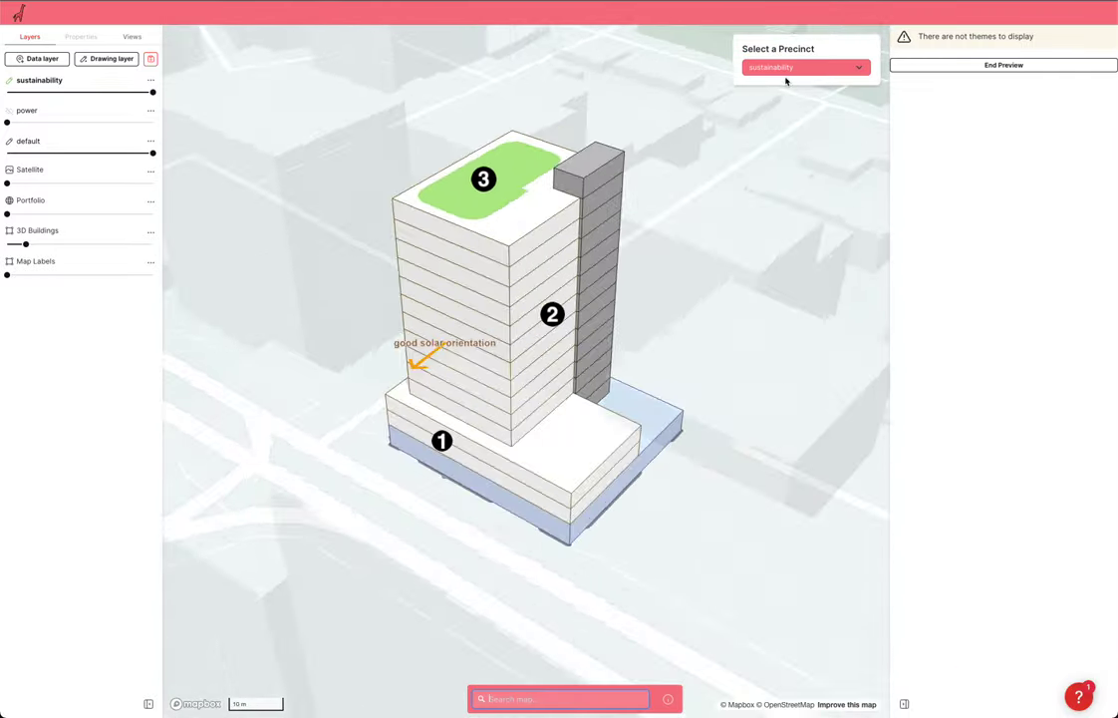
pyautogui.click(793, 68)
pyautogui.click(794, 67)
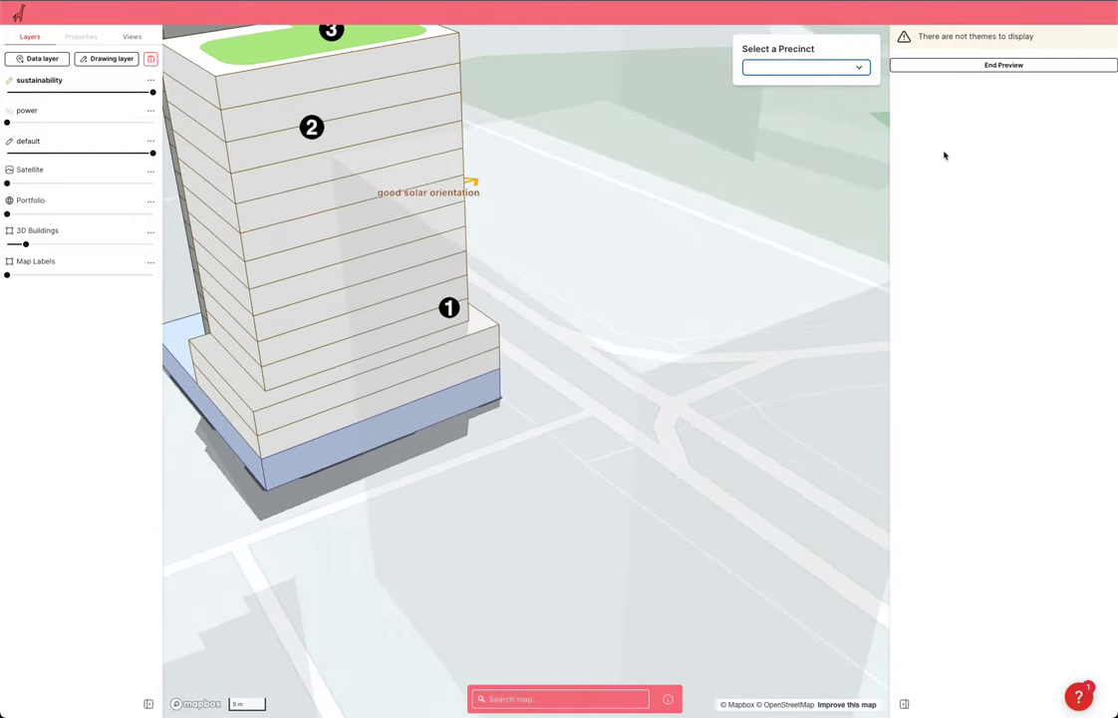
pyautogui.click(967, 65)
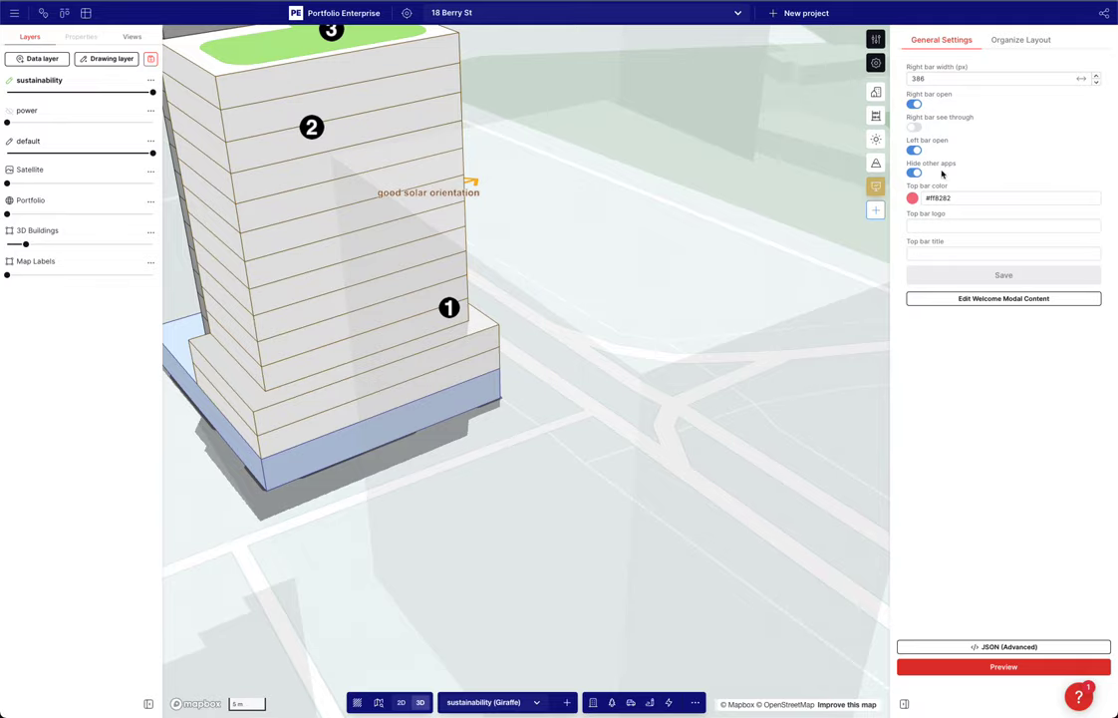
# Add a theme titled 'Power' under the power location
pyautogui.click(1020, 40)
pyautogui.click(1018, 78)
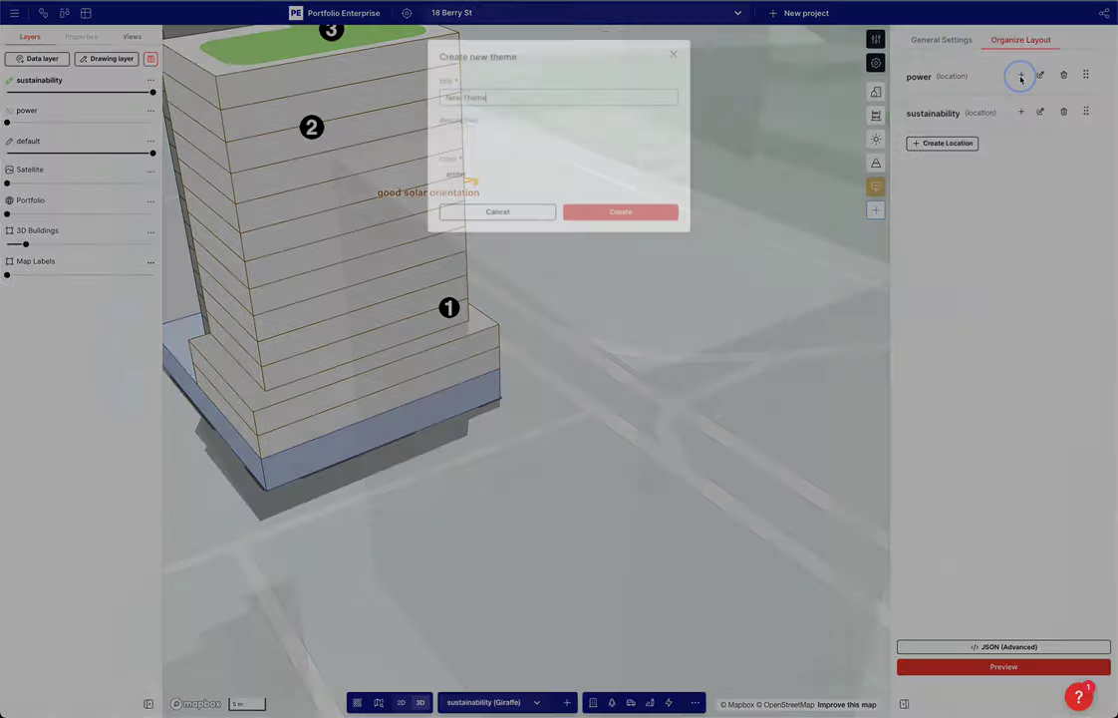
pyautogui.press('shift+super+Left')
pyautogui.write('Power')
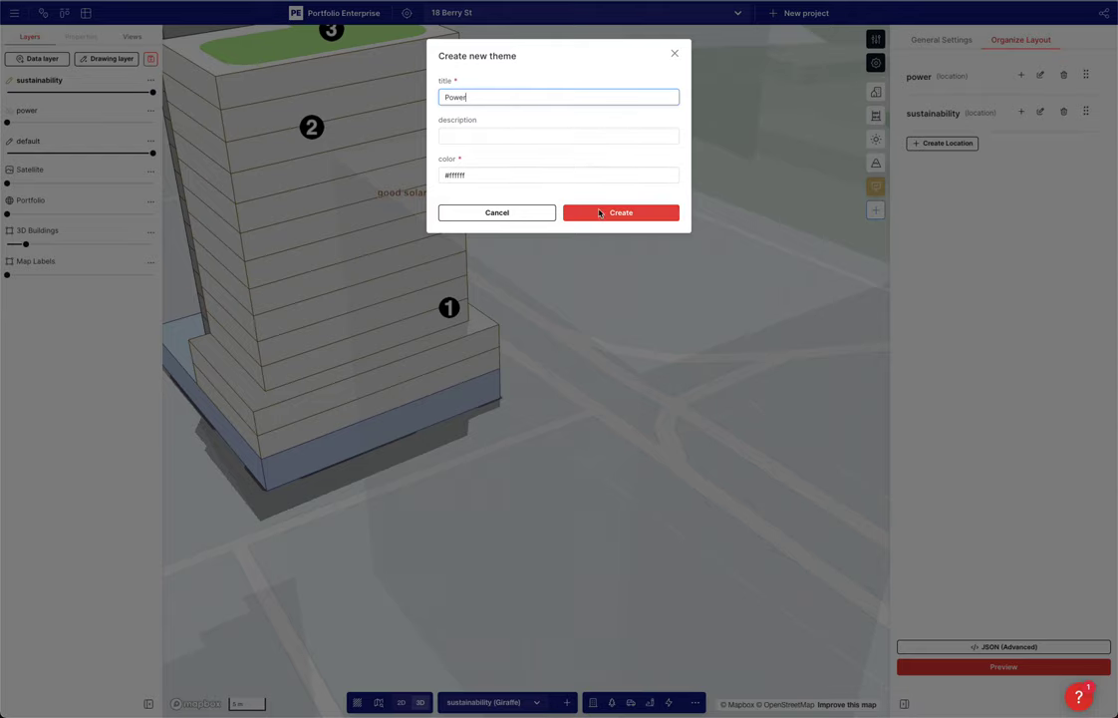
pyautogui.click(601, 213)
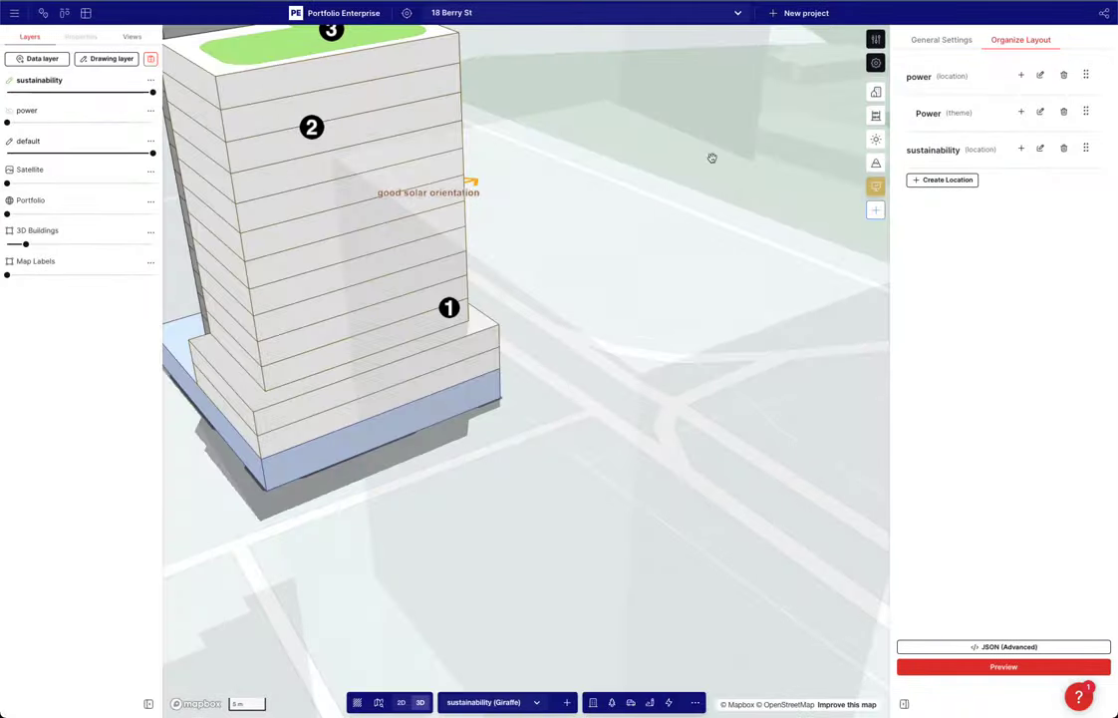
# Rename the power location to 'Reports' and delete the separate sustainability location
pyautogui.click(1041, 75)
pyautogui.click(967, 97)
pyautogui.doubleClick(917, 75)
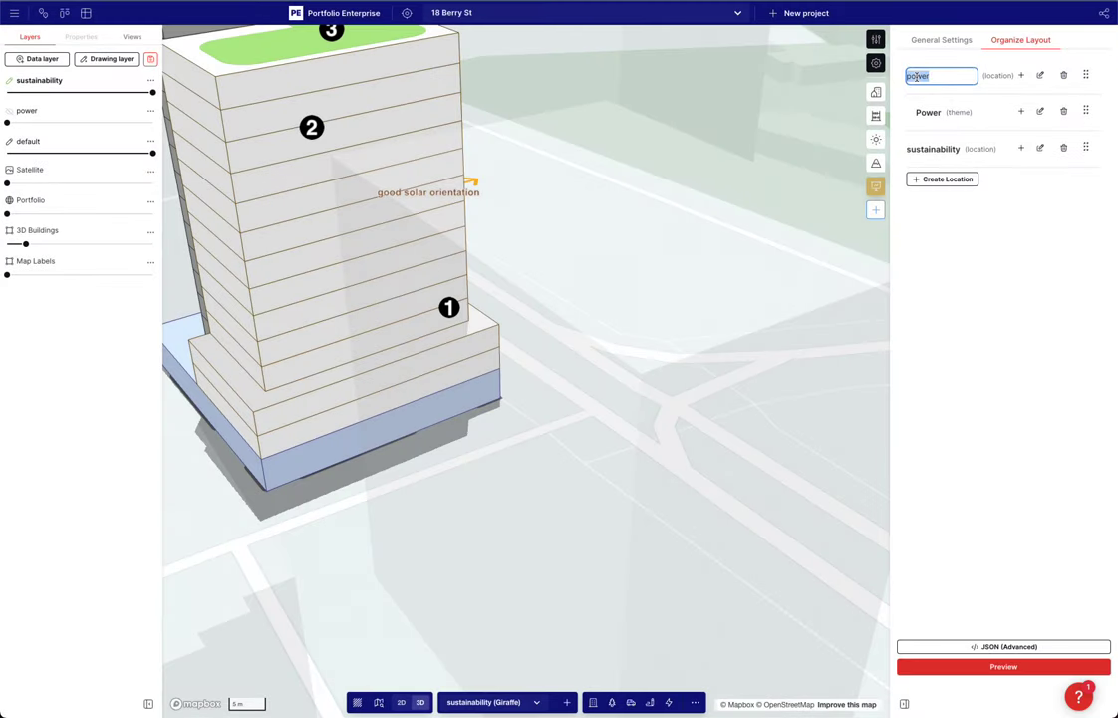
pyautogui.write('Reports')
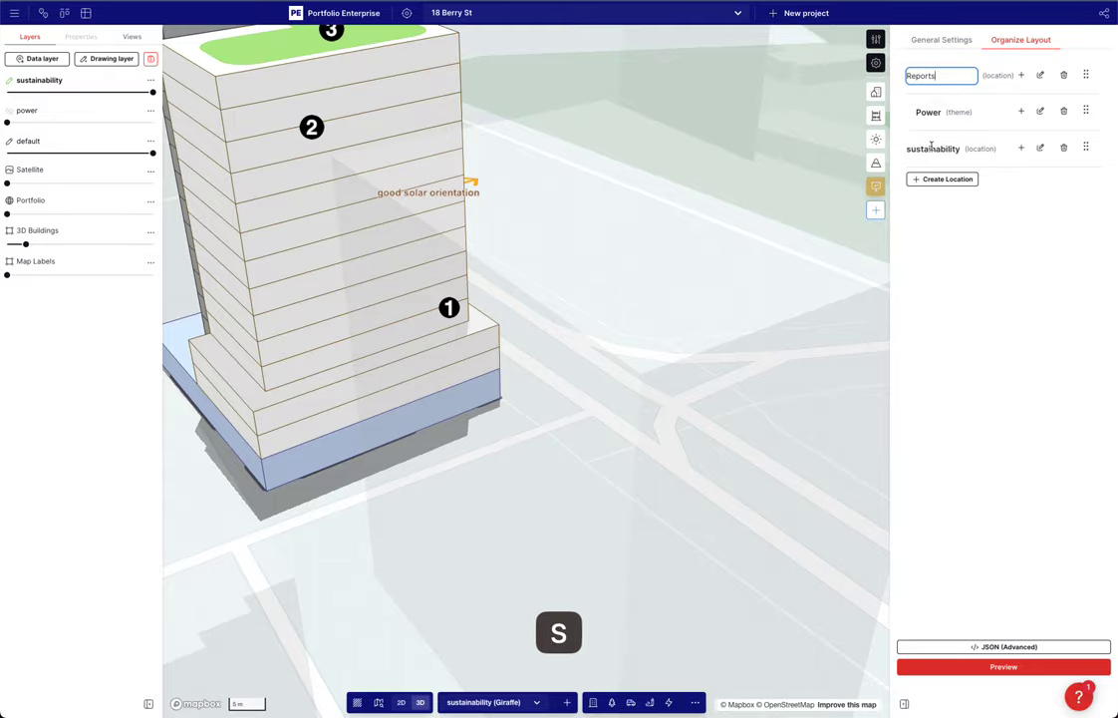
pyautogui.doubleClick(942, 148)
pyautogui.click(1063, 148)
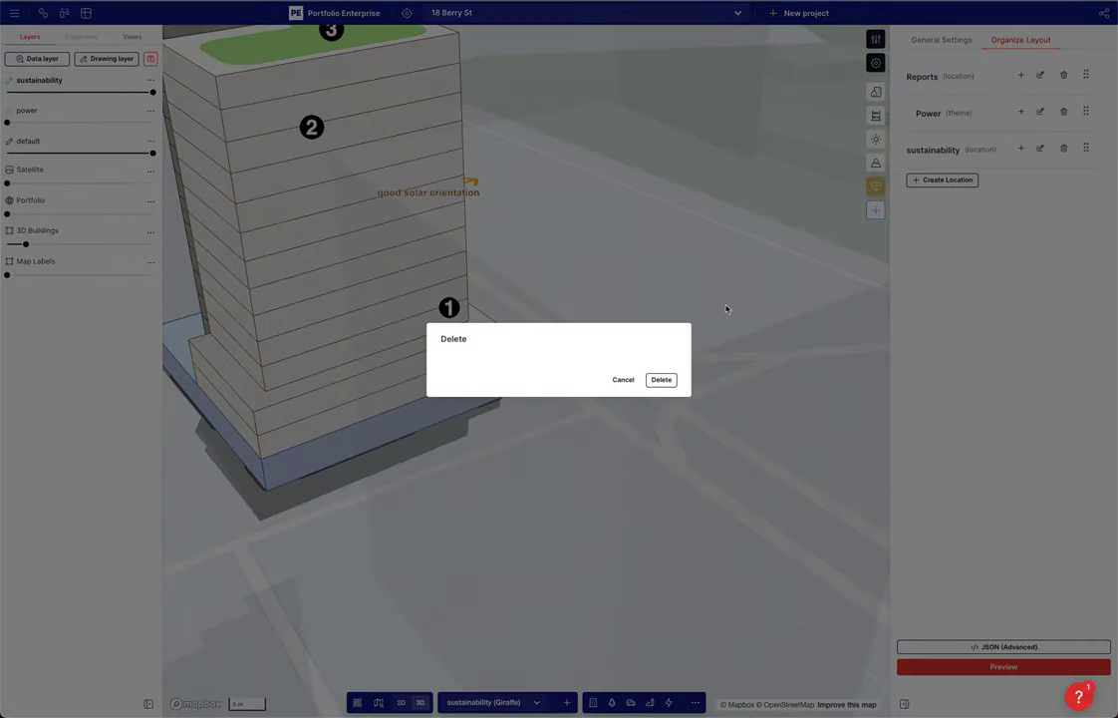
pyautogui.click(660, 380)
# Create a theme titled 'Sustainability' under the Reports location
pyautogui.click(1022, 77)
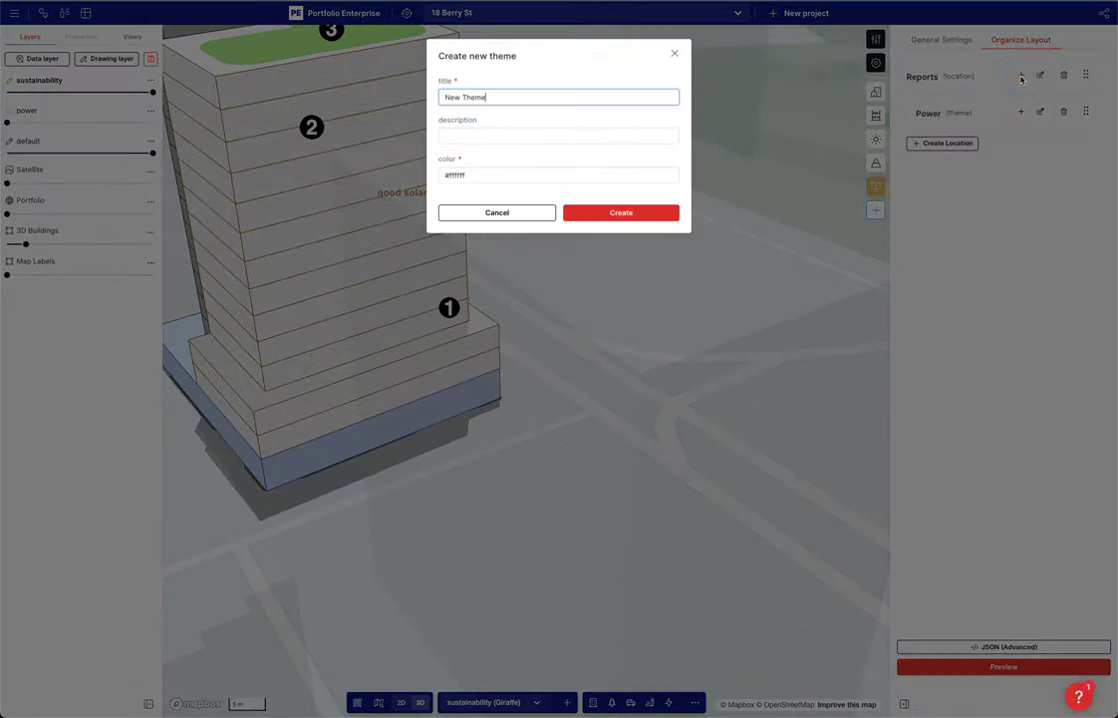
pyautogui.press('shift+super+Left')
pyautogui.write('Sust')
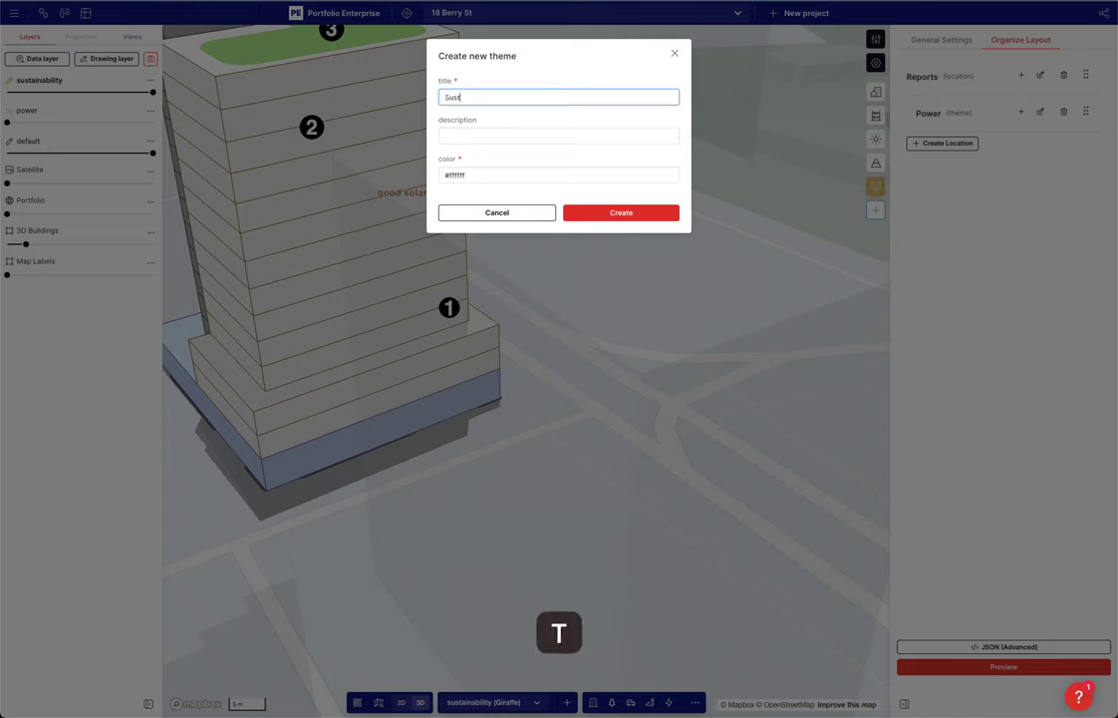
pyautogui.write('ainability')
pyautogui.doubleClick(579, 175)
pyautogui.click(612, 216)
pyautogui.click(614, 215)
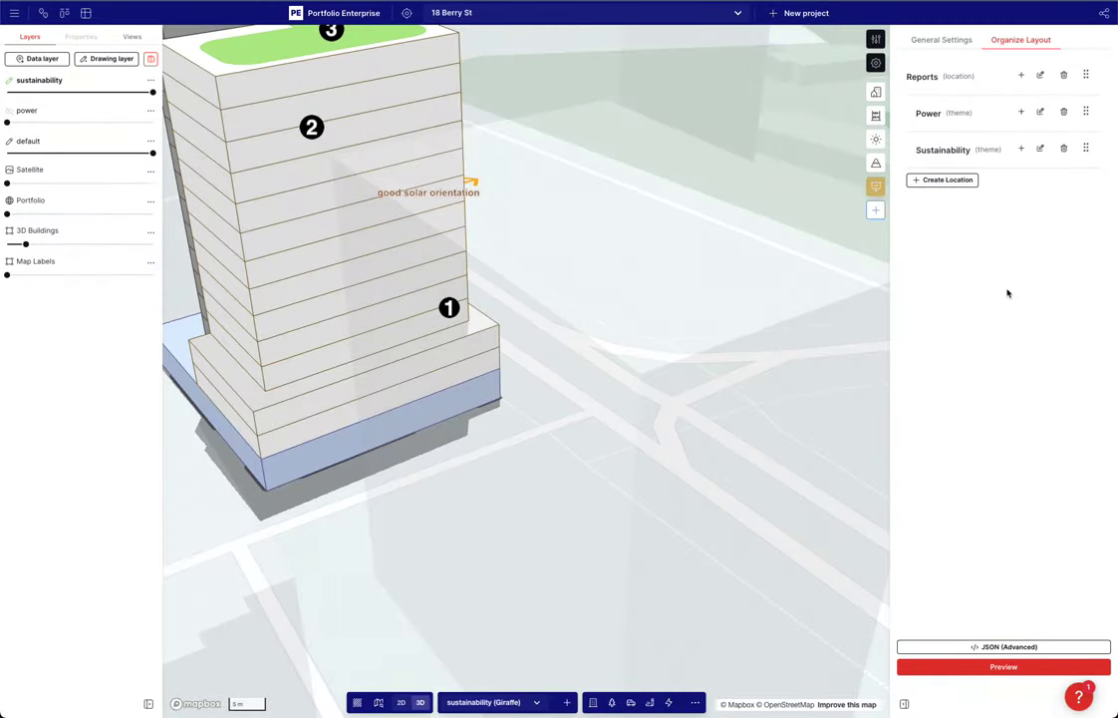
# Preview the presentation, expanding the Sustainability and Power sections, then exit the preview
pyautogui.click(963, 668)
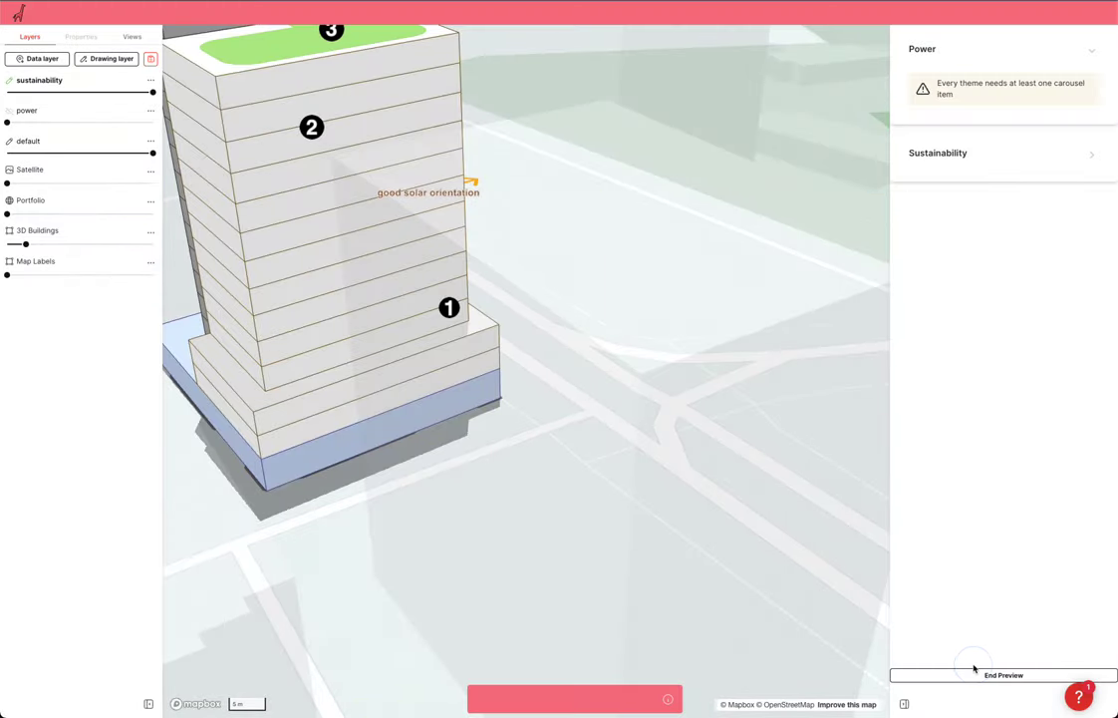
pyautogui.click(995, 149)
pyautogui.click(1030, 64)
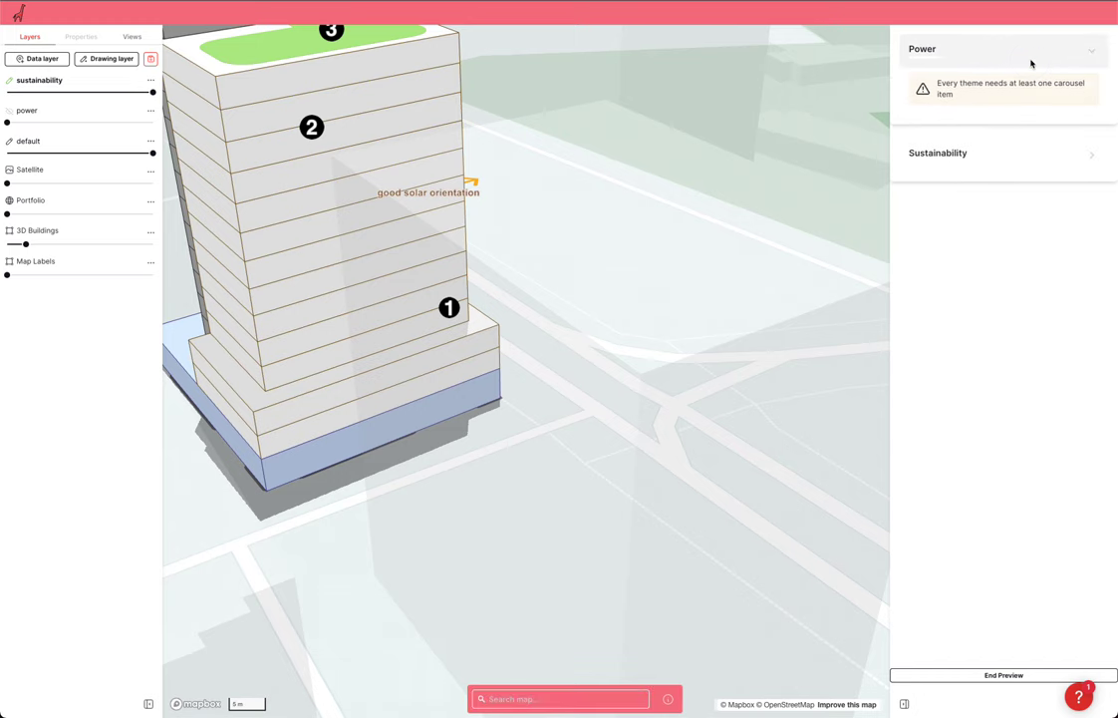
pyautogui.click(949, 674)
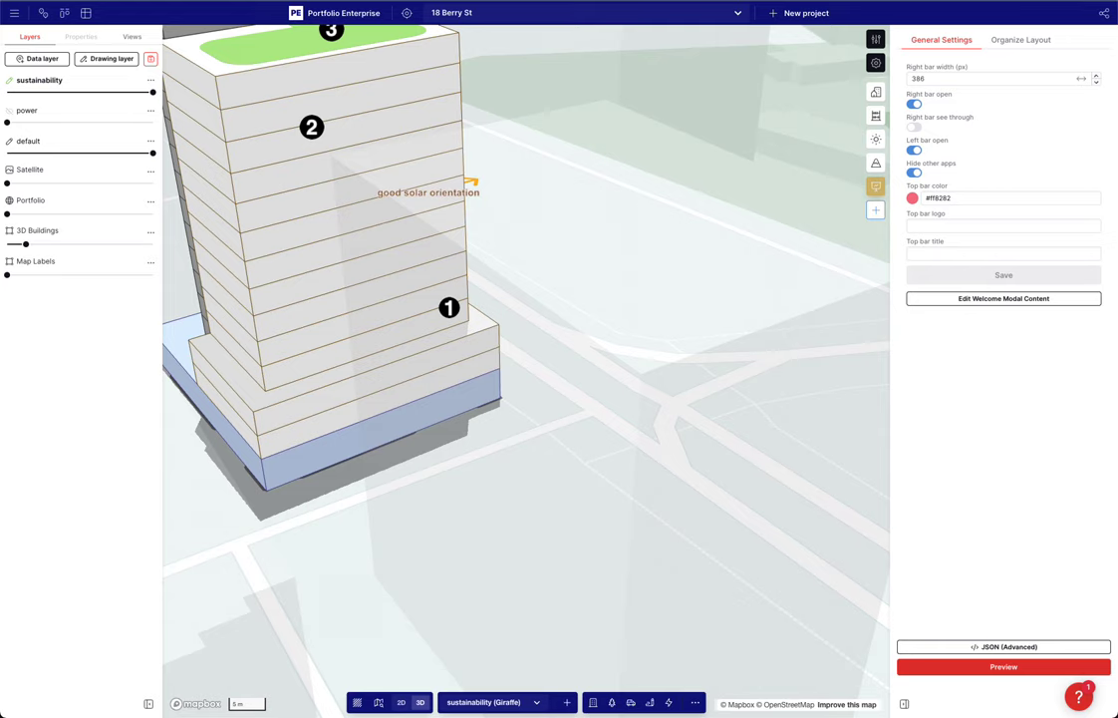
# Add a Power carousel item linked to the power view, keeping the placeholder image
pyautogui.click(1019, 39)
pyautogui.click(1020, 112)
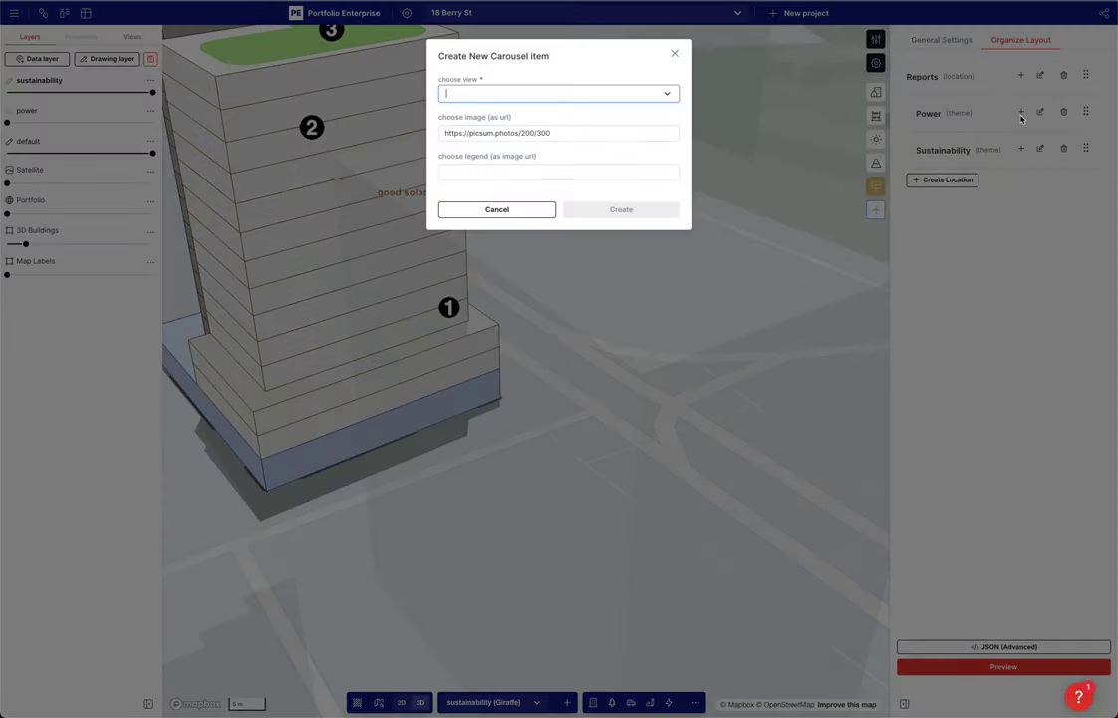
pyautogui.click(543, 93)
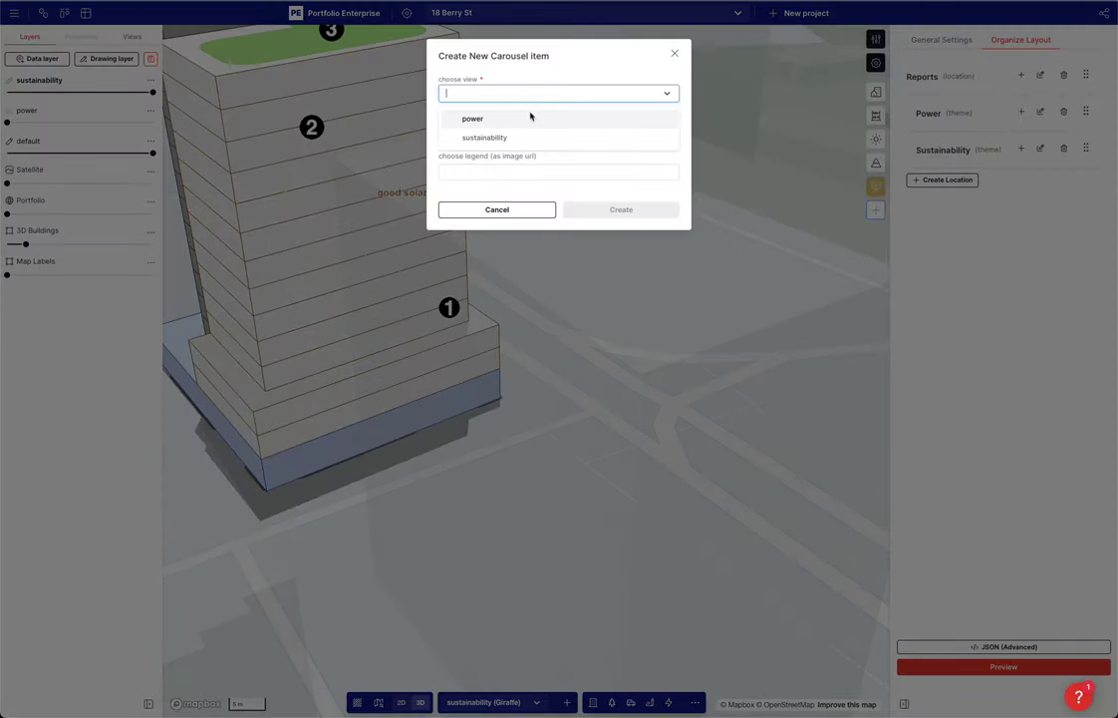
pyautogui.click(530, 118)
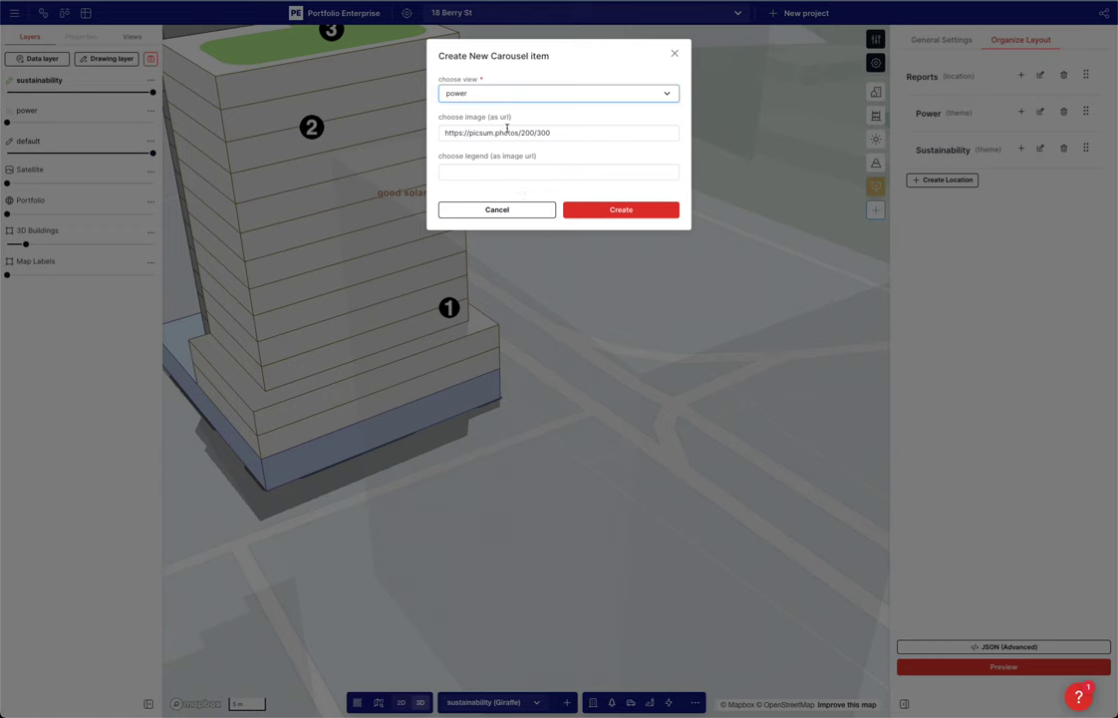
pyautogui.tripleClick(507, 132)
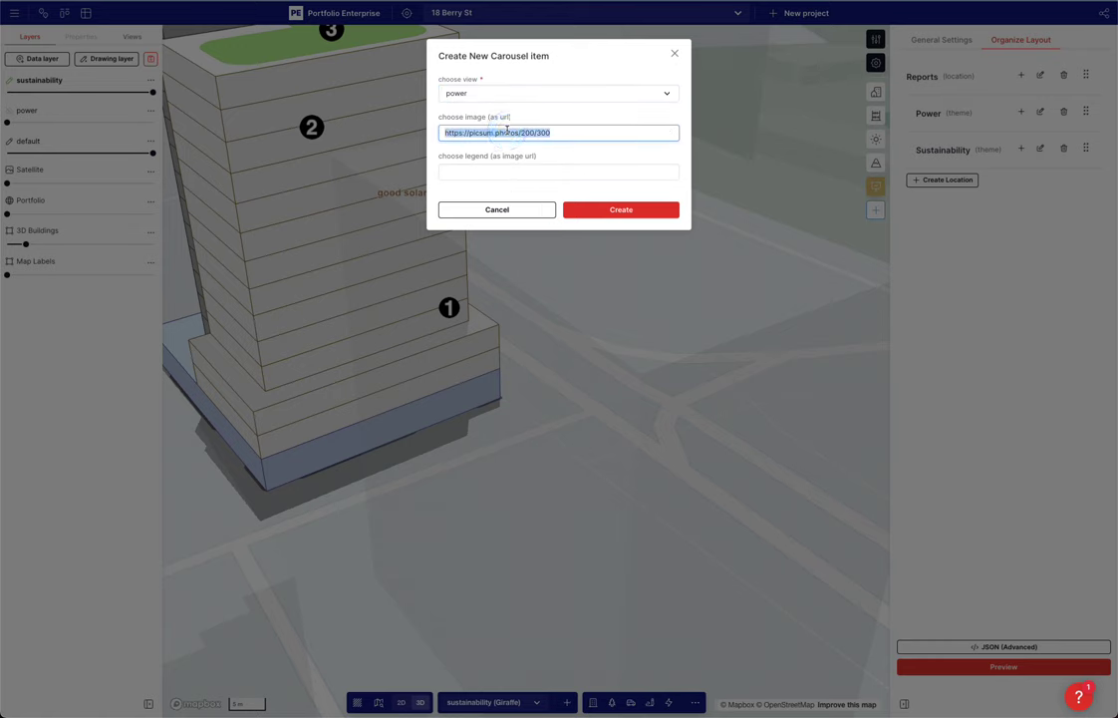
pyautogui.click(530, 118)
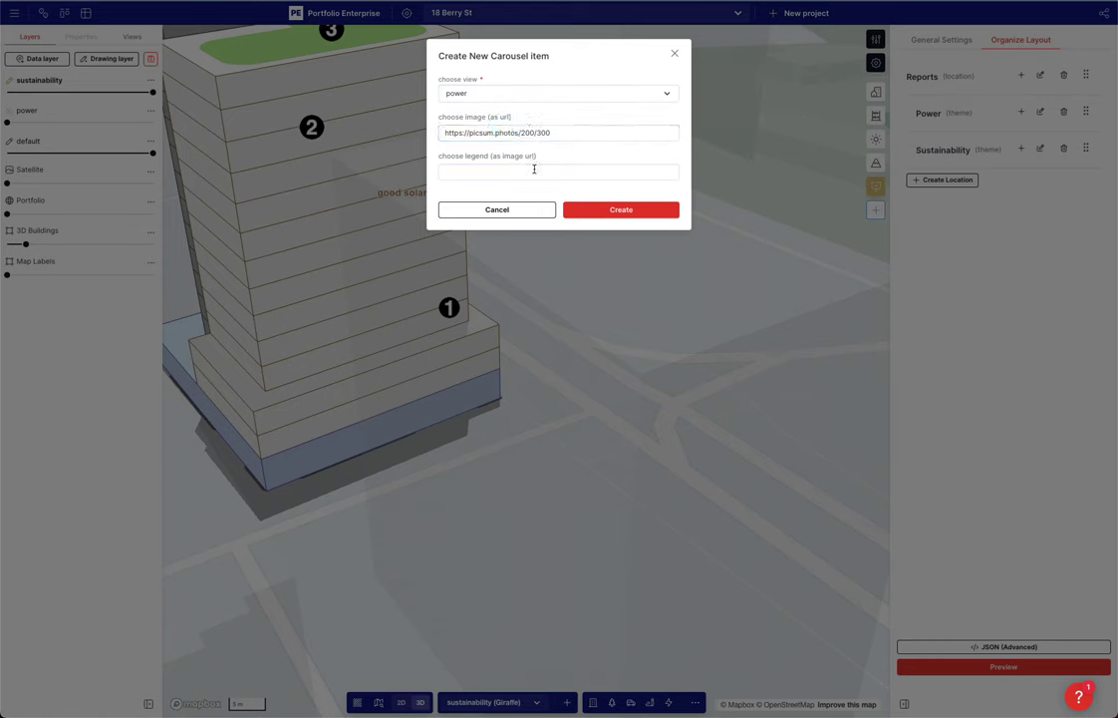
pyautogui.click(642, 211)
# Add a Sustainability carousel item linked to the sustainability view
pyautogui.click(1039, 184)
pyautogui.click(1009, 247)
pyautogui.click(1021, 184)
pyautogui.click(559, 93)
pyautogui.click(546, 135)
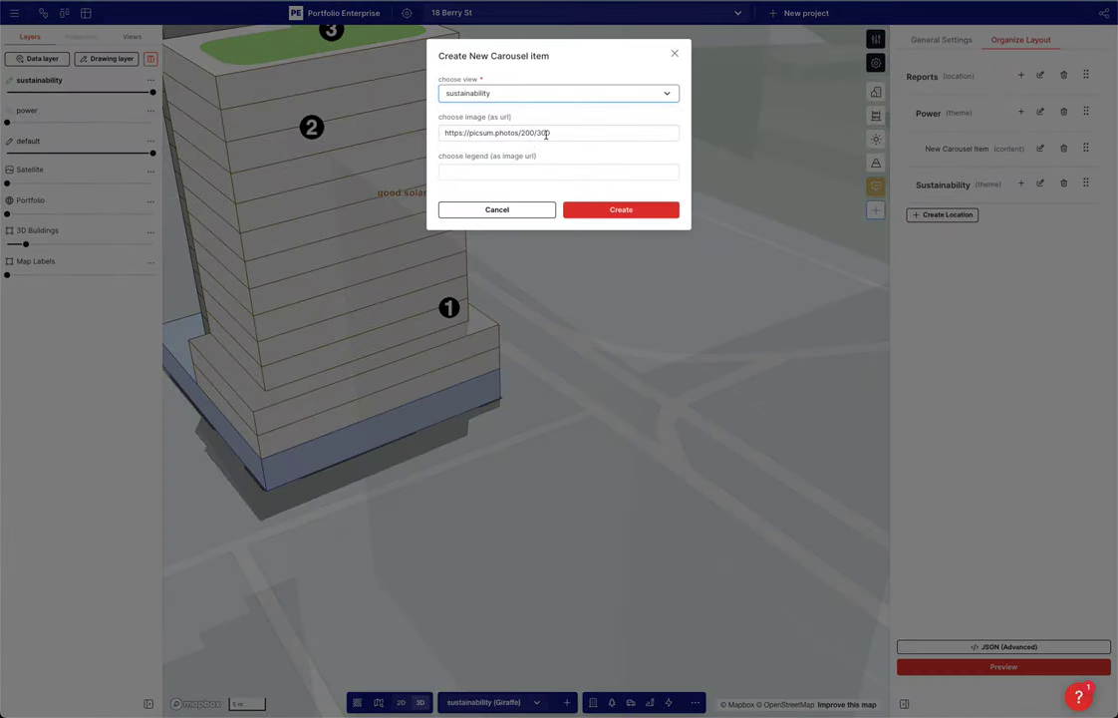
pyautogui.click(607, 210)
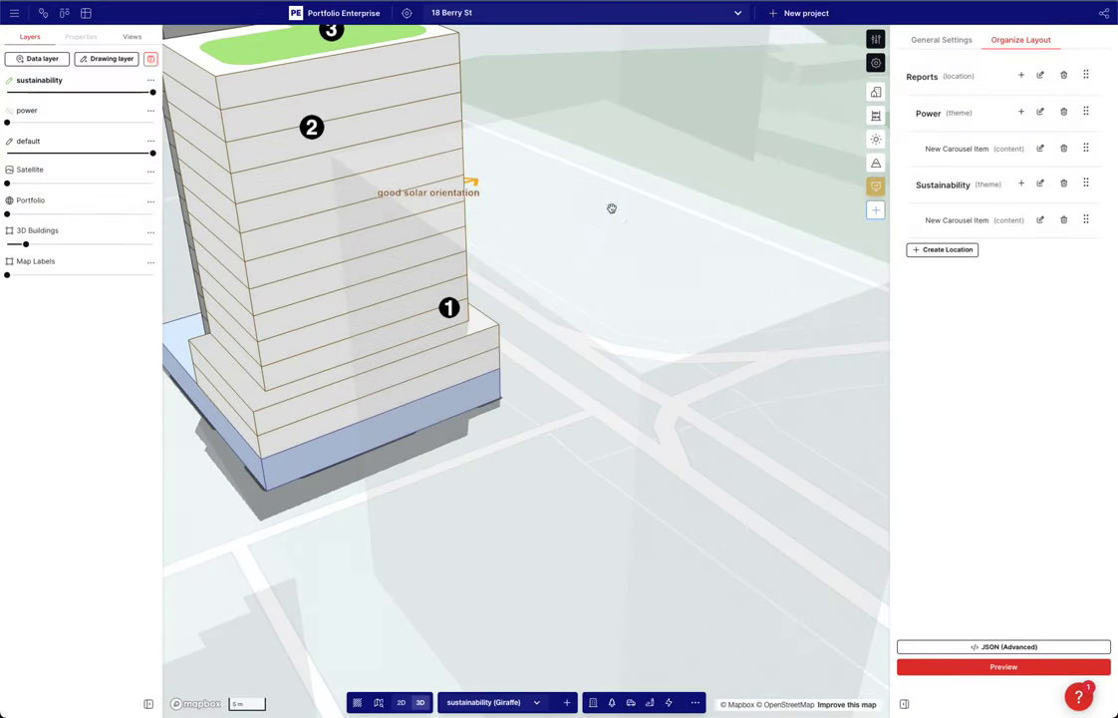
# In the preview, retitle the Power carousel card 'Simple and cost effective'
pyautogui.click(993, 666)
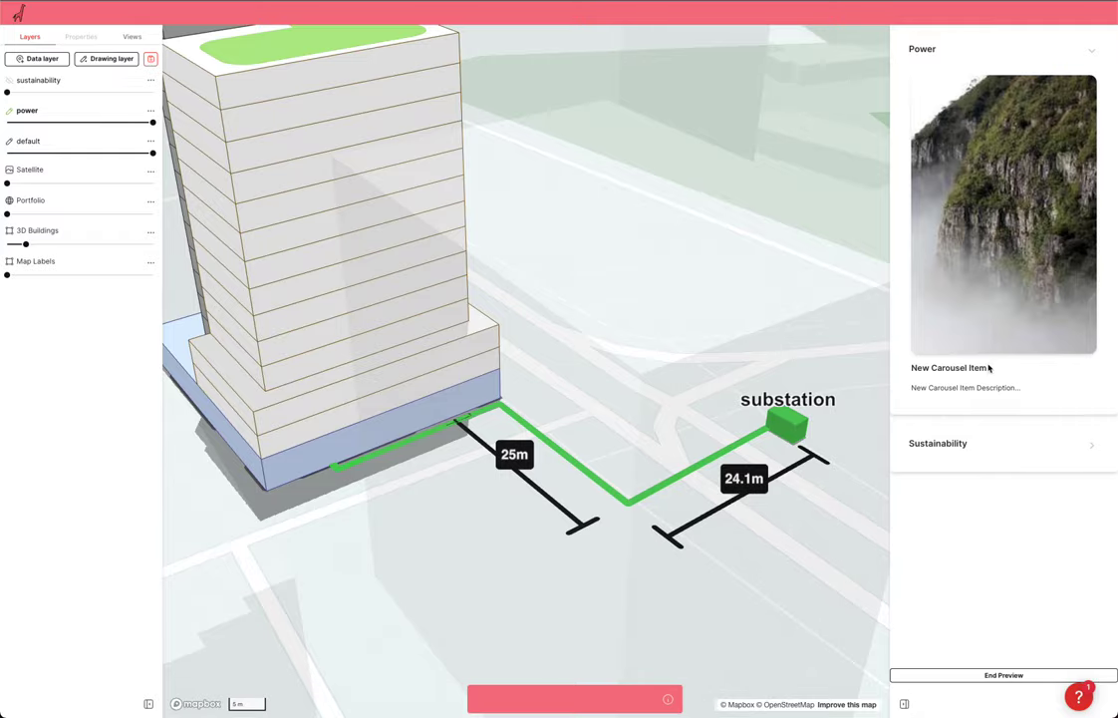
pyautogui.click(981, 449)
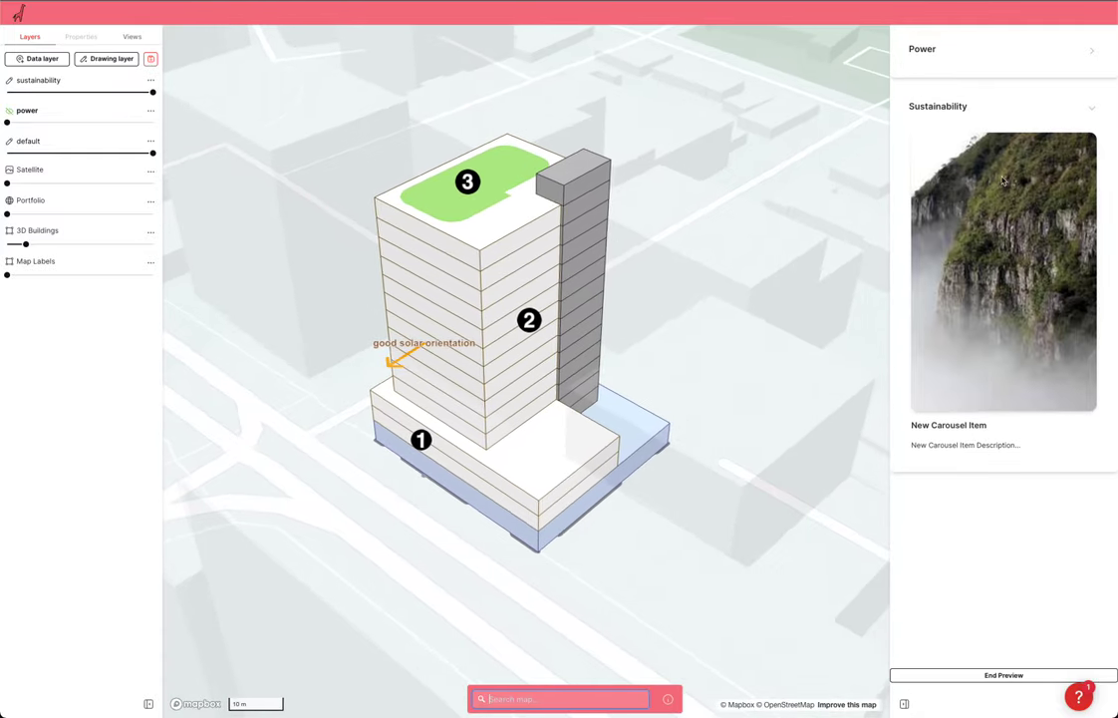
pyautogui.click(971, 56)
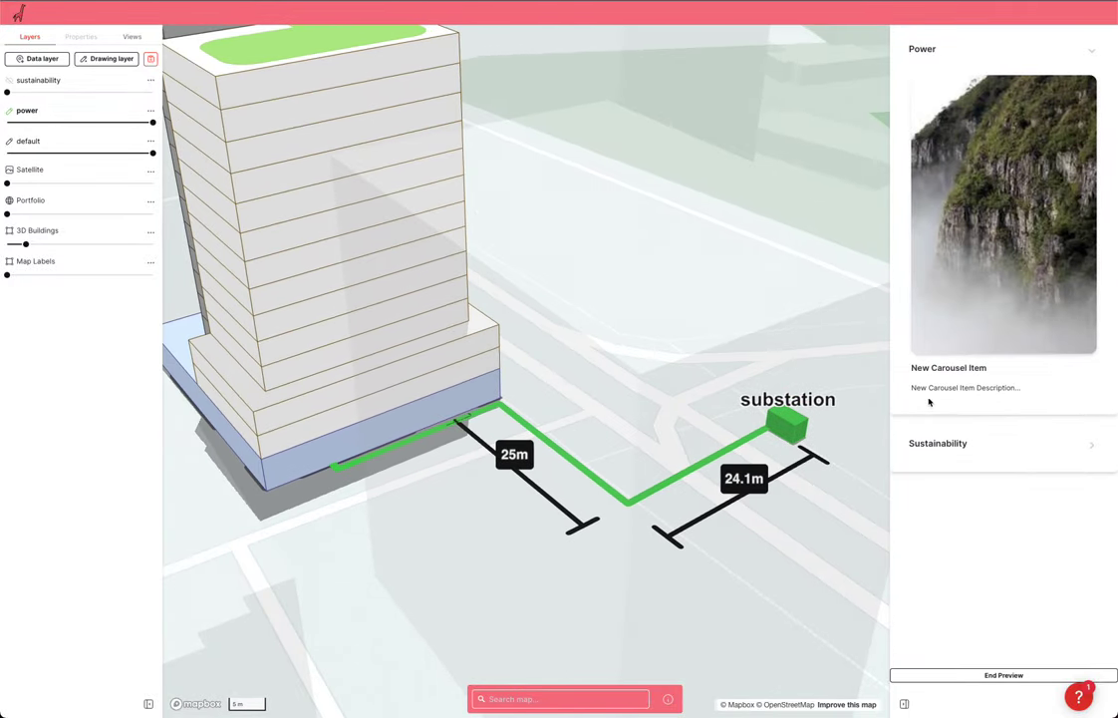
pyautogui.doubleClick(935, 368)
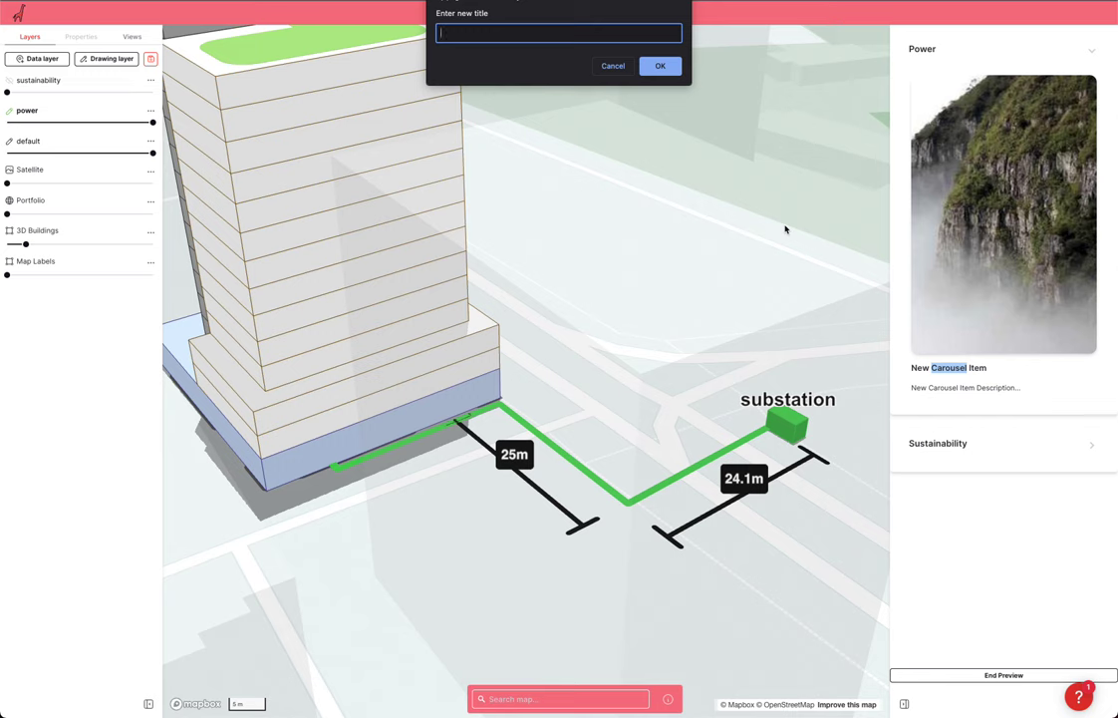
pyautogui.write('Su')
pyautogui.press('BackSpace')
pyautogui.press('BackSpace')
pyautogui.write('Simple')
pyautogui.press('BackSpace')
pyautogui.press('BackSpace')
pyautogui.press('BackSpace')
pyautogui.press('BackSpace')
pyautogui.write('mple and ocst')
pyautogui.press('BackSpace')
pyautogui.press('BackSpace')
pyautogui.press('BackSpace')
pyautogui.press('BackSpace')
pyautogui.write('cost effe')
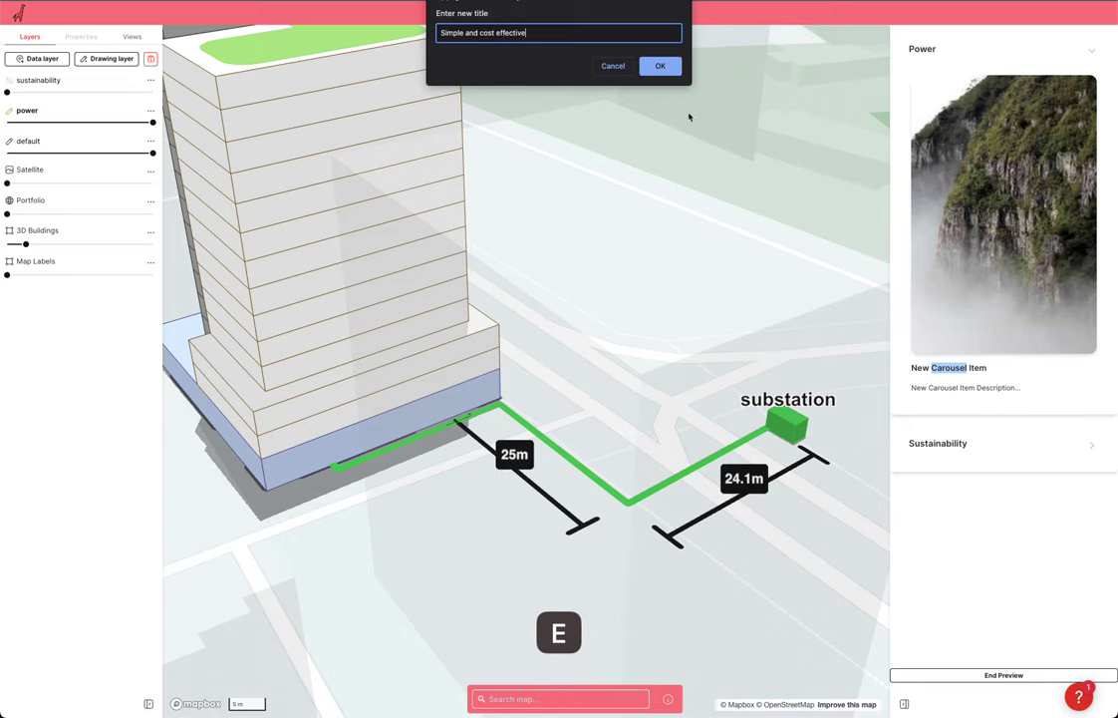
pyautogui.write('ctive')
pyautogui.click(660, 63)
# Write the Power description 'We've chosen a substation upgrade because!' with 'substation' bold, and save
pyautogui.doubleClick(960, 390)
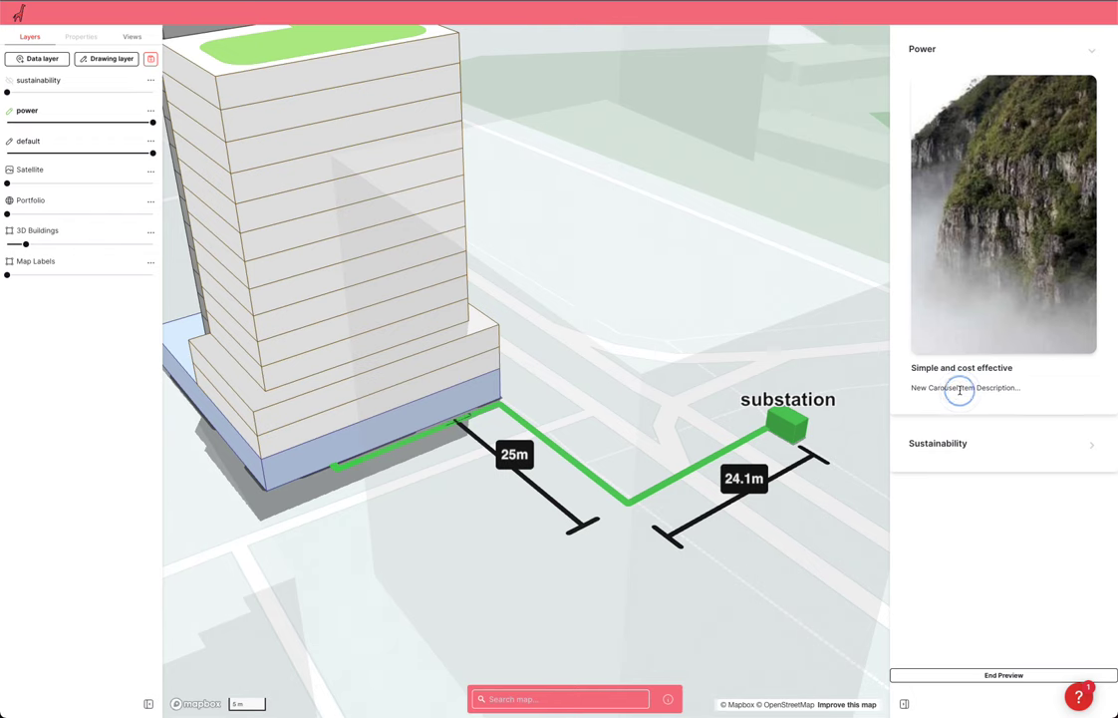
pyautogui.tripleClick(960, 390)
pyautogui.doubleClick(960, 390)
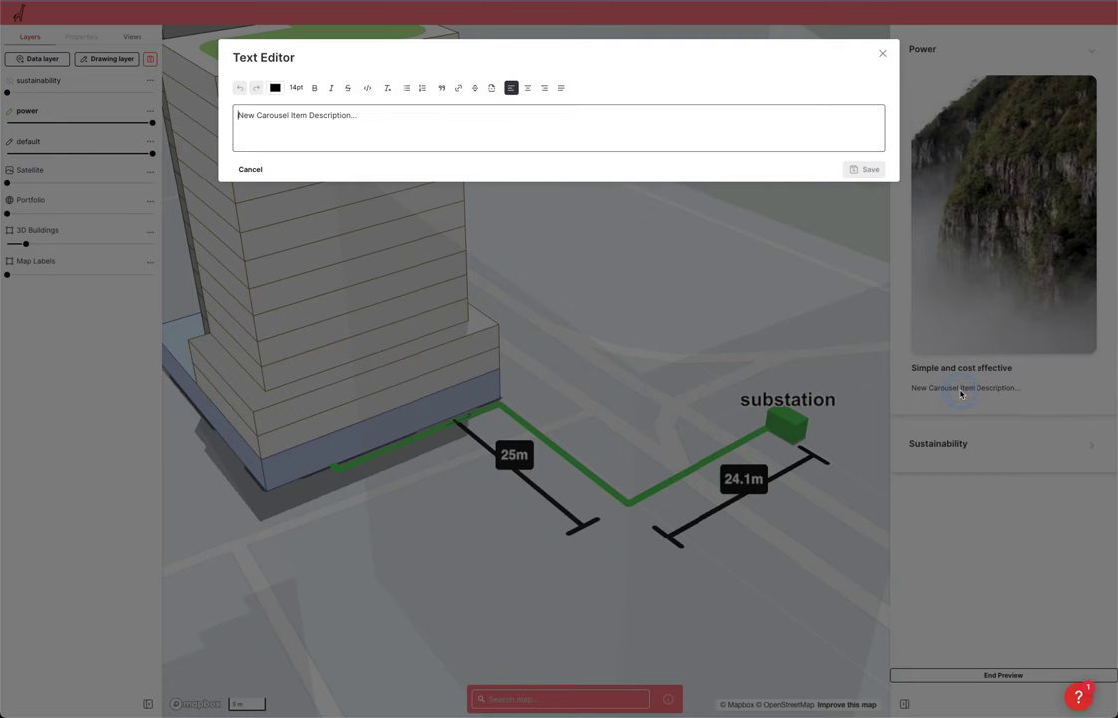
pyautogui.tripleClick(415, 112)
pyautogui.write("We've")
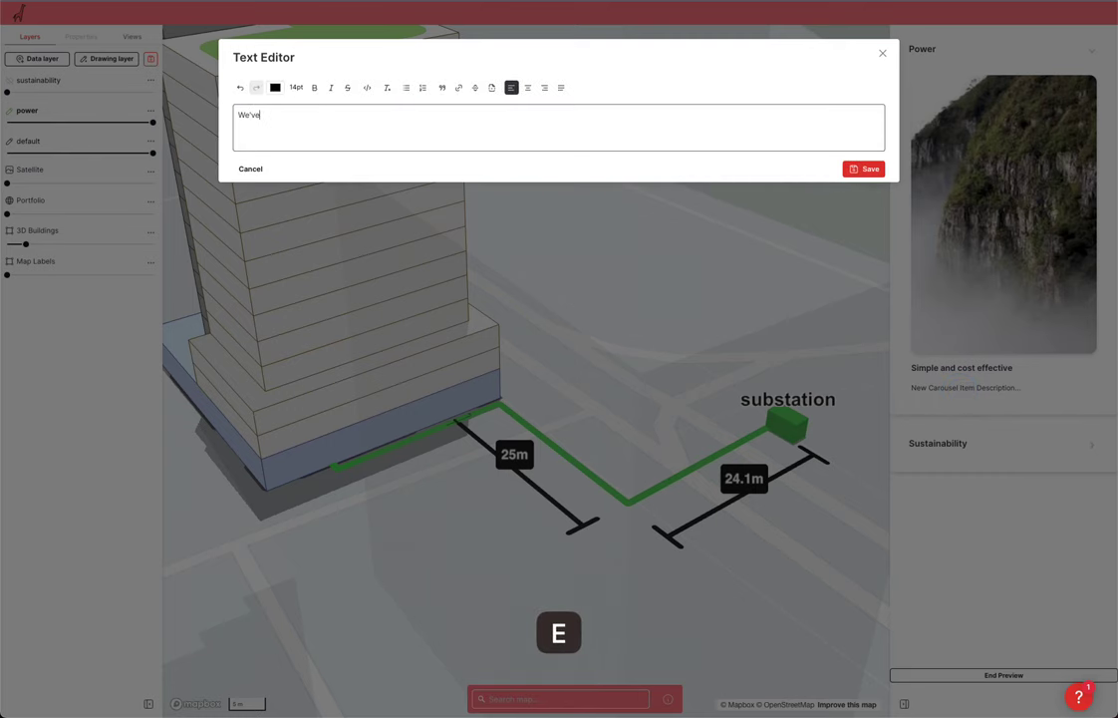
pyautogui.write(' chosen a substati')
pyautogui.press('BackSpace')
pyautogui.write('tion upgra')
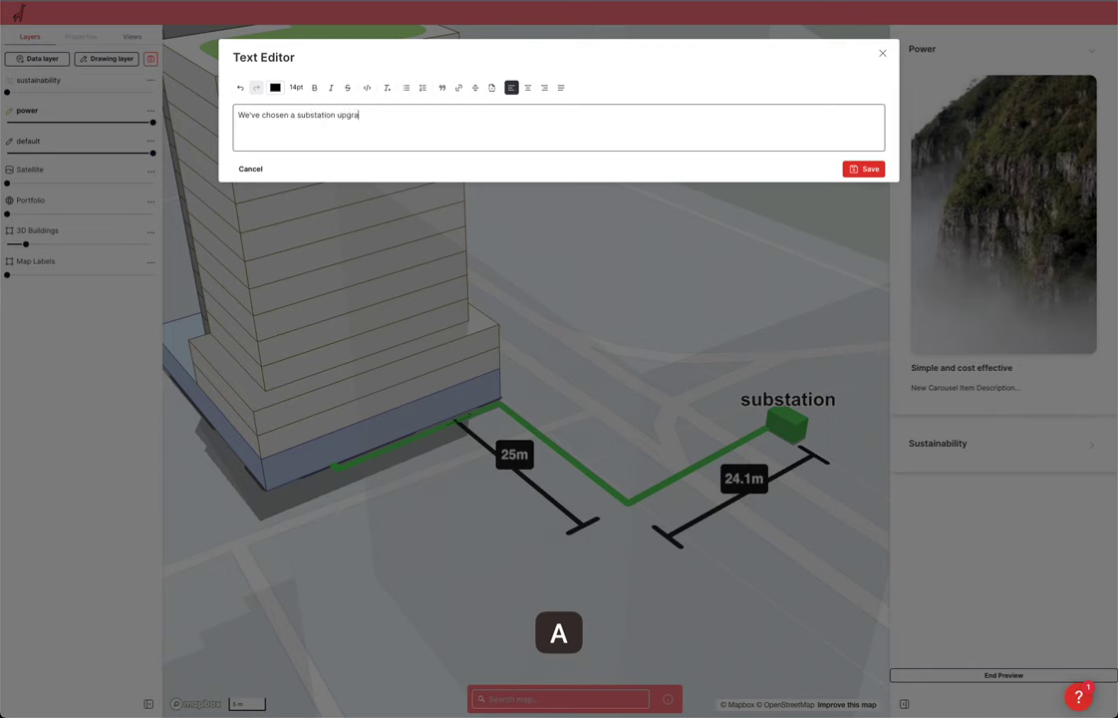
pyautogui.write('de because!')
pyautogui.press('Return')
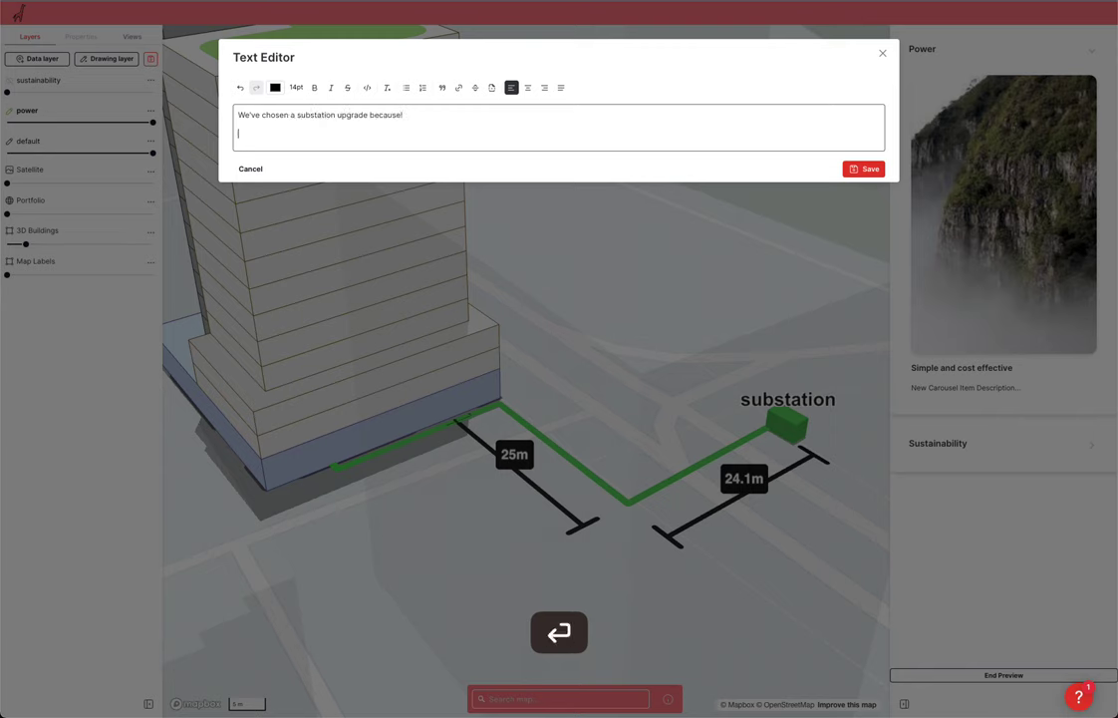
pyautogui.doubleClick(317, 114)
pyautogui.press('super+b')
pyautogui.click(861, 168)
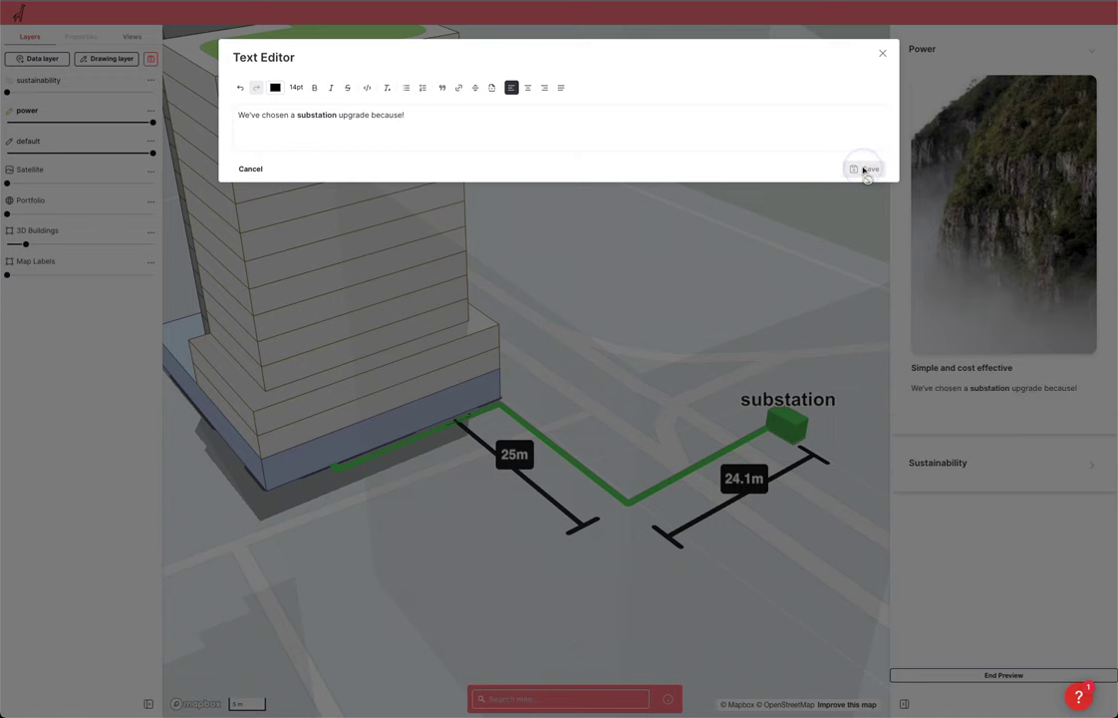
pyautogui.click(952, 465)
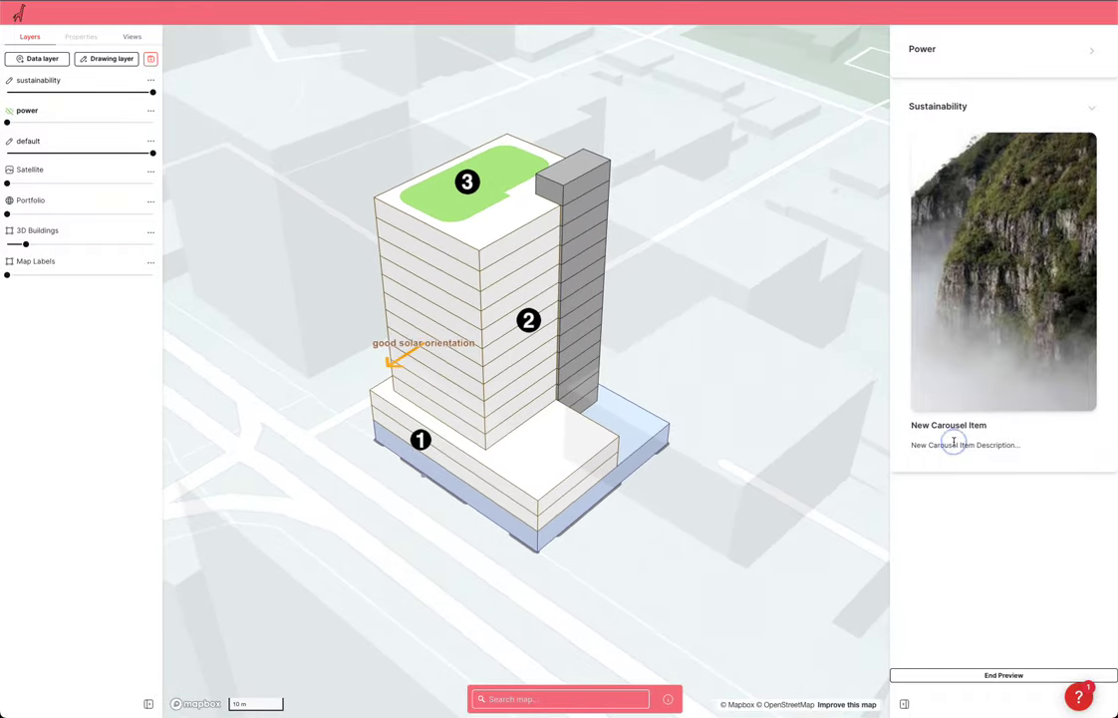
# Replace the Sustainability description with a bold-numbered list of three façade and roof features
pyautogui.click(955, 444)
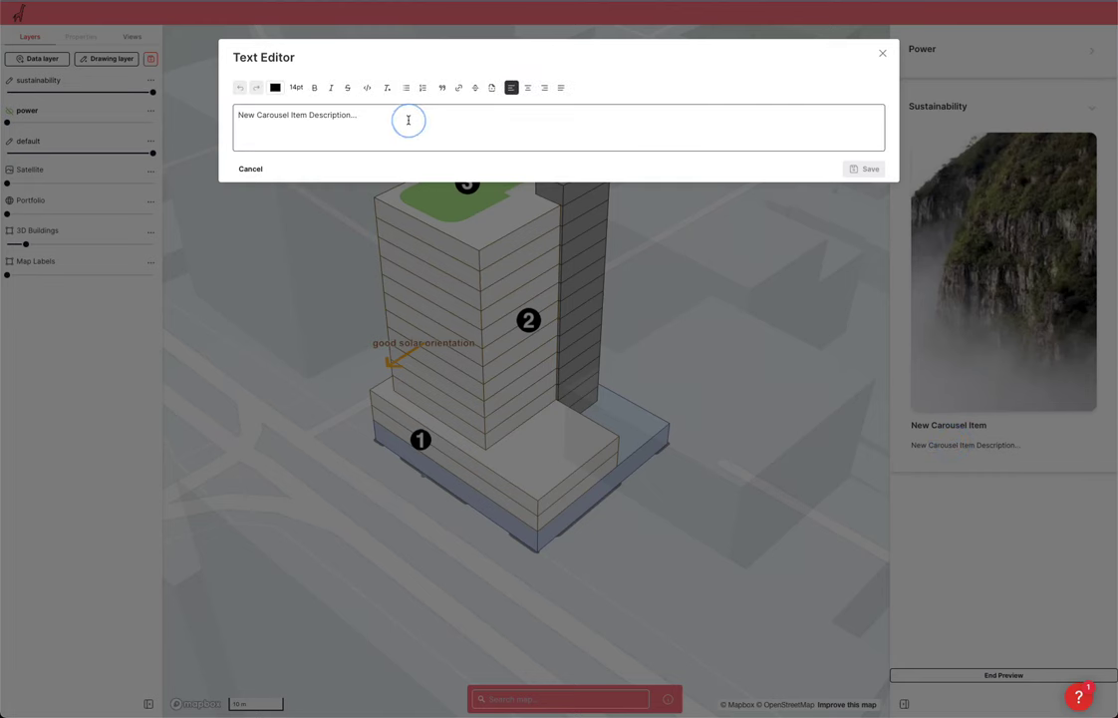
pyautogui.tripleClick(345, 116)
pyautogui.write('1.')
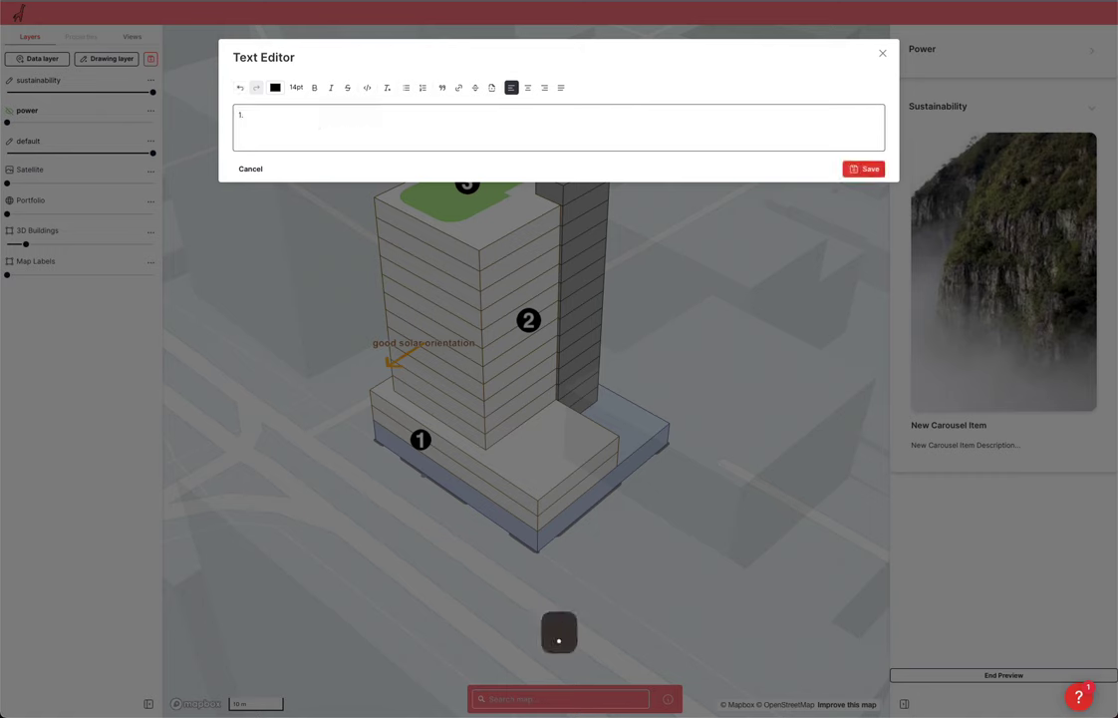
pyautogui.hotkey('shift', 'Right')
pyautogui.press('super+b')
pyautogui.press('Right')
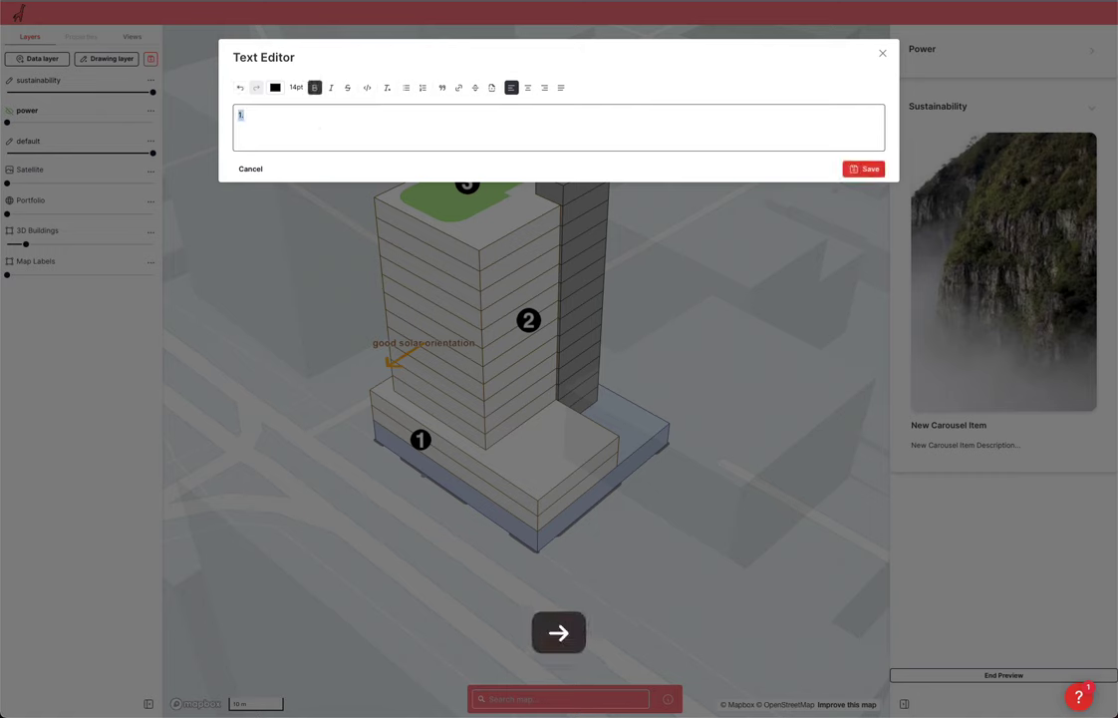
pyautogui.write('. ')
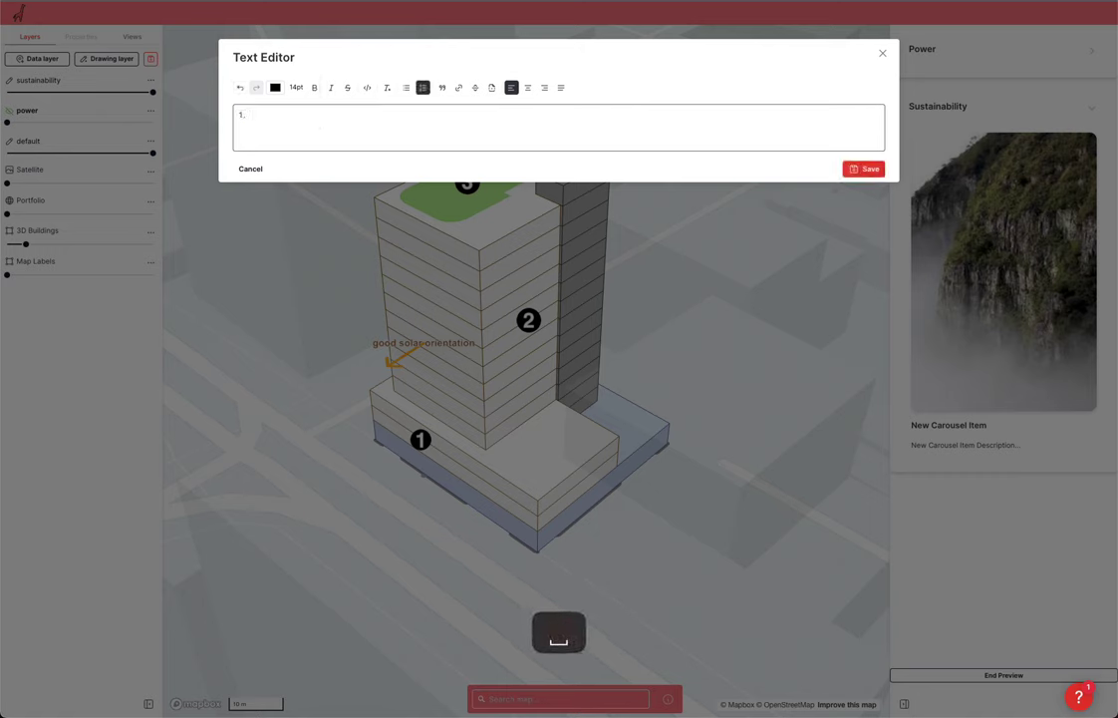
pyautogui.write('Venti')
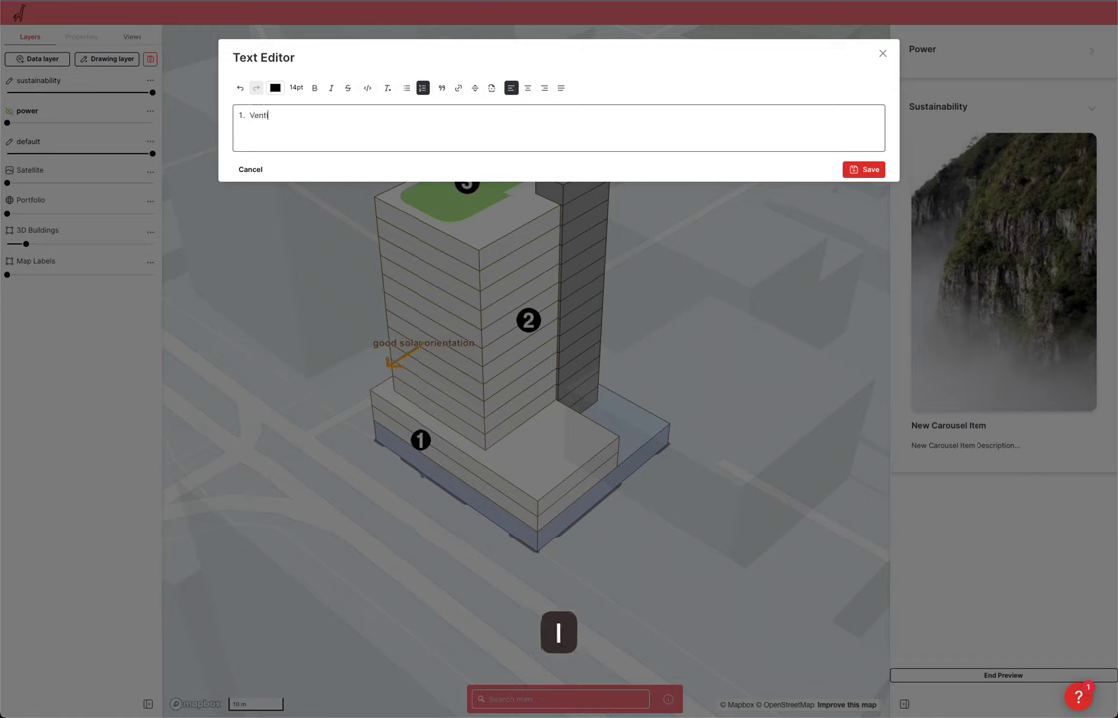
pyautogui.hotkey('alt', 'shift', 'Left')
pyautogui.write('Acoustically isolated podium facade to busy road')
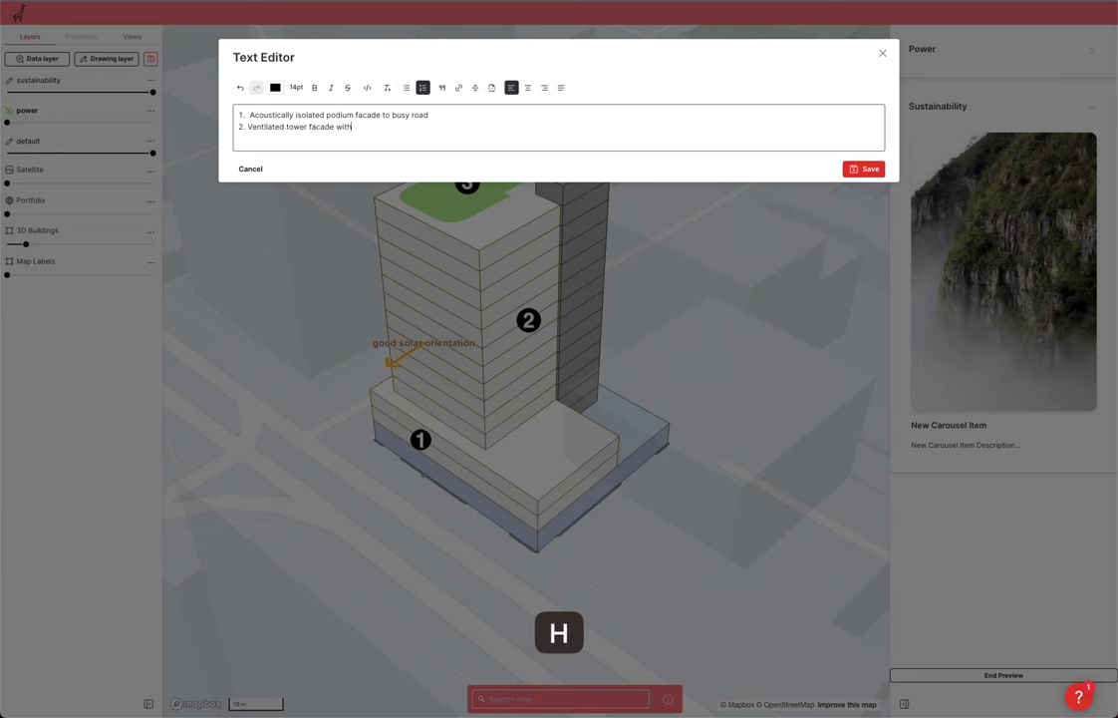
pyautogui.press('BackSpace')
pyautogui.write('low')
pyautogui.write('green Roof')
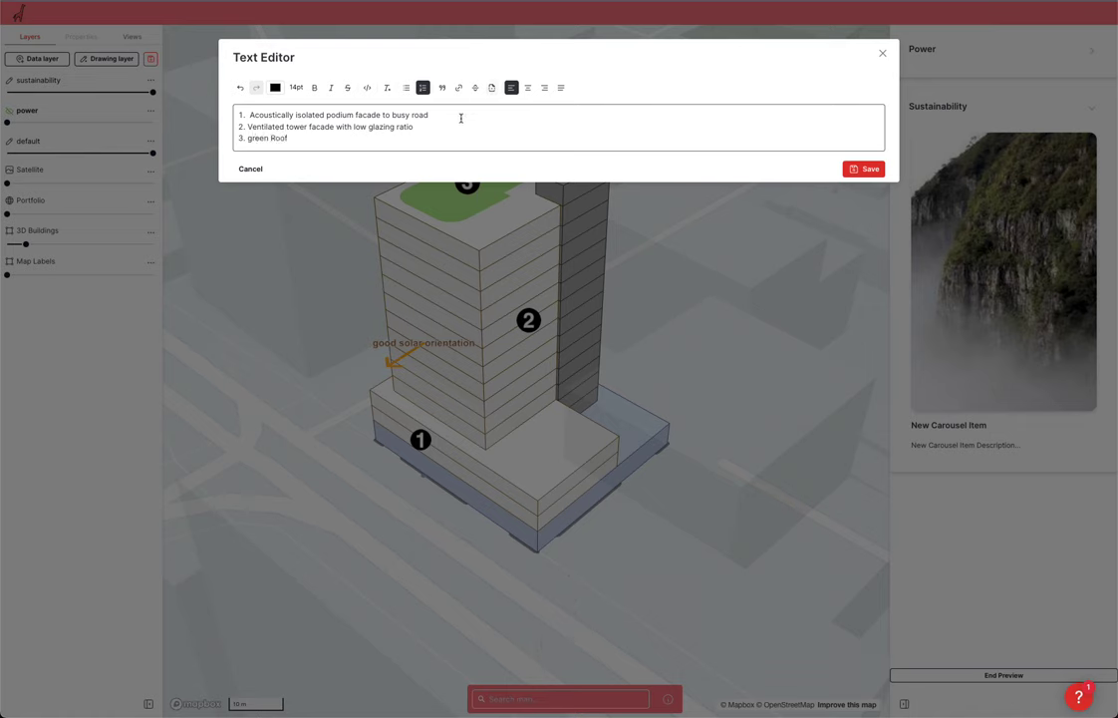
# Add a 'Link to report' line hyperlinked to report.com and save the description
pyautogui.press('Return')
pyautogui.press('Return')
pyautogui.write('Lin')
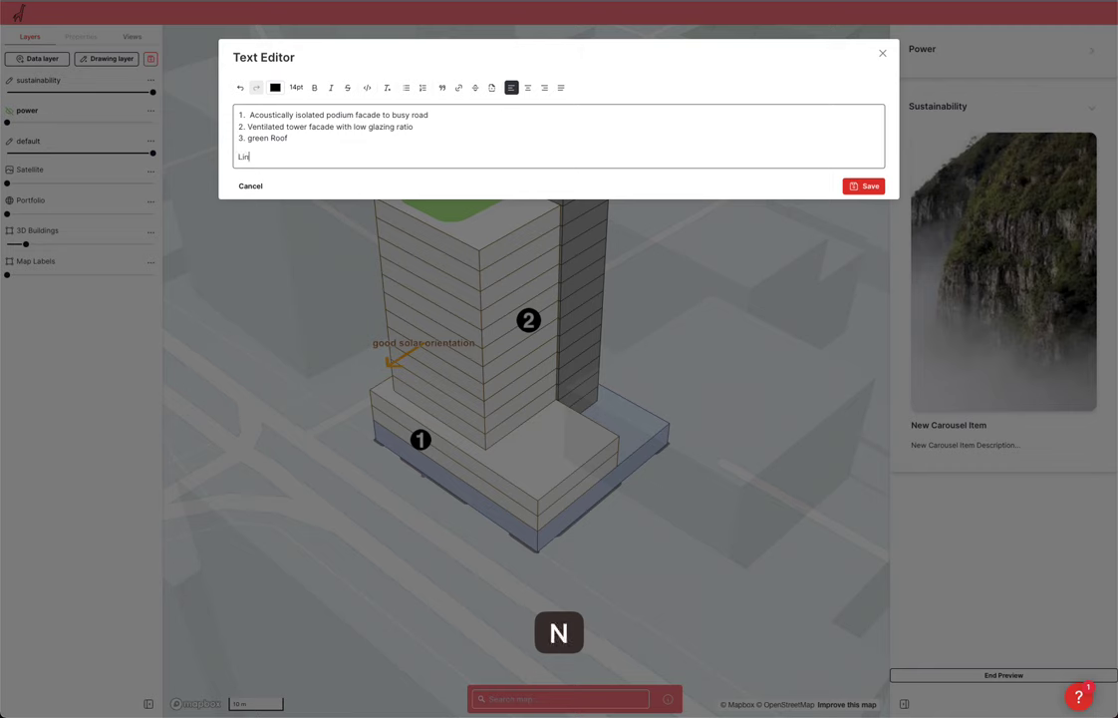
pyautogui.write('k to report')
pyautogui.press('shift+super+Left')
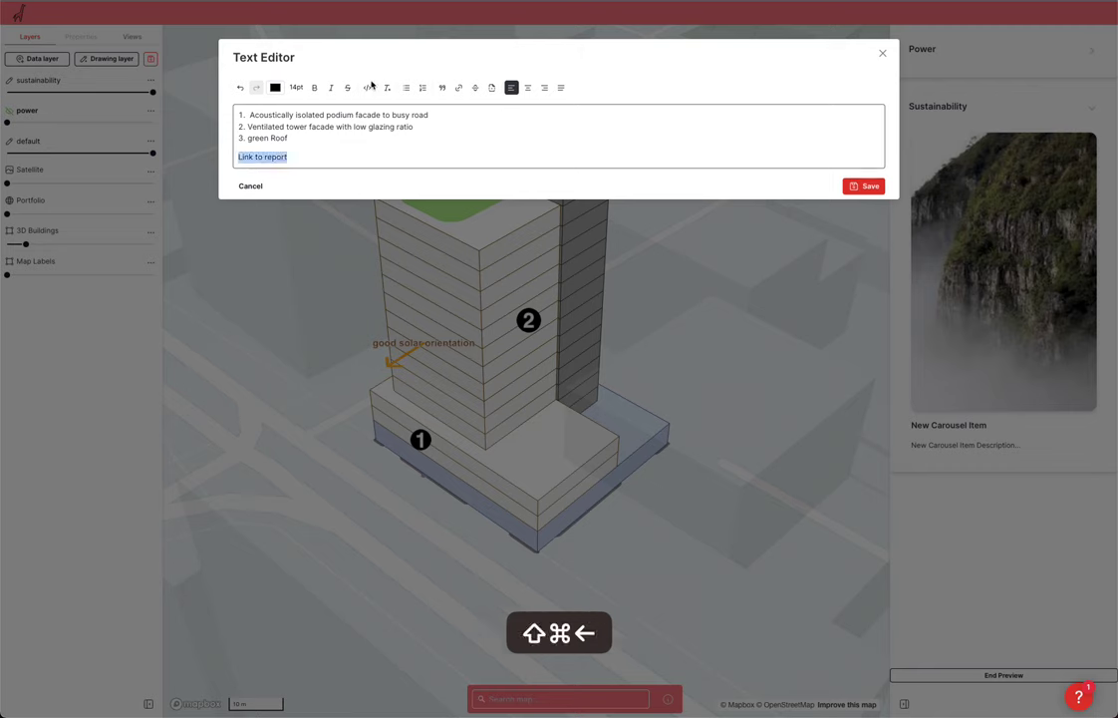
pyautogui.click(457, 89)
pyautogui.tripleClick(466, 34)
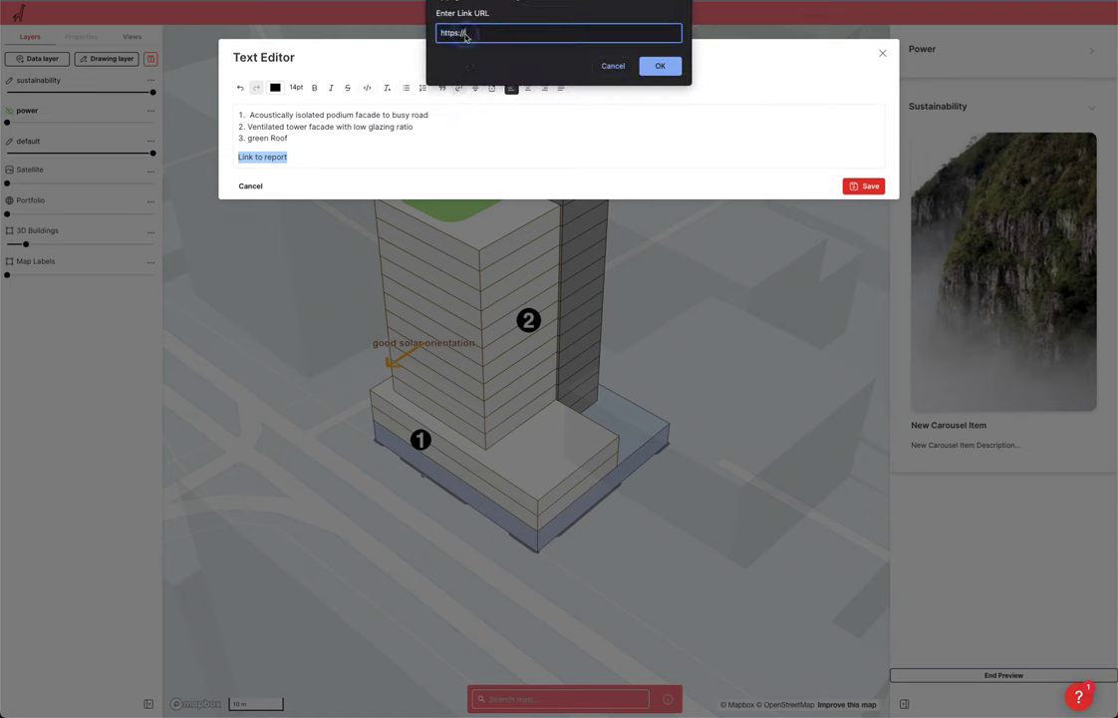
pyautogui.write('rw')
pyautogui.press('BackSpace')
pyautogui.write('eport.com')
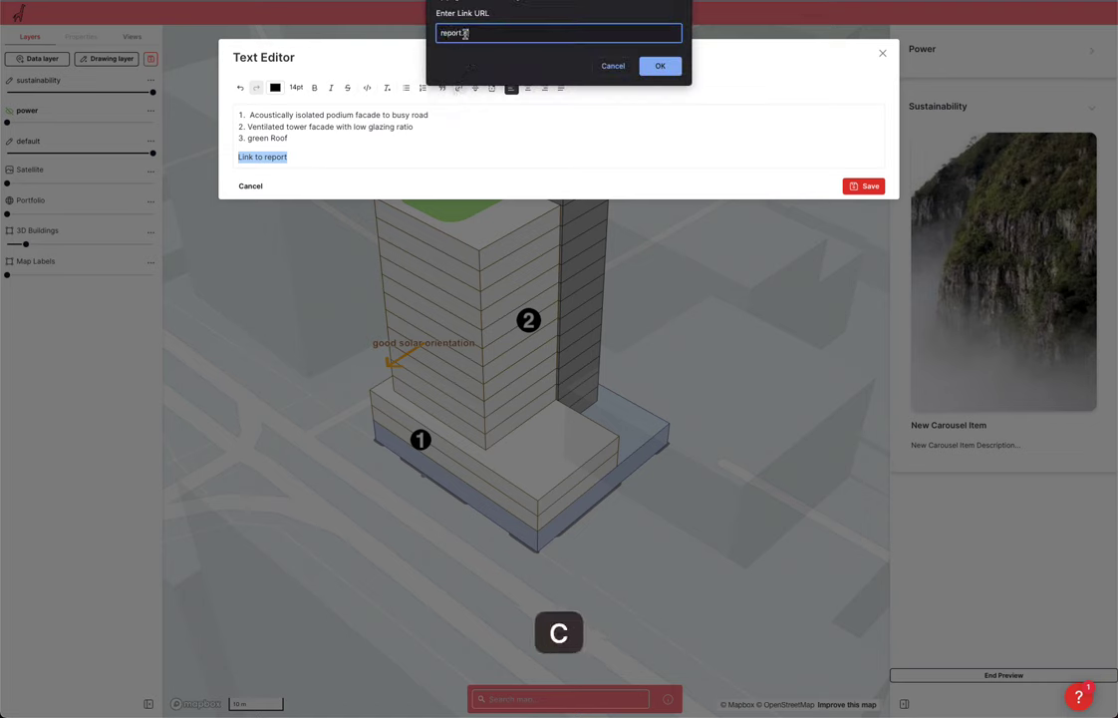
pyautogui.click(662, 68)
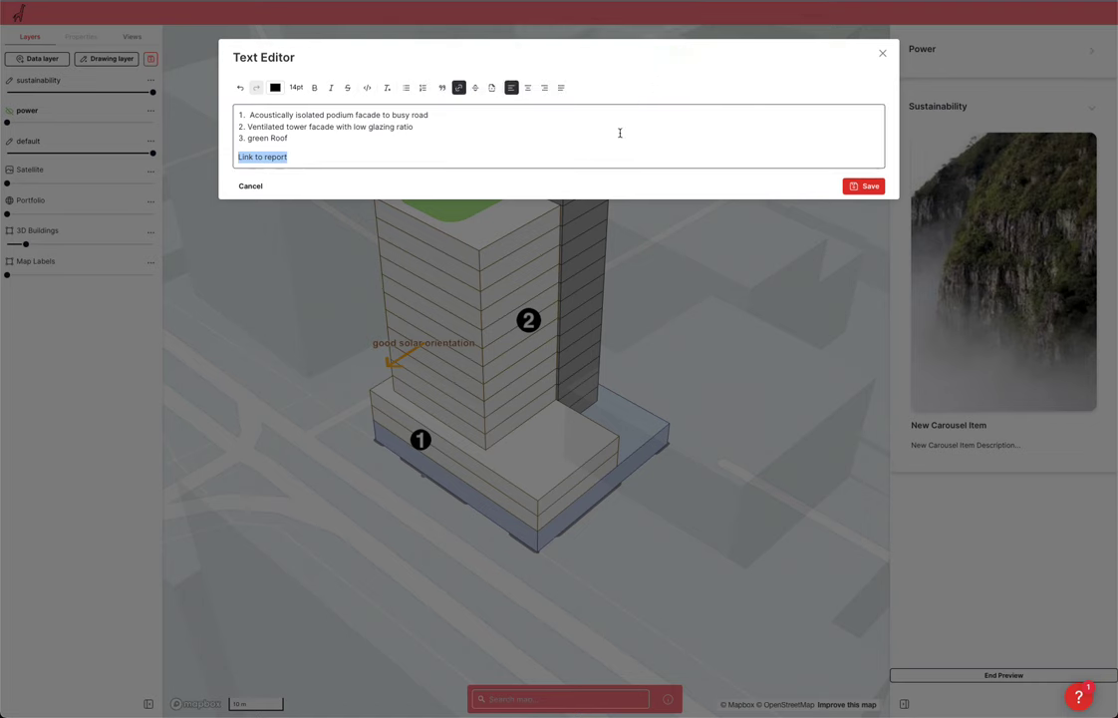
pyautogui.click(544, 116)
pyautogui.click(866, 185)
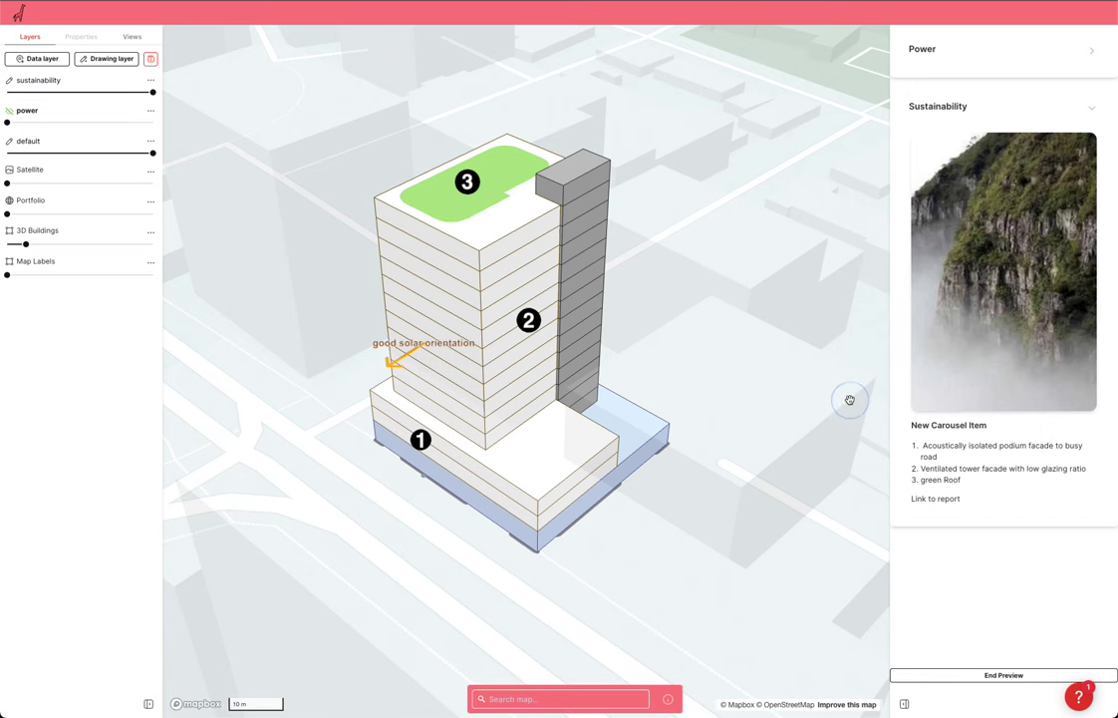
# Set all four lines of the Sustainability description to 16pt and save
pyautogui.doubleClick(919, 469)
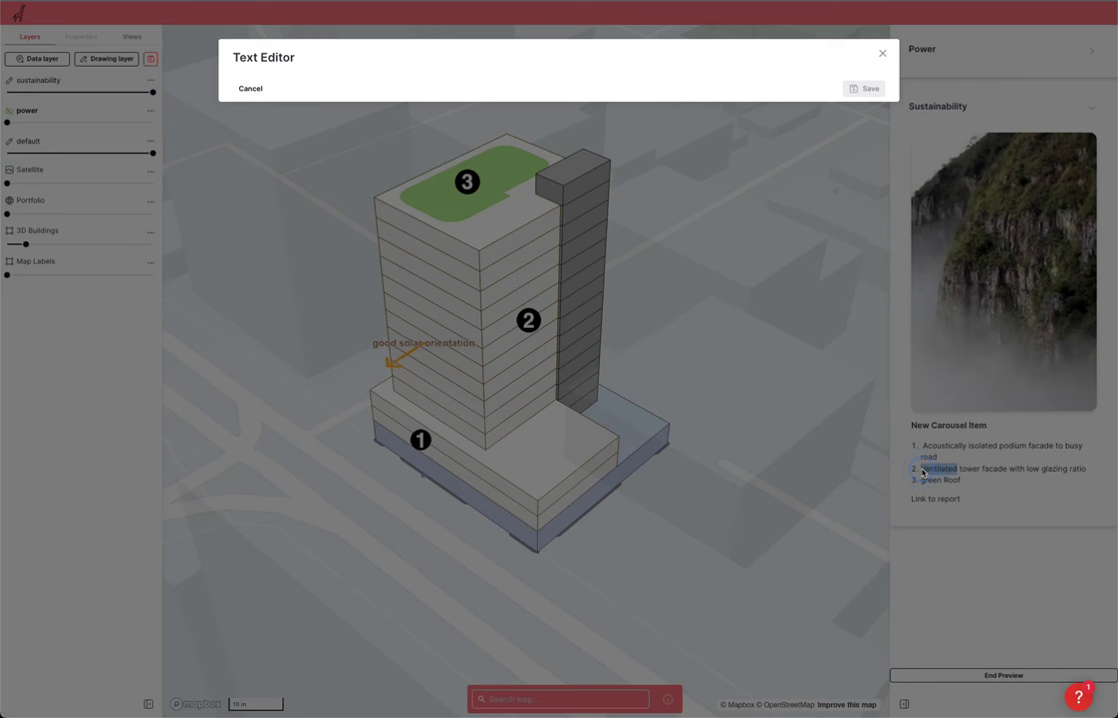
pyautogui.press('Left')
pyautogui.hotkey('shift', 'Left')
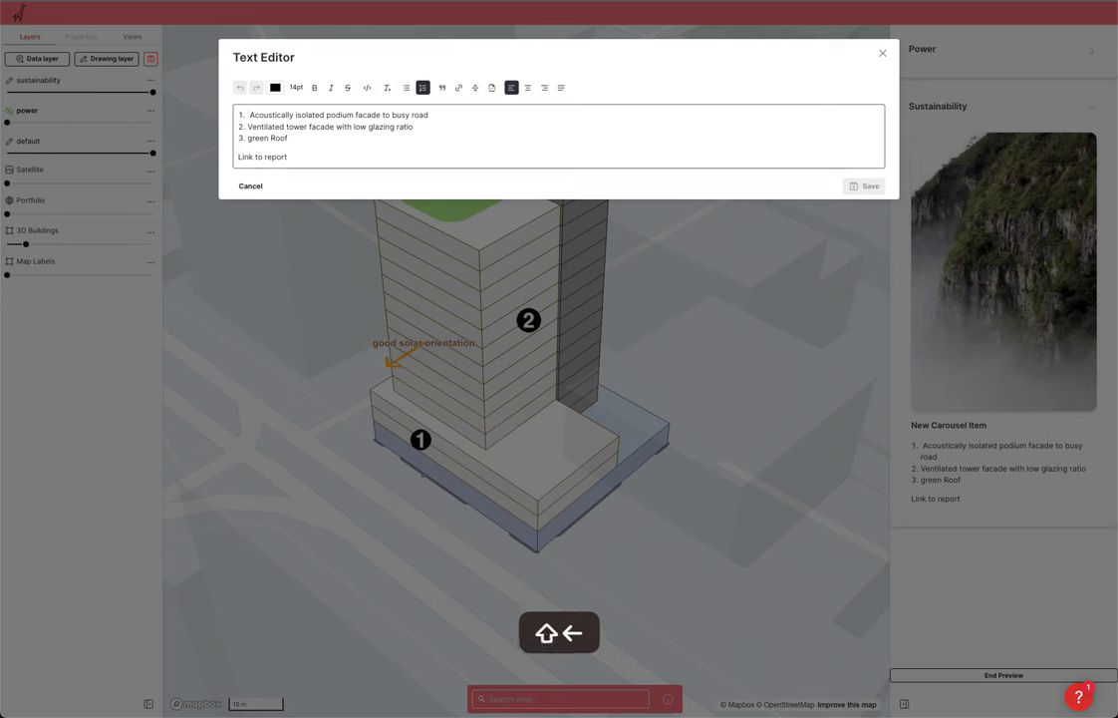
pyautogui.moveTo(237, 112); pyautogui.dragTo(319, 152)
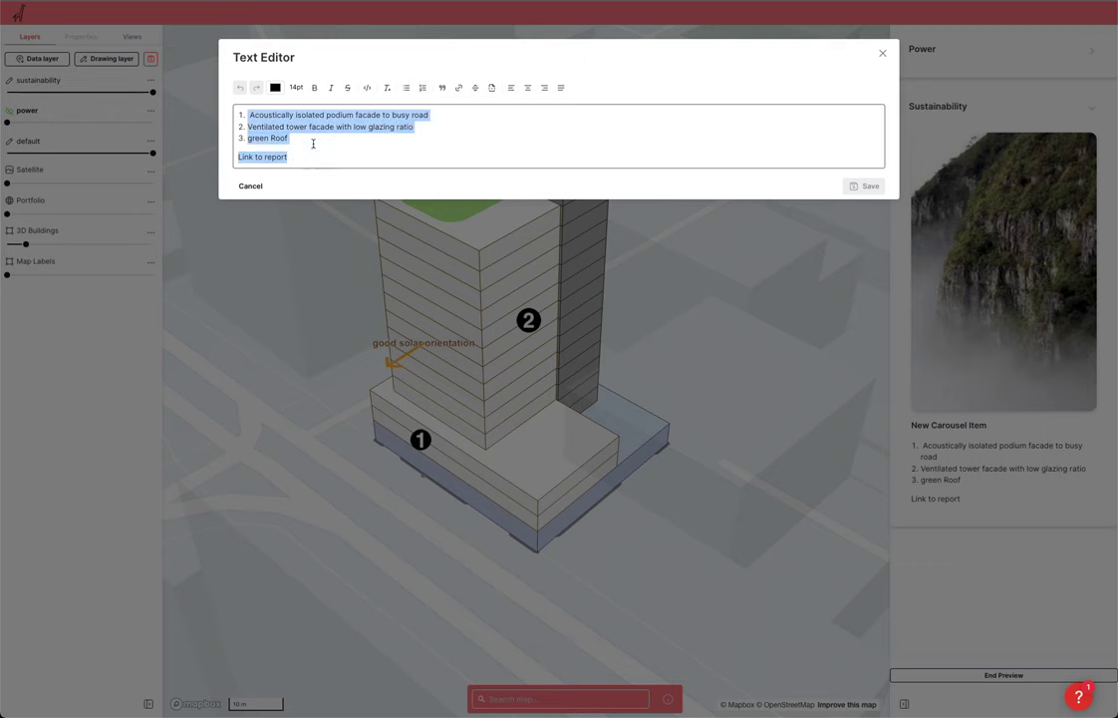
pyautogui.click(295, 87)
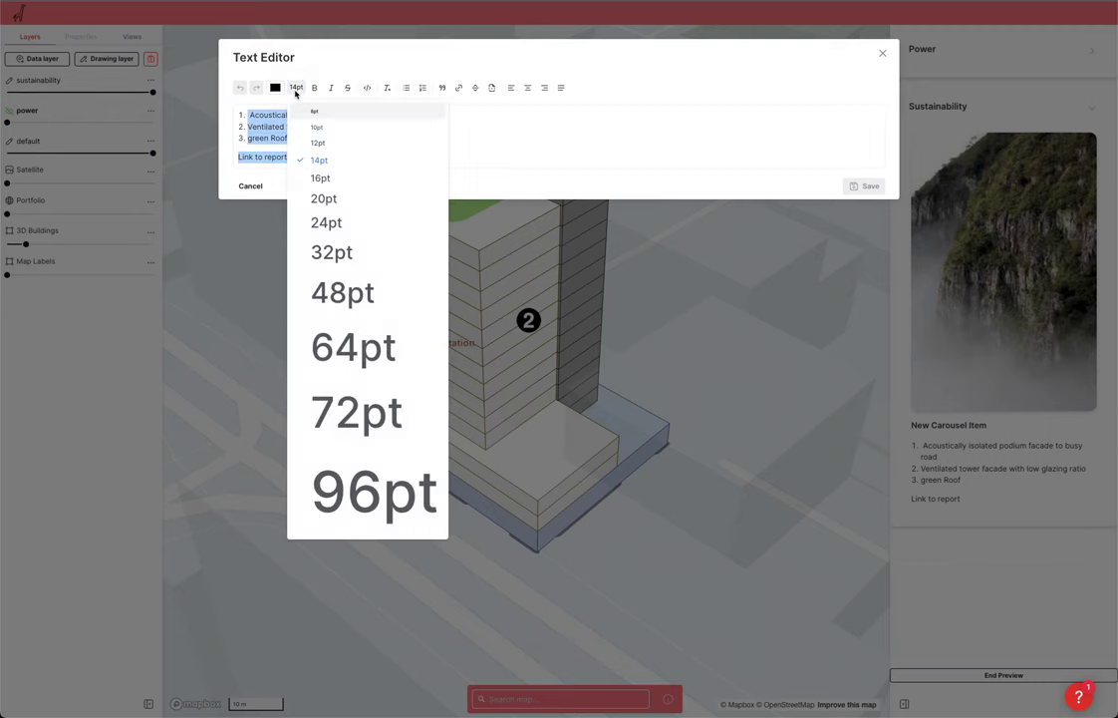
pyautogui.click(320, 180)
pyautogui.click(375, 153)
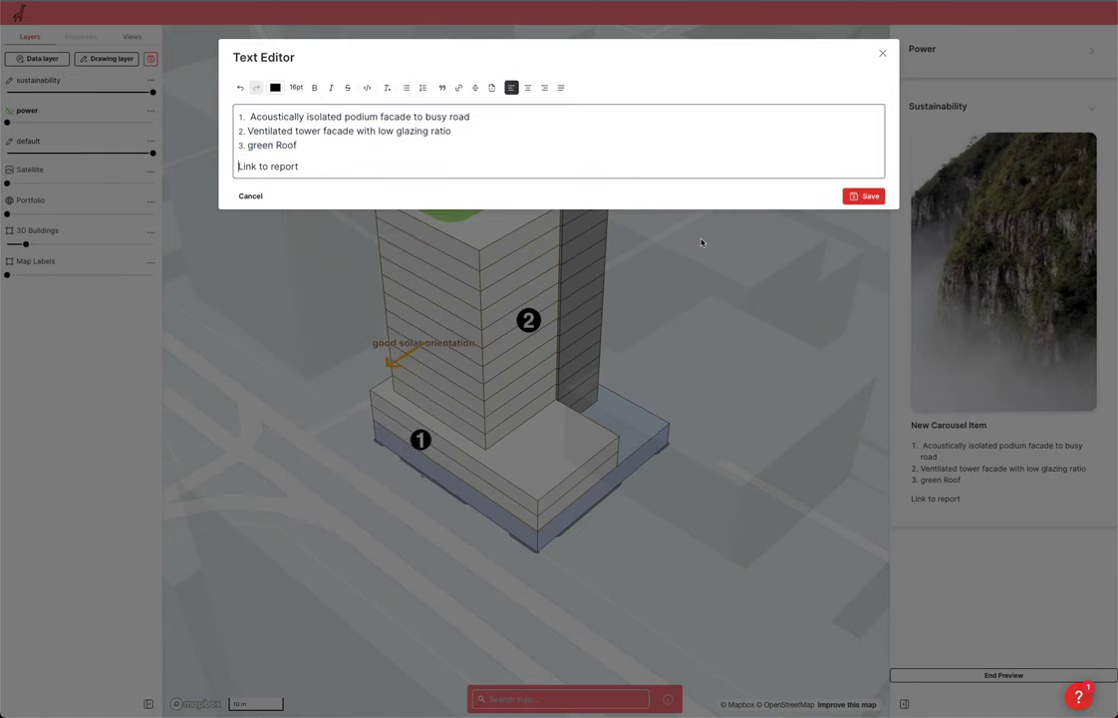
pyautogui.click(868, 196)
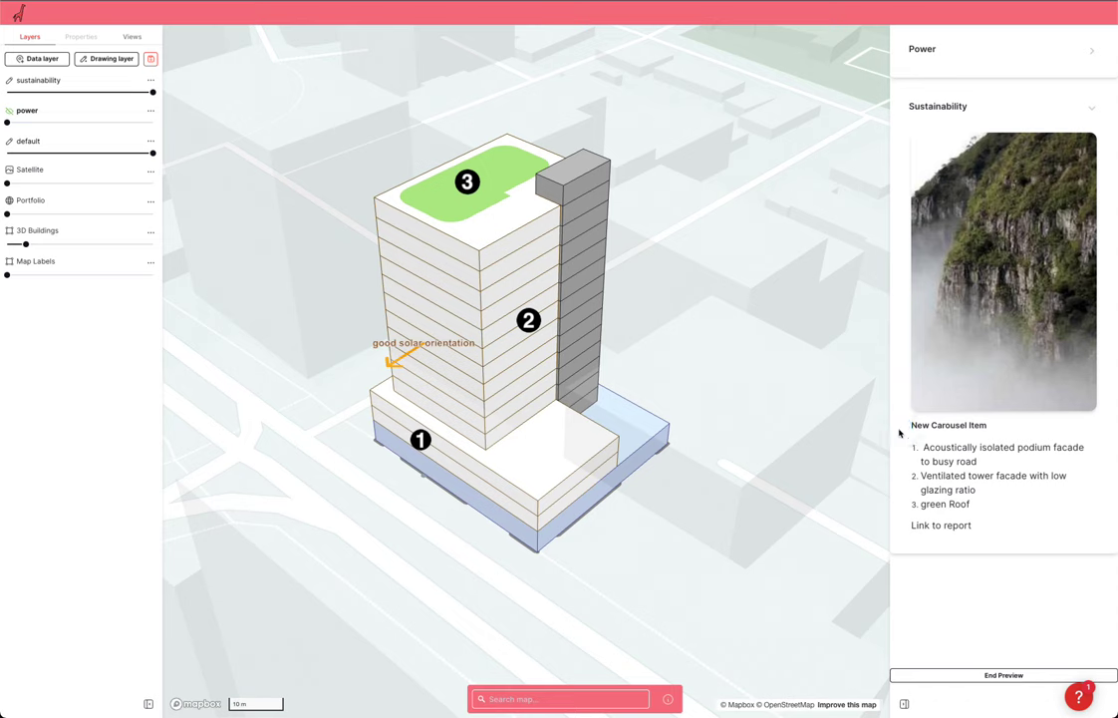
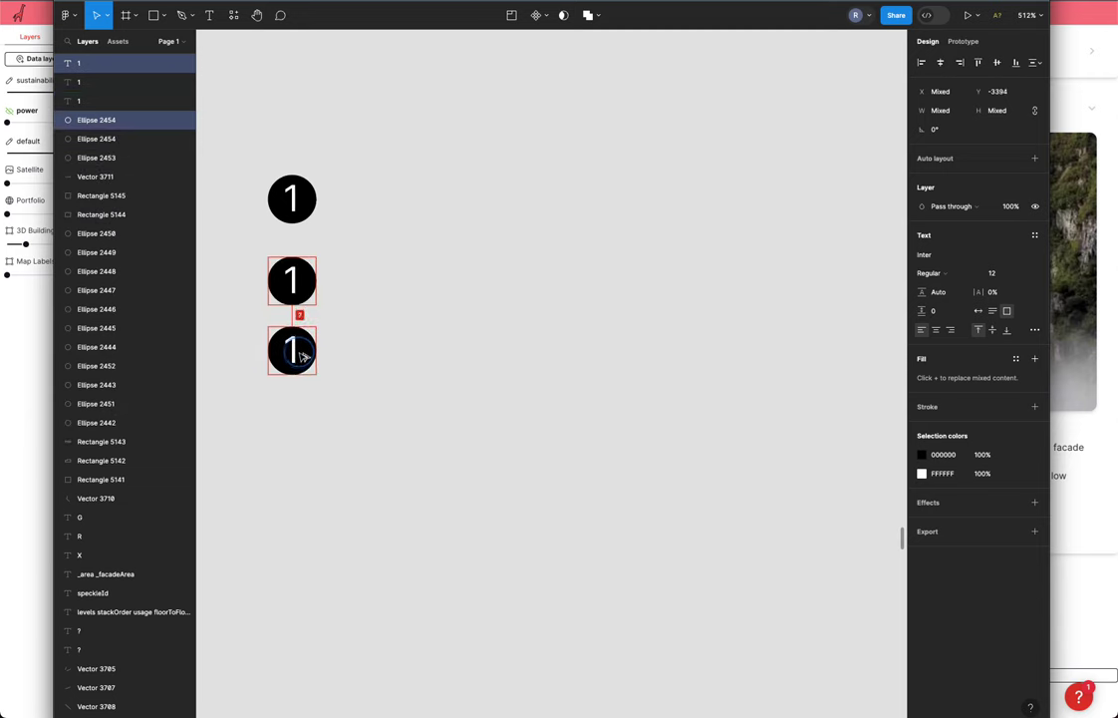
# Change the Figma circle numbers to 2 and 3 and nudge all three numbers left
pyautogui.press('Return')
pyautogui.write('2')
pyautogui.doubleClick(300, 367)
pyautogui.write('3')
pyautogui.press('Escape')
pyautogui.keyDown('shift'); pyautogui.click(299, 286); pyautogui.keyUp('shift')
pyautogui.keyDown('shift'); pyautogui.click(291, 196); pyautogui.keyUp('shift')
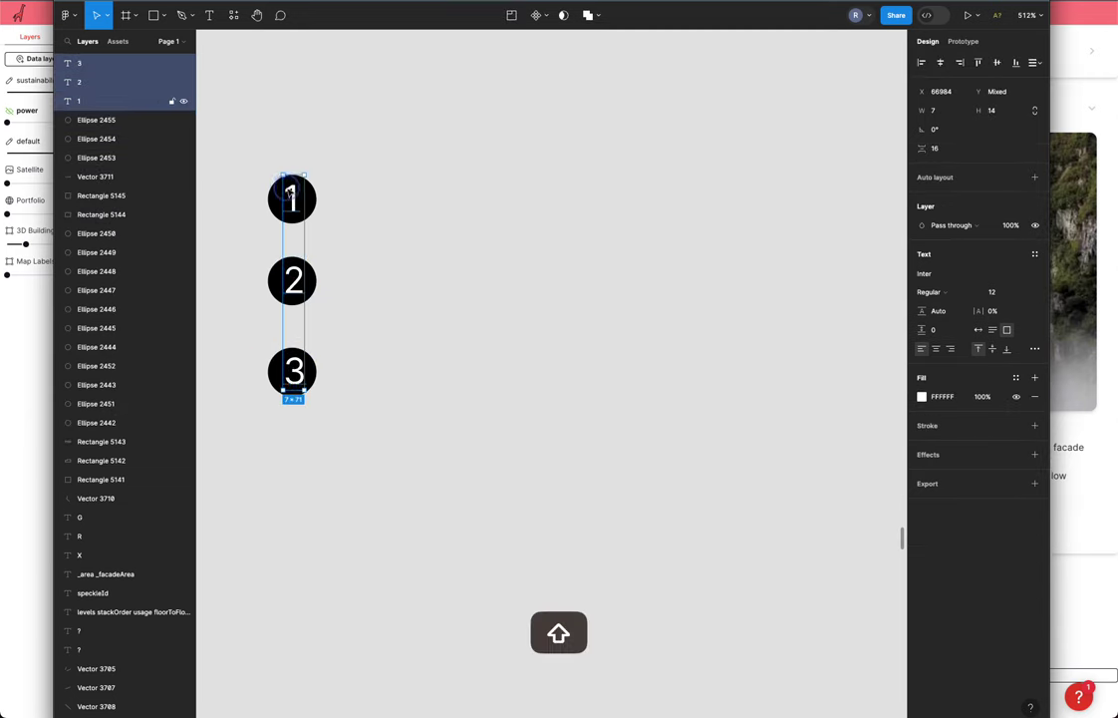
pyautogui.press('Left')
pyautogui.click(435, 273)
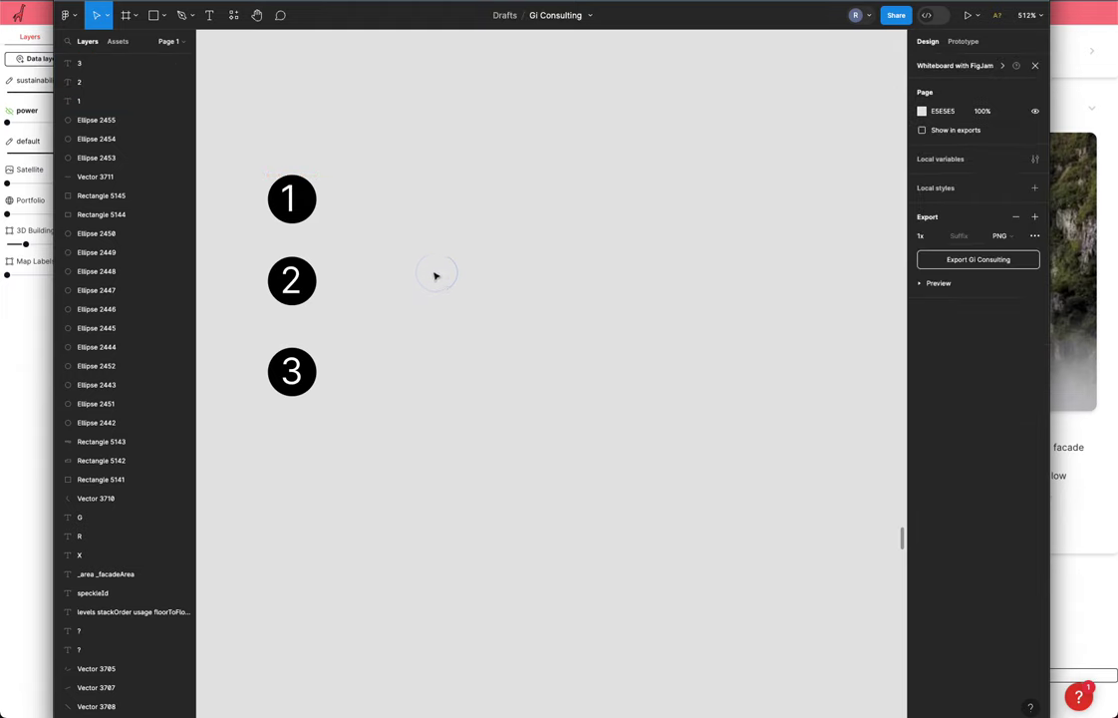
# Add an 'asdfasdf' text label beside circle 1 and duplicate it beside circle 2
pyautogui.hscroll(-2, 449, 278)
pyautogui.press('t')
pyautogui.moveTo(422, 170); pyautogui.dragTo(583, 242)
pyautogui.write('asdfasdf')
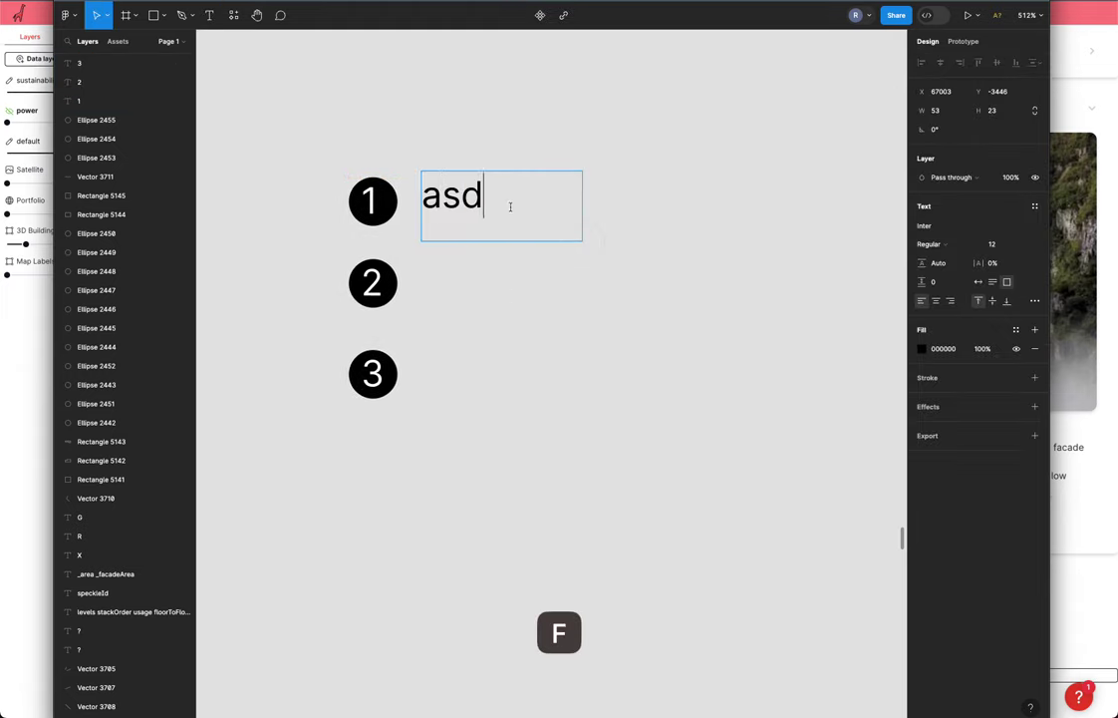
pyautogui.press('Escape')
pyautogui.keyDown('alt'); pyautogui.moveTo(538, 198); pyautogui.dragTo(545, 377); pyautogui.keyUp('alt')
pyautogui.click(686, 345)
# Draw a multi-point freeform line sketch with one curved segment beside the labels
pyautogui.press('p')
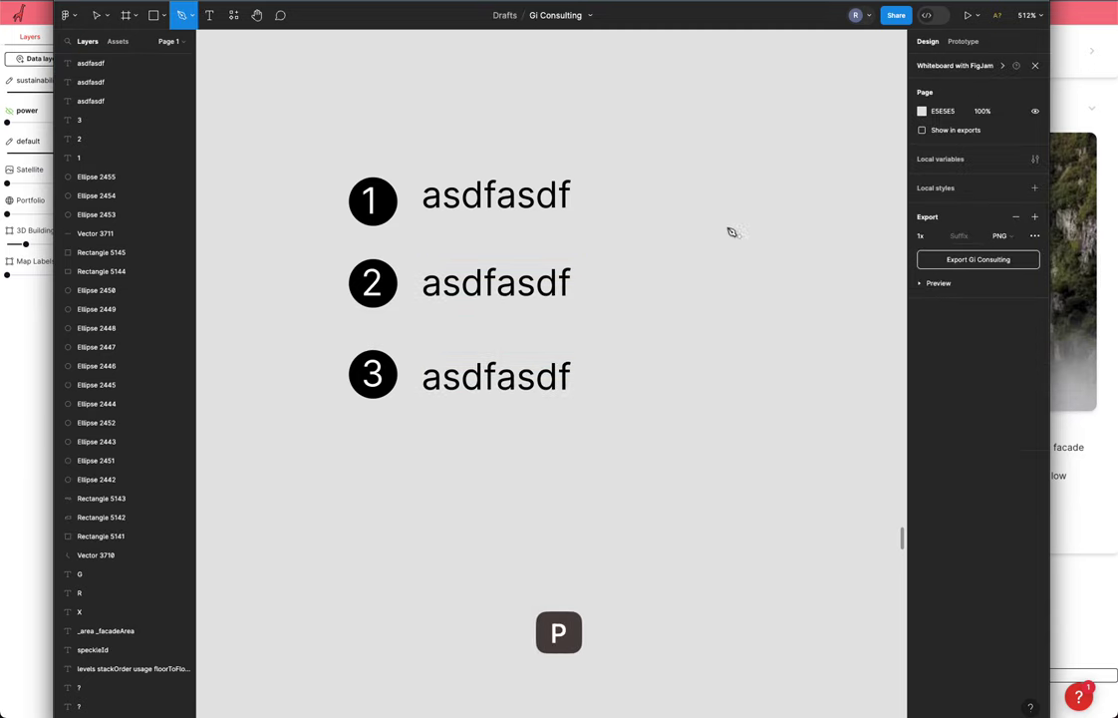
pyautogui.click(719, 213)
pyautogui.click(610, 305)
pyautogui.click(709, 396)
pyautogui.click(794, 320)
pyautogui.moveTo(674, 285); pyautogui.dragTo(668, 212)
pyautogui.click(663, 187)
pyautogui.click(788, 169)
pyautogui.click(777, 260)
pyautogui.click(607, 379)
pyautogui.press('Escape')
pyautogui.press('Escape')
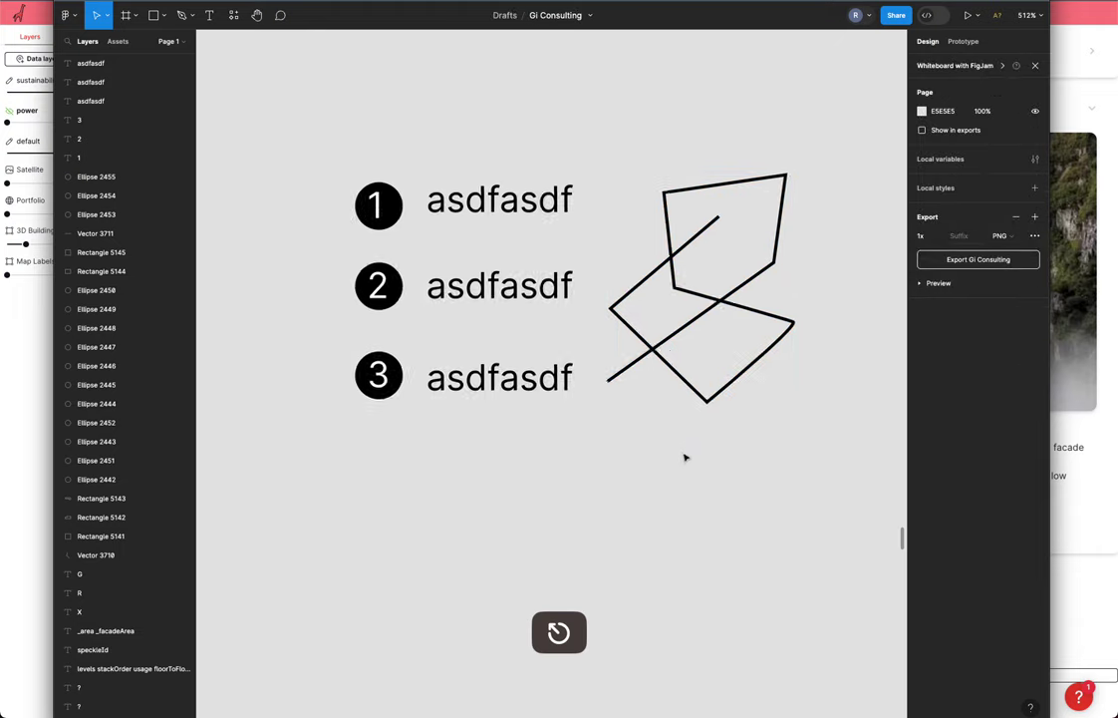
# Frame the numbers, text and sketch together, export the frame as PNG, and return to Giraffe
pyautogui.keyDown('ctrl'); pyautogui.scroll(-3, 685, 449); pyautogui.keyUp('ctrl')
pyautogui.press('f')
pyautogui.moveTo(433, 226); pyautogui.dragTo(804, 450)
pyautogui.click(1035, 474)
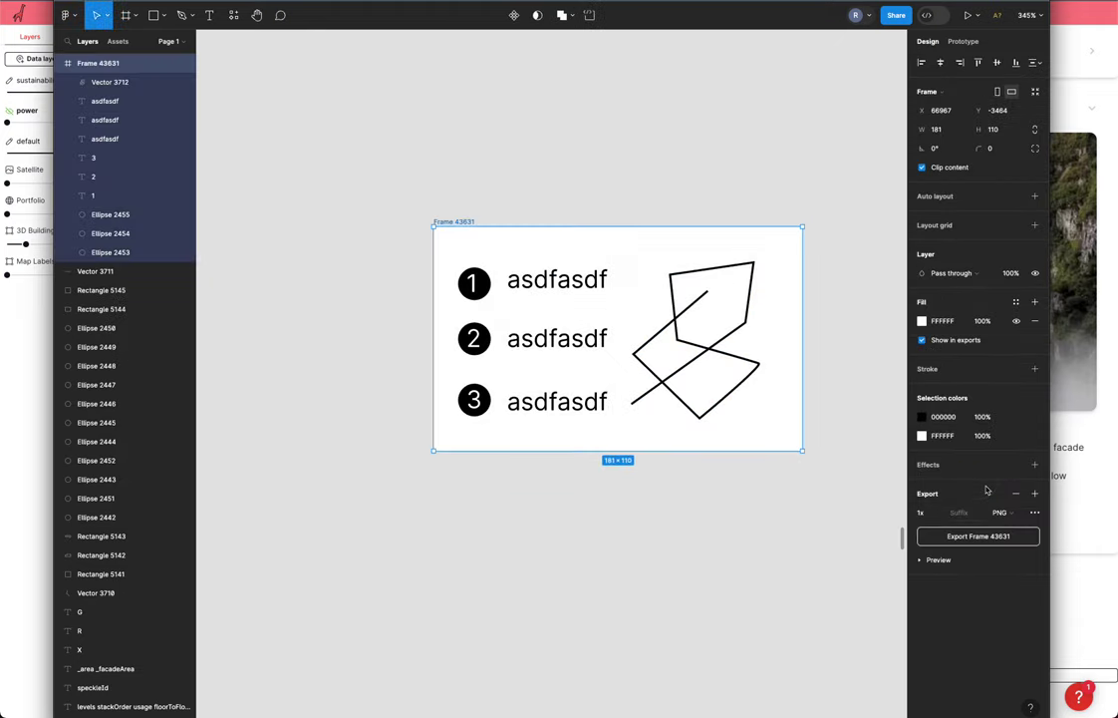
pyautogui.click(978, 536)
pyautogui.click(385, 364)
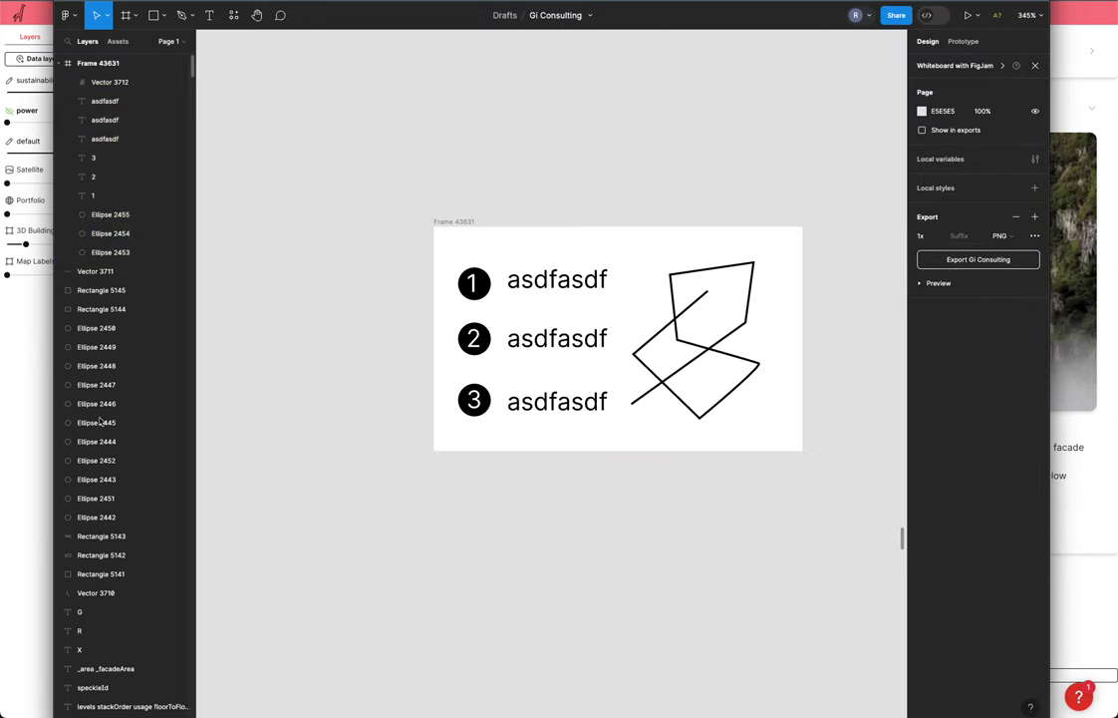
pyautogui.click(20, 416)
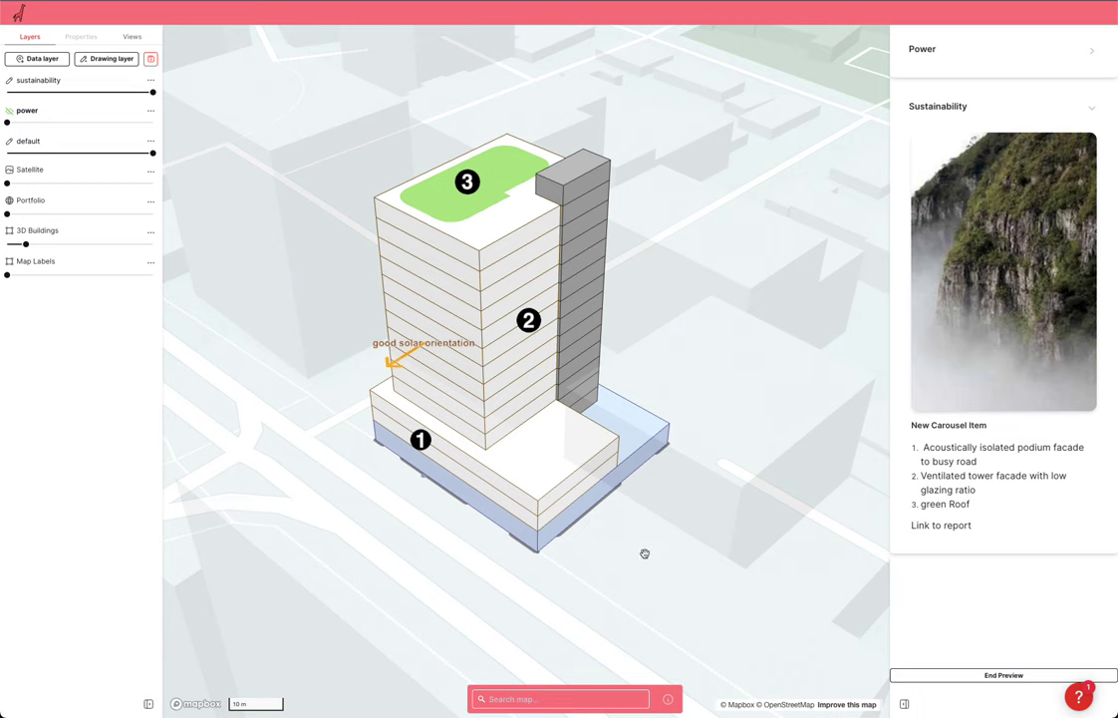
# End preview and place a first uploaded-image rectangle on the map
pyautogui.click(953, 673)
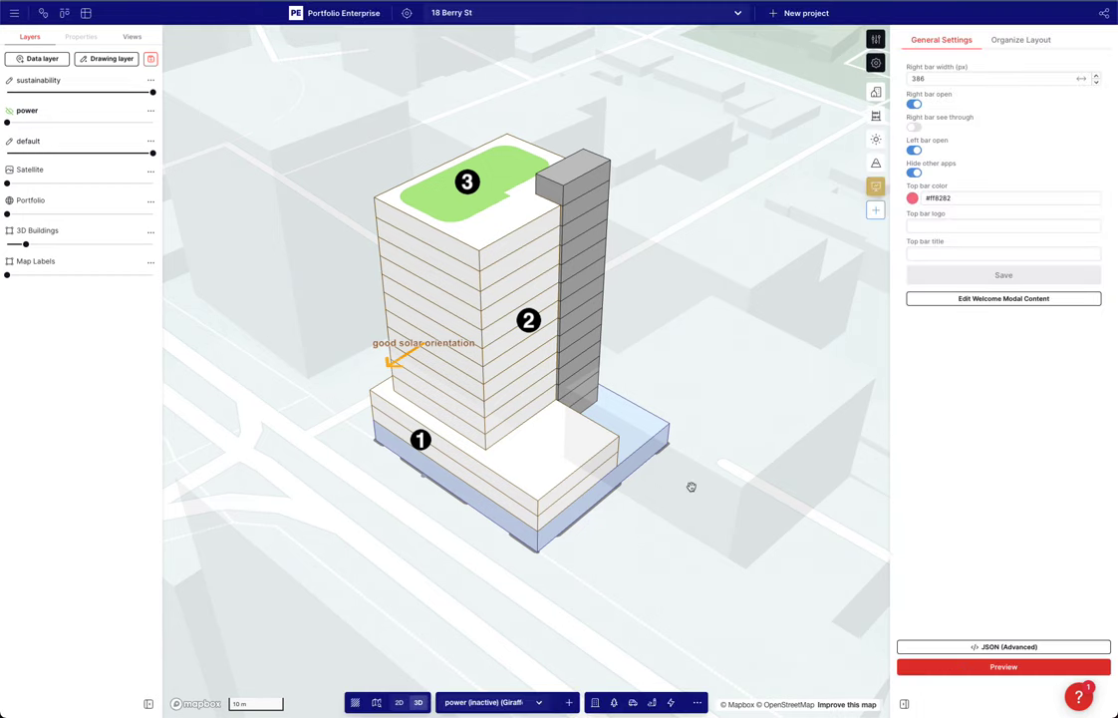
pyautogui.click(653, 704)
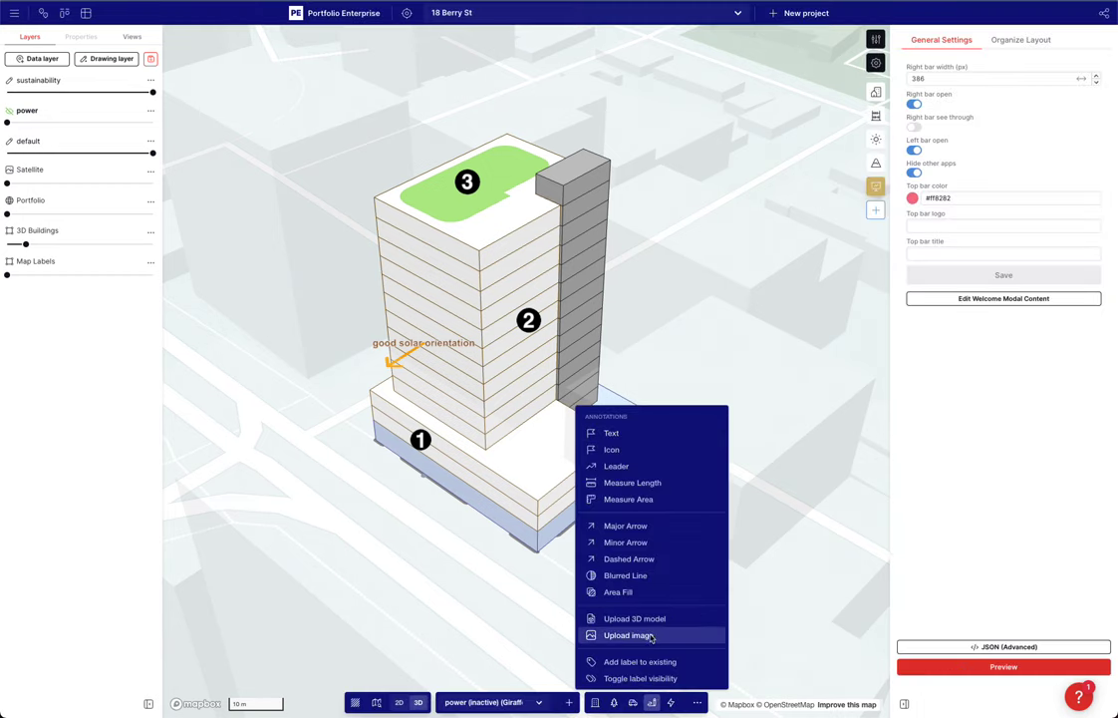
pyautogui.click(644, 637)
pyautogui.scroll(-5, 452, 535)
pyautogui.click(455, 513)
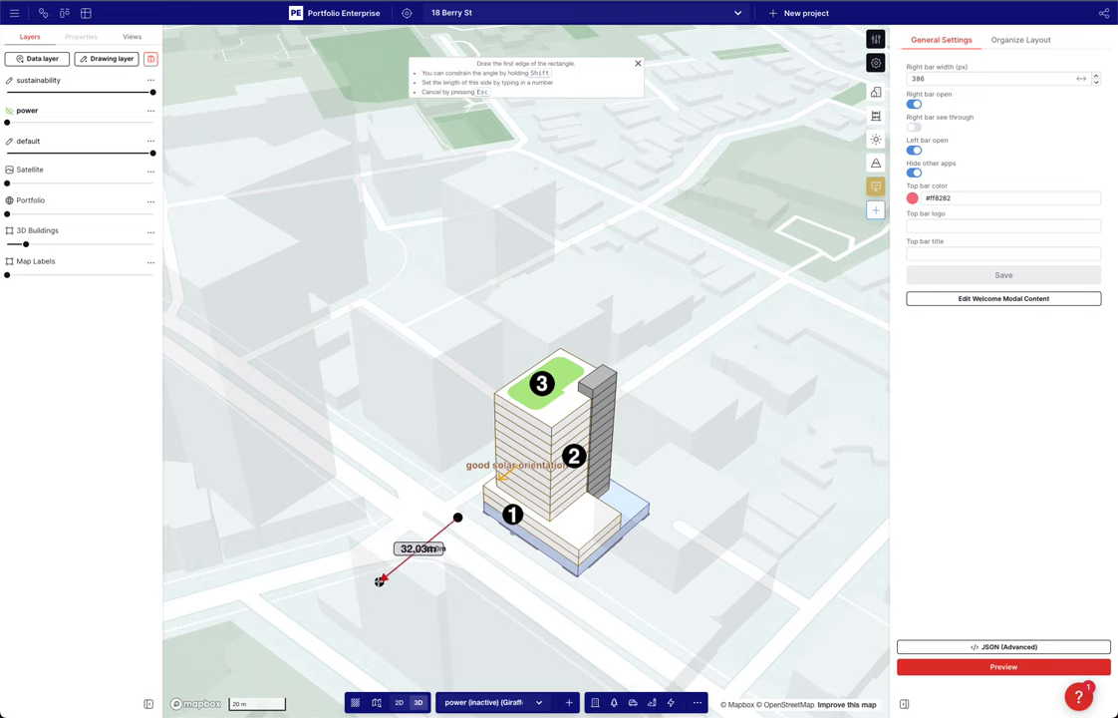
pyautogui.click(487, 630)
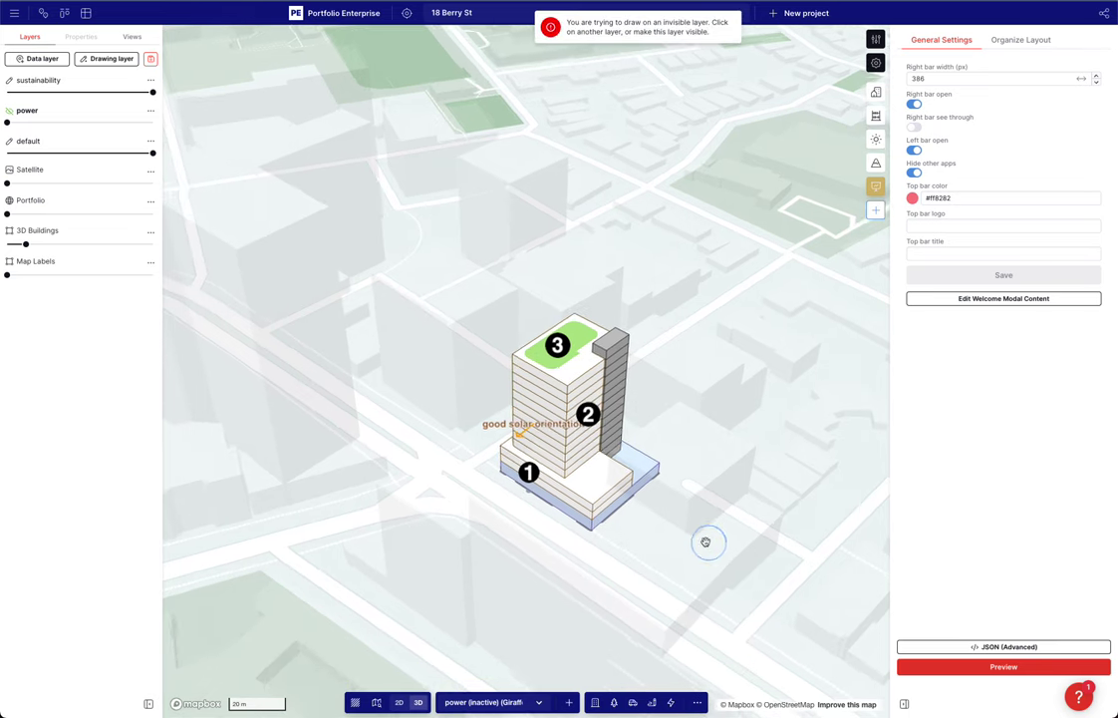
# Make sustainability the active layer and draw the 53.5 m × 28.9 m image rectangle on the street
pyautogui.click(37, 80)
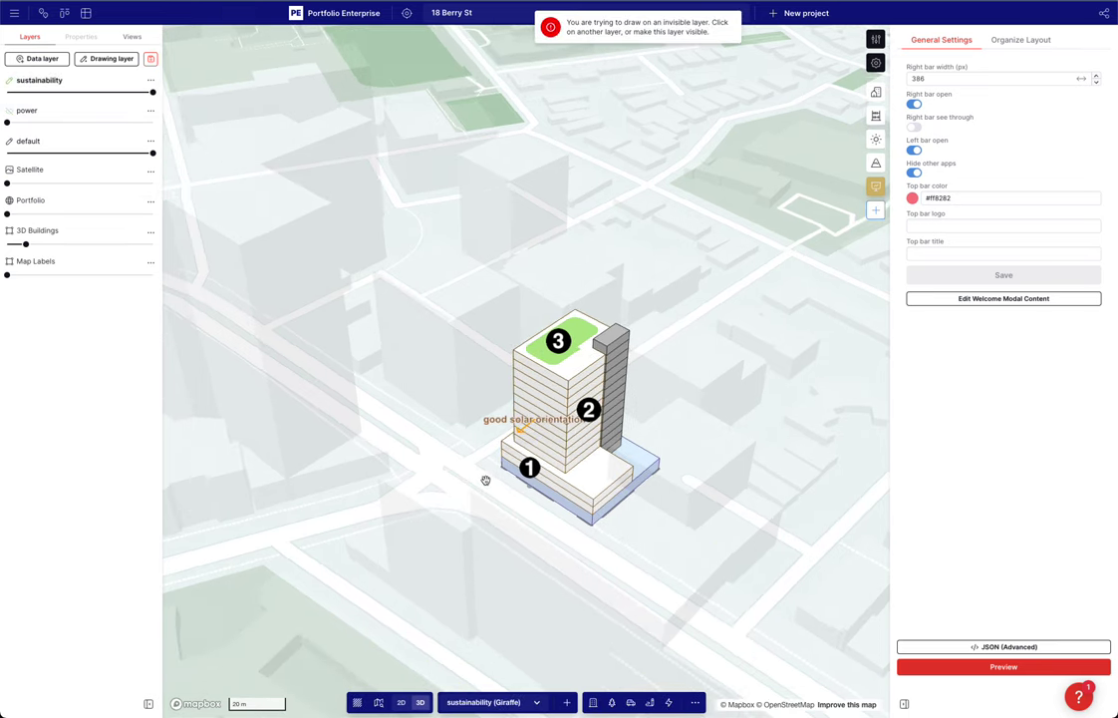
pyautogui.click(649, 702)
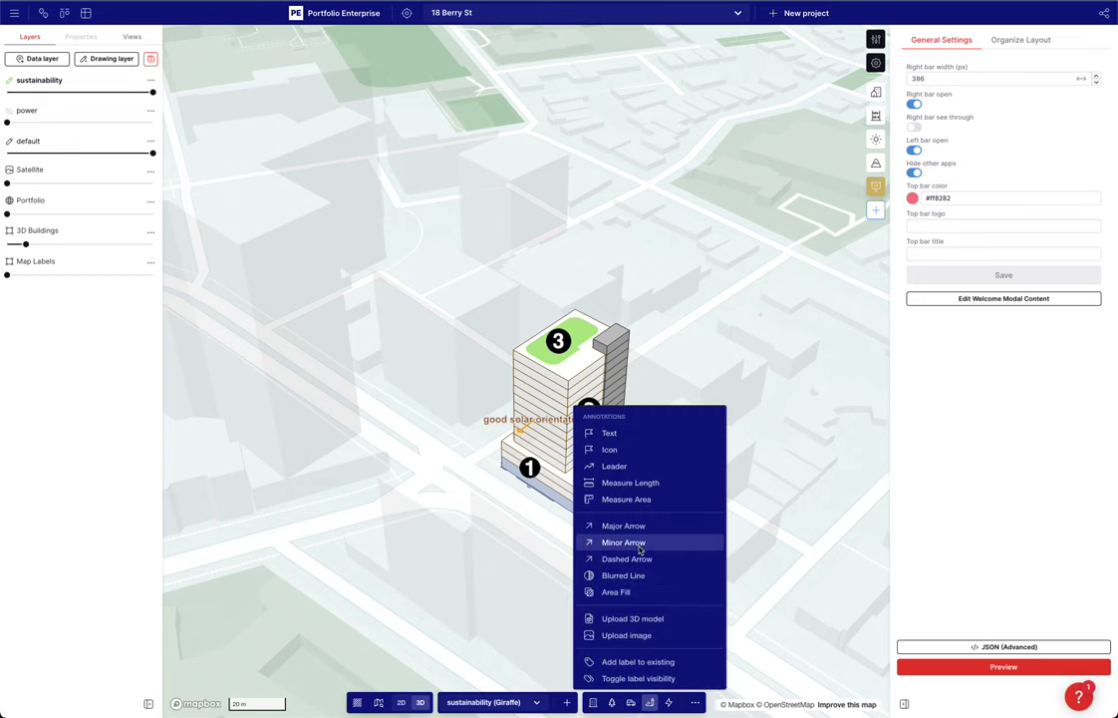
pyautogui.click(630, 618)
pyautogui.click(462, 465)
pyautogui.click(598, 548)
pyautogui.click(532, 611)
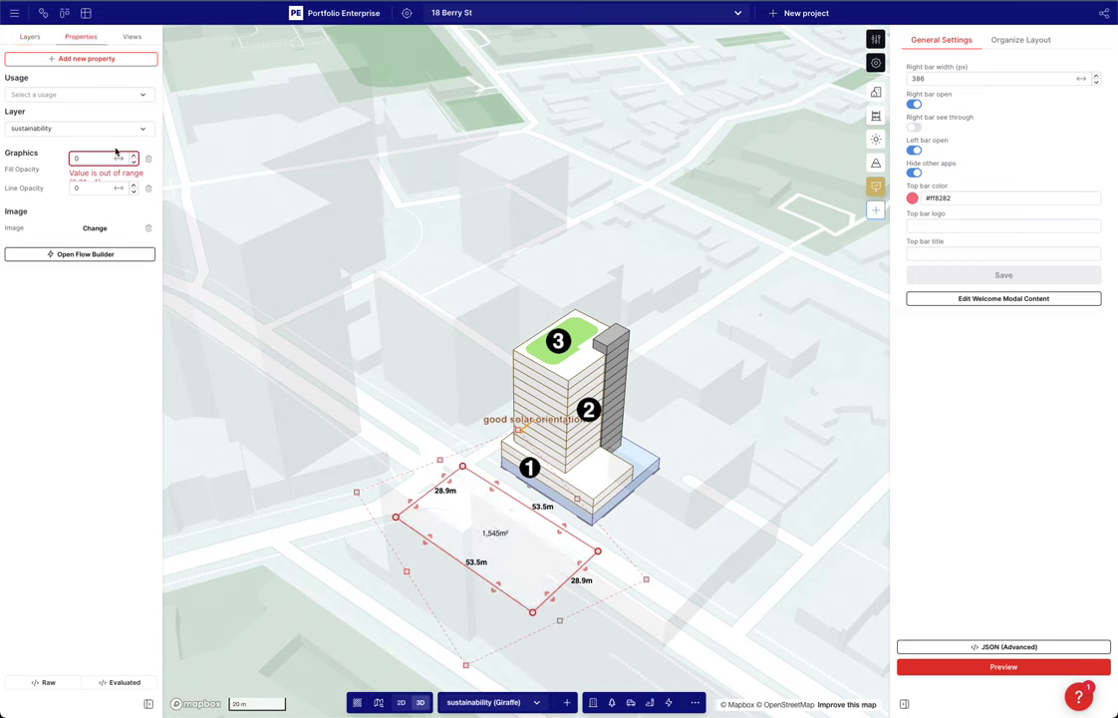
pyautogui.click(92, 228)
# Upload Frame 43631.png from Downloads as a medium image named 'sustainability strat'
pyautogui.click(488, 87)
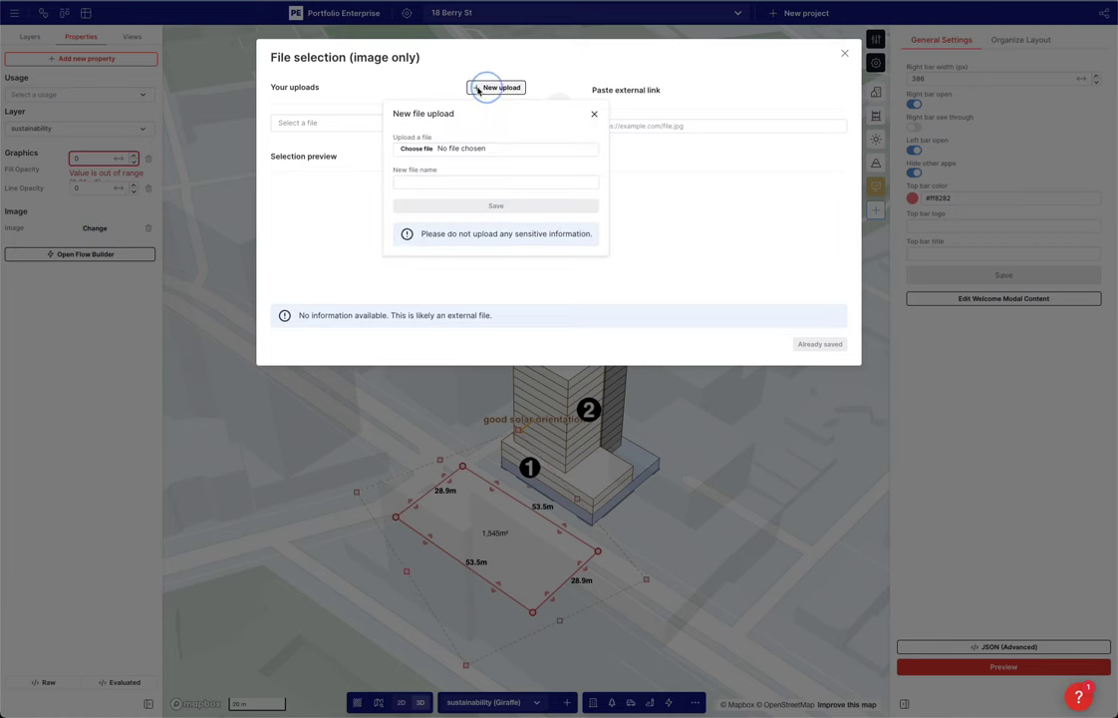
pyautogui.click(461, 150)
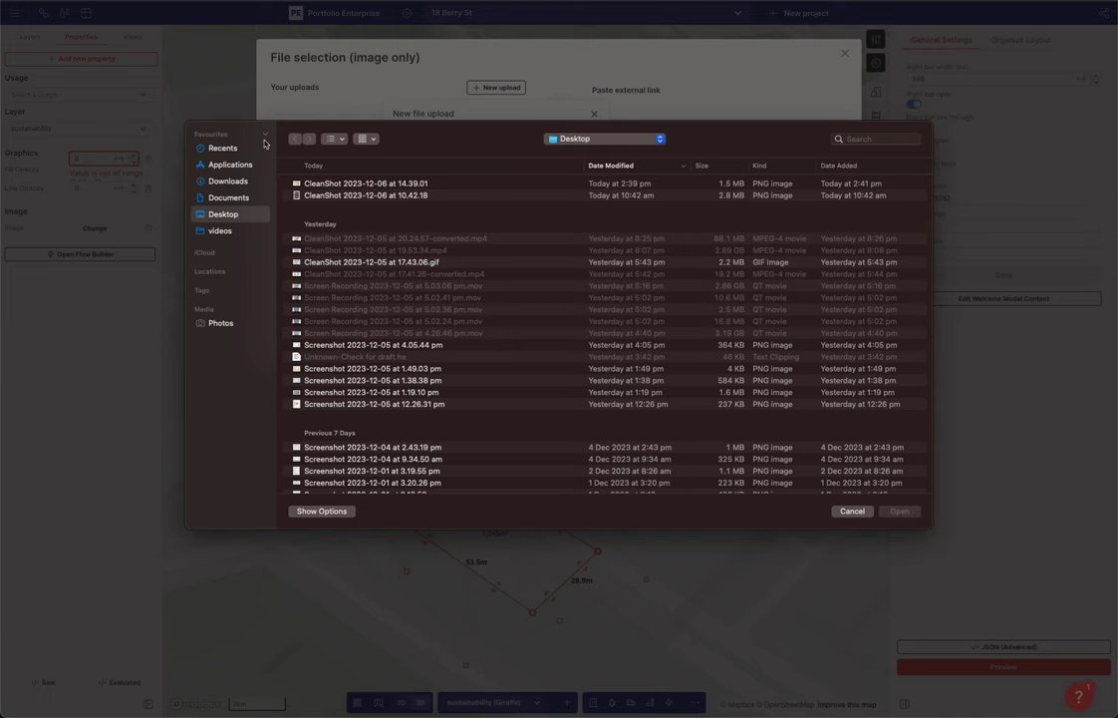
pyautogui.click(227, 180)
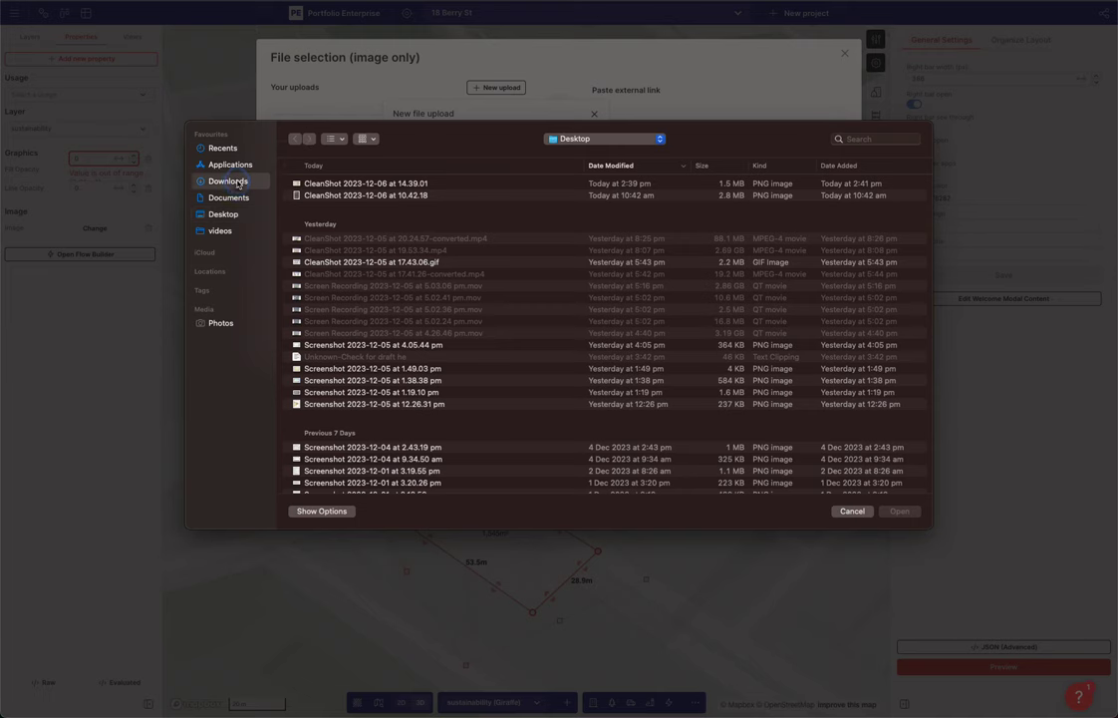
pyautogui.click(329, 185)
pyautogui.click(900, 510)
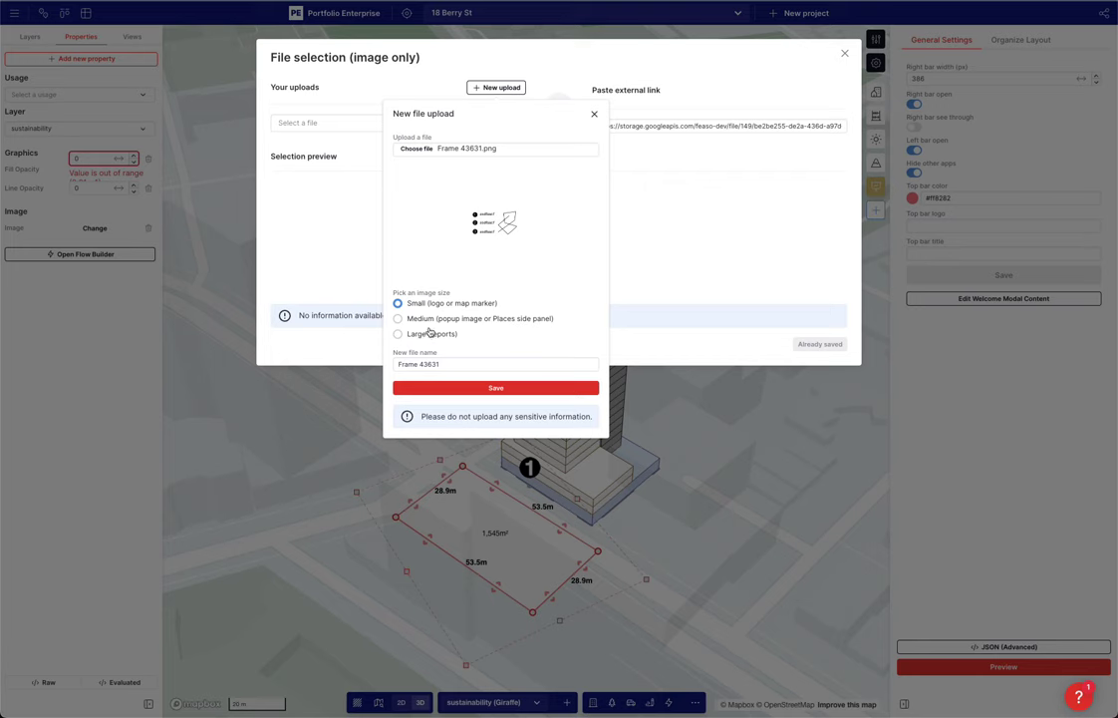
pyautogui.click(399, 319)
pyautogui.tripleClick(438, 364)
pyautogui.write('sustainability strat')
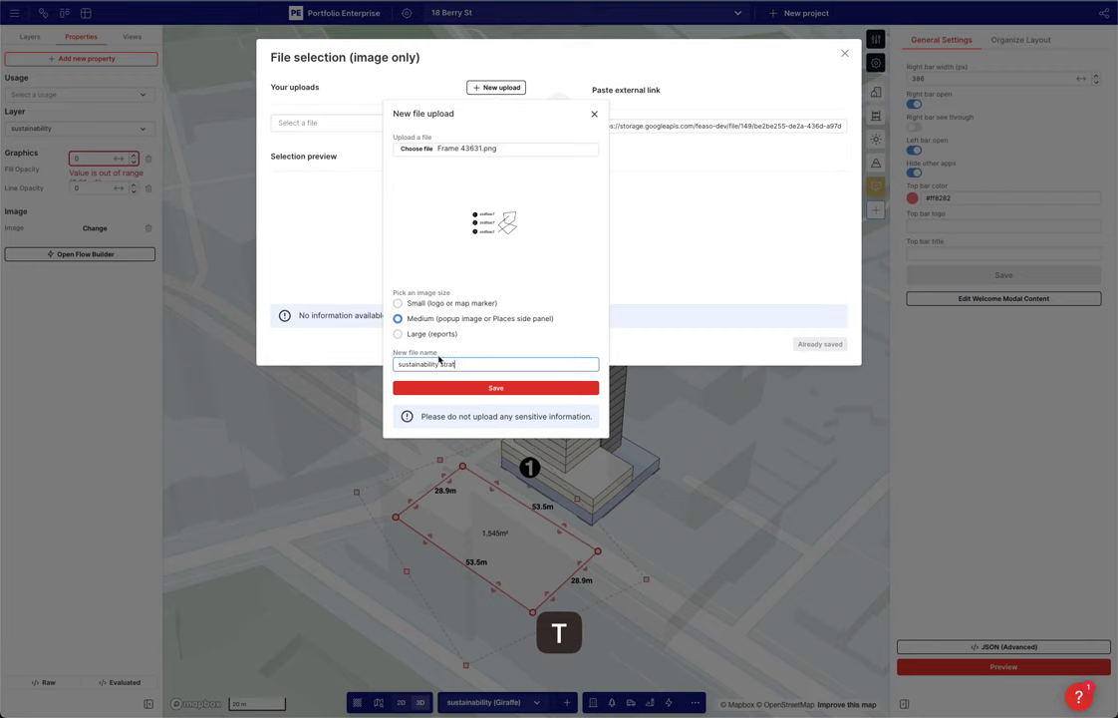
pyautogui.click(476, 386)
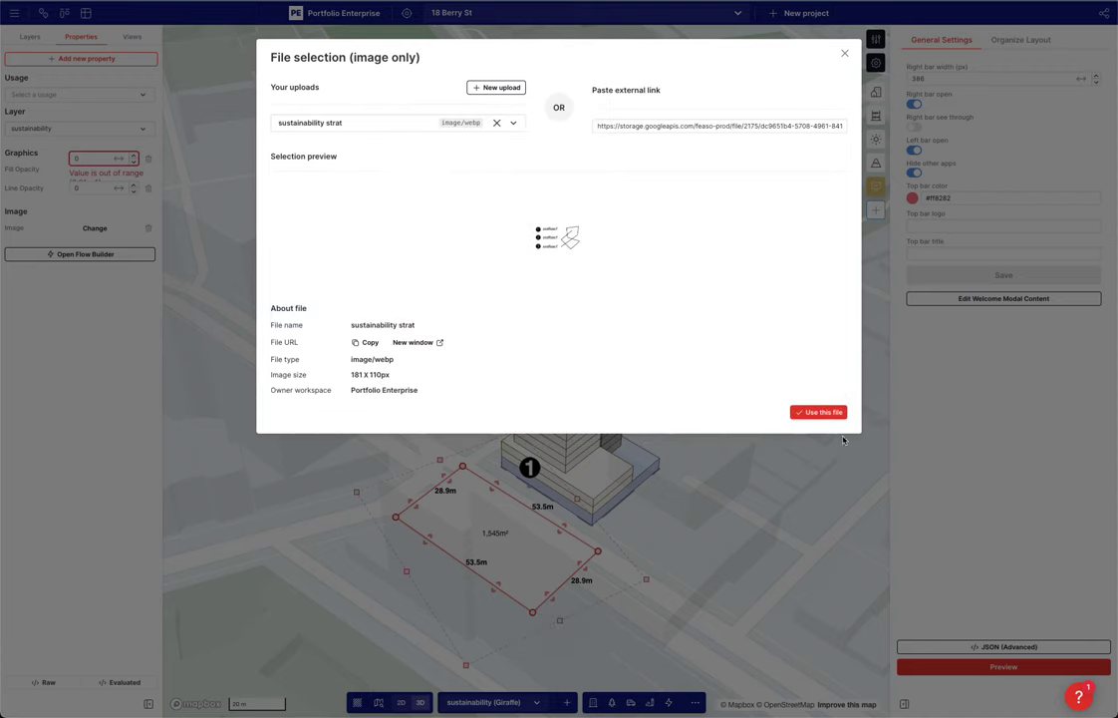
# Copy the uploaded image's link and apply the image to the map rectangle
pyautogui.click(628, 123)
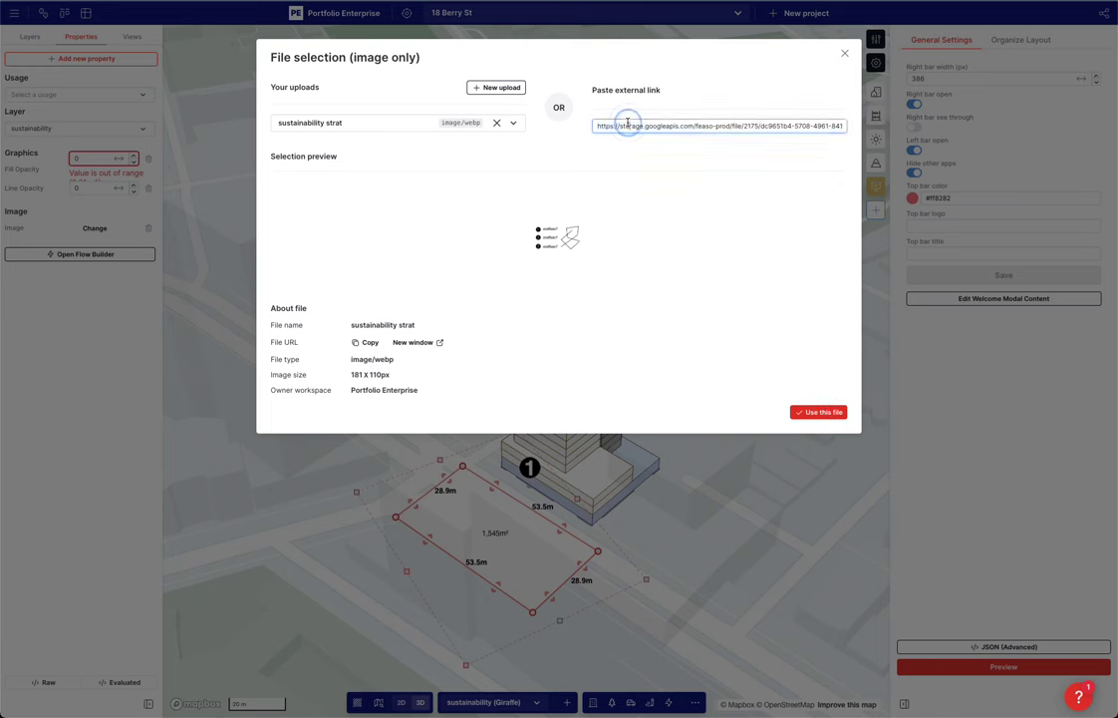
pyautogui.tripleClick(628, 124)
pyautogui.press('super+c')
pyautogui.click(819, 412)
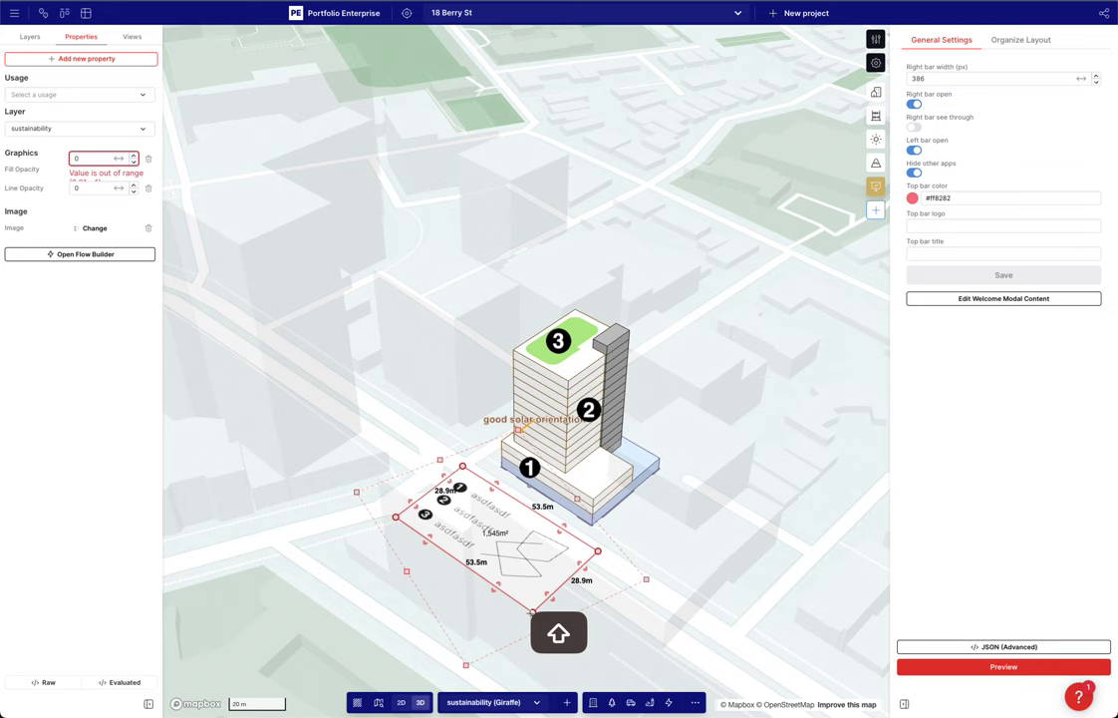
# Shrink the map image to about 36.6 × 20.0 m and paste the PNG link as the carousel item's image
pyautogui.keyDown('shift'); pyautogui.moveTo(466, 666); pyautogui.dragTo(498, 508); pyautogui.keyUp('shift')
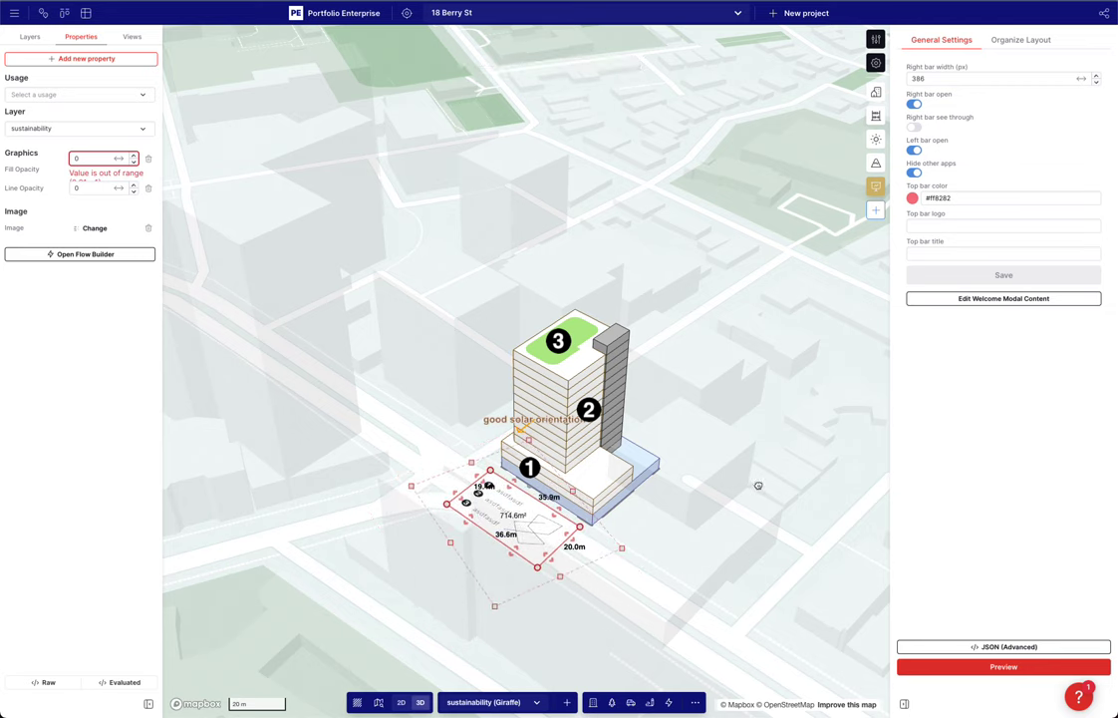
pyautogui.click(757, 484)
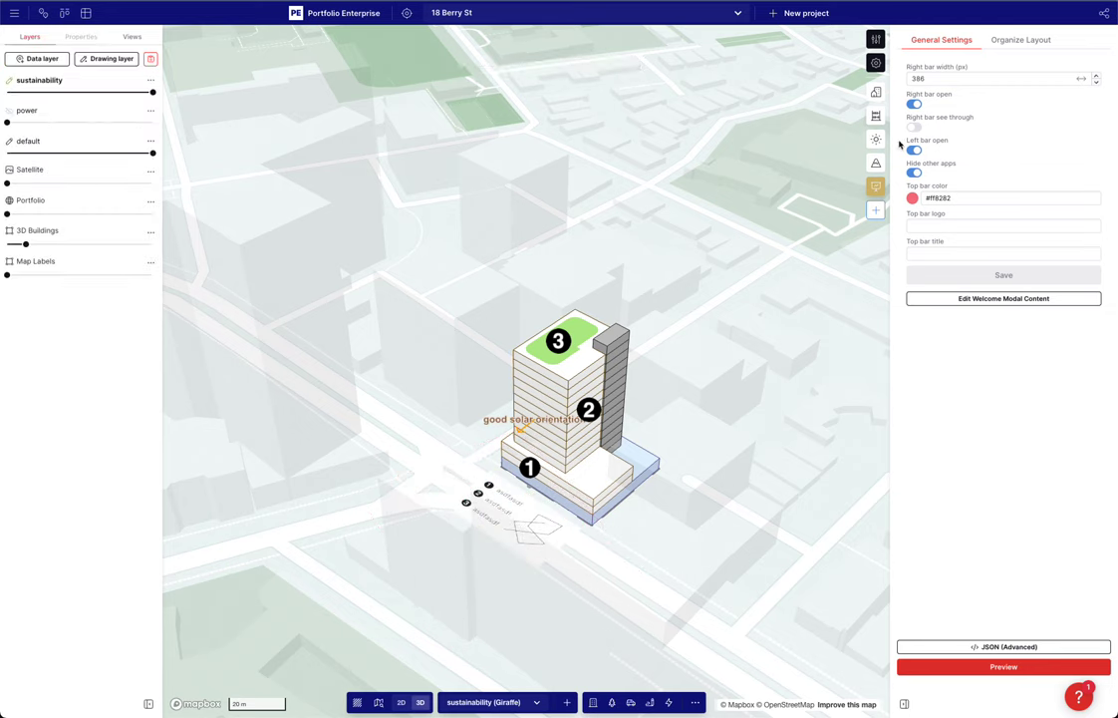
pyautogui.click(1035, 43)
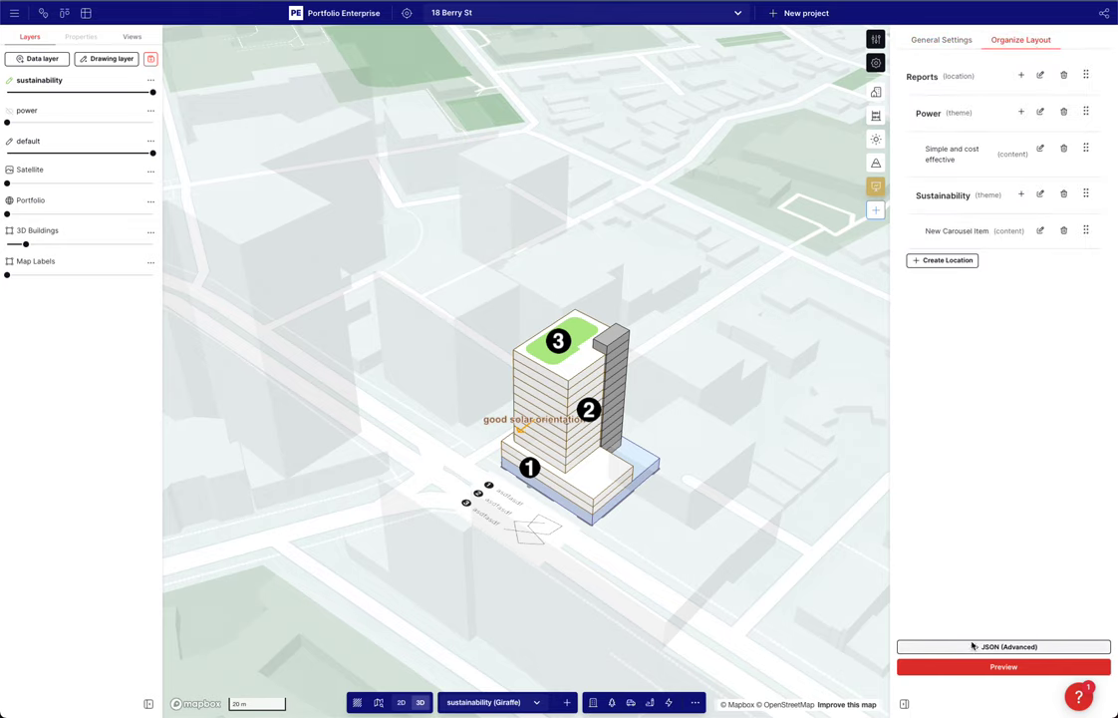
pyautogui.click(1040, 230)
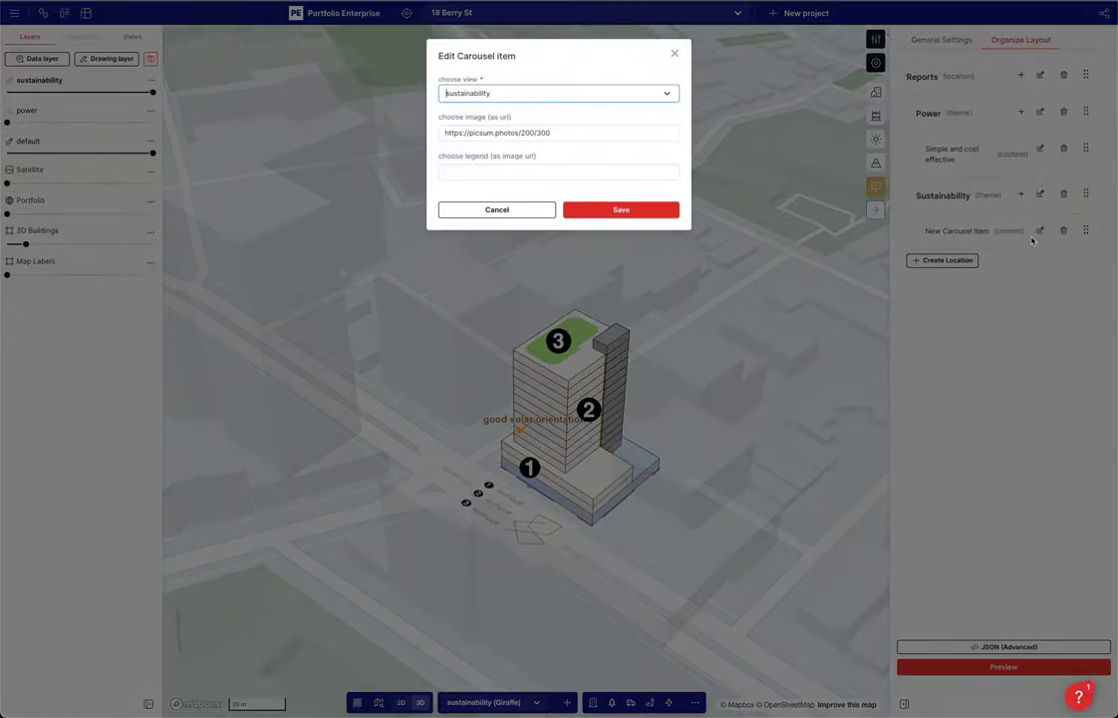
pyautogui.tripleClick(526, 135)
pyautogui.press('super+v')
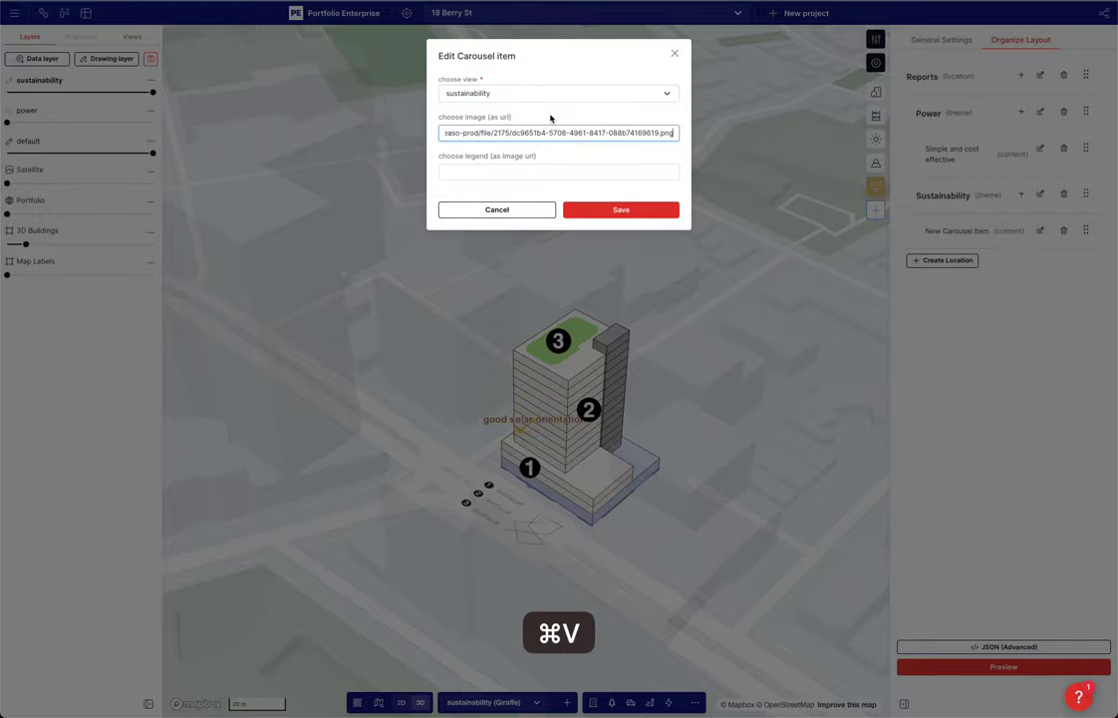
pyautogui.click(635, 212)
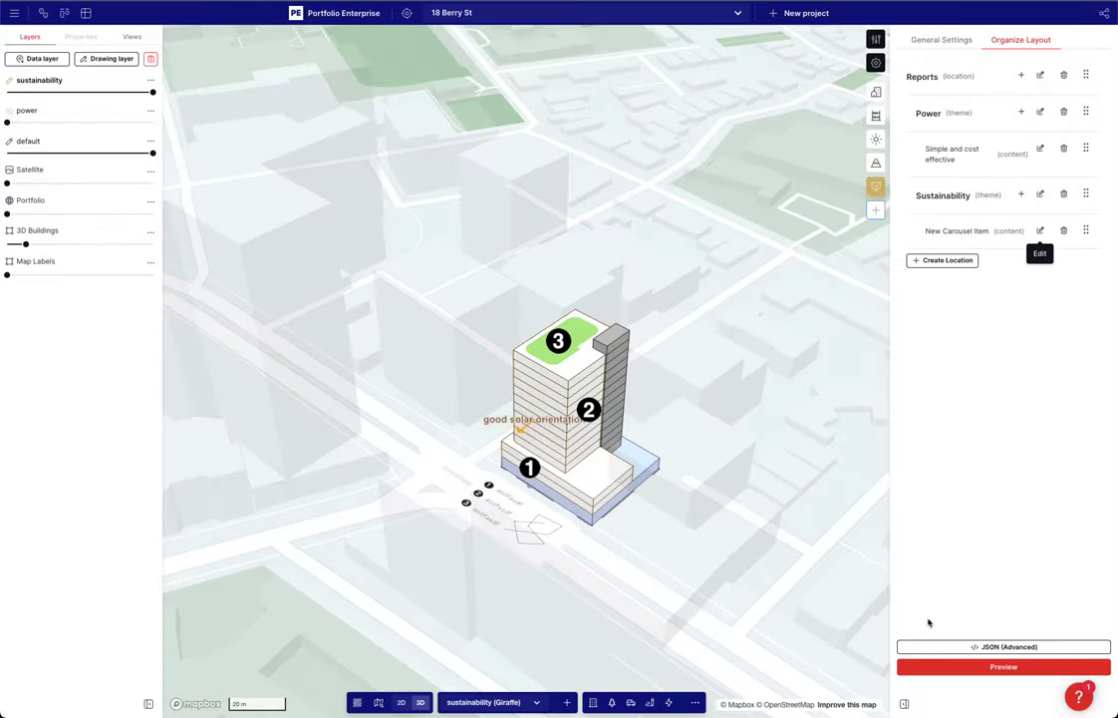
pyautogui.click(953, 668)
# Expand the Sustainability panel and shift-drag to shrink the sustainability diagram on the ground
pyautogui.click(985, 478)
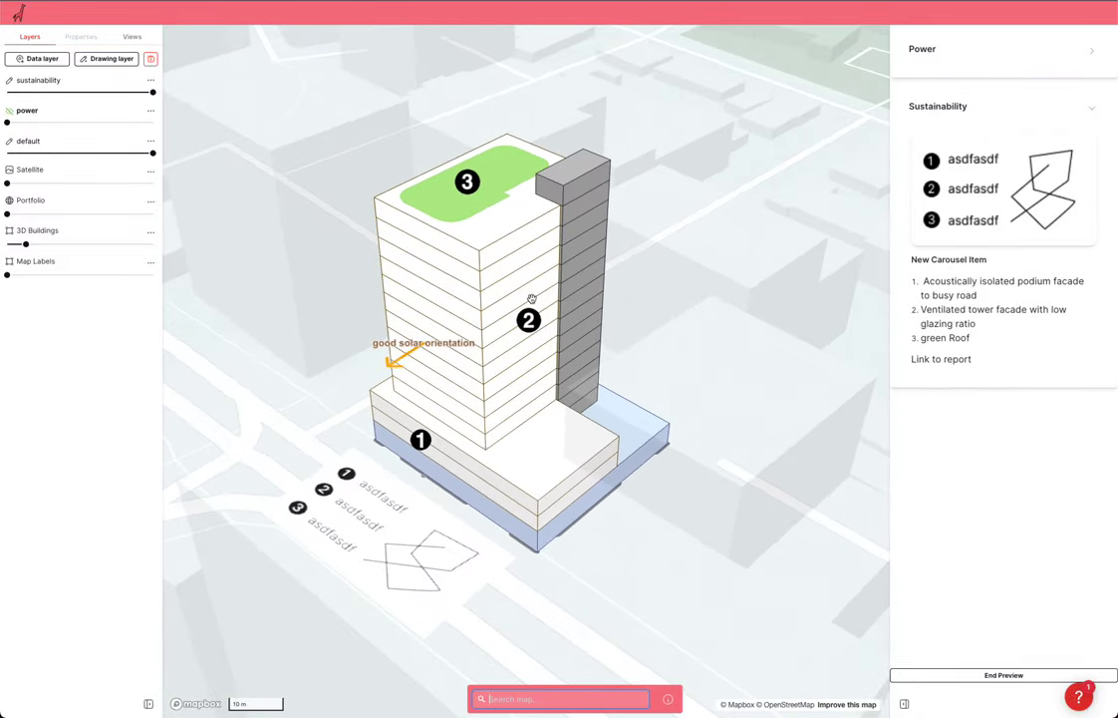
pyautogui.moveTo(967, 184)
pyautogui.mouseDown()
pyautogui.moveTo(983, 184)
pyautogui.moveTo(962, 187)
pyautogui.mouseUp()
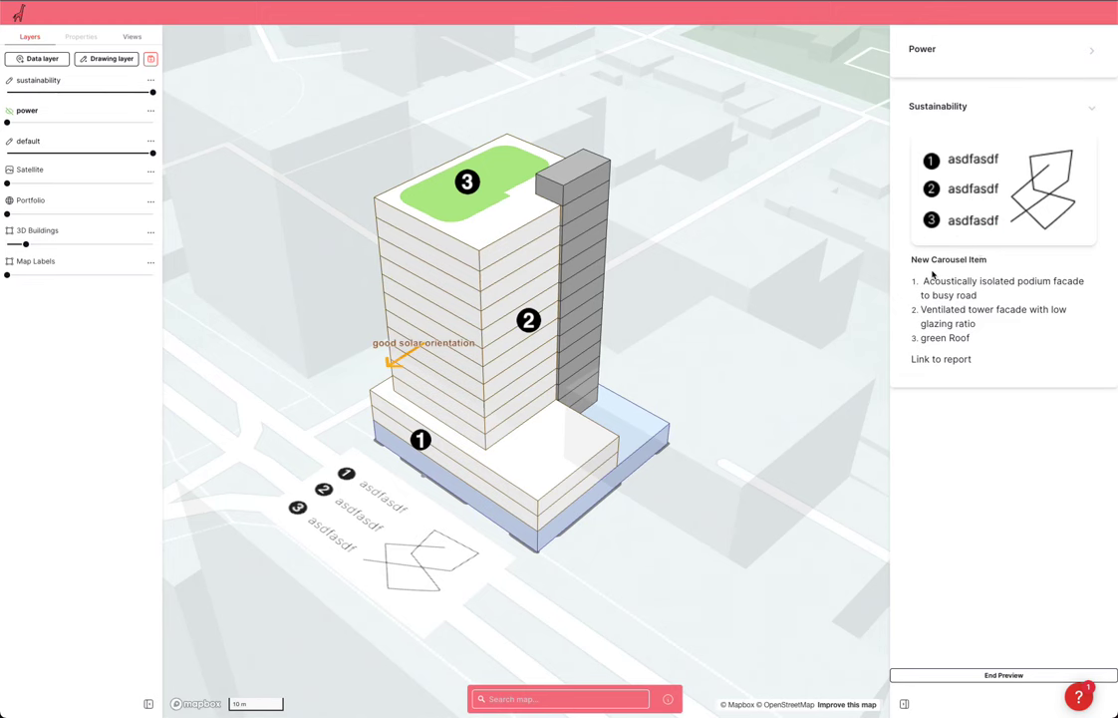
pyautogui.click(313, 506)
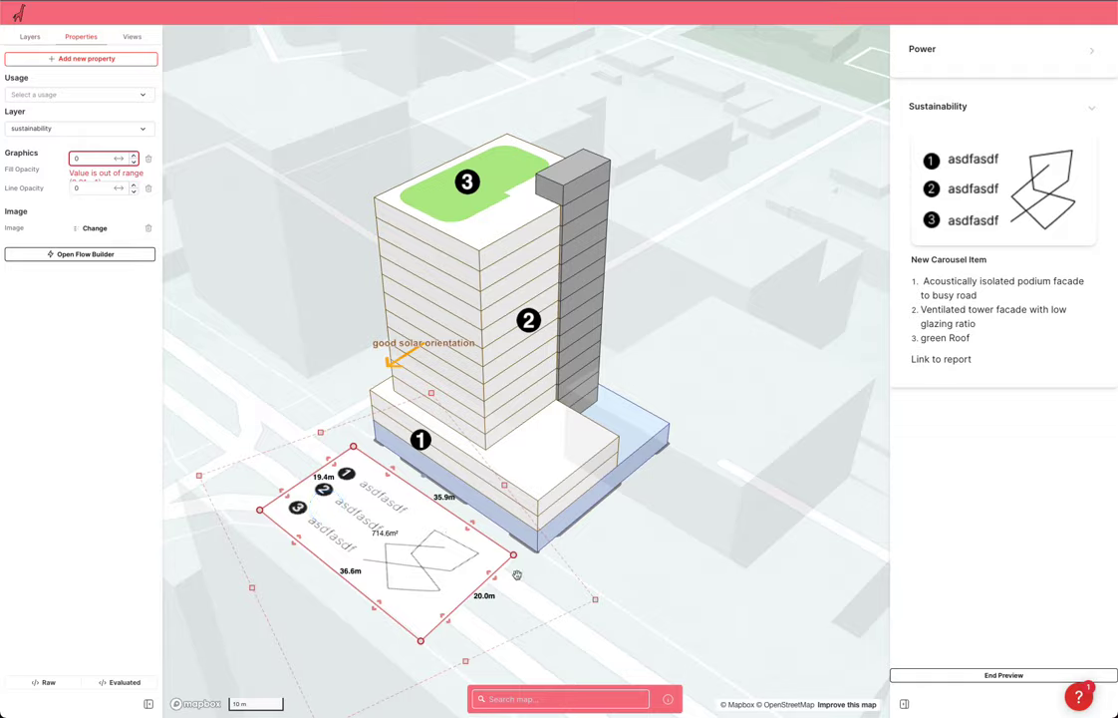
pyautogui.press('shift')
pyautogui.keyDown('shift'); pyautogui.moveTo(596, 599); pyautogui.dragTo(458, 570); pyautogui.keyUp('shift')
pyautogui.moveTo(290, 506); pyautogui.dragTo(302, 501)
pyautogui.click(738, 475)
pyautogui.moveTo(585, 476); pyautogui.dragTo(341, 365, button='right')
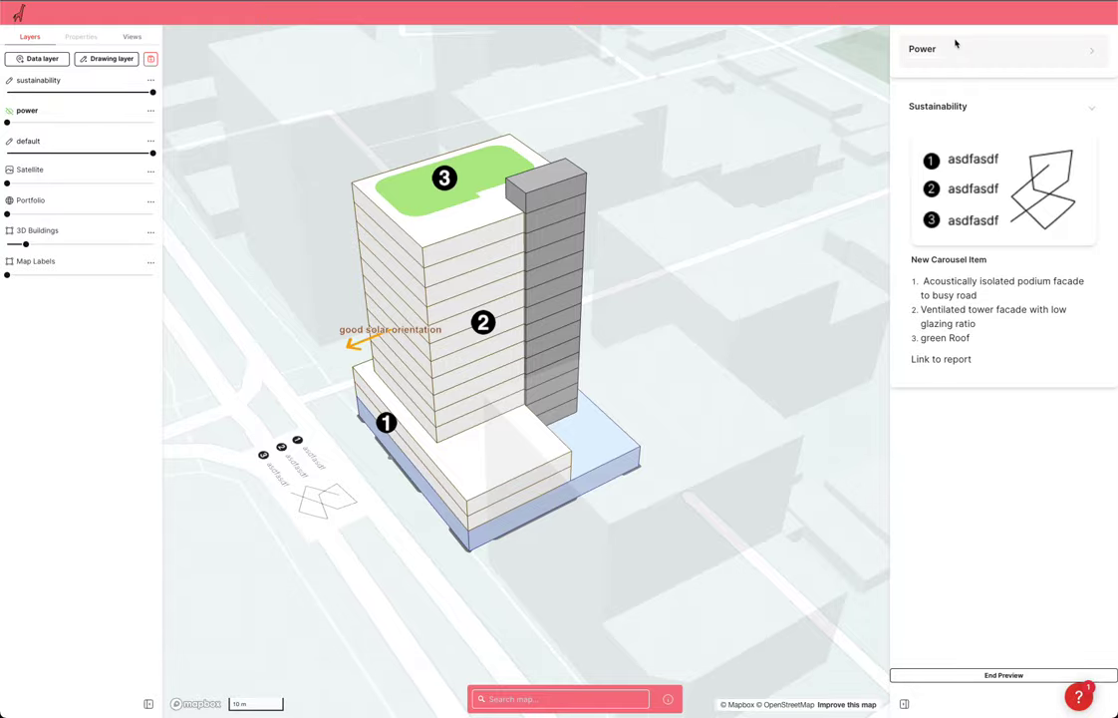
# Review the Power and Sustainability sections while orbiting the tower, then end the preview
pyautogui.click(916, 50)
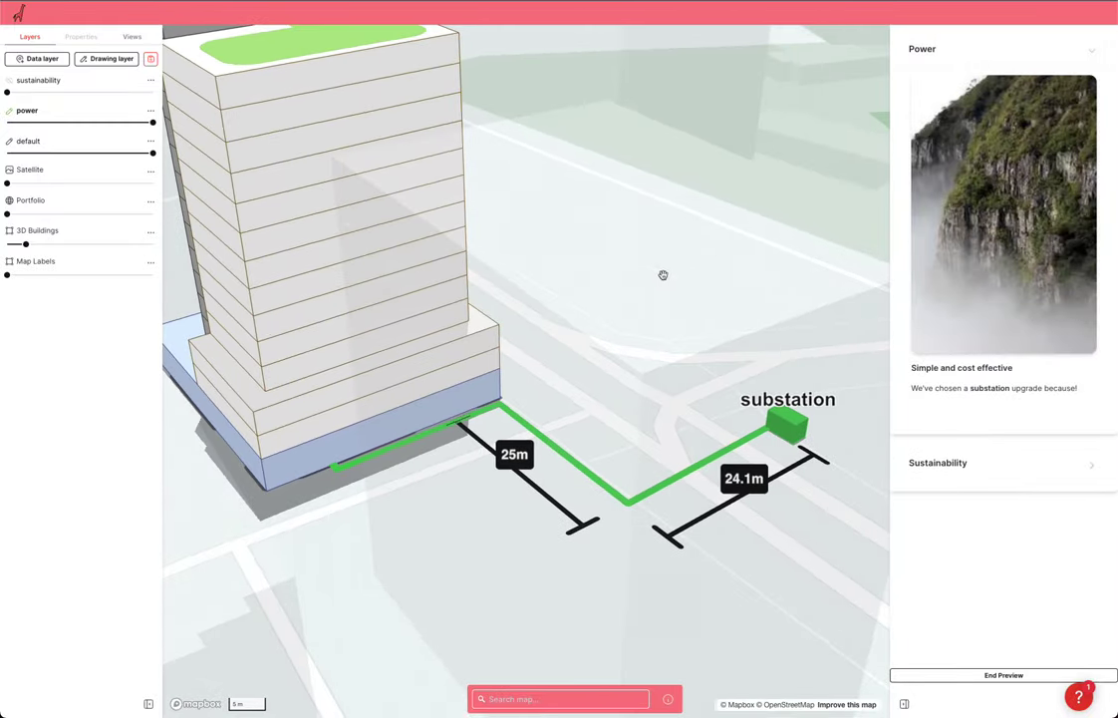
pyautogui.click(969, 465)
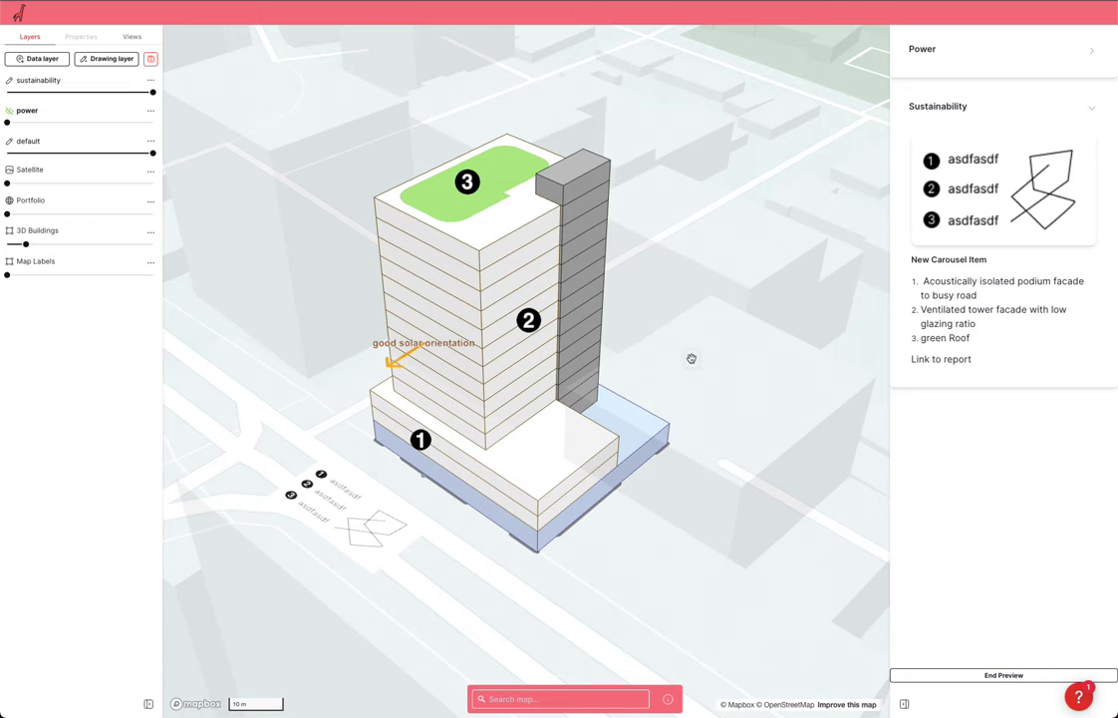
pyautogui.moveTo(691, 358); pyautogui.dragTo(747, 352, button='right')
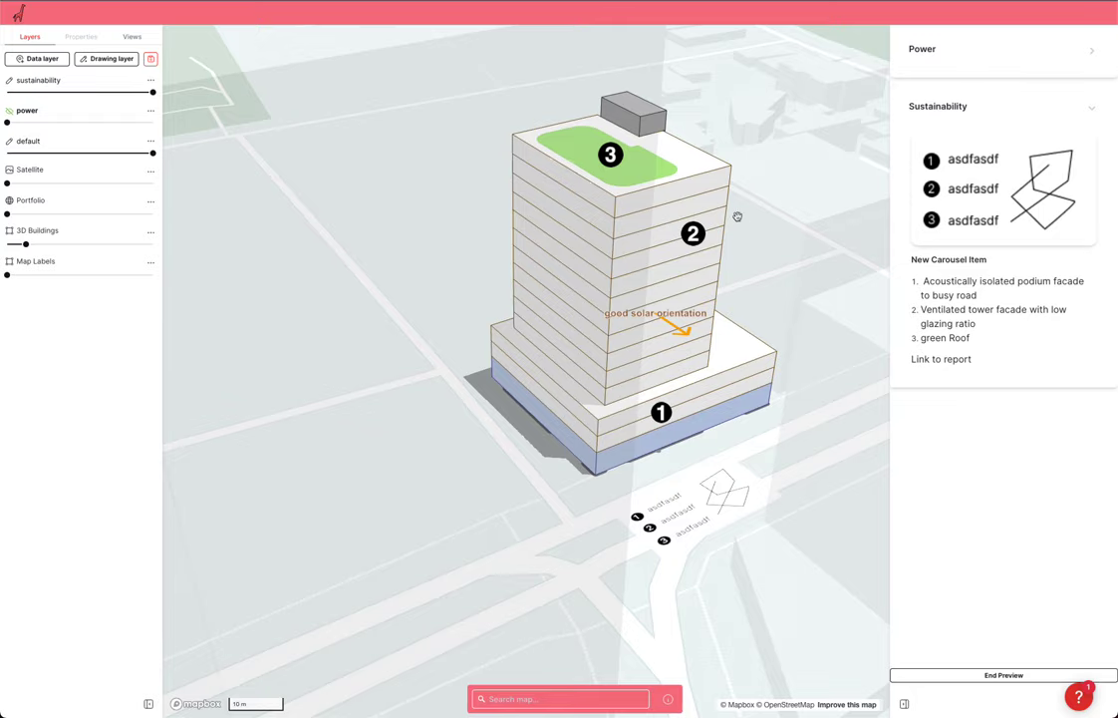
pyautogui.moveTo(774, 289); pyautogui.dragTo(727, 298, button='right')
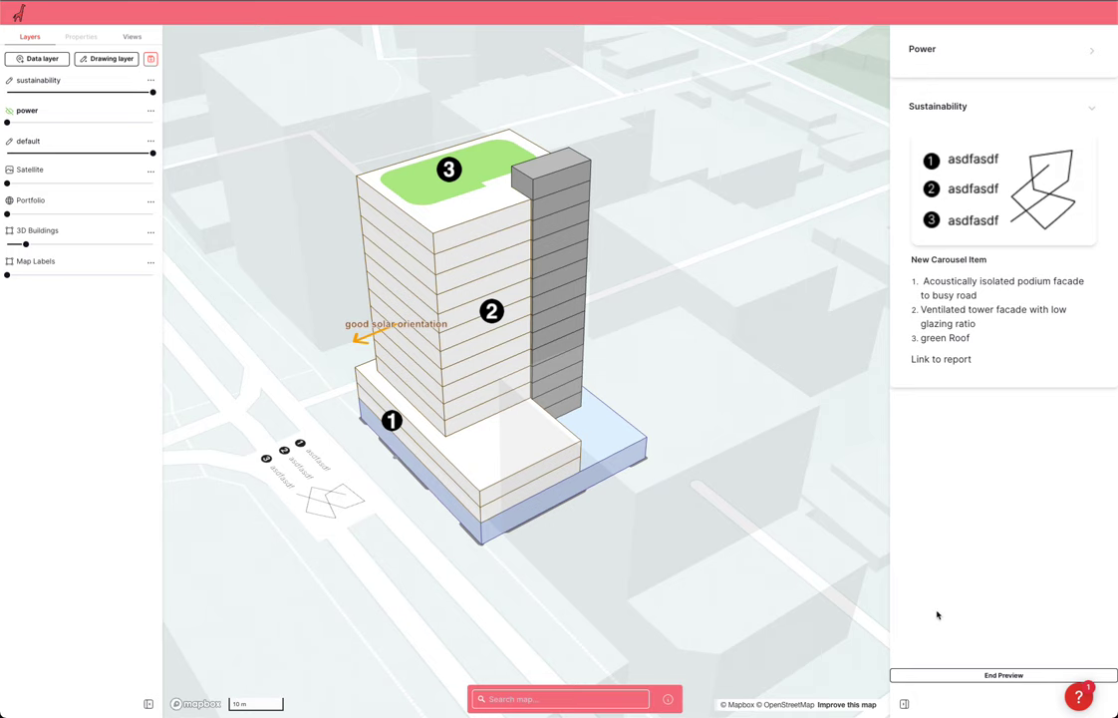
pyautogui.click(951, 677)
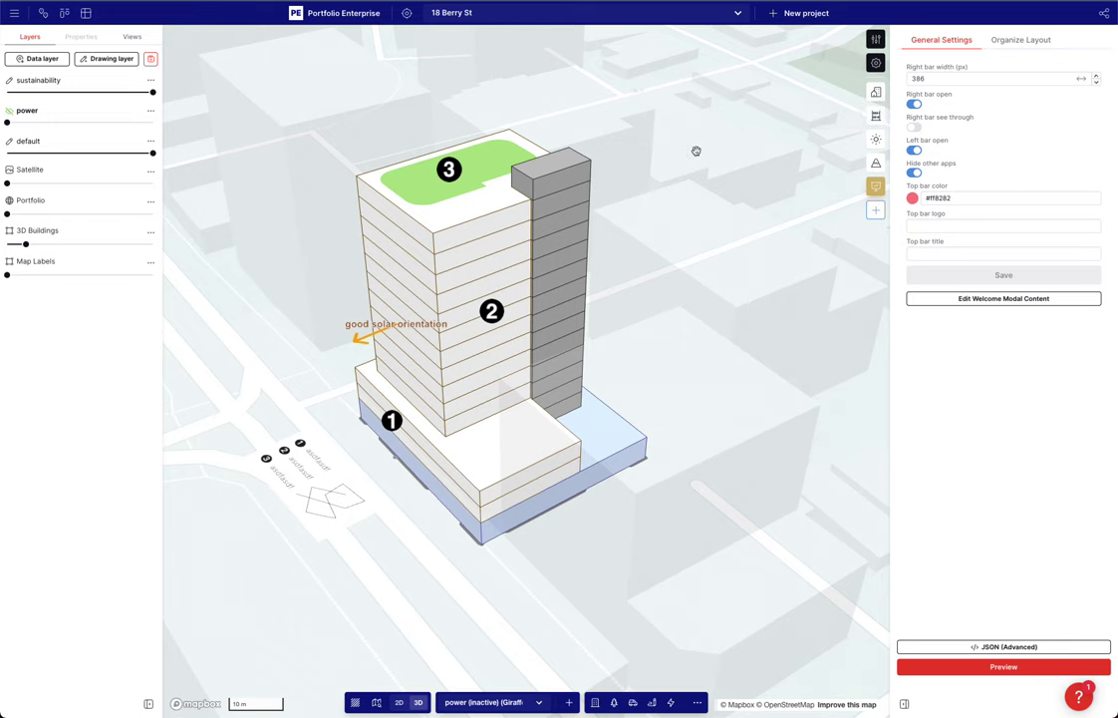
# Add a Corner Type property with a 3 m fillet radius to the middle residential section
pyautogui.moveTo(696, 150); pyautogui.dragTo(694, 165, button='right')
pyautogui.moveTo(520, 334); pyautogui.dragTo(668, 262, button='right')
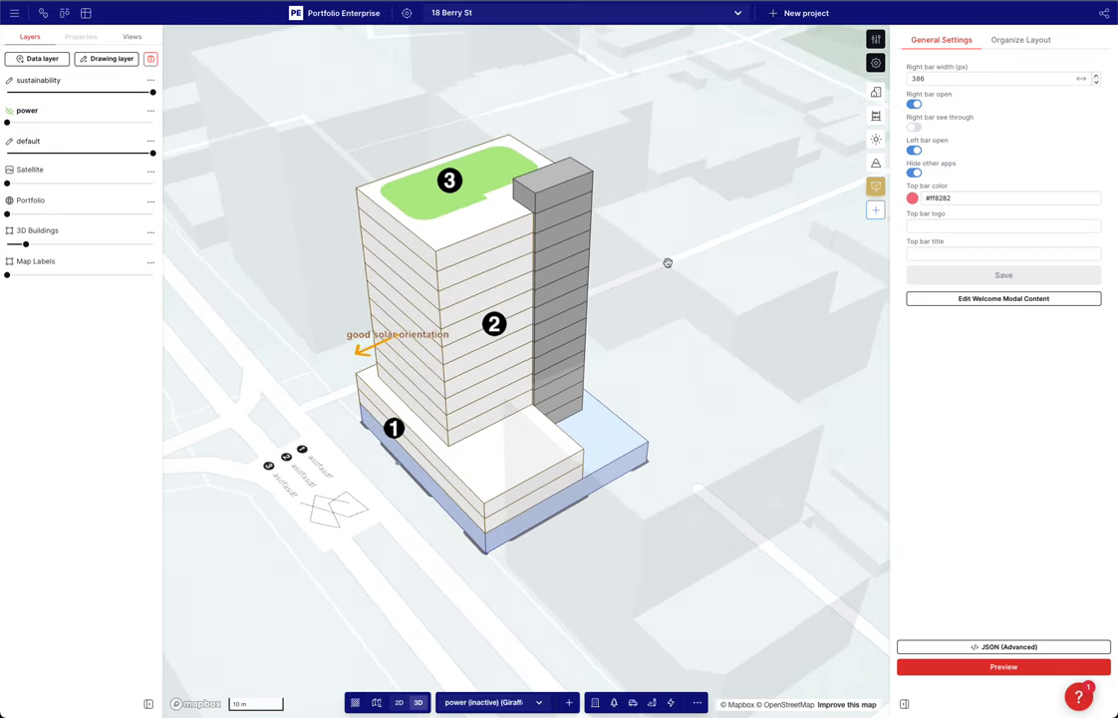
pyautogui.click(498, 277)
pyautogui.click(101, 61)
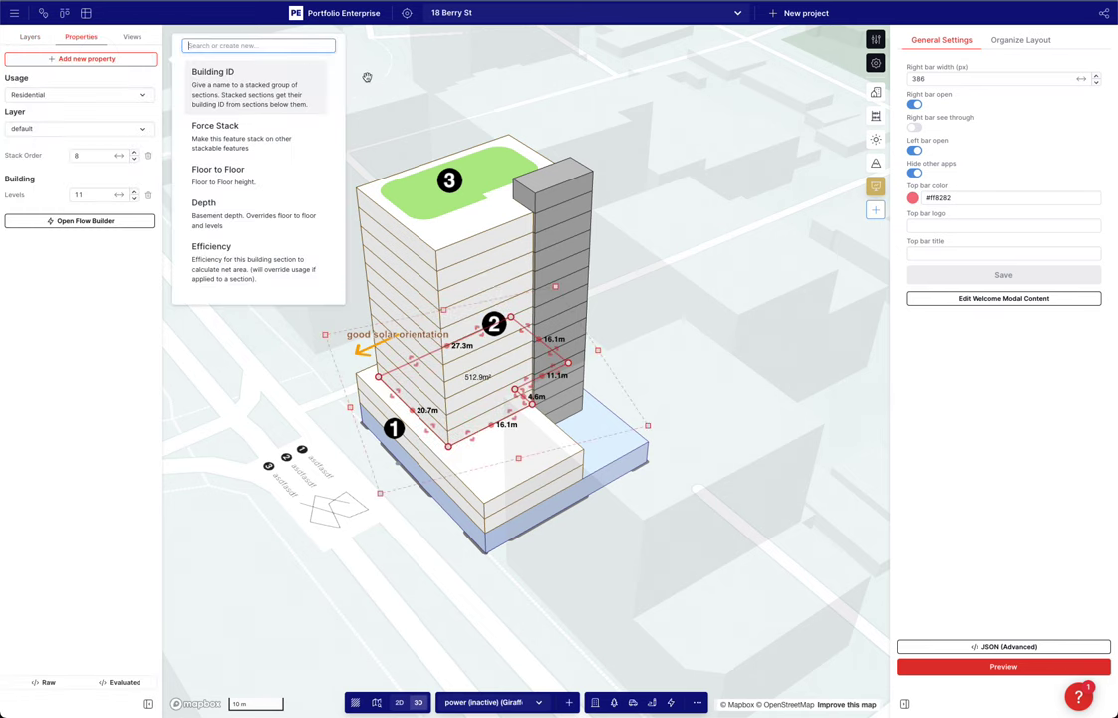
pyautogui.write('cor')
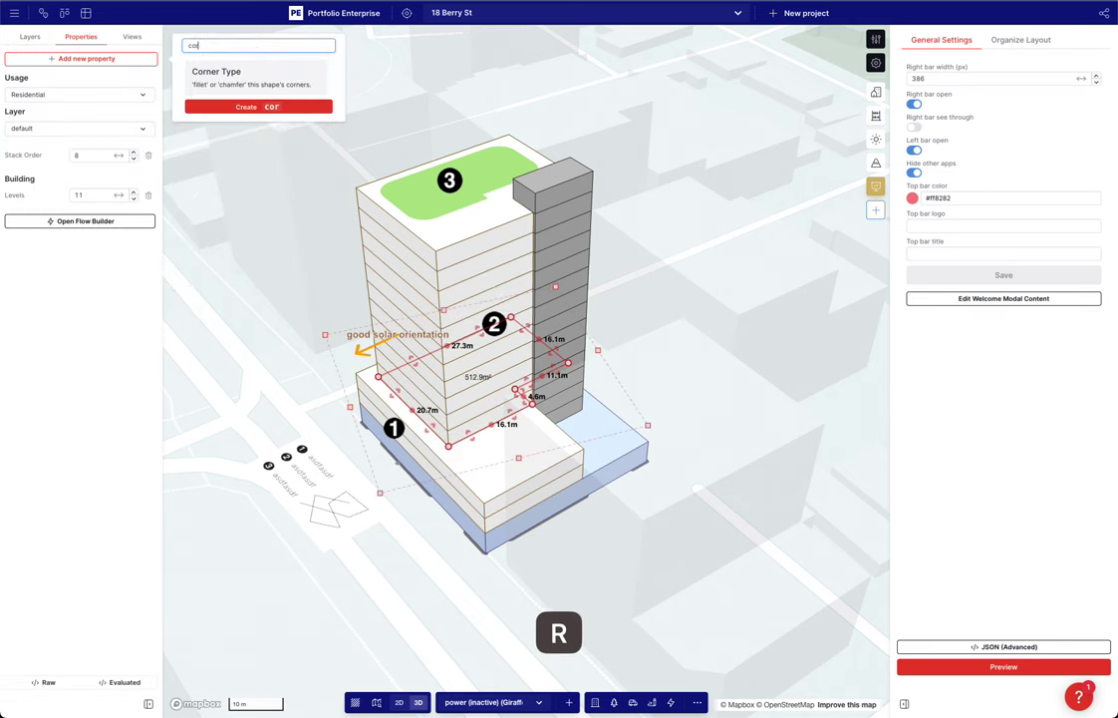
pyautogui.click(251, 78)
pyautogui.click(48, 252)
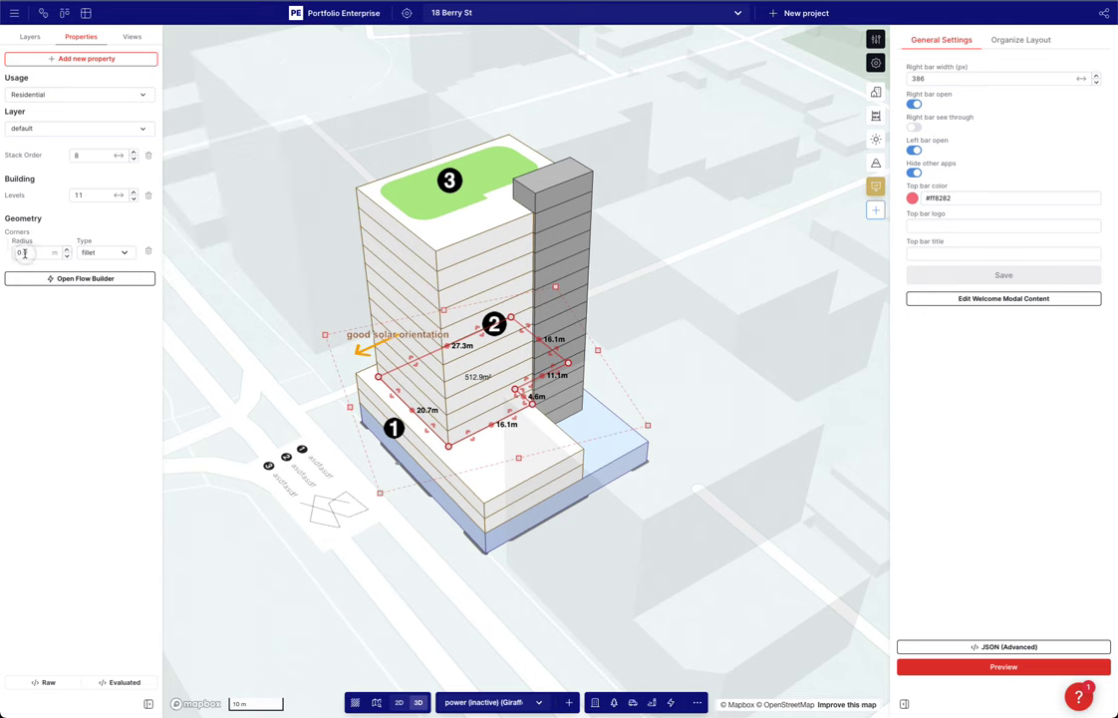
pyautogui.write('3')
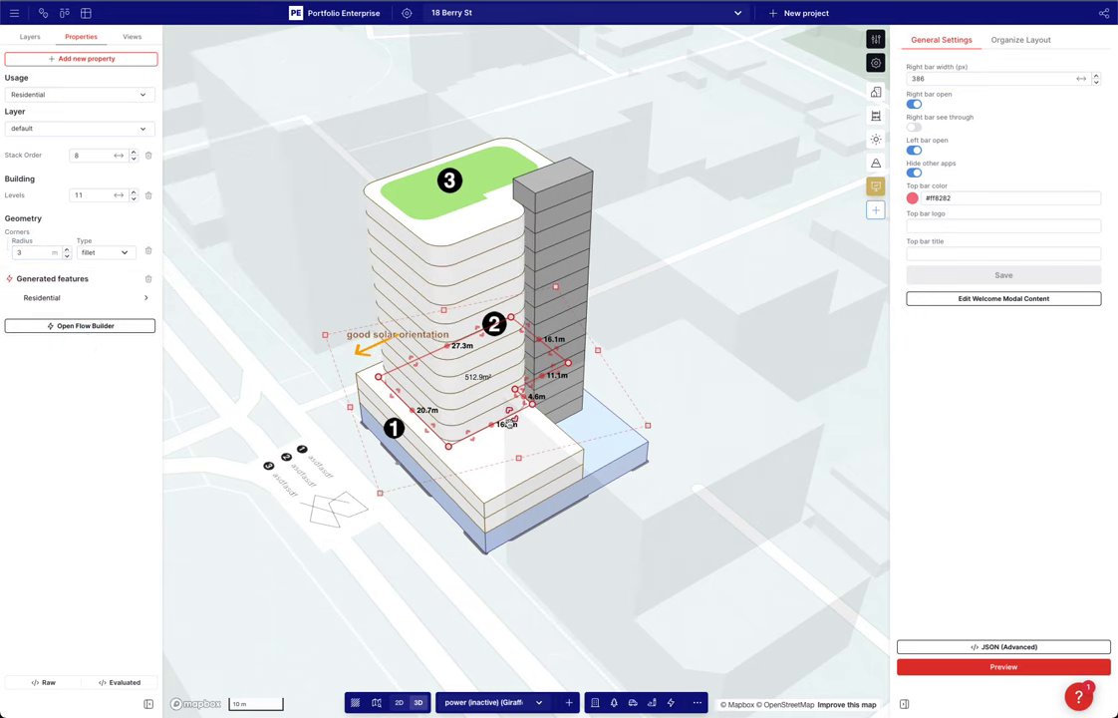
# Add a vertex on the short edge, then select and inspect the grey core's footprint
pyautogui.click(525, 397)
pyautogui.click(681, 397)
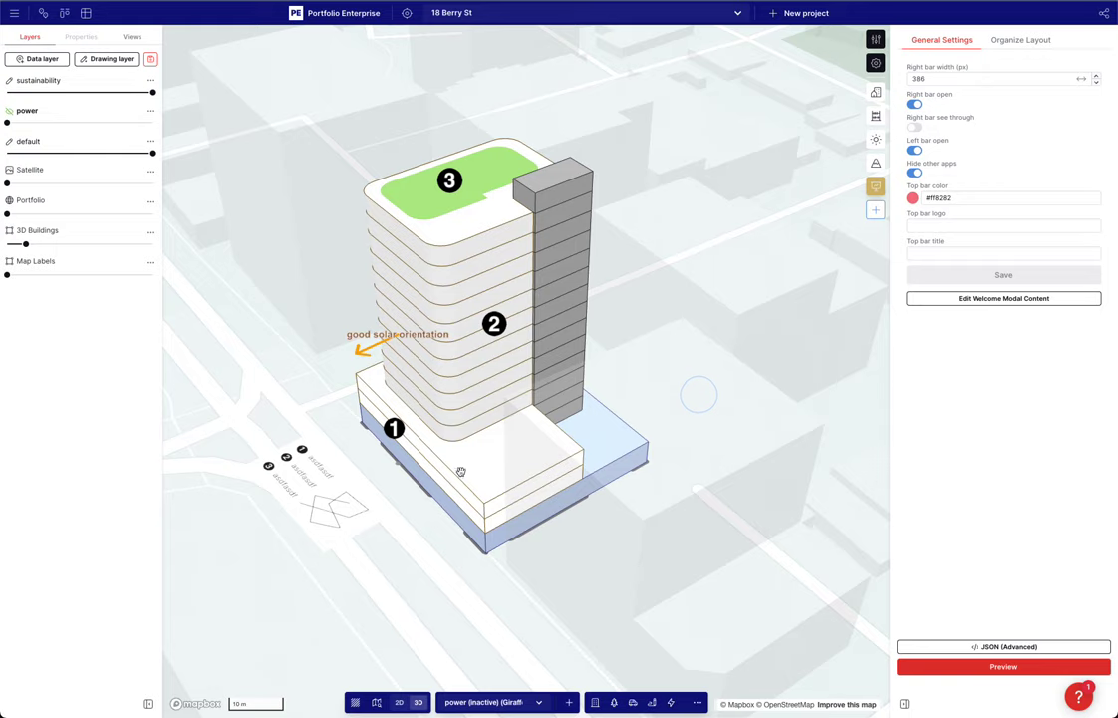
pyautogui.click(583, 261)
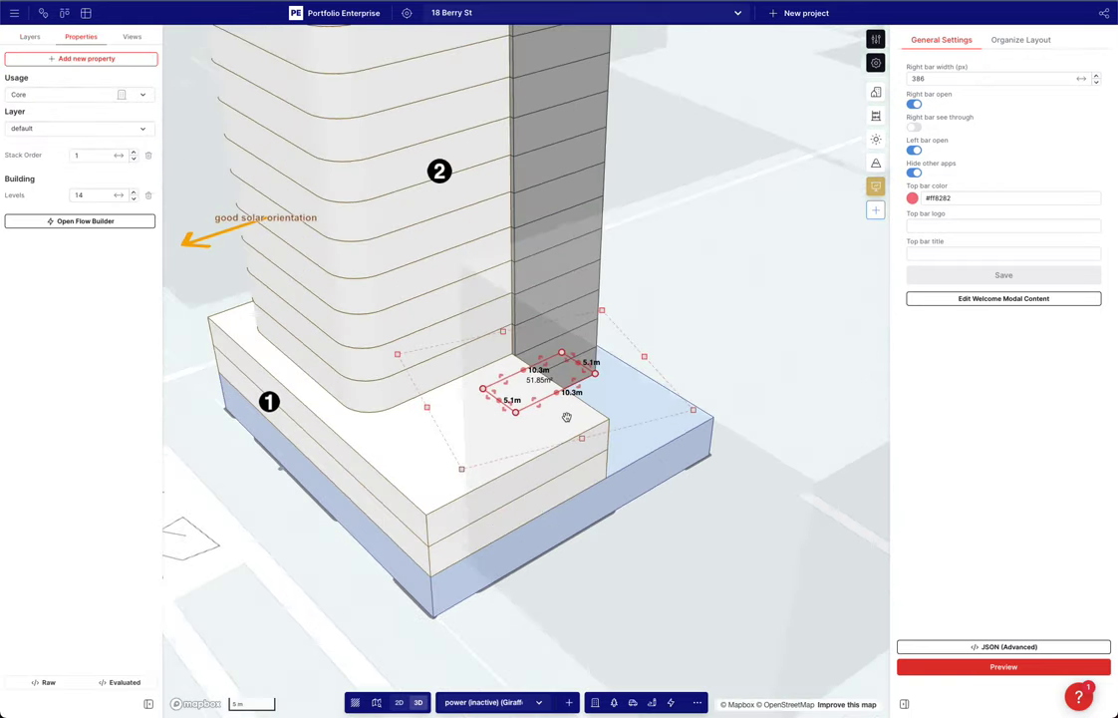
pyautogui.click(564, 381)
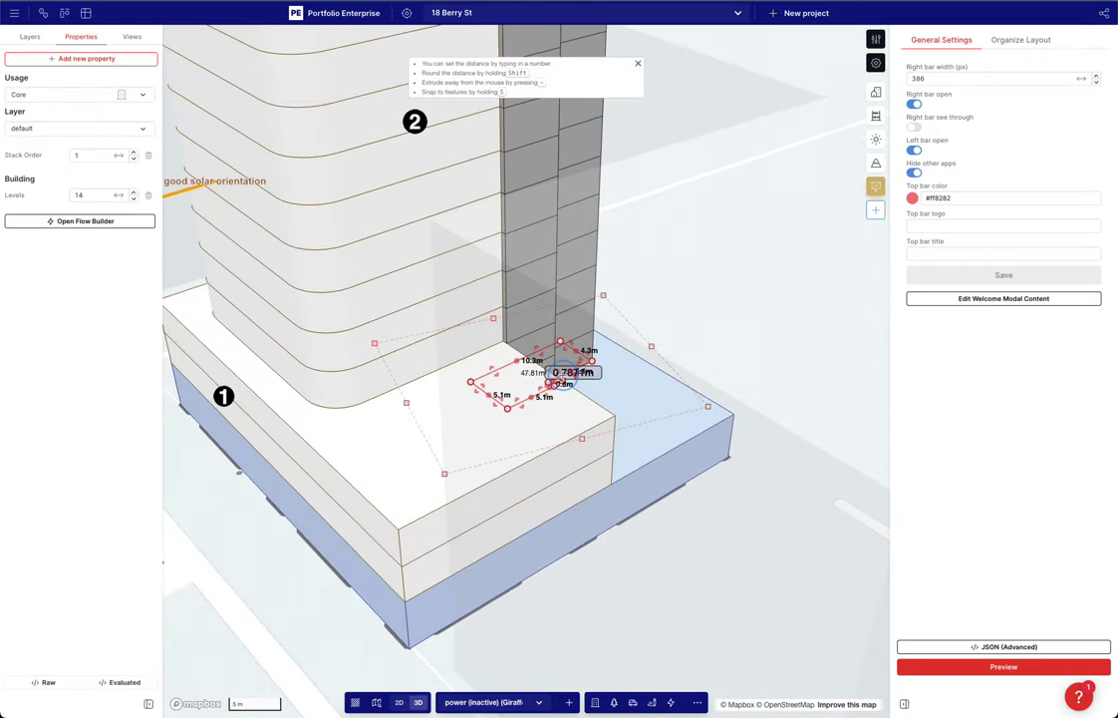
pyautogui.click(752, 324)
pyautogui.scroll(1, 675, 426)
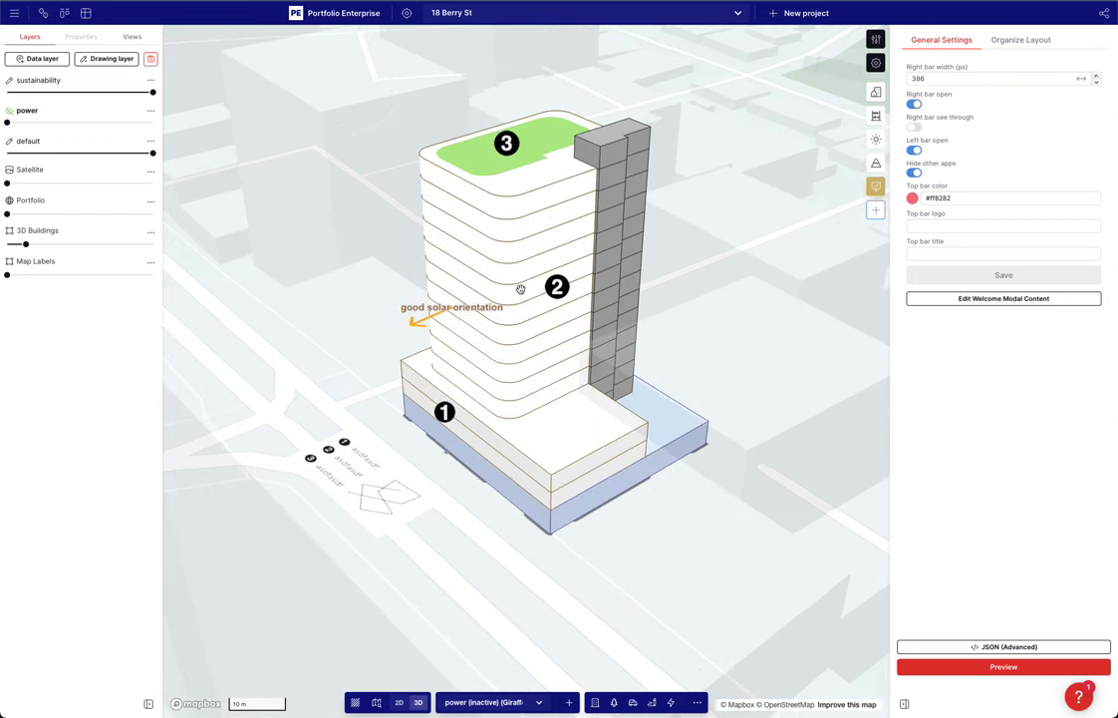
pyautogui.click(652, 701)
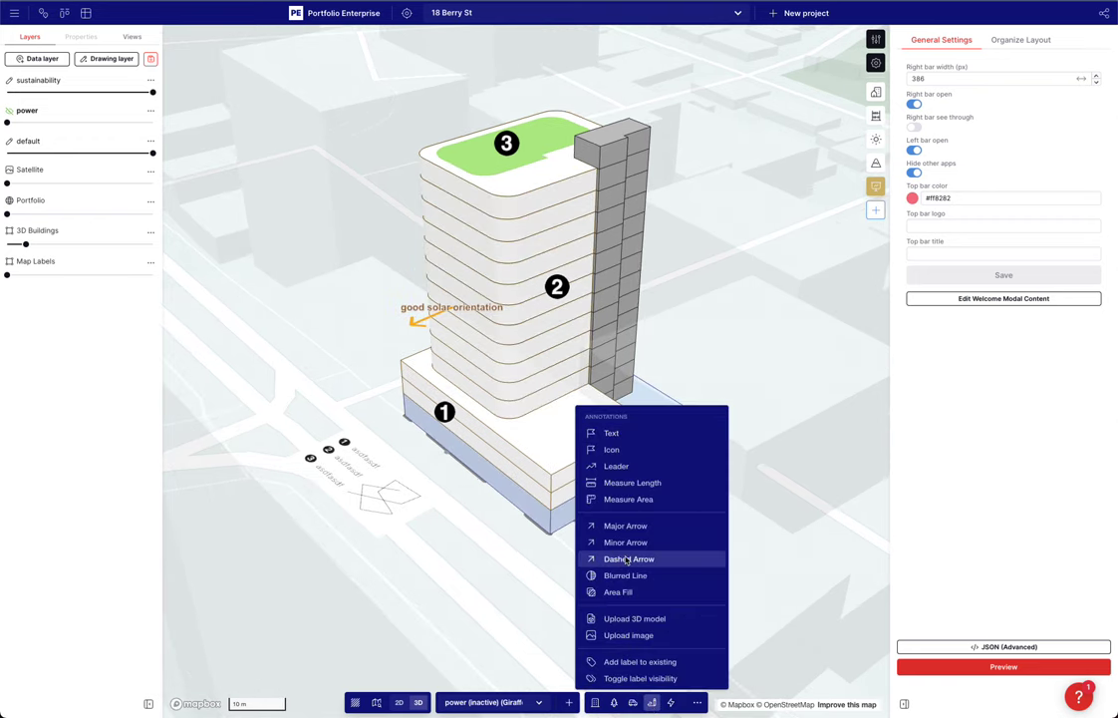
# Place a landscaping tree beside the podium on the default layer
pyautogui.click(614, 701)
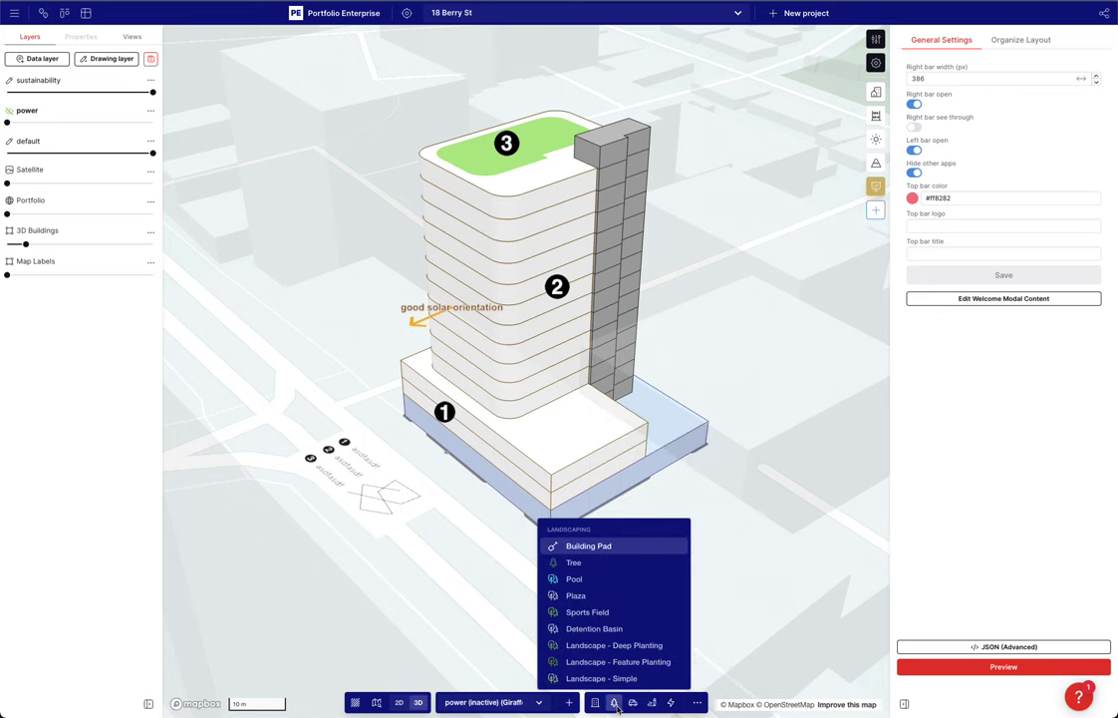
pyautogui.click(584, 564)
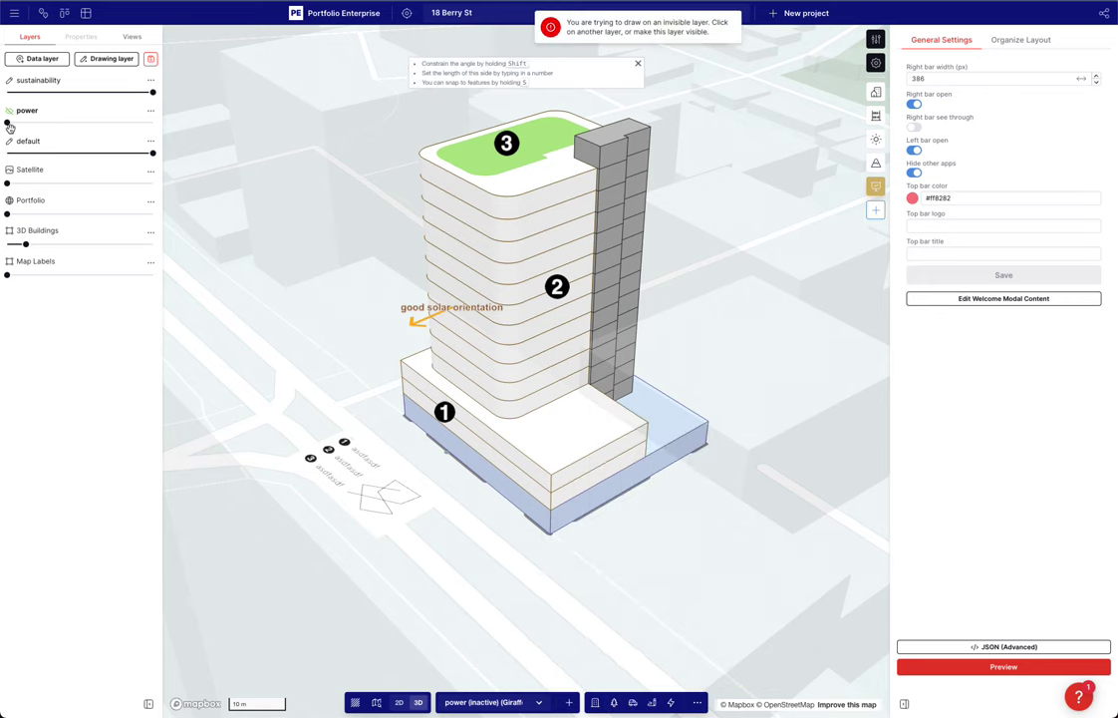
pyautogui.click(22, 142)
pyautogui.click(610, 704)
pyautogui.click(576, 614)
pyautogui.click(380, 425)
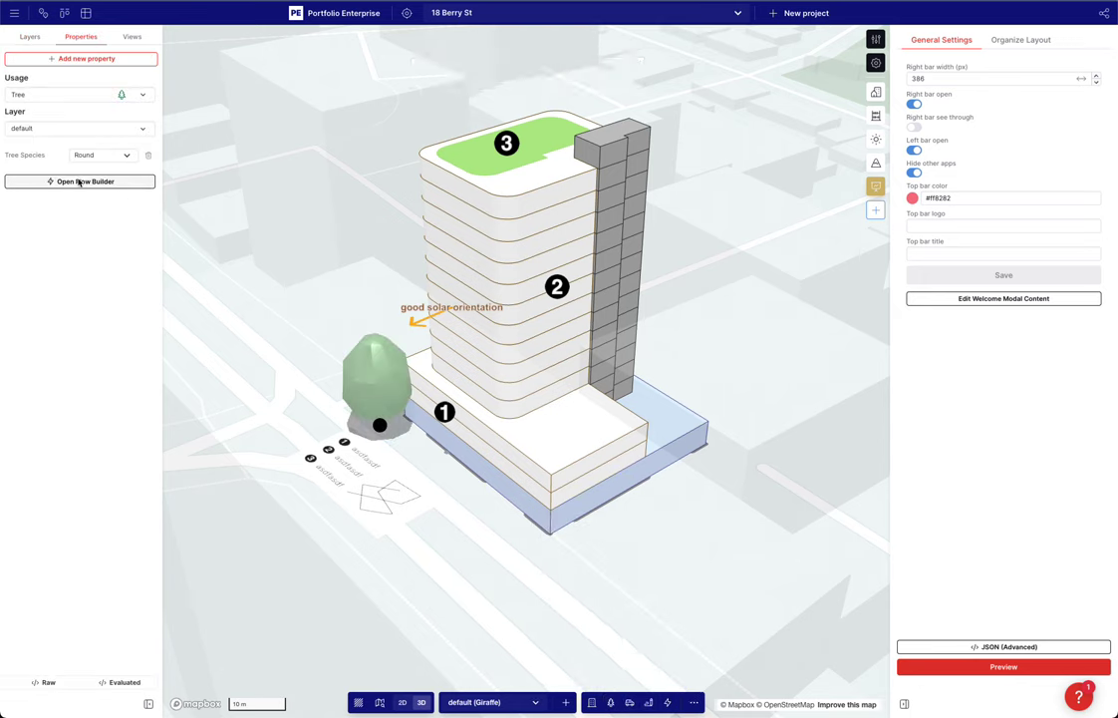
# Replace the tree species with a 3D GLTF file property using the 'eucalypt 1' model
pyautogui.click(148, 154)
pyautogui.click(85, 58)
pyautogui.write('glt')
pyautogui.click(190, 71)
pyautogui.click(92, 168)
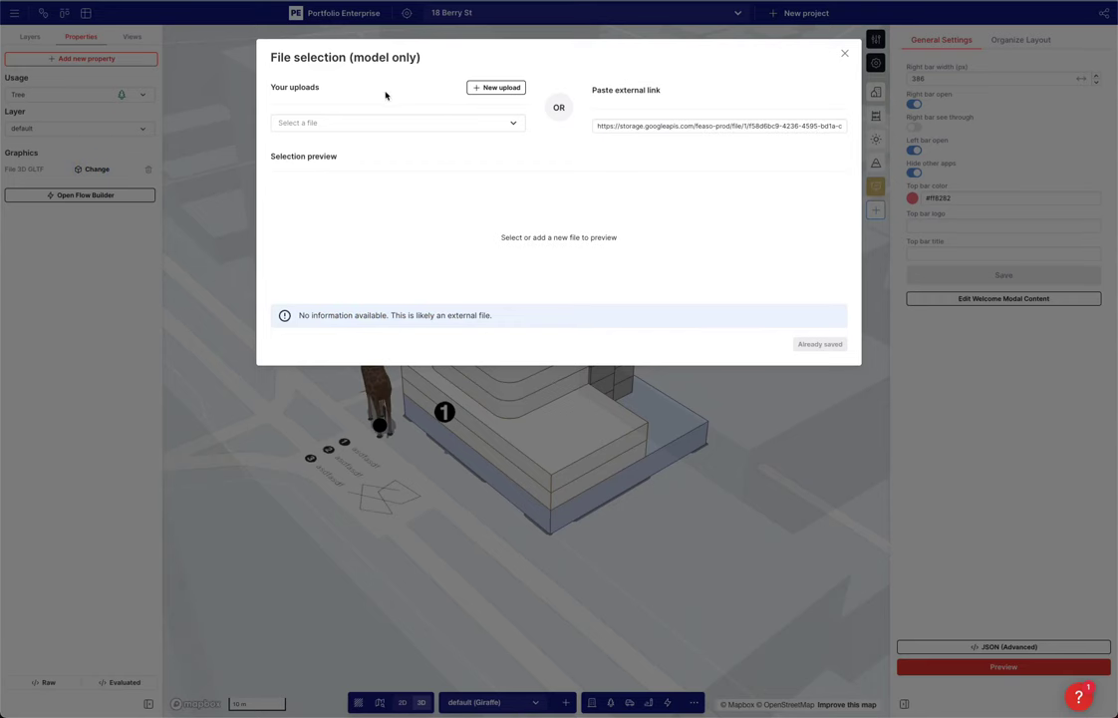
pyautogui.click(466, 121)
pyautogui.write('euc')
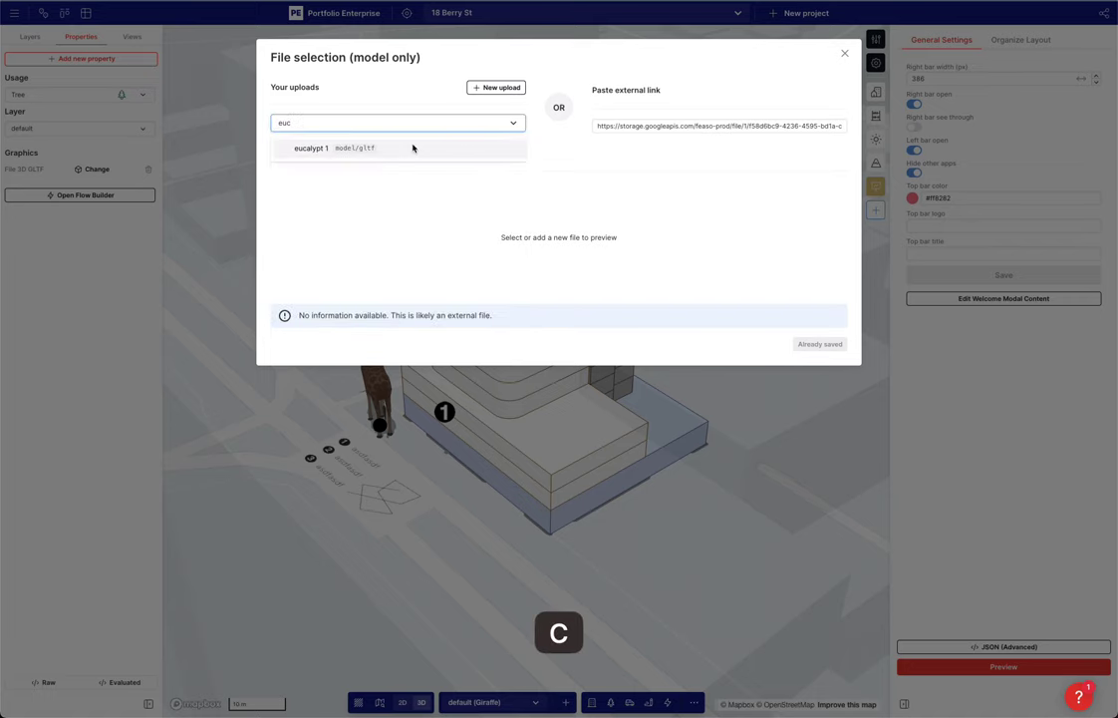
pyautogui.click(412, 147)
pyautogui.click(819, 510)
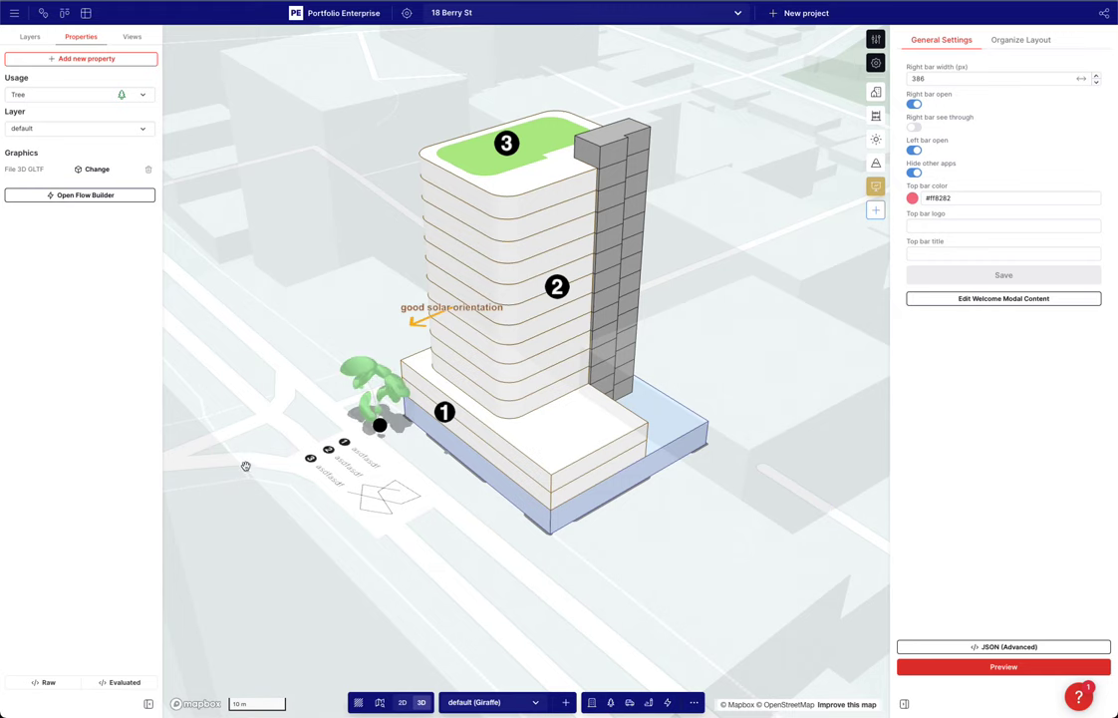
# Add a Scale property to the tree, trying values 2 and then 1.5
pyautogui.scroll(5, 273, 473)
pyautogui.moveTo(349, 459); pyautogui.dragTo(387, 450, button='right')
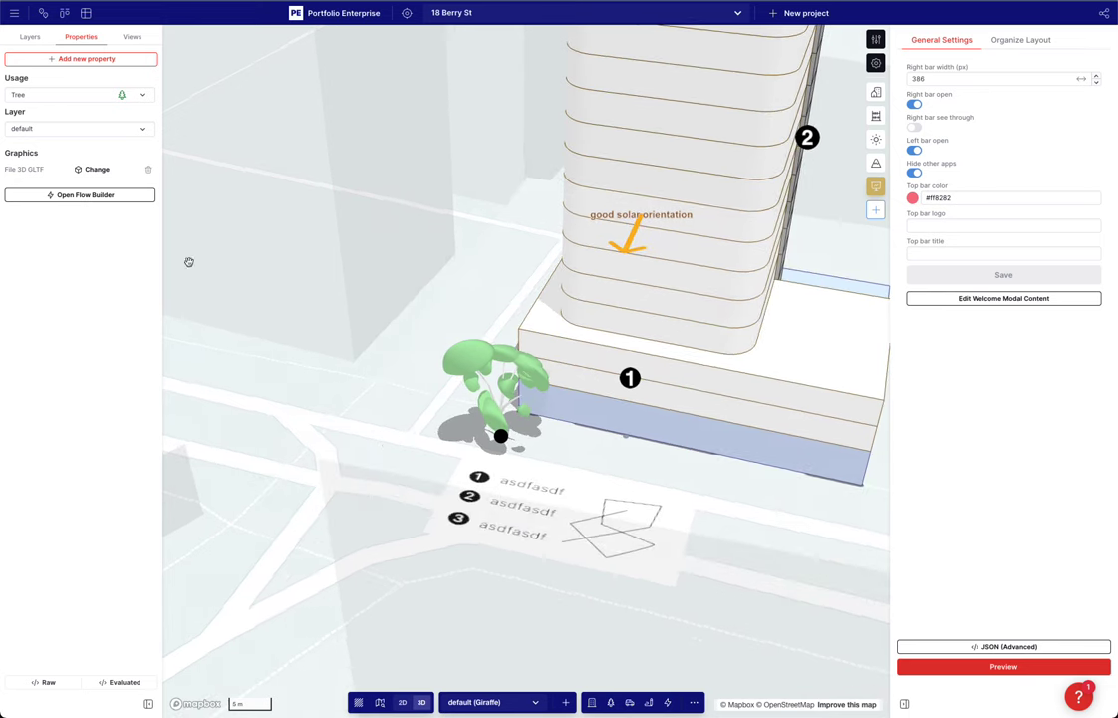
pyautogui.click(62, 57)
pyautogui.write('sca')
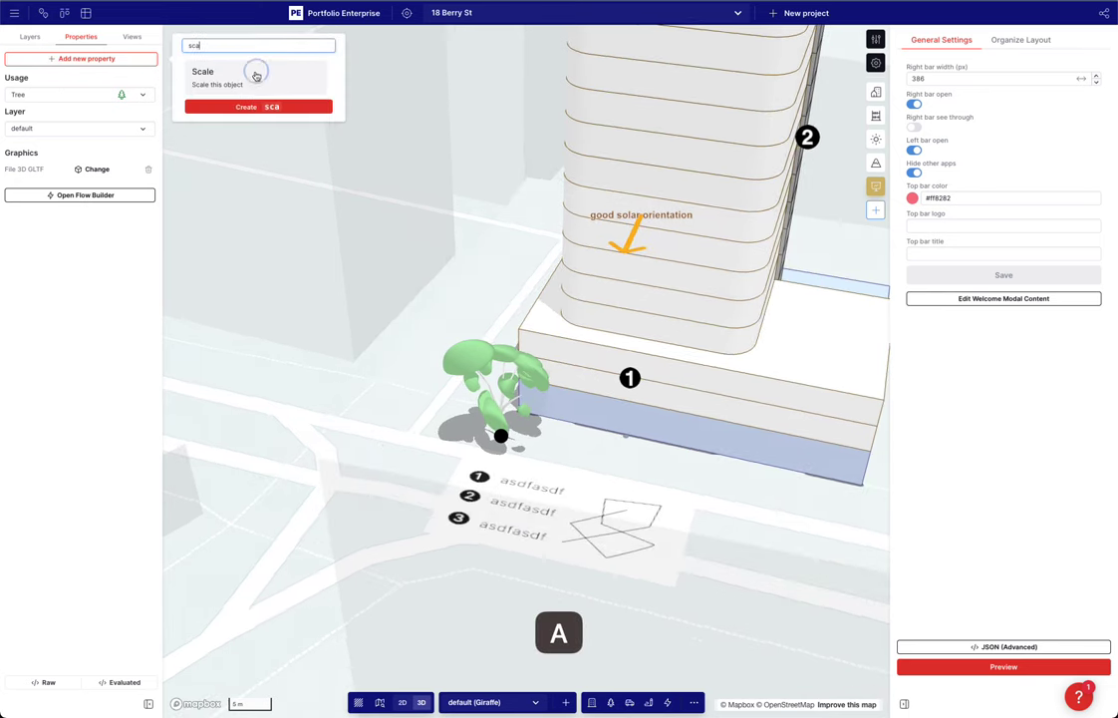
pyautogui.click(256, 72)
pyautogui.doubleClick(80, 188)
pyautogui.write('2')
pyautogui.press('Return')
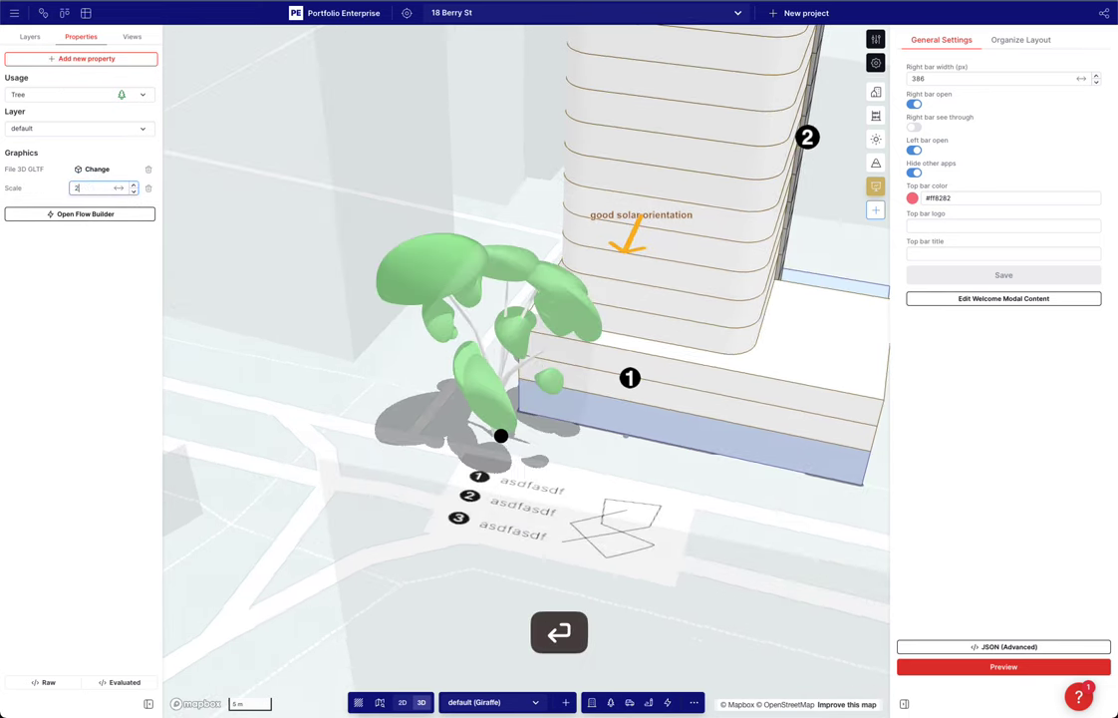
pyautogui.doubleClick(89, 189)
pyautogui.write('5')
pyautogui.press('Return')
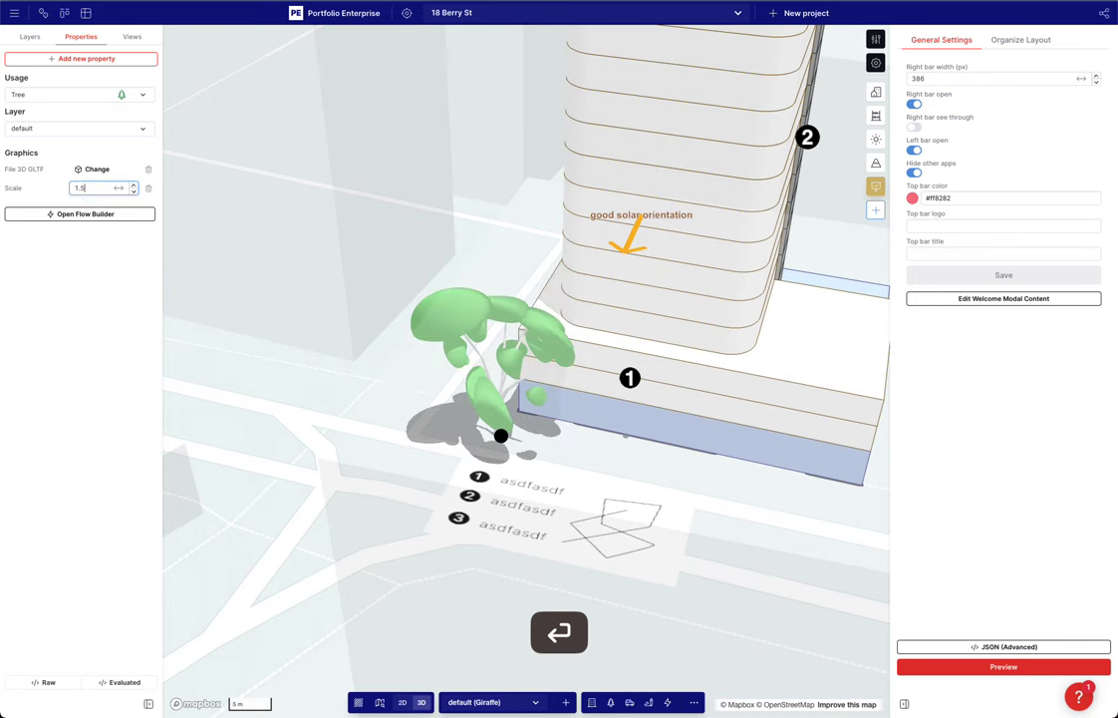
# Move the tree next to the podium corner and set its scale to 1.1
pyautogui.moveTo(501, 436); pyautogui.dragTo(600, 457)
pyautogui.doubleClick(79, 187)
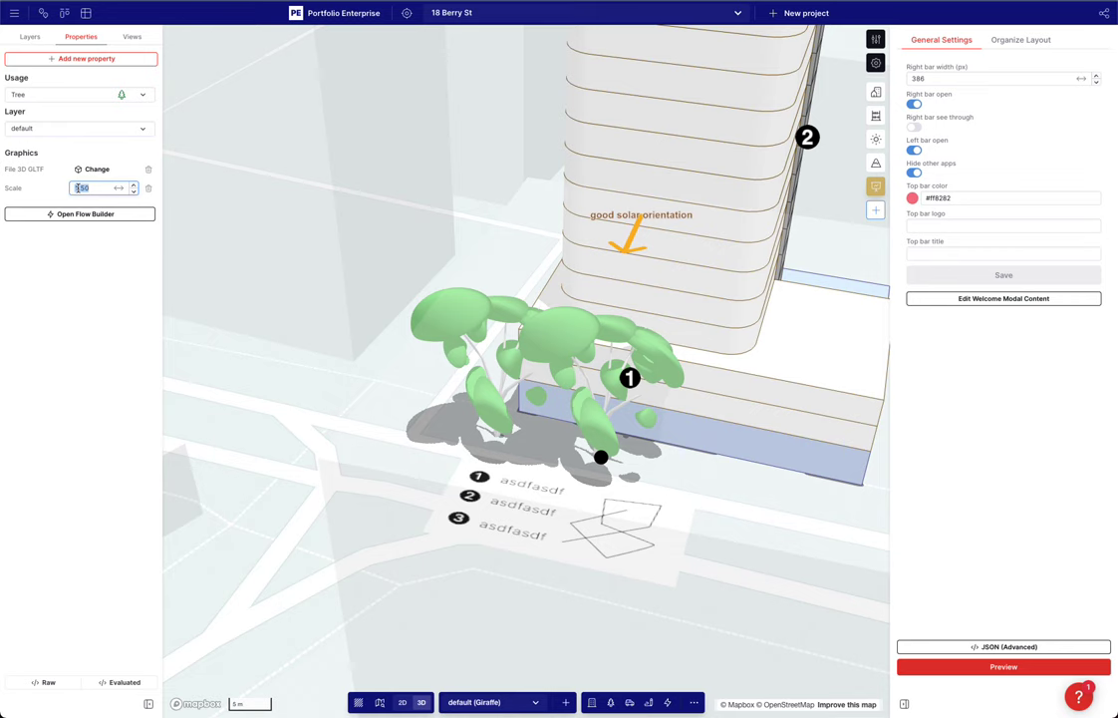
pyautogui.write('1.1')
pyautogui.press('Return')
# Add a 90° Rotation to the tree, fine-tuned to about 96°, and orbit around the tower
pyautogui.click(104, 63)
pyautogui.write('rot')
pyautogui.click(211, 80)
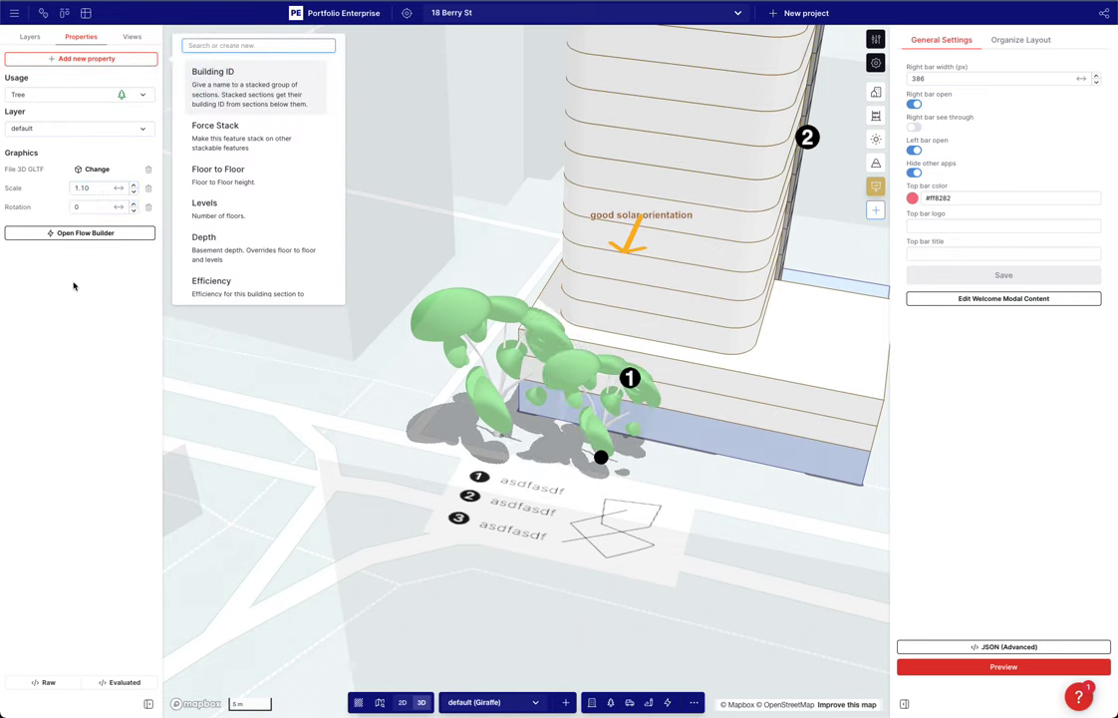
pyautogui.click(100, 207)
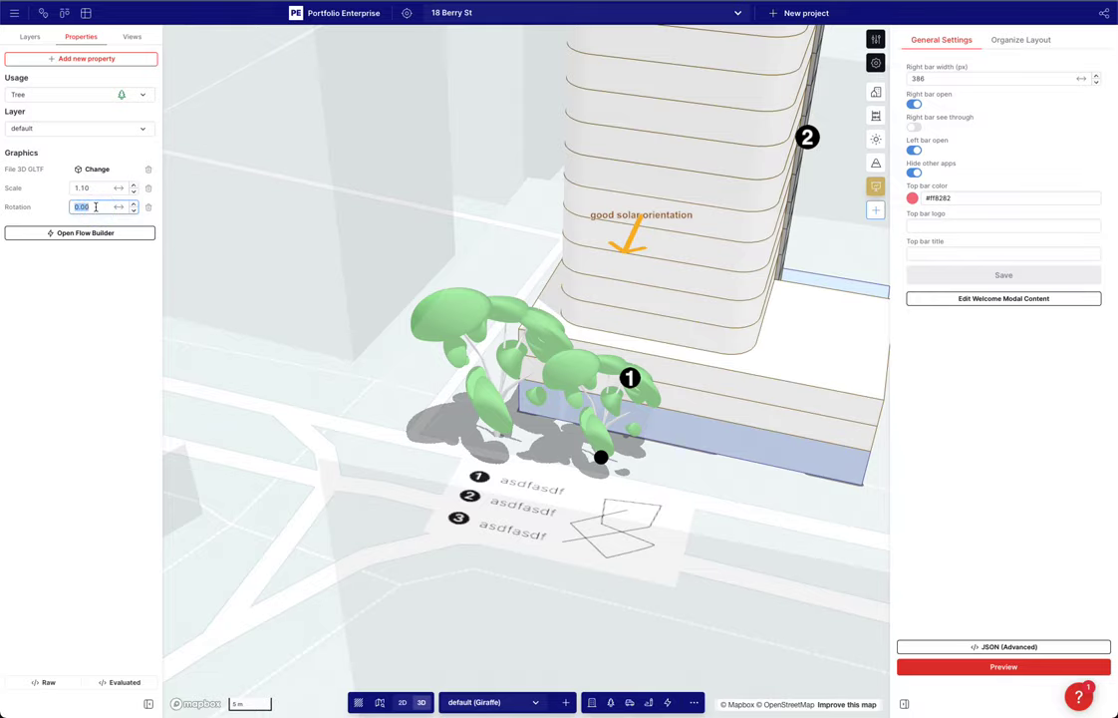
pyautogui.write('90')
pyautogui.press('Return')
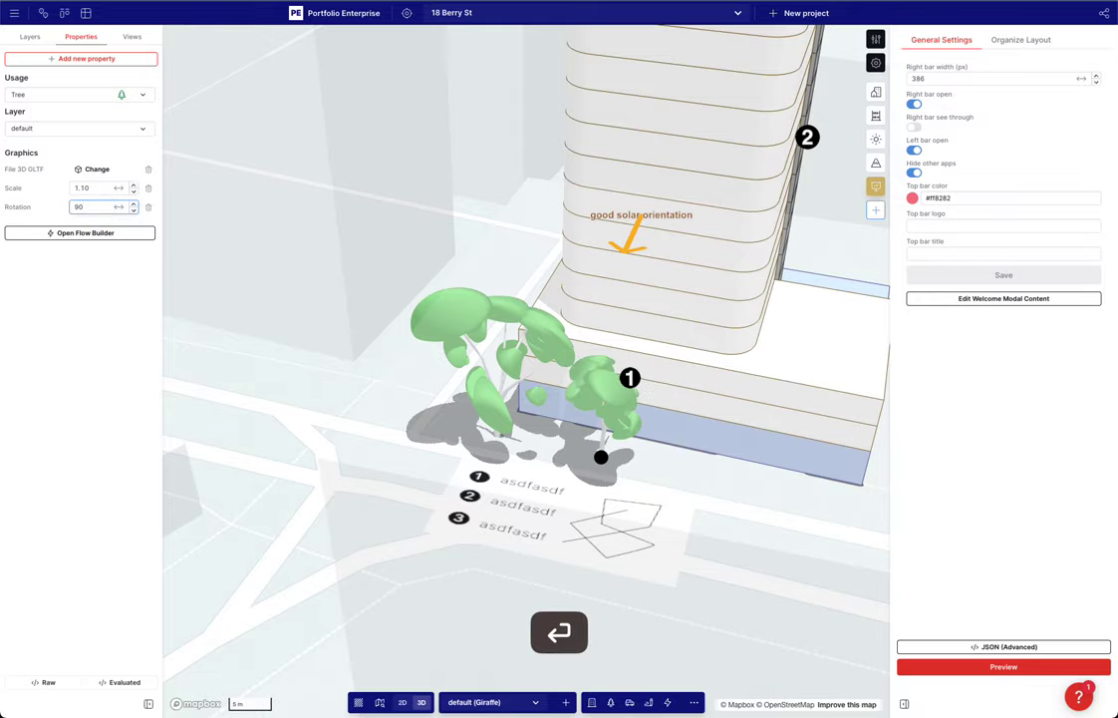
pyautogui.moveTo(119, 208); pyautogui.dragTo(171, 207)
pyautogui.click(316, 385)
pyautogui.moveTo(345, 457)
pyautogui.mouseDown(button='right')
pyautogui.moveTo(323, 470)
pyautogui.moveTo(428, 453)
pyautogui.moveTo(424, 424)
pyautogui.moveTo(386, 416)
pyautogui.moveTo(361, 446)
pyautogui.mouseUp(button='right')
pyautogui.scroll(-5, 365, 448)
pyautogui.moveTo(566, 459); pyautogui.dragTo(552, 443, button='right')
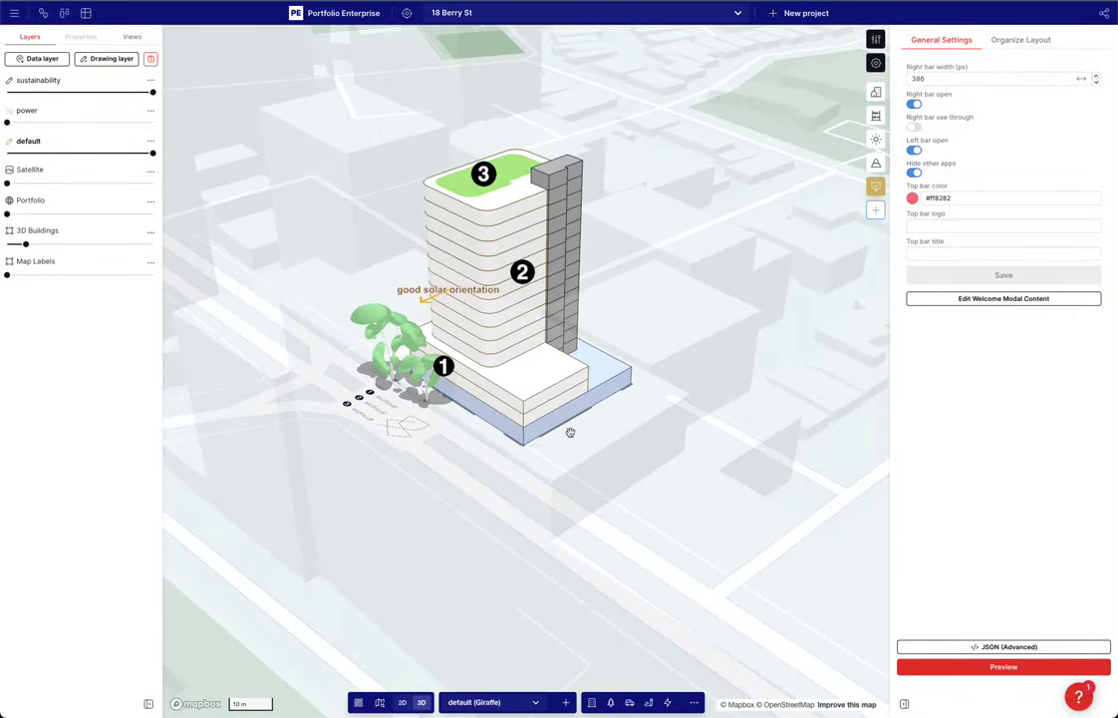
# Add the Cadastre NSW and Land Zoning NSW layers from the layer catalogue
pyautogui.scroll(-4, 752, 411)
pyautogui.moveTo(752, 411); pyautogui.dragTo(485, 421, button='right')
pyautogui.moveTo(816, 380); pyautogui.dragTo(769, 380)
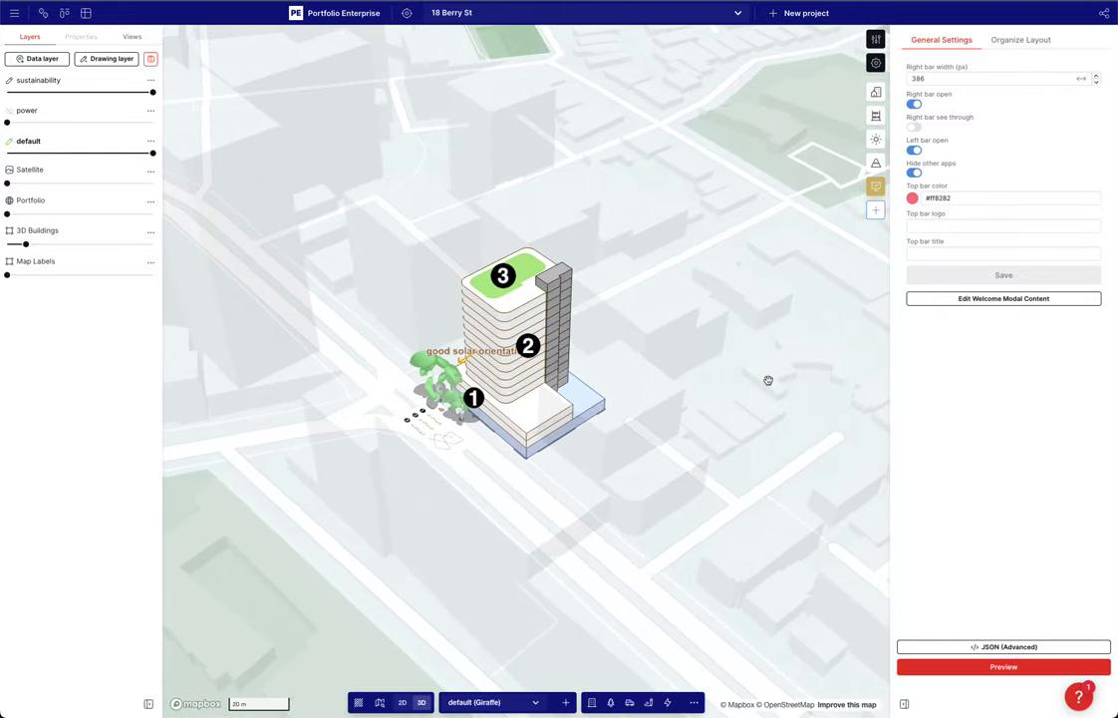
pyautogui.scroll(3, 585, 379)
pyautogui.click(62, 58)
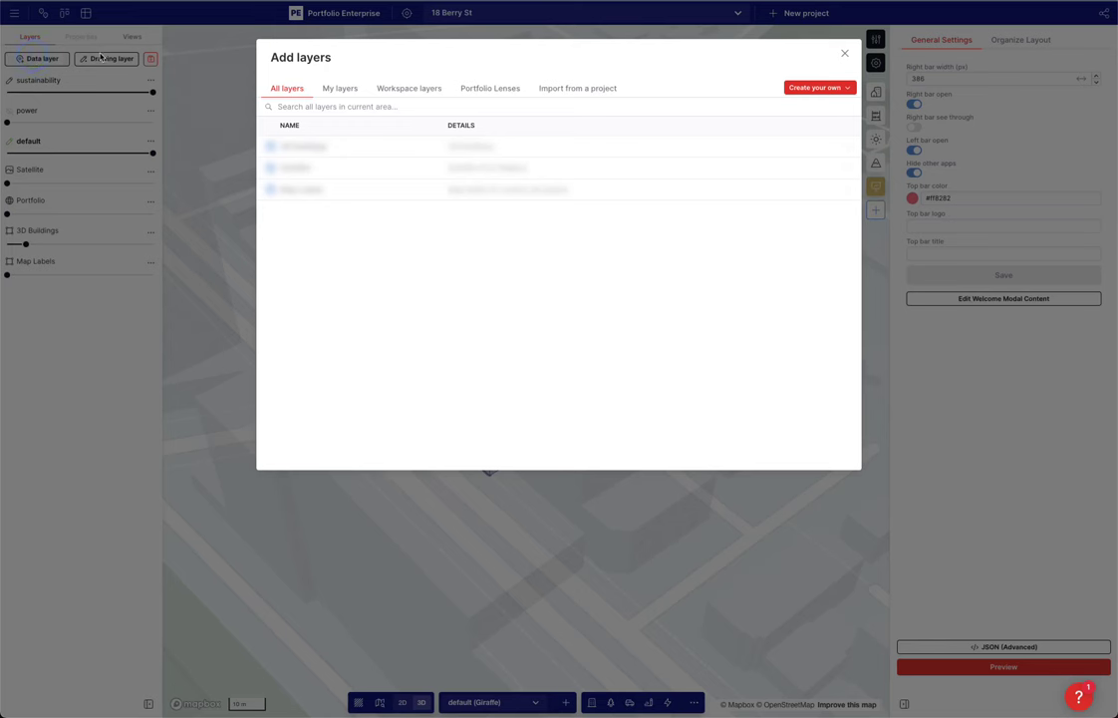
pyautogui.click(316, 105)
pyautogui.write('cadastre')
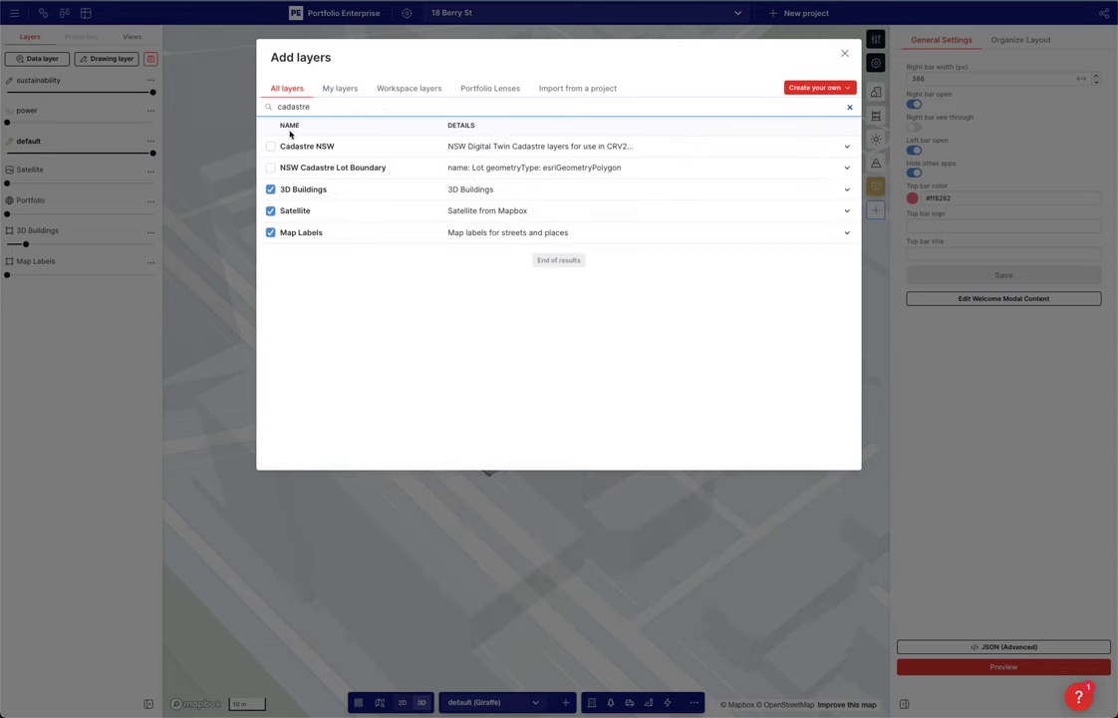
pyautogui.click(269, 144)
pyautogui.tripleClick(284, 106)
pyautogui.write('zoning')
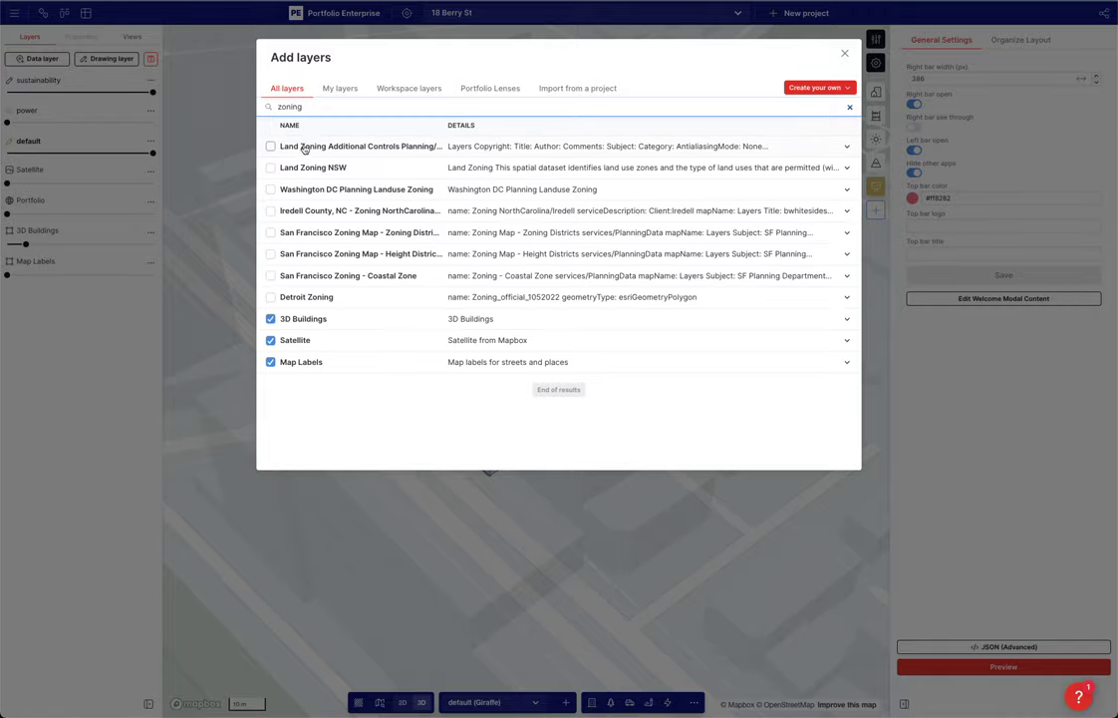
pyautogui.click(270, 167)
pyautogui.click(247, 153)
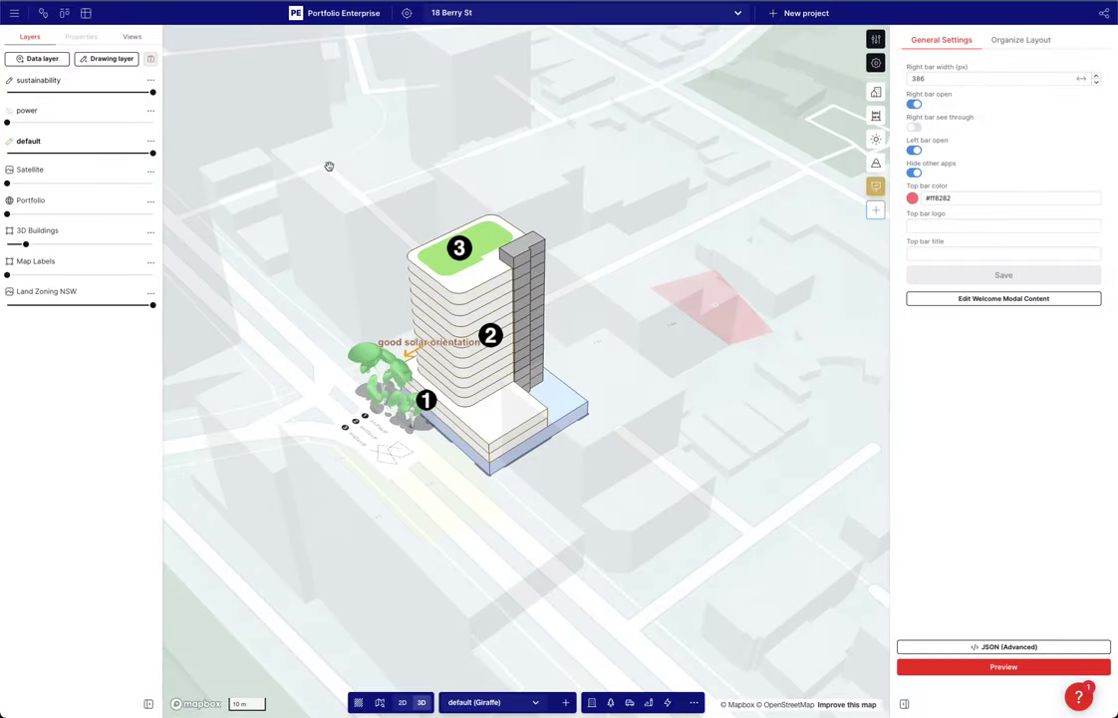
# Fade the Land Zoning NSW layer out completely by setting its opacity to 0
pyautogui.moveTo(330, 162); pyautogui.dragTo(361, 152)
pyautogui.moveTo(360, 156); pyautogui.dragTo(417, 156, button='right')
pyautogui.moveTo(50, 304); pyautogui.dragTo(8, 304)
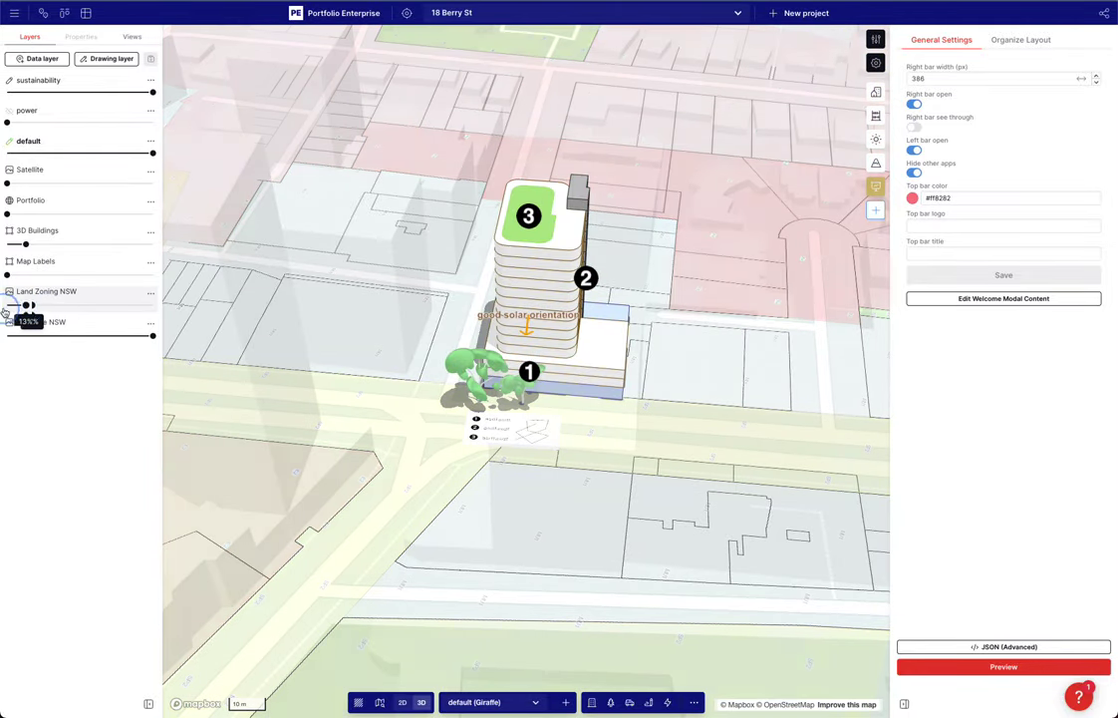
pyautogui.moveTo(707, 225); pyautogui.dragTo(579, 227, button='right')
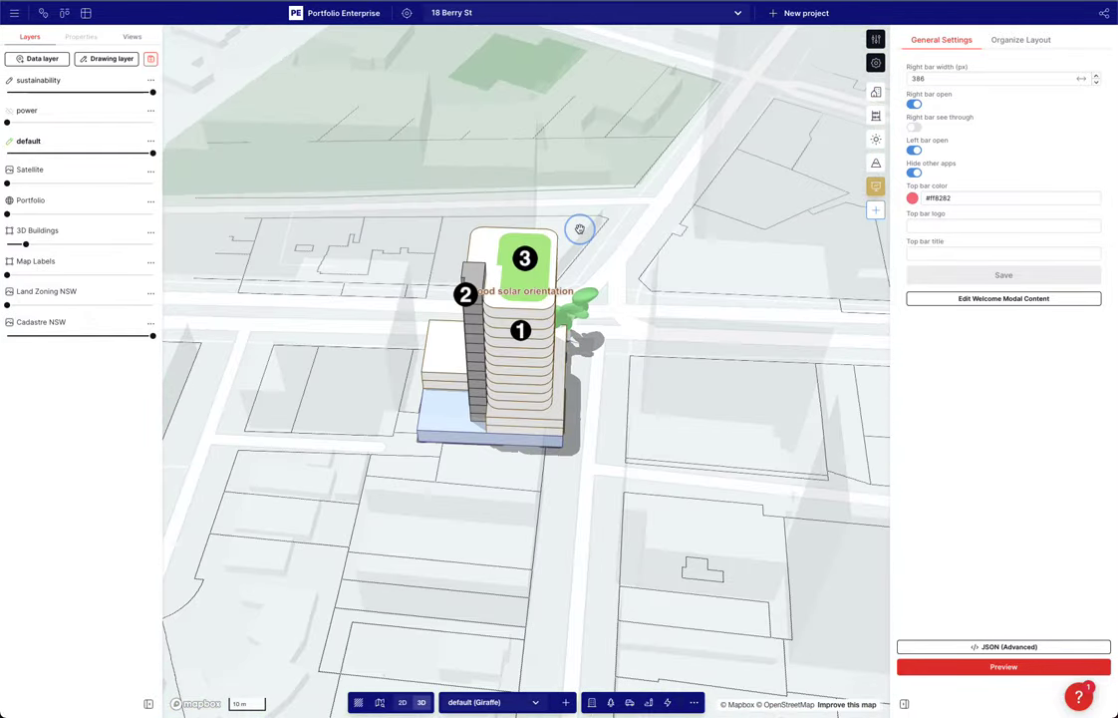
# Add the Property Sales layer and hide the building model layer
pyautogui.click(31, 62)
pyautogui.write('as')
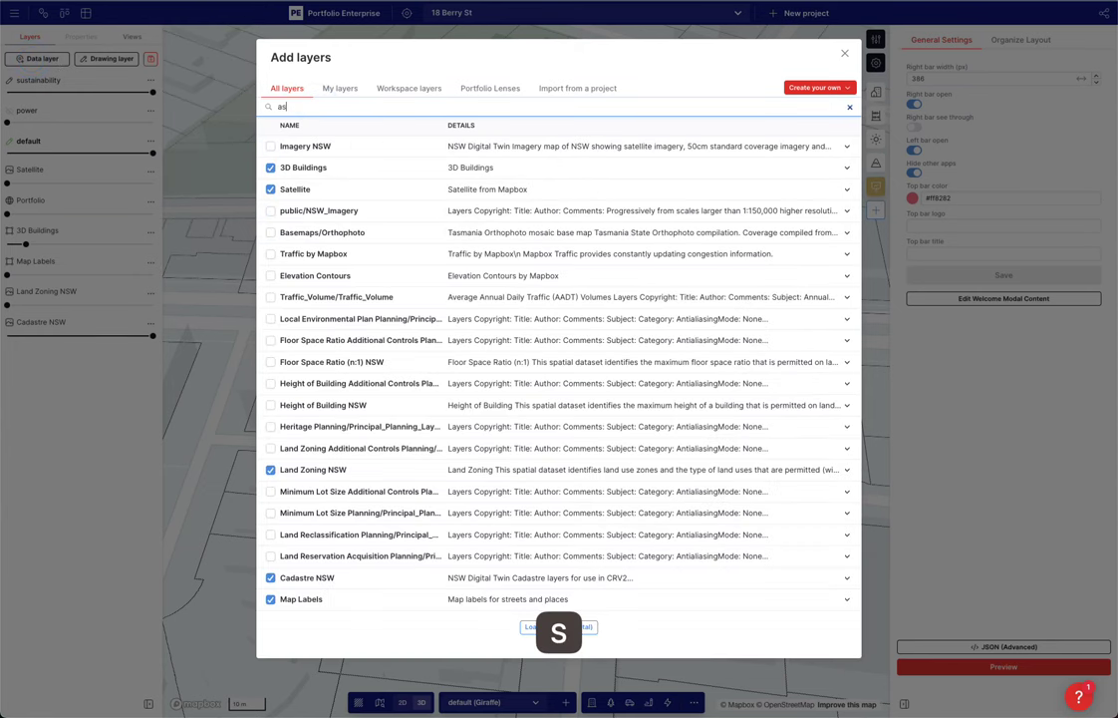
pyautogui.write('les')
pyautogui.click(321, 147)
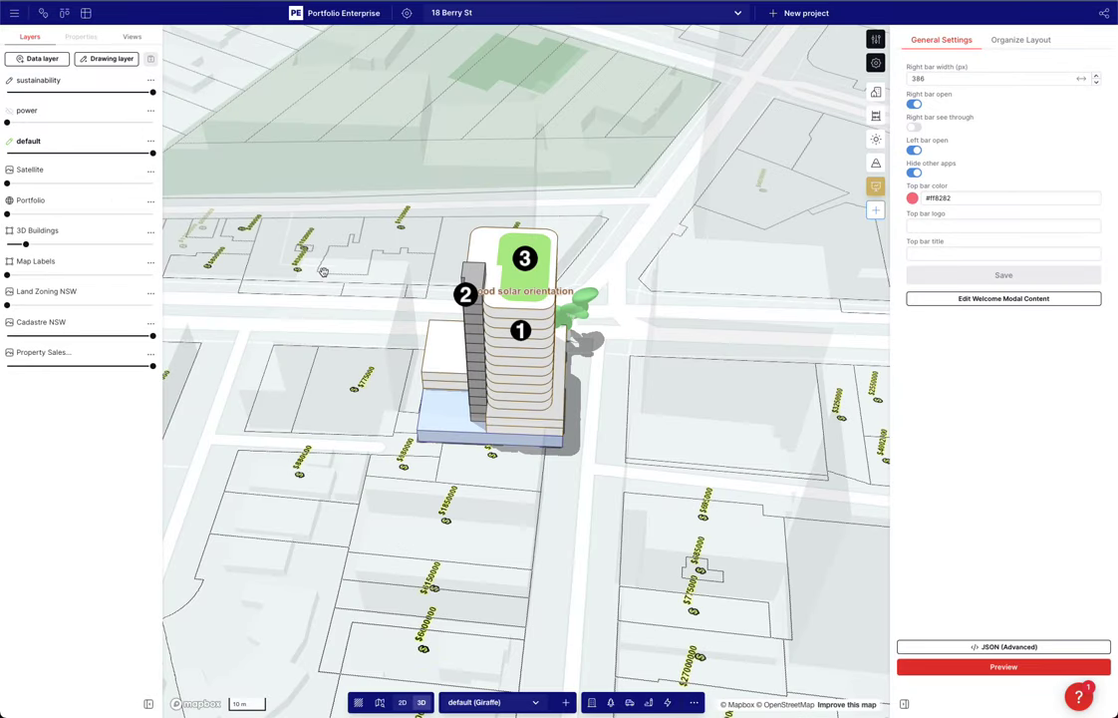
pyautogui.moveTo(76, 152); pyautogui.dragTo(7, 153)
pyautogui.scroll(5, 527, 395)
# In flat 2D view, inspect a lot's Property Sales record for its price and sale date
pyautogui.press('t')
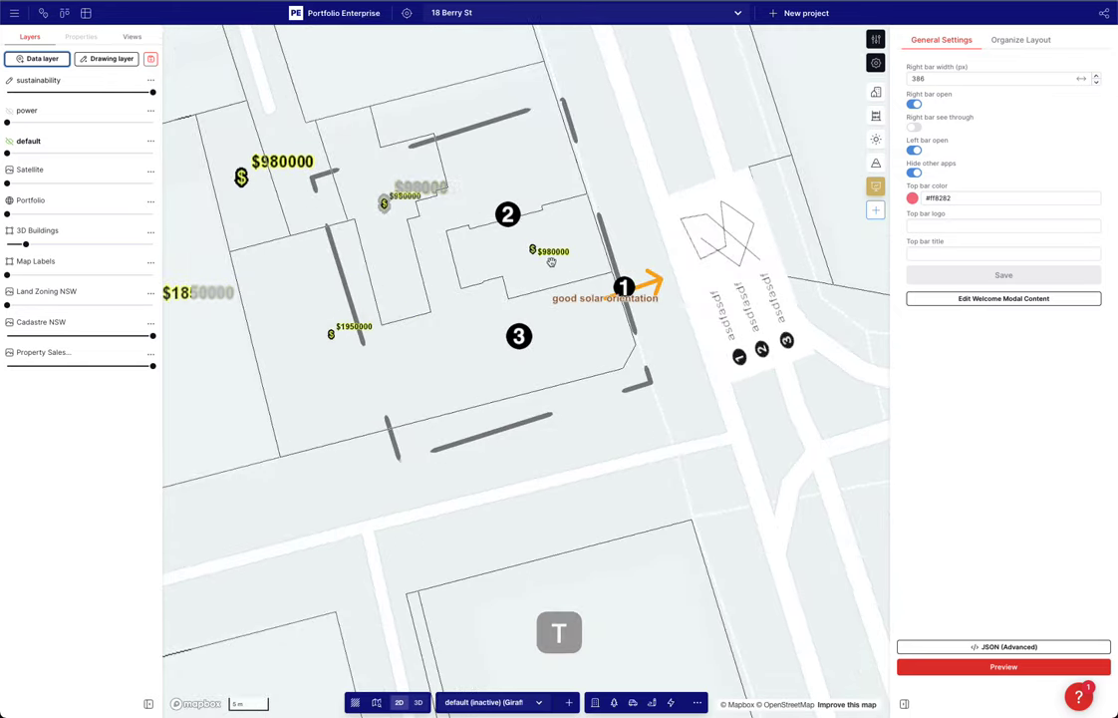
pyautogui.scroll(5, 346, 340)
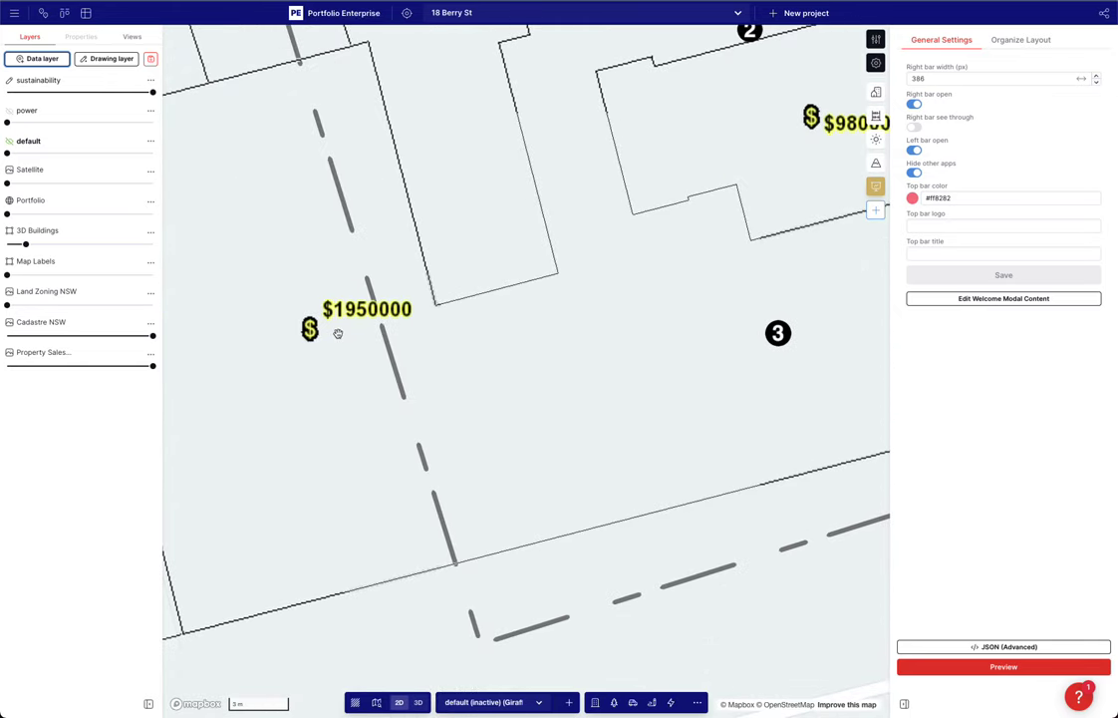
pyautogui.scroll(-4, 334, 344)
pyautogui.click(324, 331)
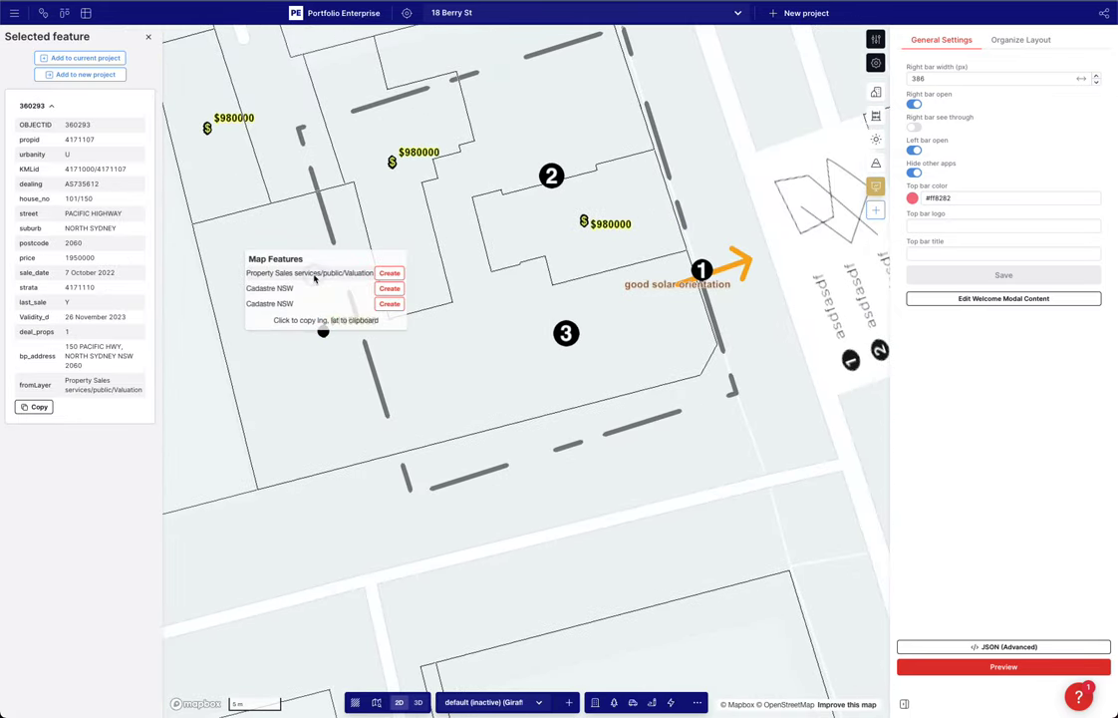
pyautogui.click(315, 276)
pyautogui.moveTo(93, 251); pyautogui.dragTo(102, 357)
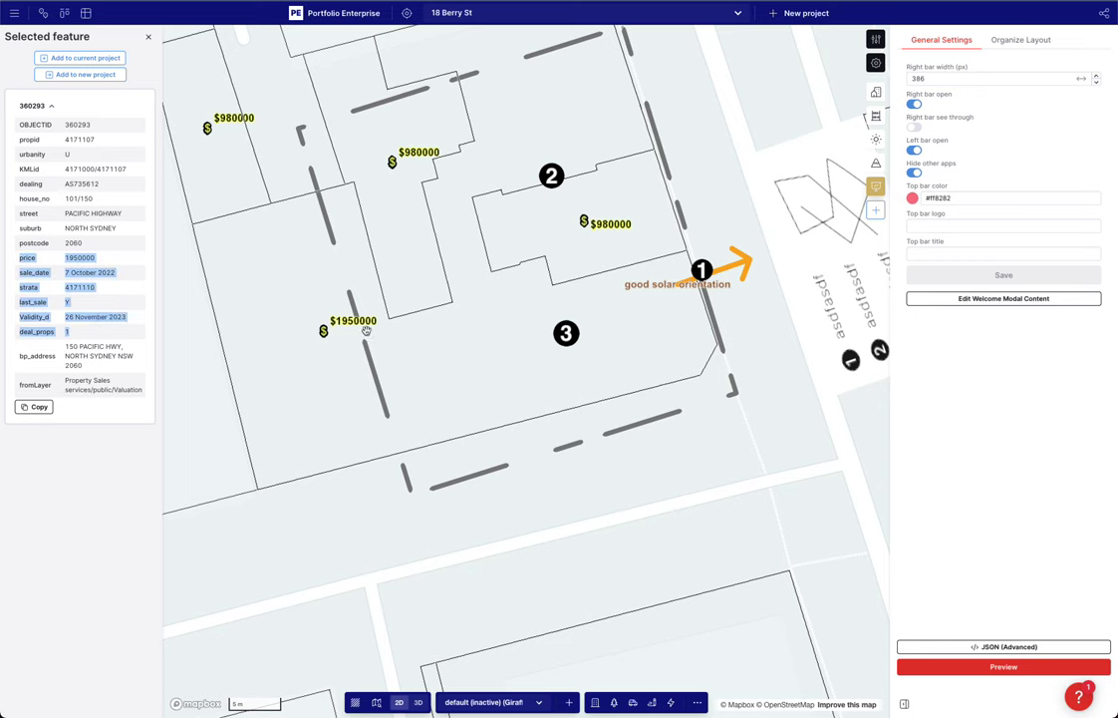
pyautogui.click(496, 388)
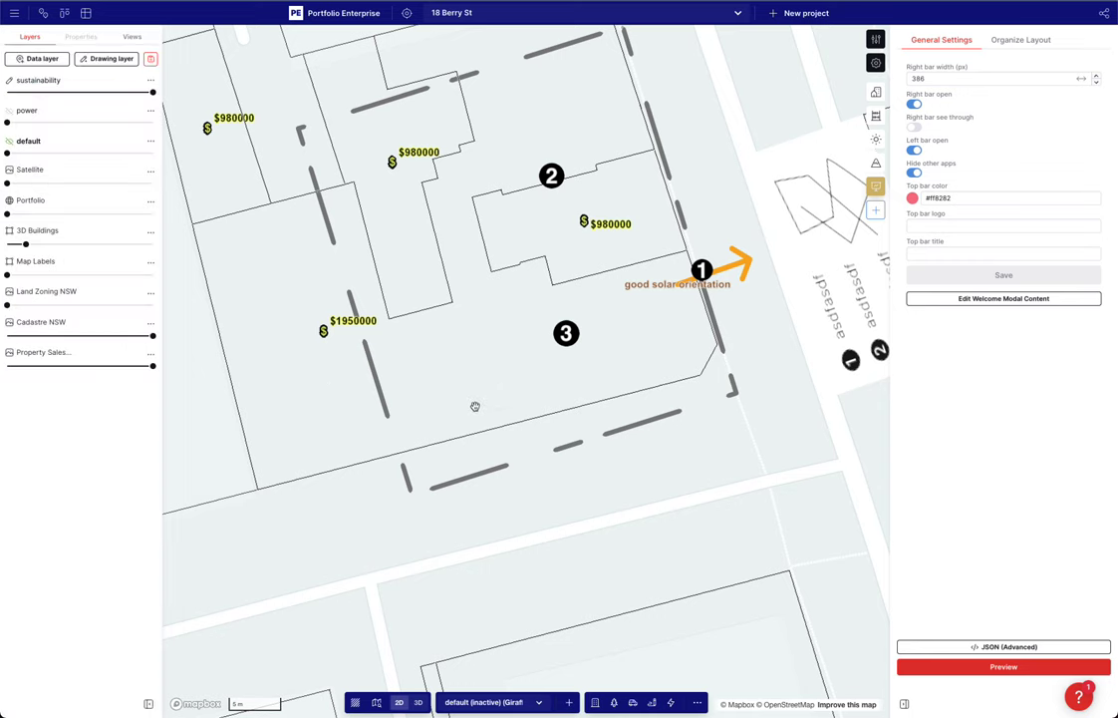
# Make the power layer fully visible and check the power route to the substation
pyautogui.scroll(-3, 474, 395)
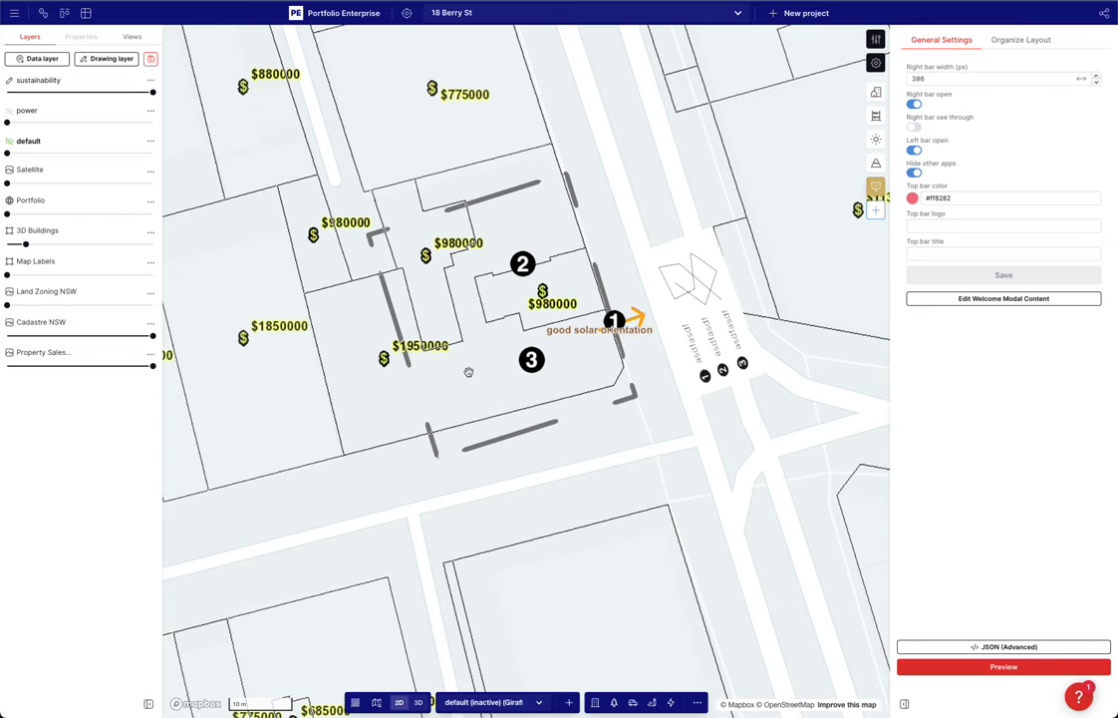
pyautogui.scroll(-2, 468, 370)
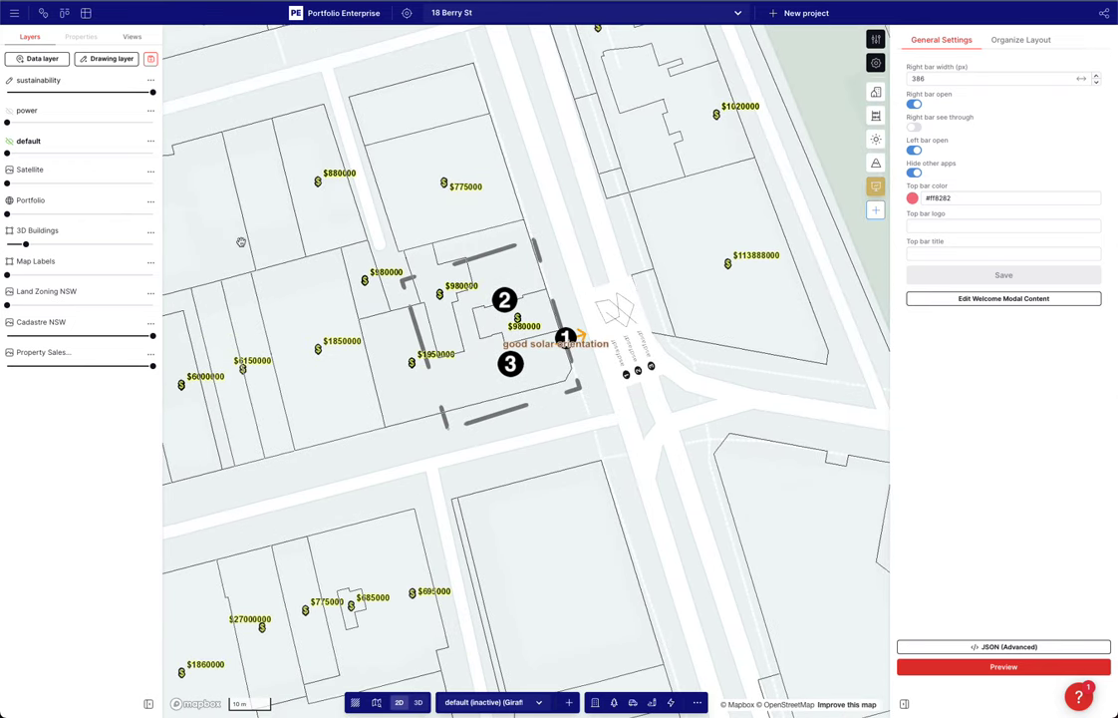
pyautogui.moveTo(8, 122); pyautogui.dragTo(154, 136)
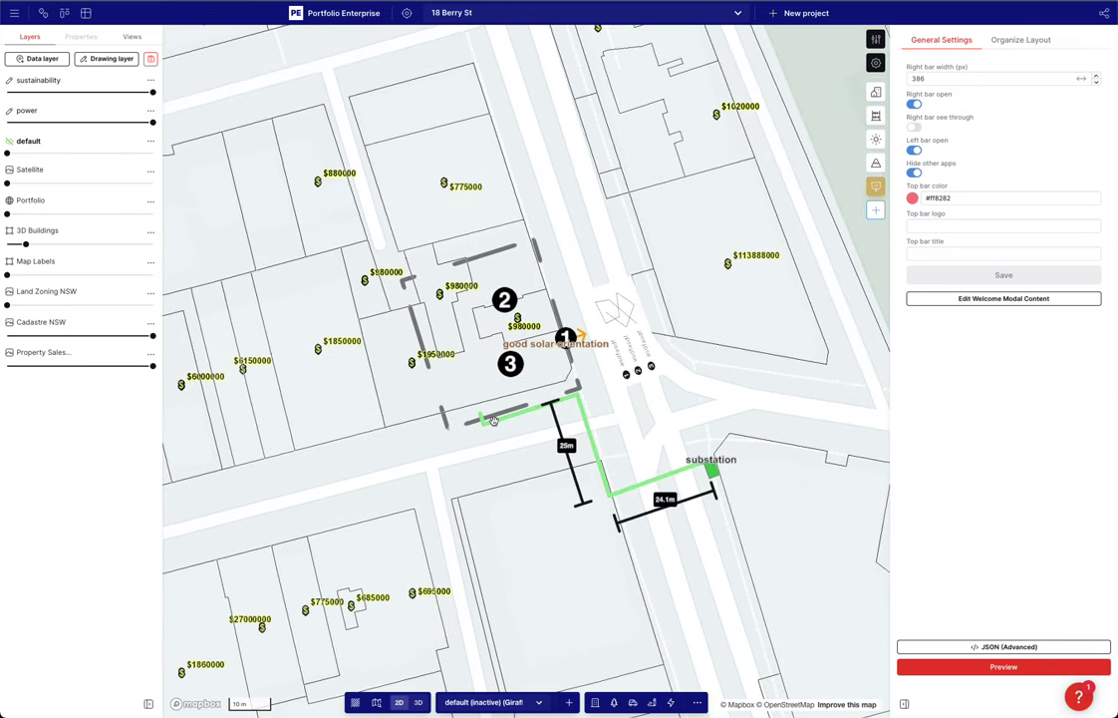
pyautogui.scroll(-3, 605, 493)
pyautogui.scroll(3, 603, 496)
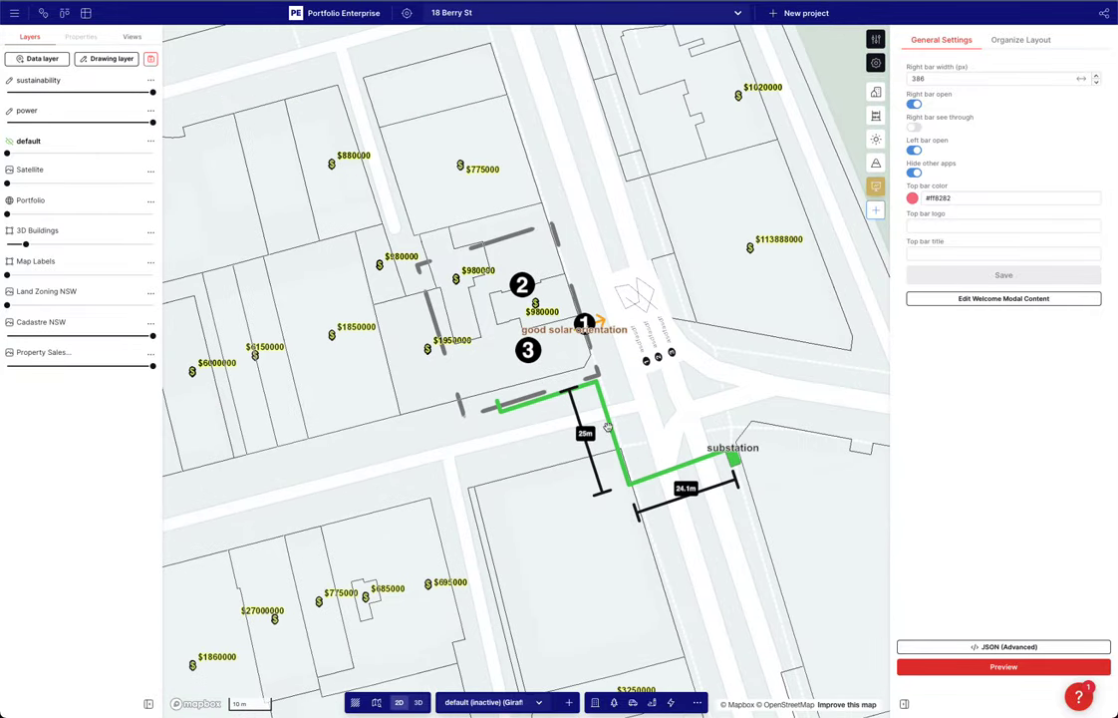
pyautogui.click(608, 422)
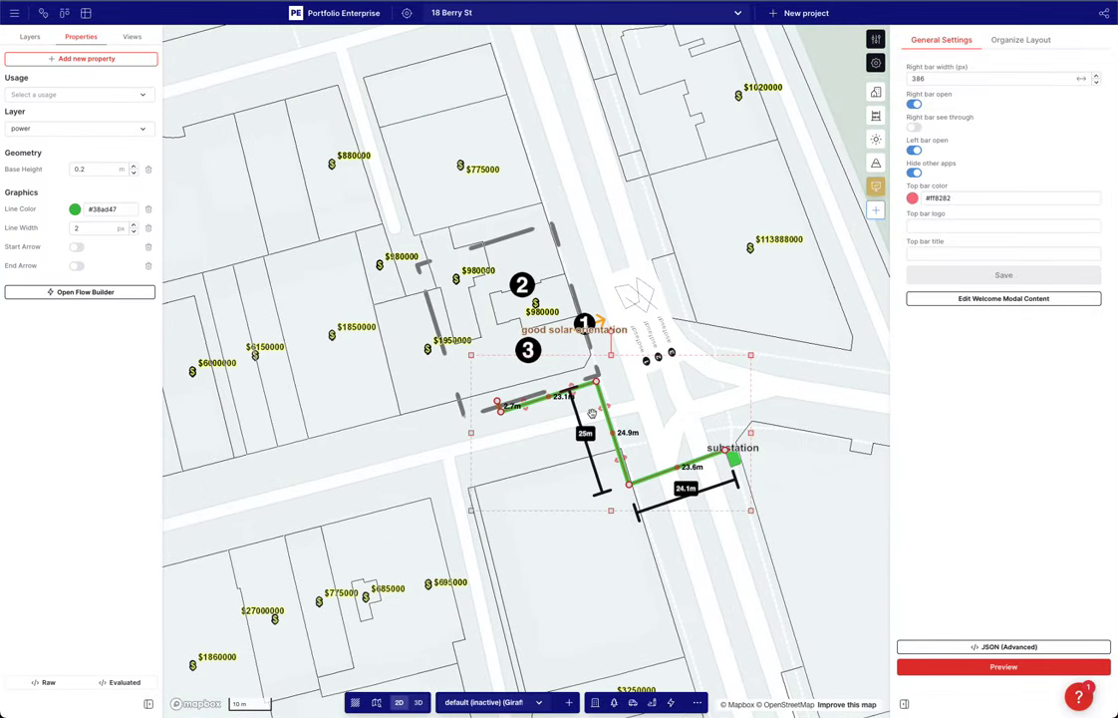
pyautogui.click(743, 330)
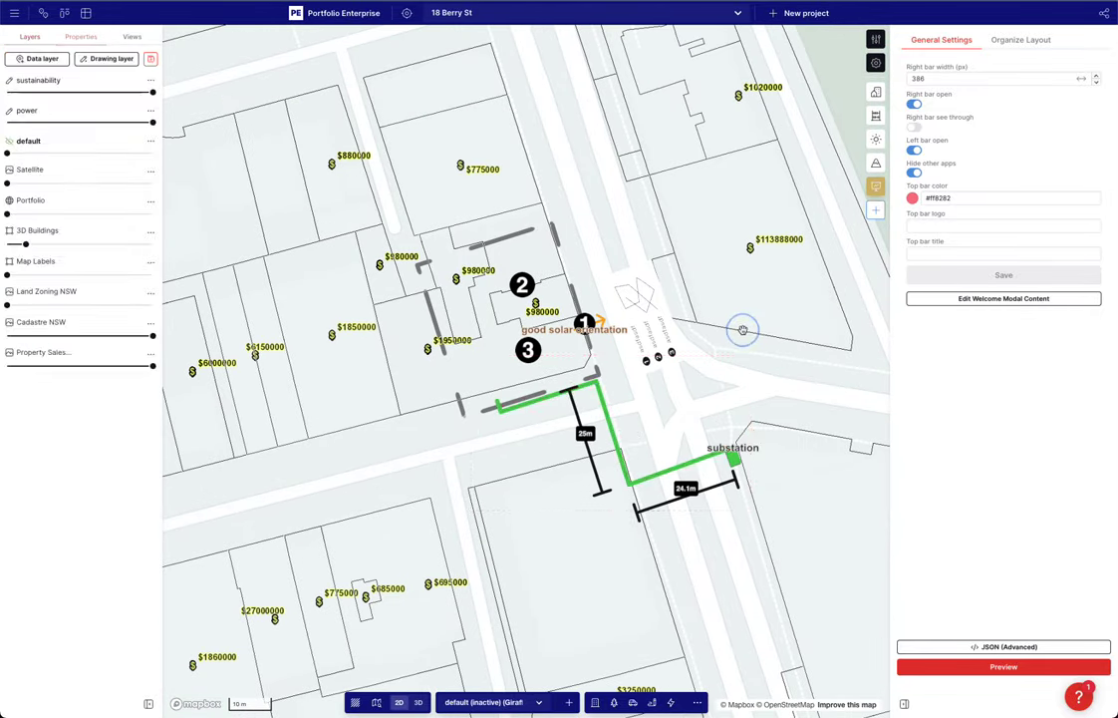
# Return to 3D, bring up the Giraffe Analytics getting-started options, and hide the sale-price labels
pyautogui.press('t')
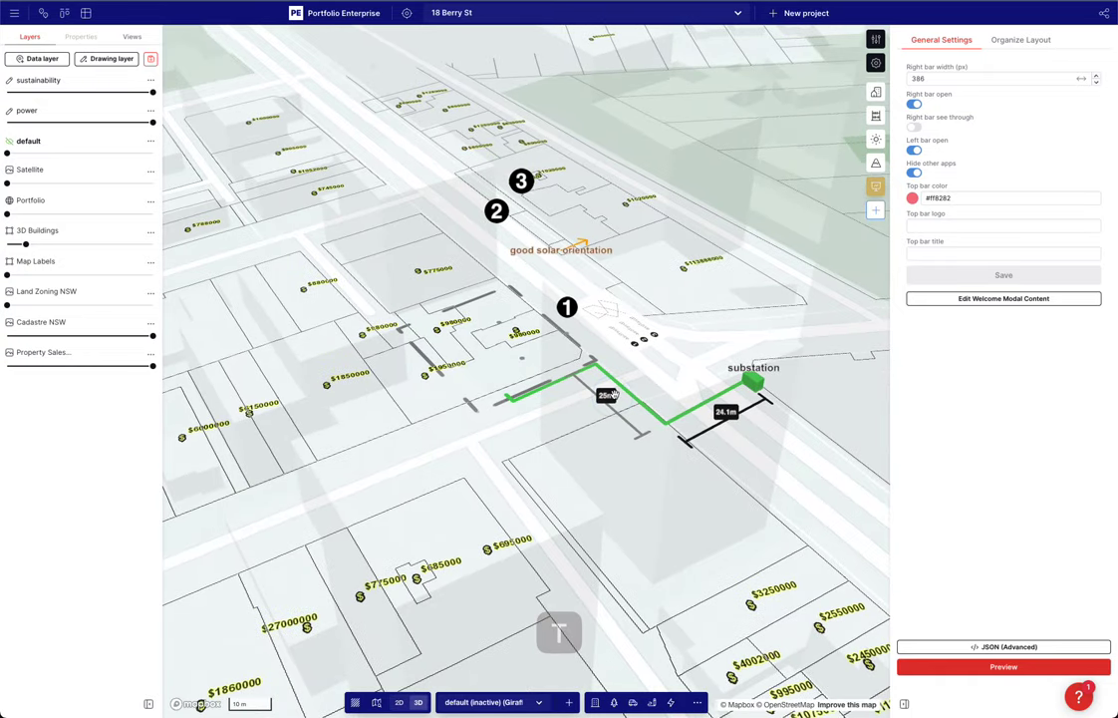
pyautogui.click(877, 115)
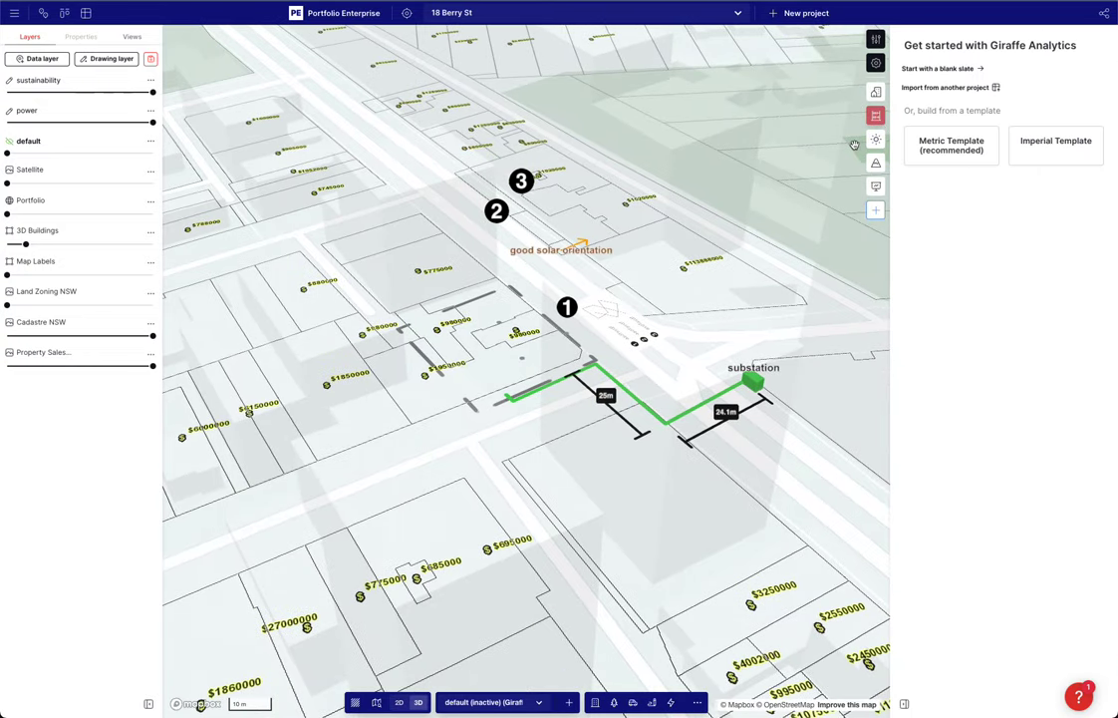
pyautogui.scroll(3, 618, 304)
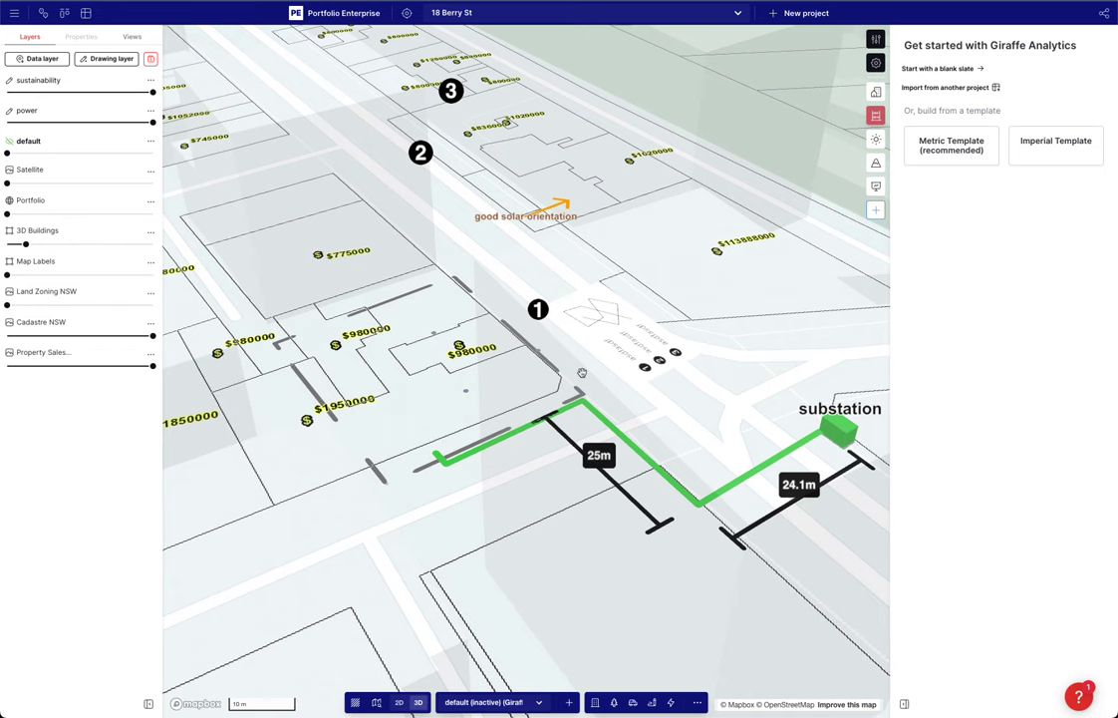
pyautogui.click(7, 366)
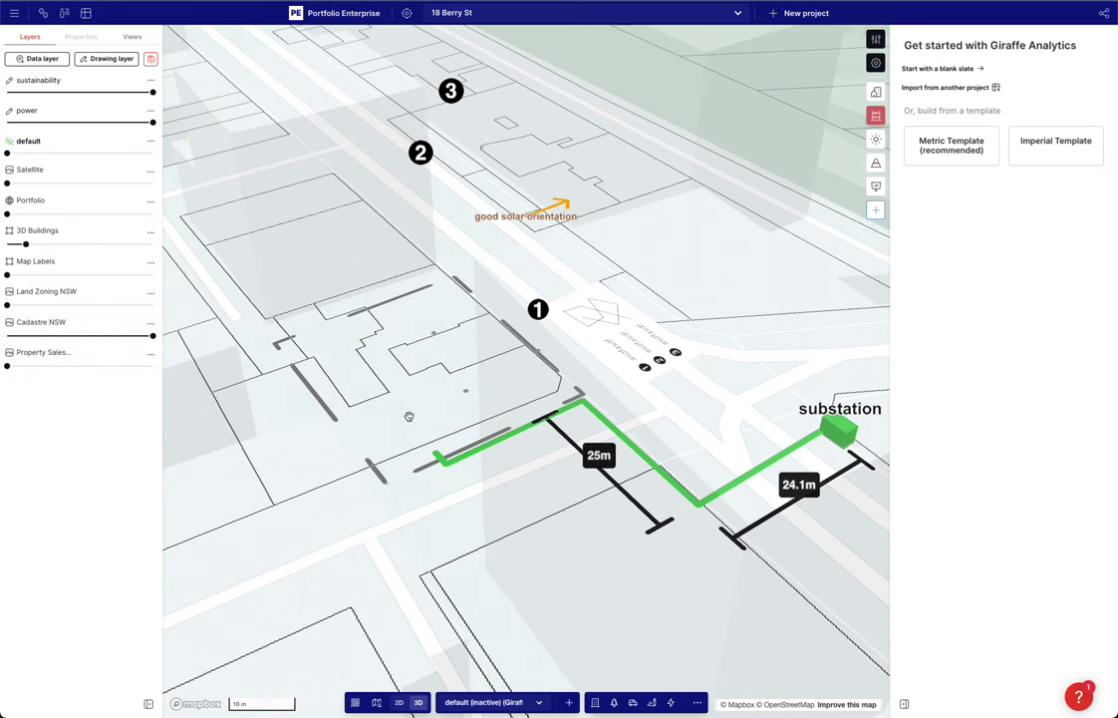
# Put the project boundary into edit mode and move a corner onto the lot corner
pyautogui.press('e')
pyautogui.press('space')
pyautogui.moveTo(387, 483); pyautogui.dragTo(275, 505)
# Set the project boundary to a Cadastre NSW lot's shape and merge the neighbouring lot into it
pyautogui.rightClick(260, 468)
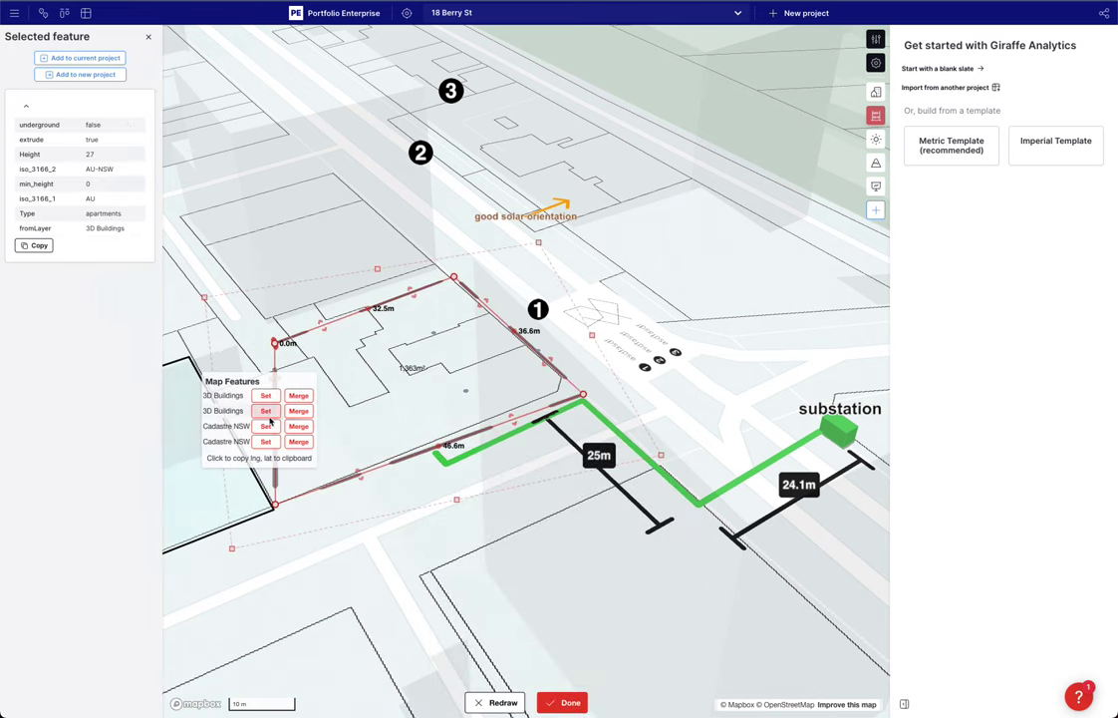
pyautogui.click(267, 425)
pyautogui.click(439, 300)
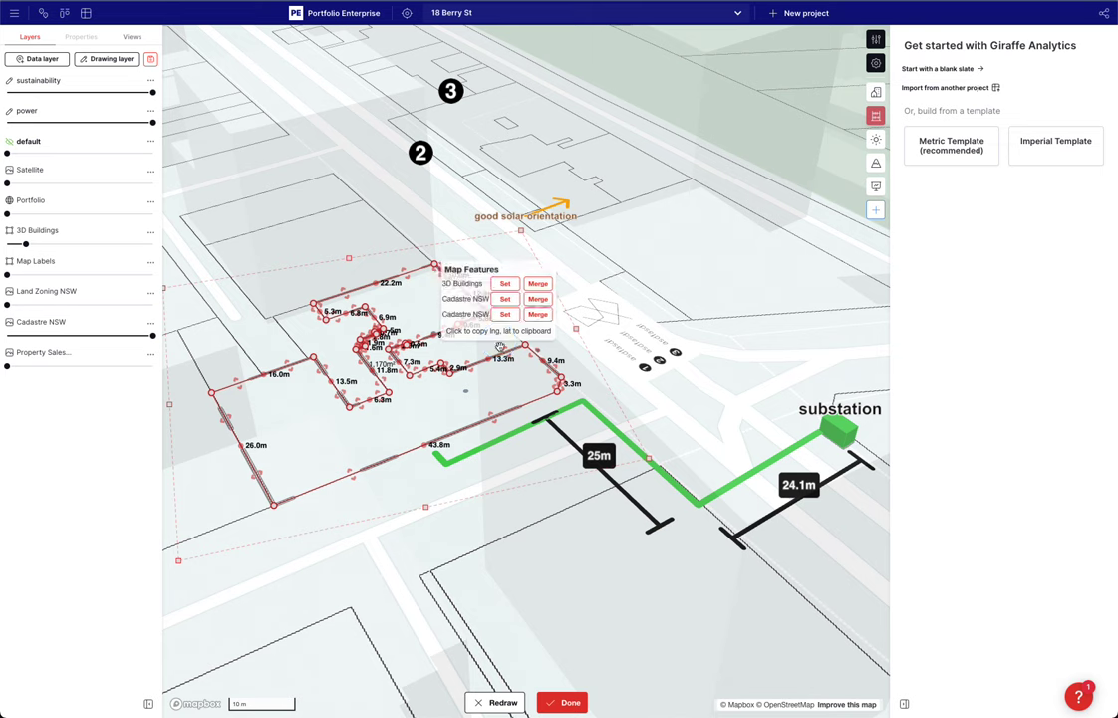
pyautogui.click(538, 301)
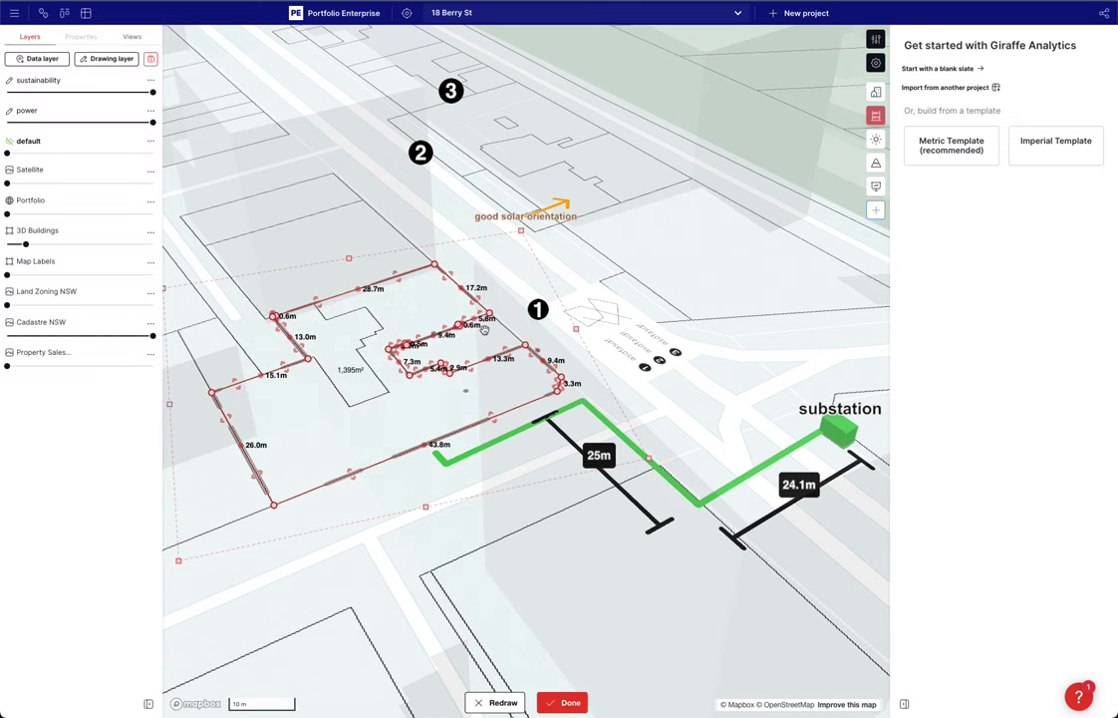
pyautogui.click(497, 335)
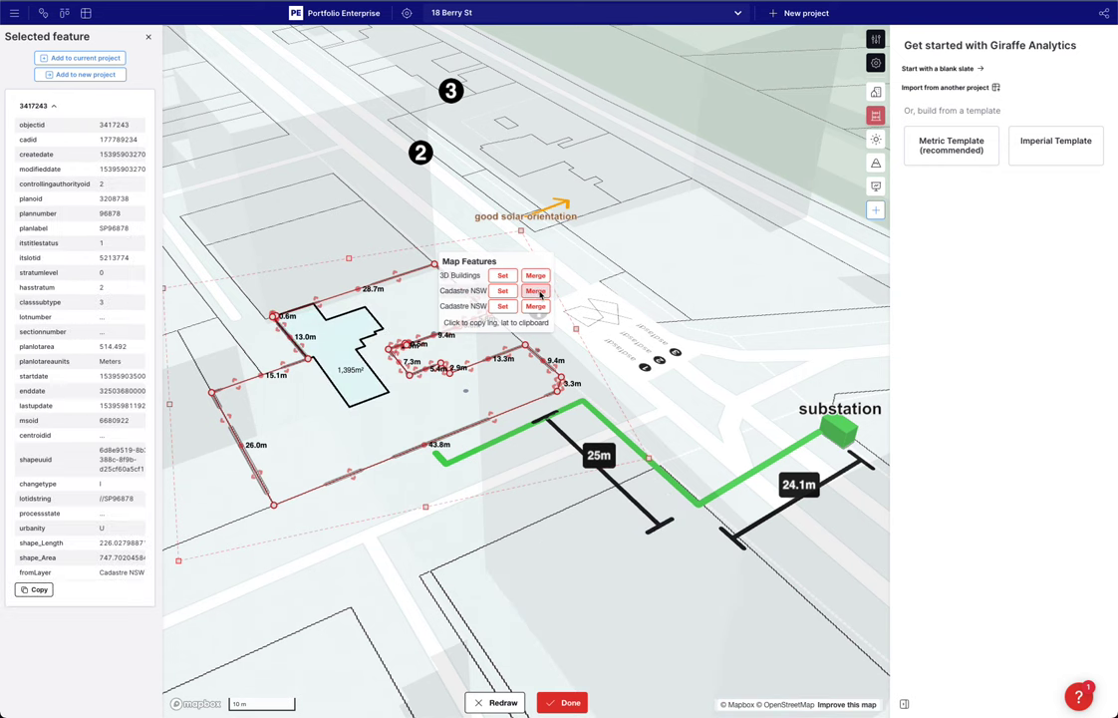
pyautogui.scroll(5, 464, 387)
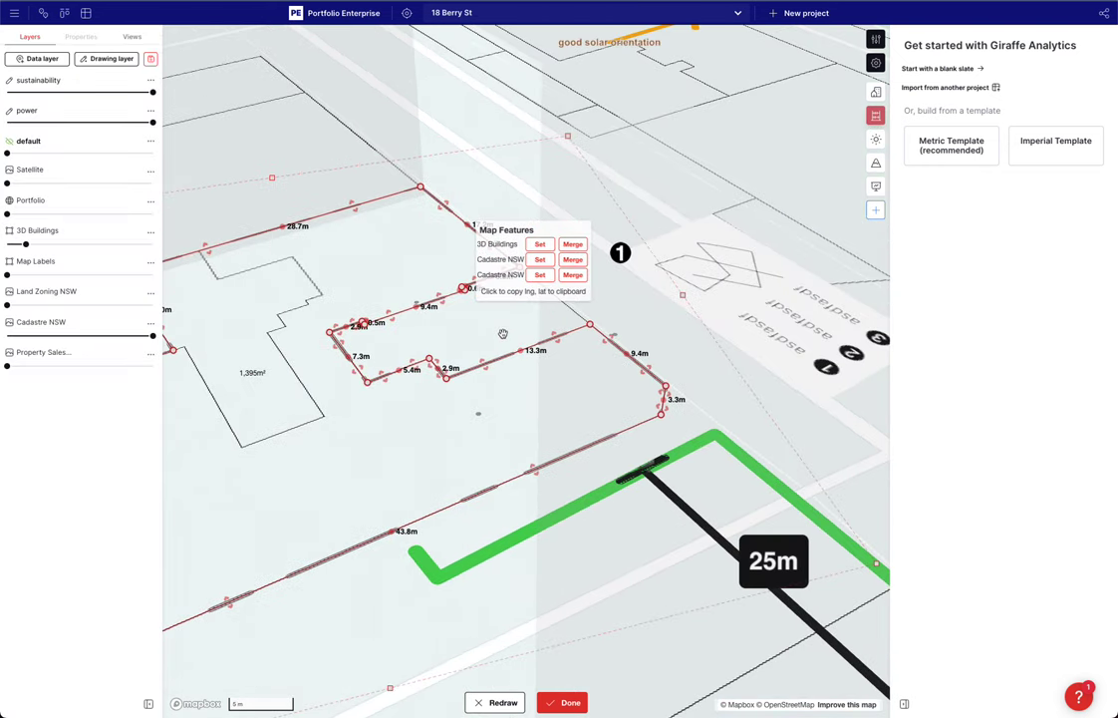
pyautogui.click(571, 313)
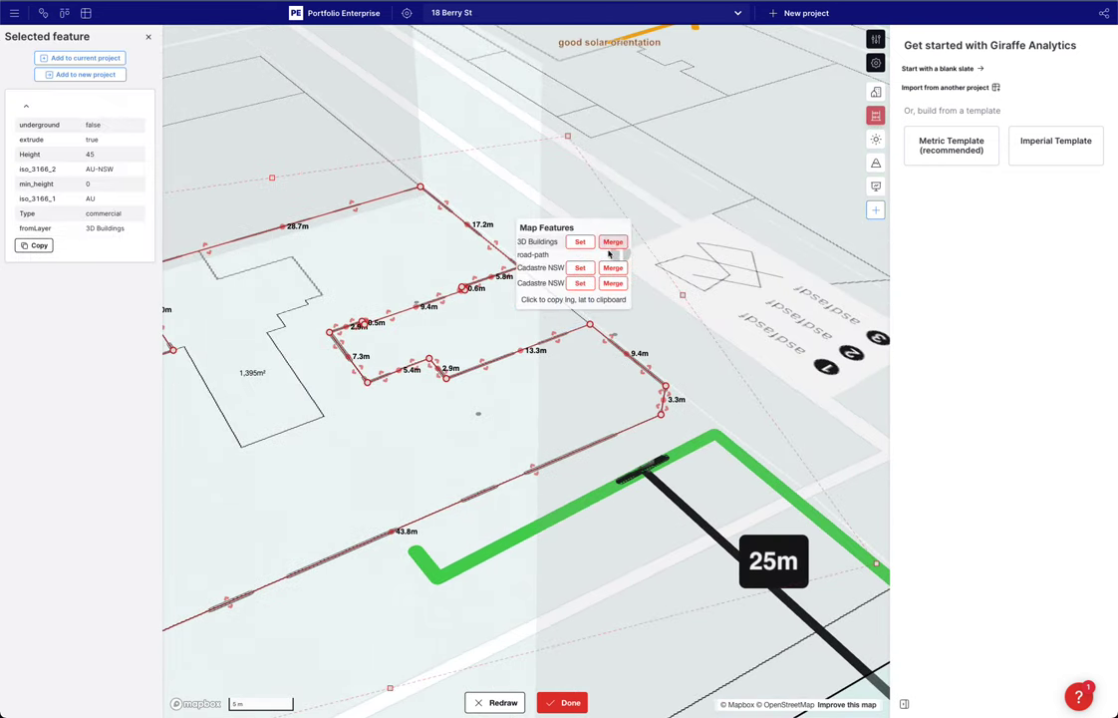
pyautogui.click(703, 267)
# Delete the notch vertices and straighten the edges, finishing the boundary at about 1,560 m²
pyautogui.moveTo(367, 313); pyautogui.dragTo(365, 324)
pyautogui.click(365, 325)
pyautogui.click(331, 331)
pyautogui.click(368, 382)
pyautogui.click(429, 358)
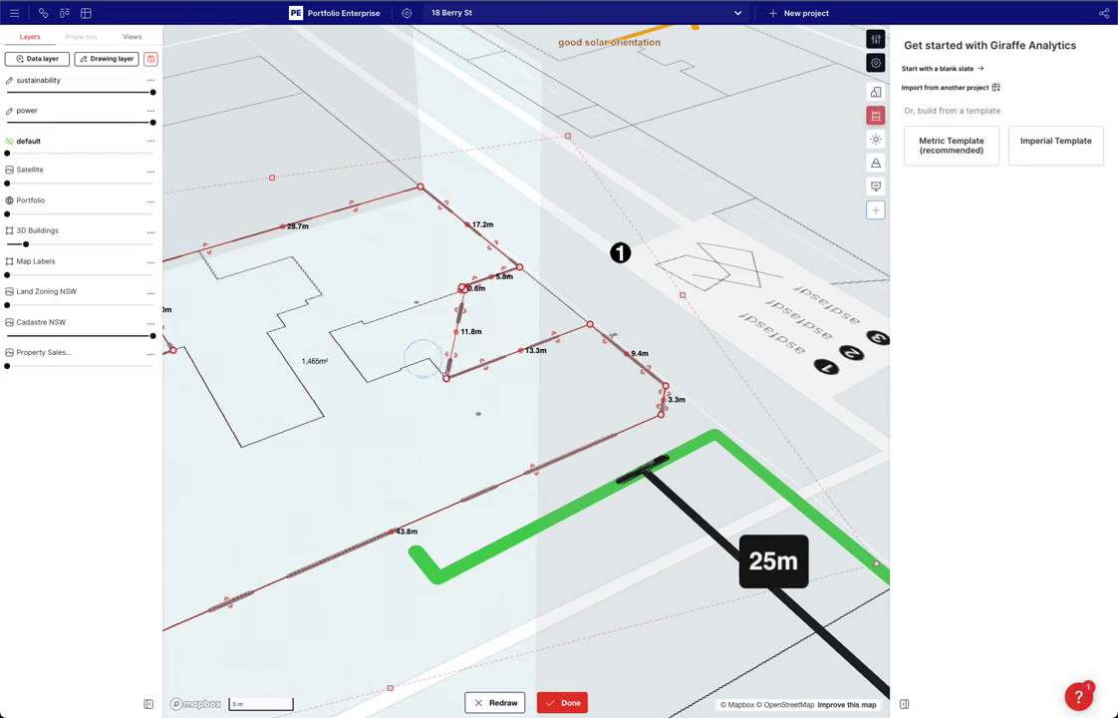
pyautogui.moveTo(451, 380); pyautogui.dragTo(474, 303)
pyautogui.click(462, 288)
pyautogui.click(464, 289)
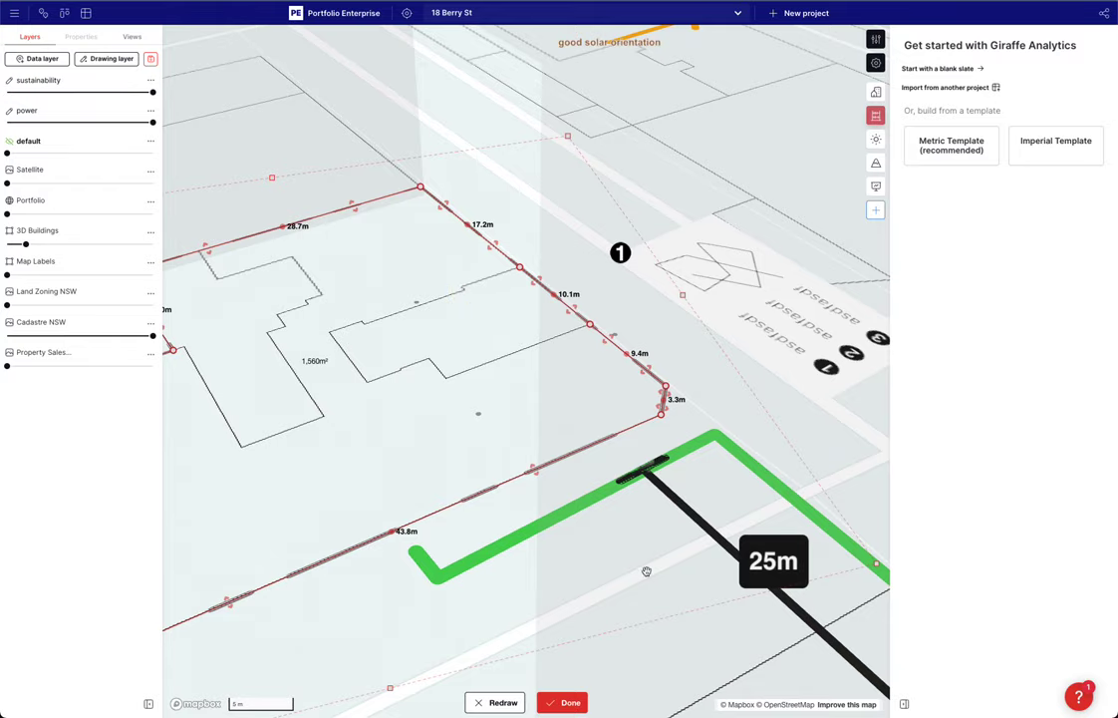
pyautogui.click(572, 702)
pyautogui.scroll(-5, 622, 501)
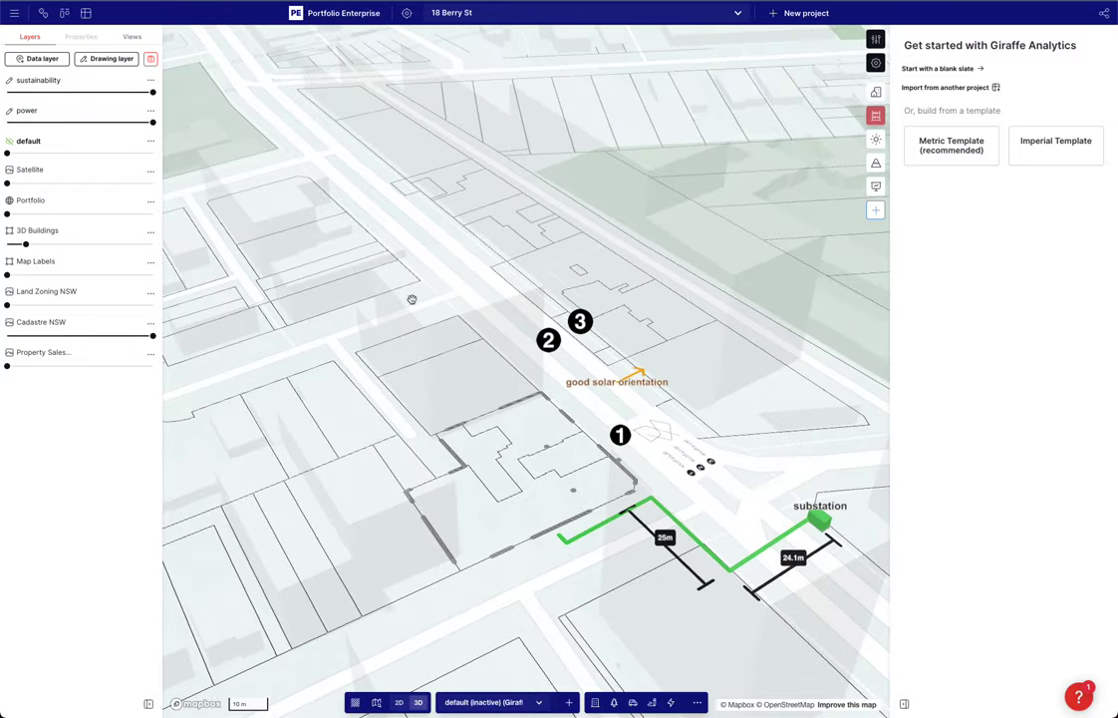
# Make the default layer partly visible and shift the five building features up-left onto the site
pyautogui.moveTo(55, 152); pyautogui.dragTo(76, 154)
pyautogui.press('t')
pyautogui.moveTo(604, 461); pyautogui.dragTo(584, 397)
pyautogui.scroll(5, 512, 503)
pyautogui.keyDown('shift'); pyautogui.moveTo(395, 582); pyautogui.dragTo(294, 346); pyautogui.keyUp('shift')
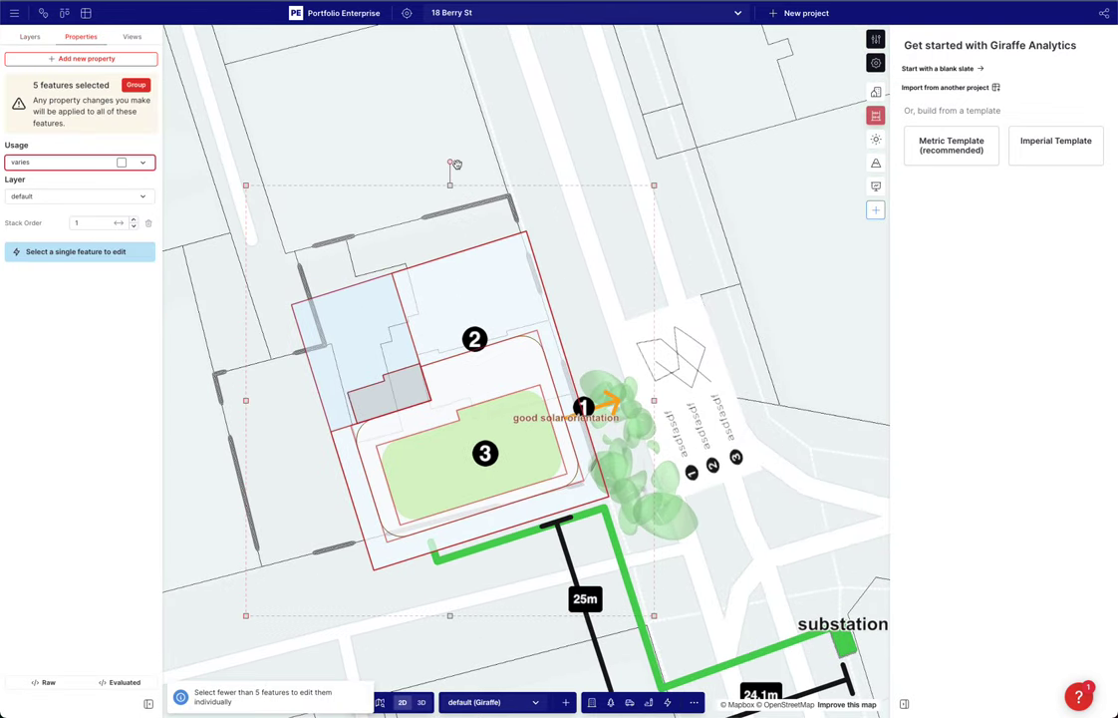
pyautogui.moveTo(471, 287); pyautogui.dragTo(452, 265)
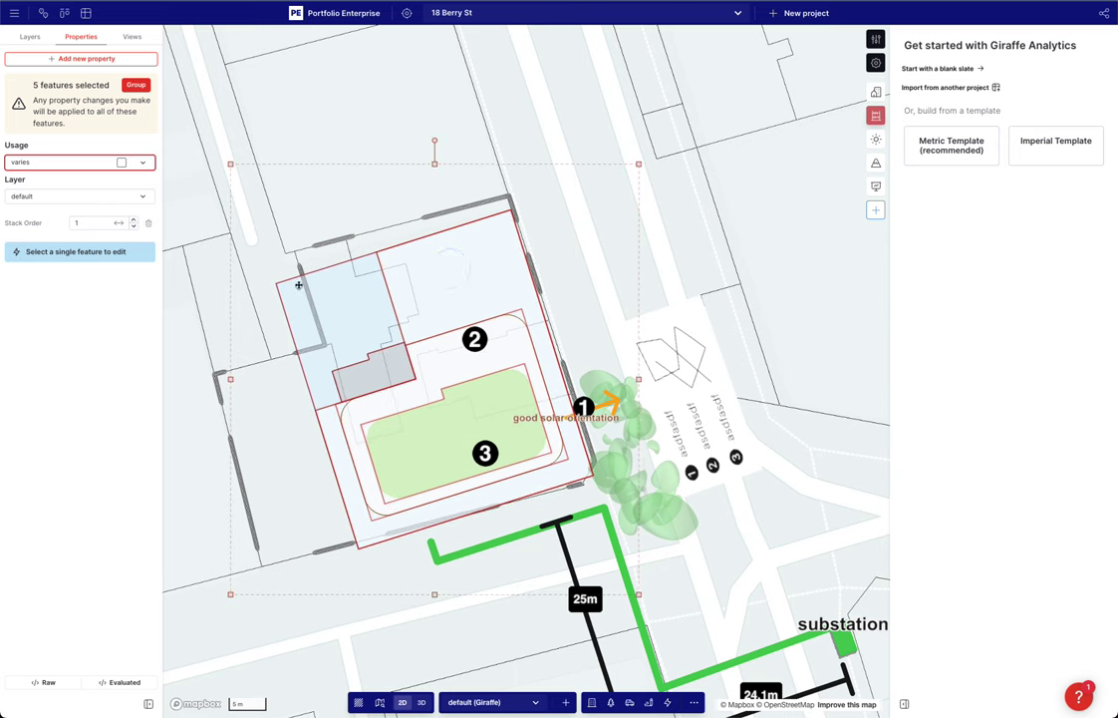
pyautogui.click(247, 290)
# Reshape the Retail footprint's edge and corners to meet the new boundary
pyautogui.click(286, 296)
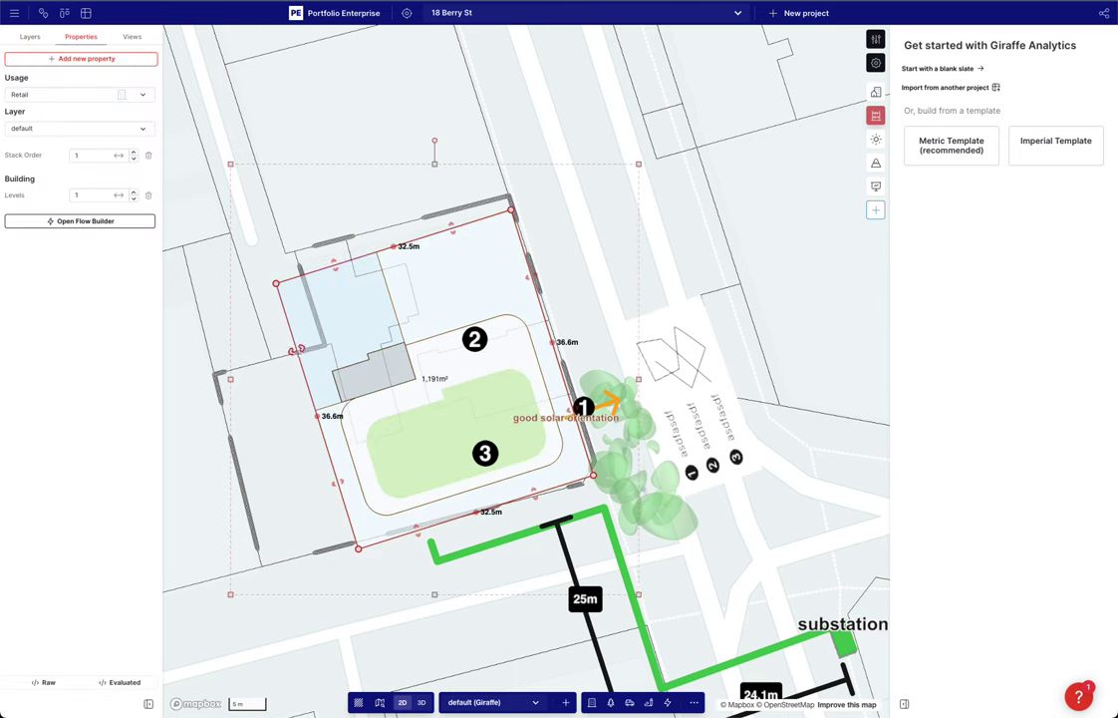
pyautogui.moveTo(317, 415); pyautogui.dragTo(323, 335)
pyautogui.moveTo(304, 274); pyautogui.dragTo(296, 250)
pyautogui.moveTo(511, 209); pyautogui.dragTo(506, 197)
pyautogui.moveTo(359, 548); pyautogui.dragTo(354, 542)
pyautogui.click(361, 547)
pyautogui.press('s')
pyautogui.click(390, 554)
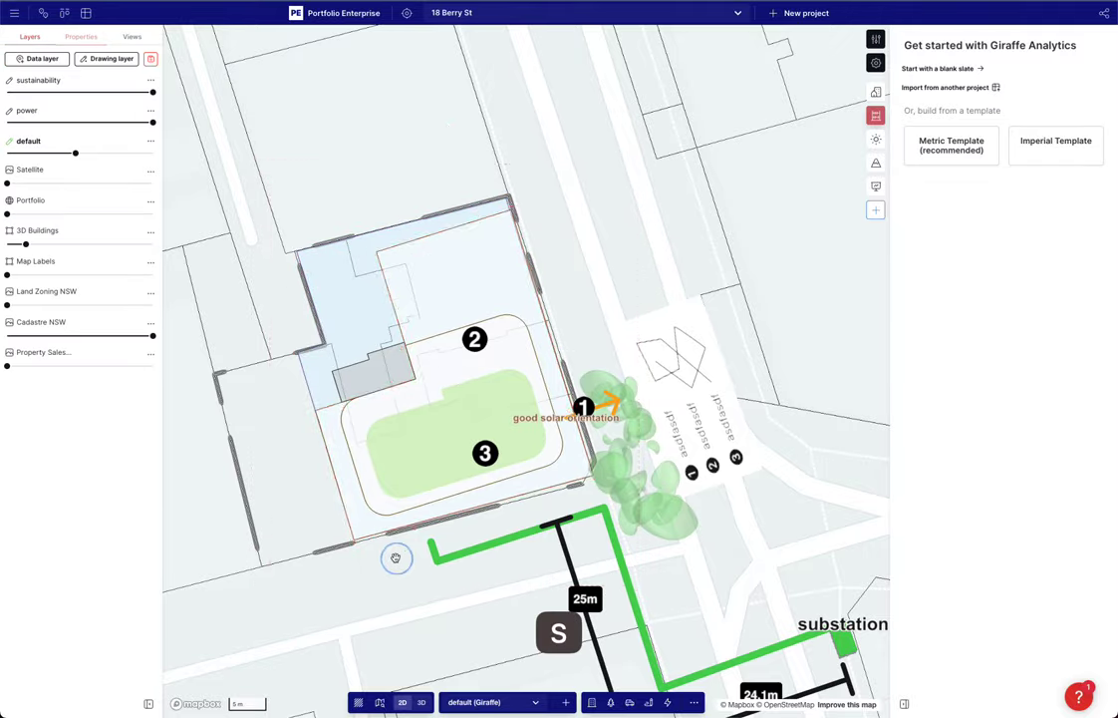
# In 3D, fit the podium and upper Residential footprints to the site edges
pyautogui.press('t')
pyautogui.scroll(5, 538, 489)
pyautogui.click(480, 419)
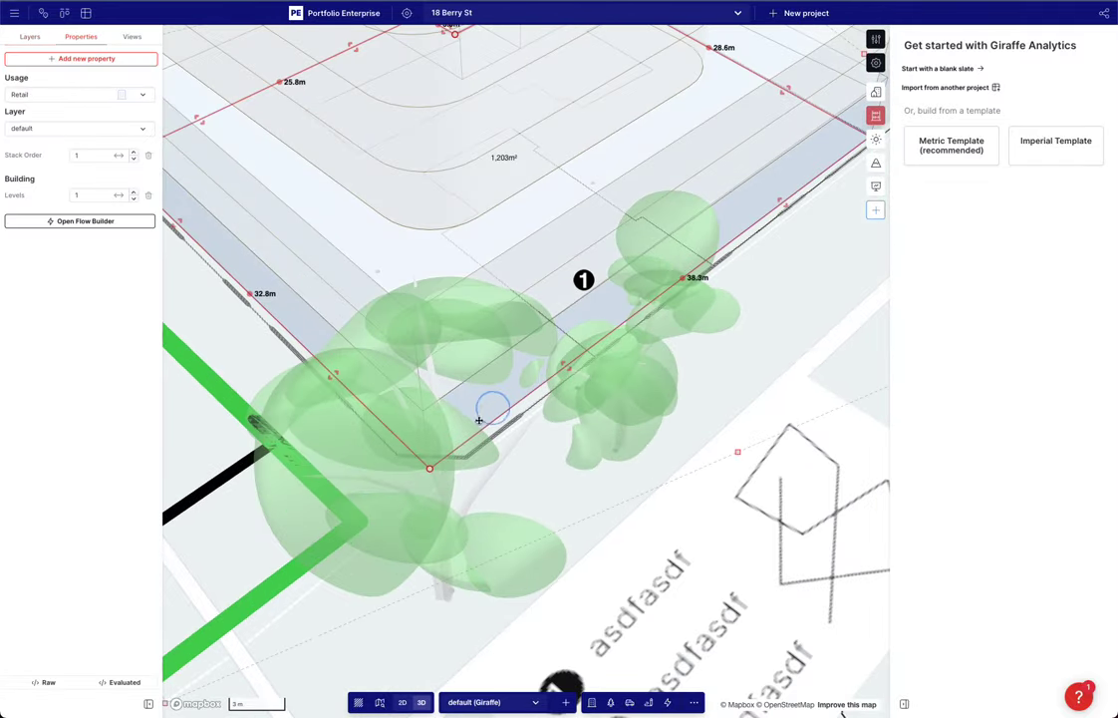
pyautogui.moveTo(430, 467); pyautogui.dragTo(398, 457)
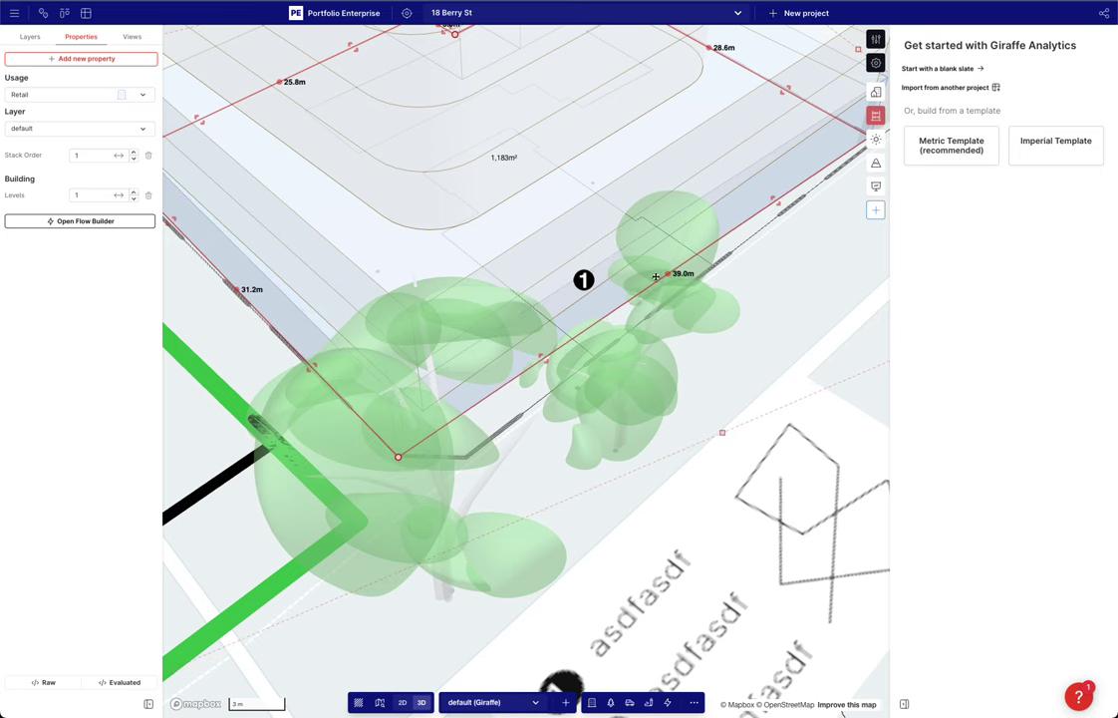
pyautogui.moveTo(656, 276); pyautogui.dragTo(466, 450)
pyautogui.click(426, 399)
pyautogui.press('s')
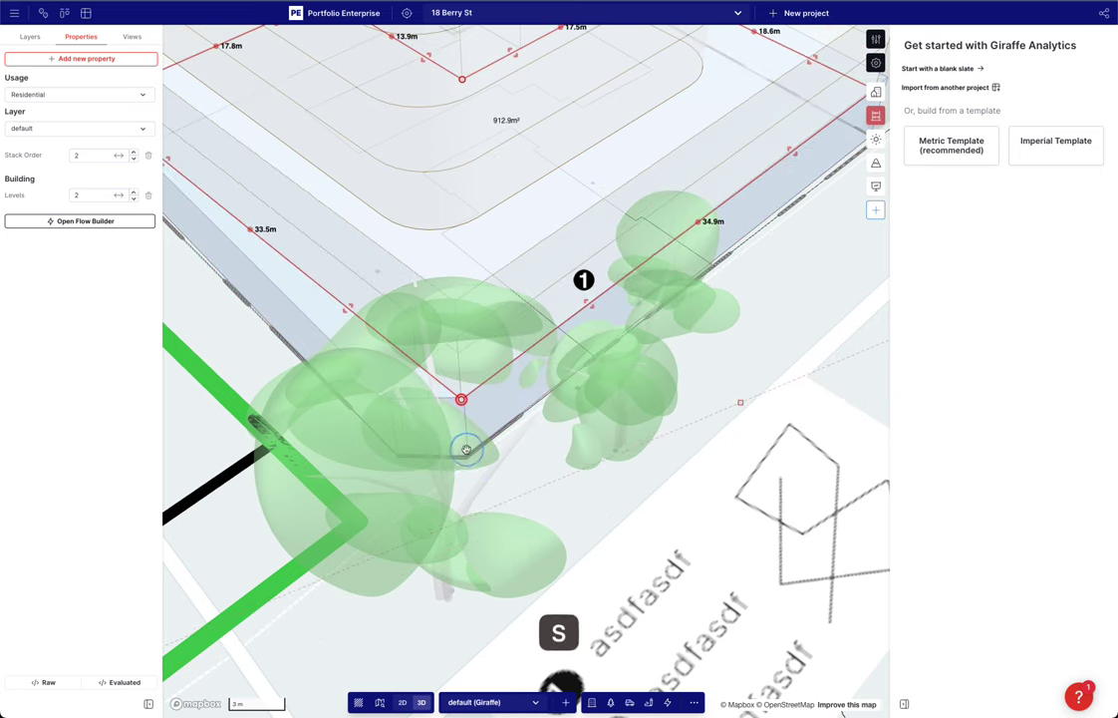
pyautogui.press('s')
pyautogui.moveTo(249, 231); pyautogui.dragTo(397, 415)
pyautogui.press('s')
pyautogui.press('s')
pyautogui.click(539, 465)
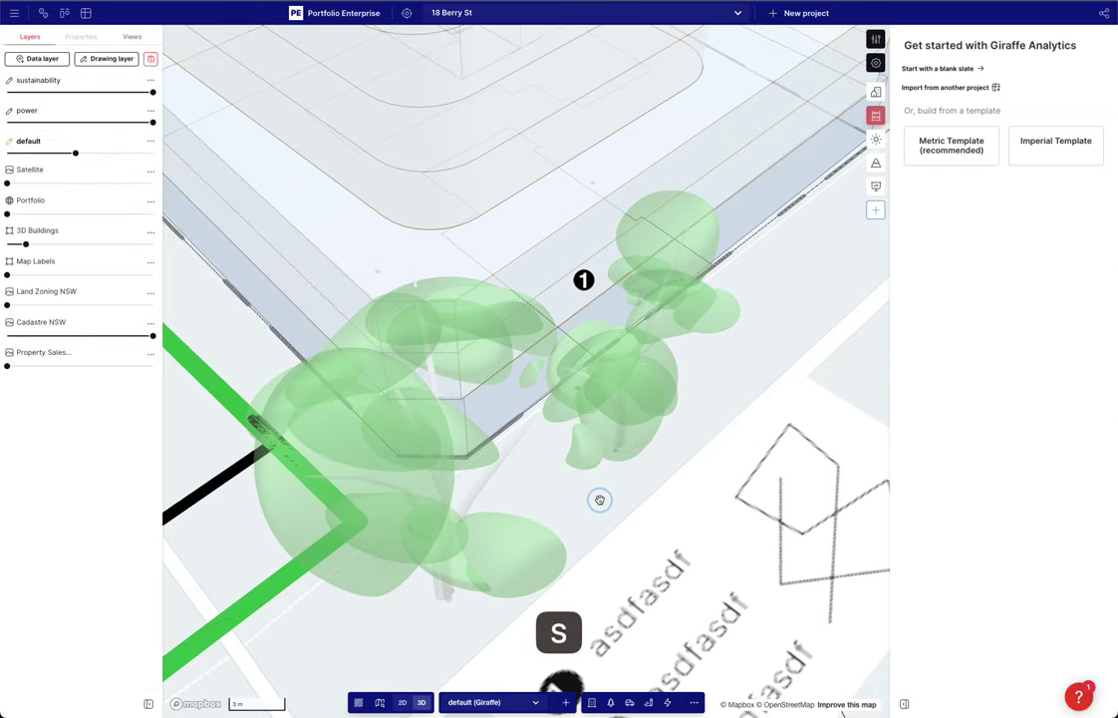
# Restore the default layer to full opacity
pyautogui.moveTo(601, 499); pyautogui.dragTo(493, 423, button='right')
pyautogui.moveTo(76, 154); pyautogui.dragTo(150, 154)
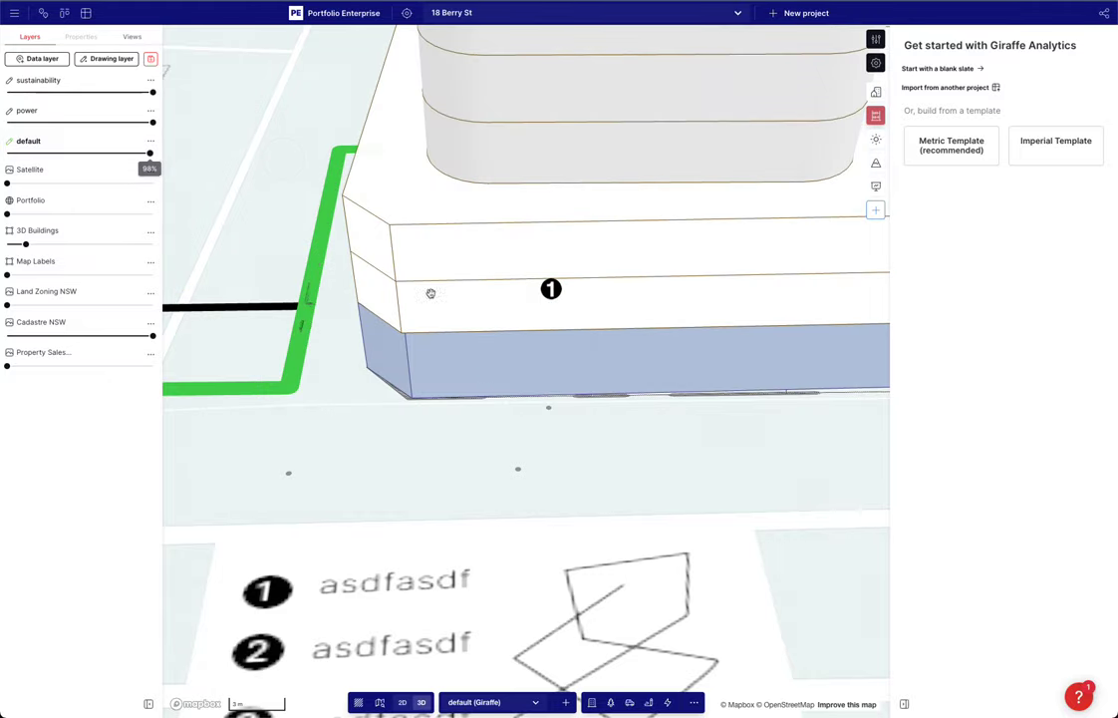
pyautogui.click(131, 37)
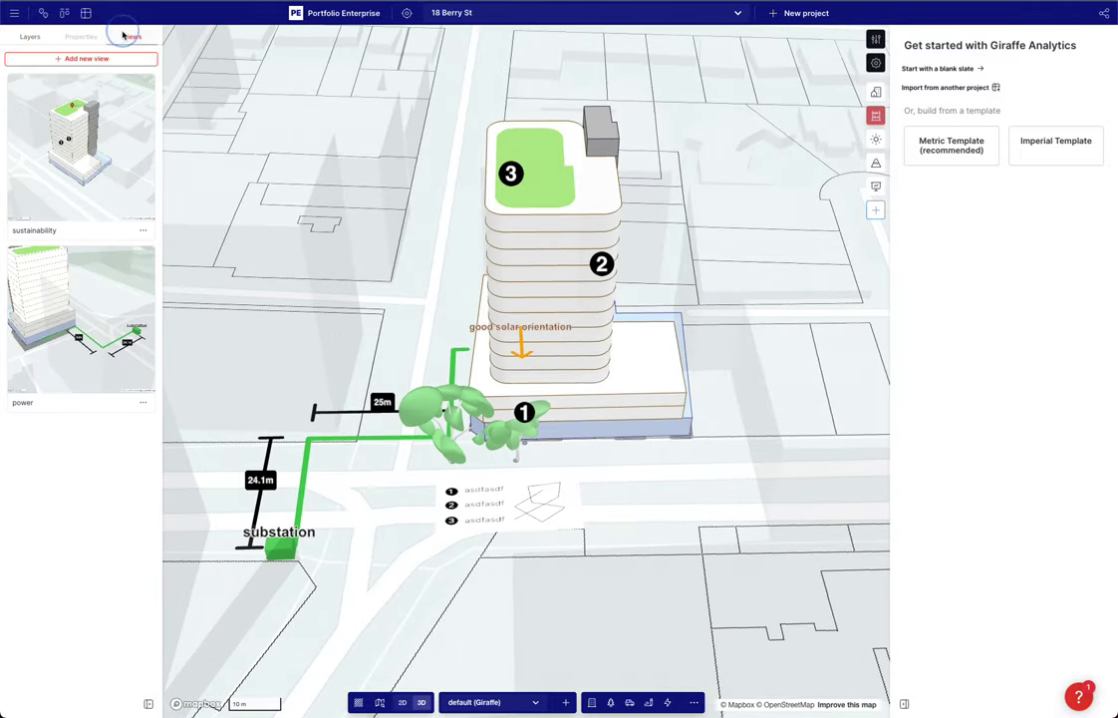
# Go to the sustainability view and move marker 1 onto the podium
pyautogui.click(103, 159)
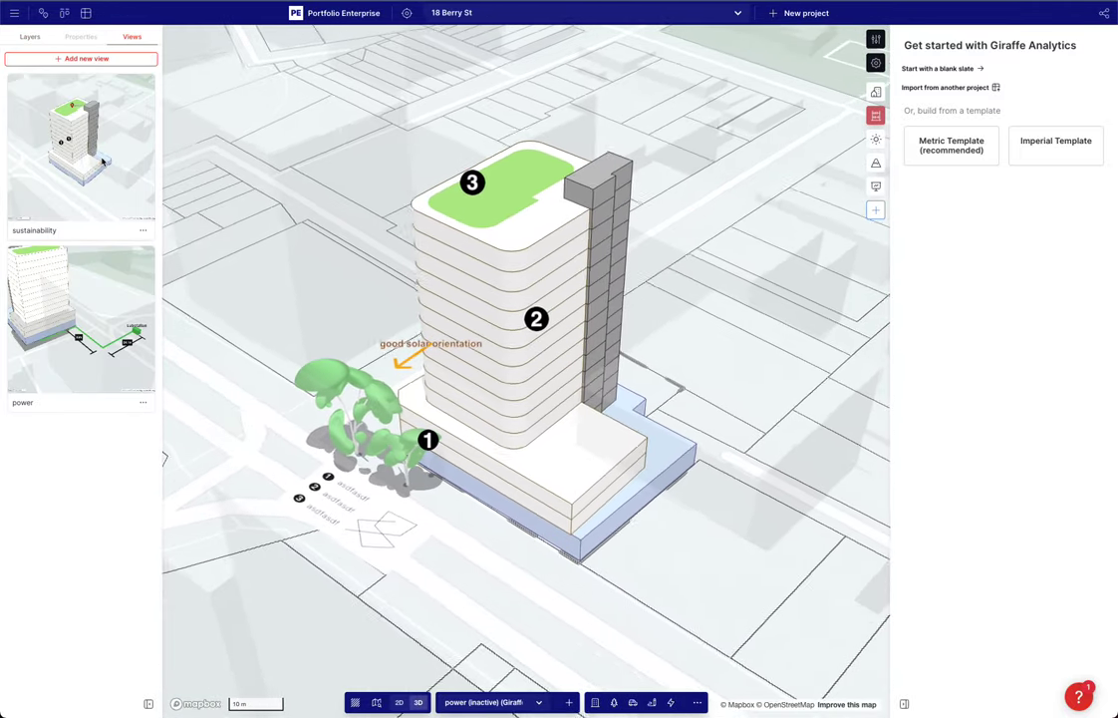
pyautogui.click(421, 438)
pyautogui.moveTo(421, 439); pyautogui.dragTo(470, 470)
pyautogui.click(312, 230)
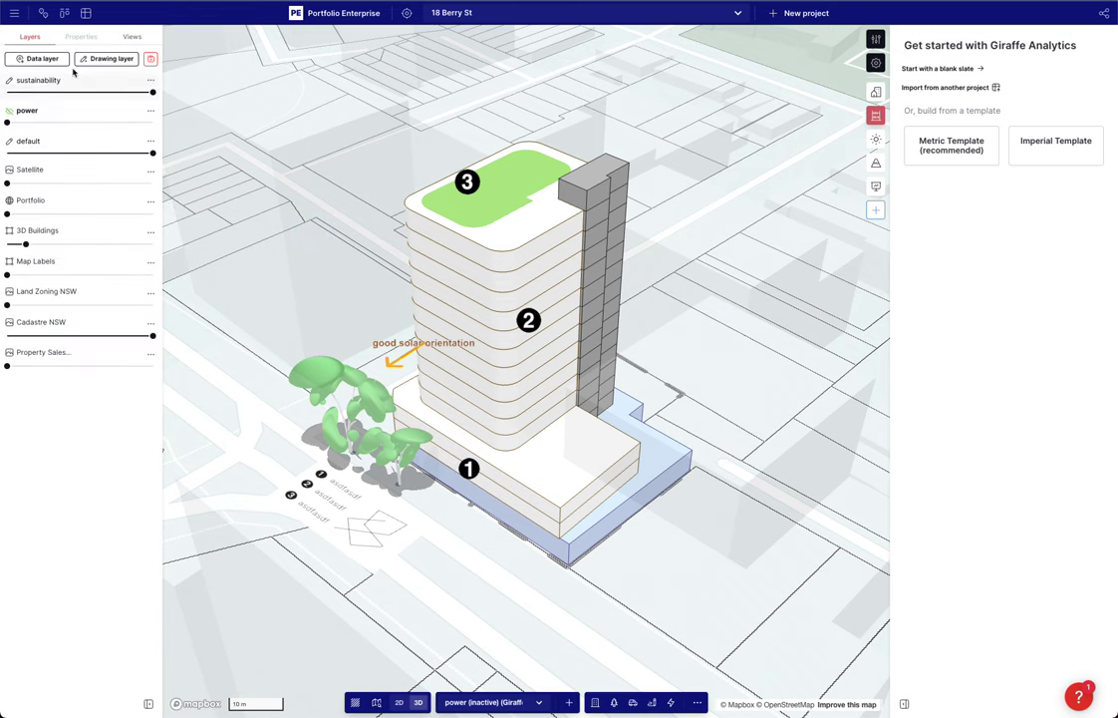
# From the power view, reroute the green power line along the podium edge to the substation
pyautogui.click(132, 37)
pyautogui.click(127, 299)
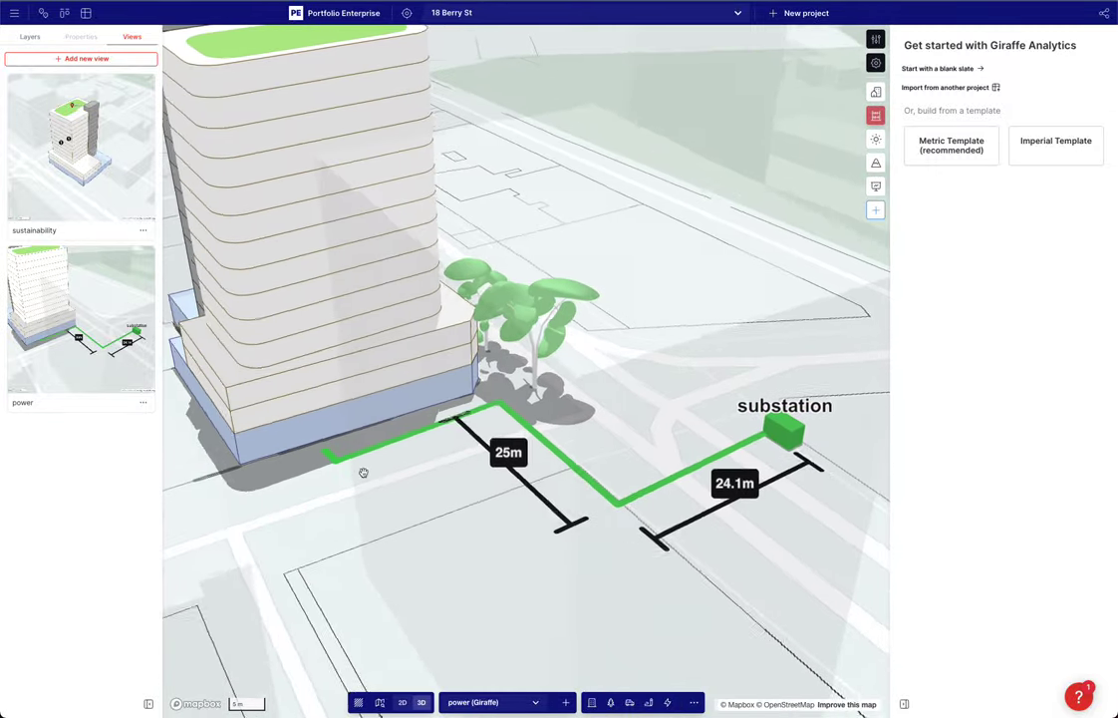
pyautogui.click(352, 463)
pyautogui.scroll(5, 329, 453)
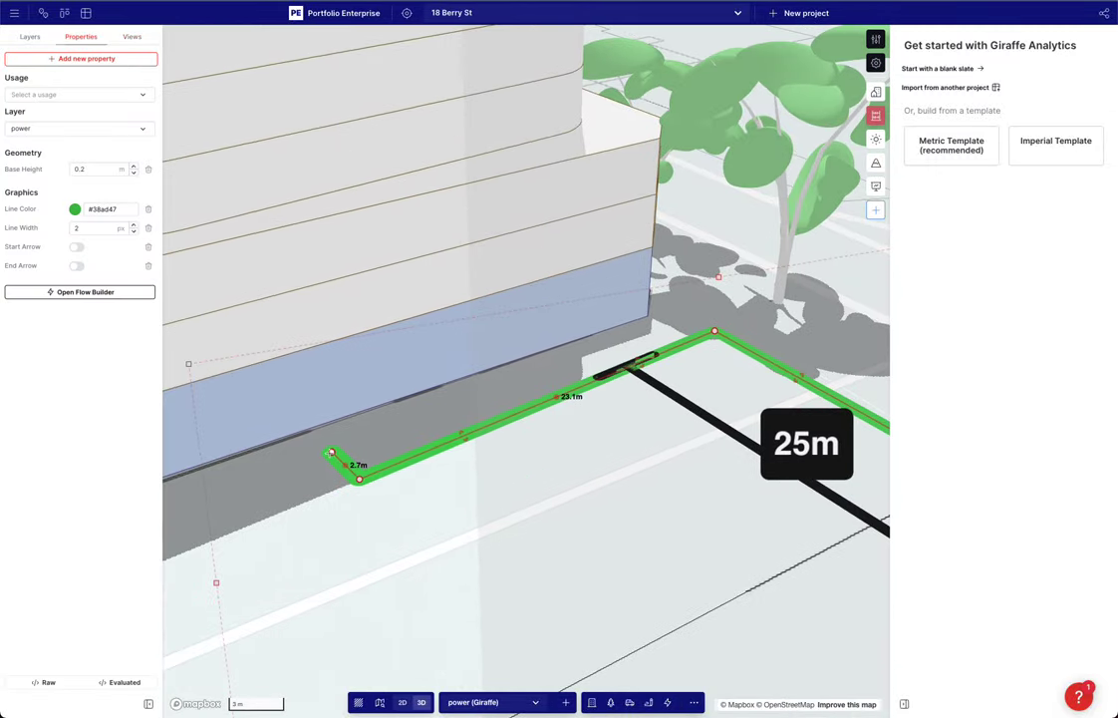
pyautogui.moveTo(361, 477); pyautogui.dragTo(320, 437)
pyautogui.moveTo(715, 330); pyautogui.dragTo(692, 309)
pyautogui.moveTo(782, 360); pyautogui.dragTo(761, 369)
pyautogui.scroll(-5, 754, 363)
pyautogui.moveTo(686, 475); pyautogui.dragTo(249, 473)
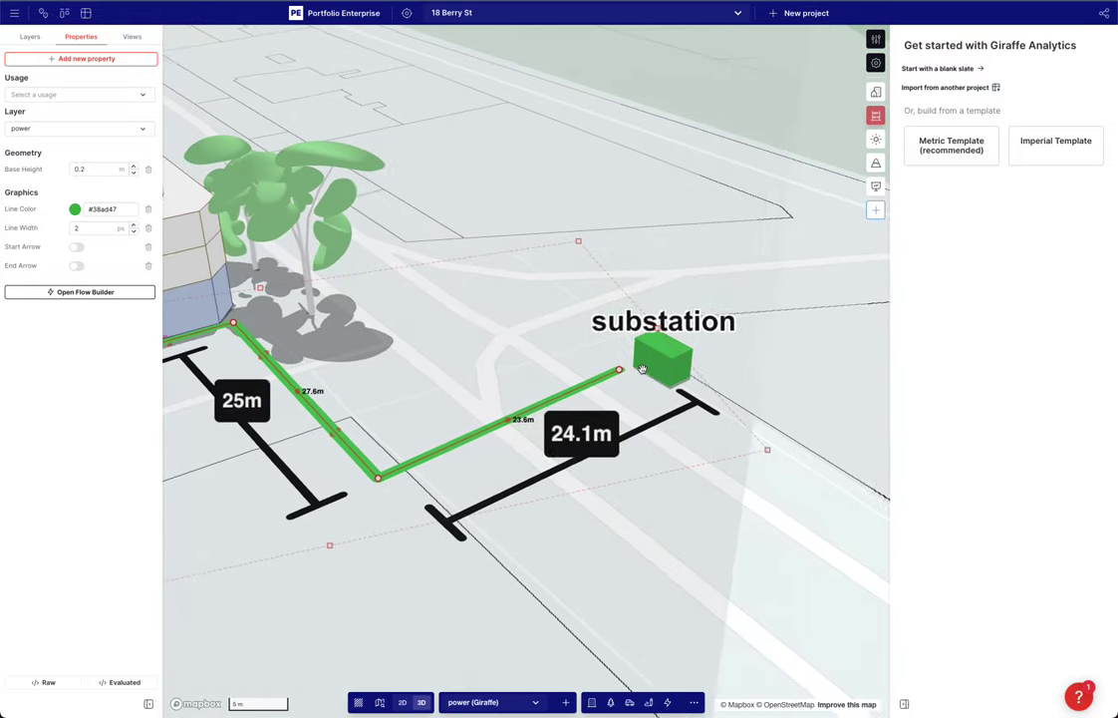
pyautogui.moveTo(607, 370); pyautogui.dragTo(628, 361)
pyautogui.click(491, 304)
# Zoom out and orbit to frame the tower, power route and substation
pyautogui.scroll(-5, 491, 304)
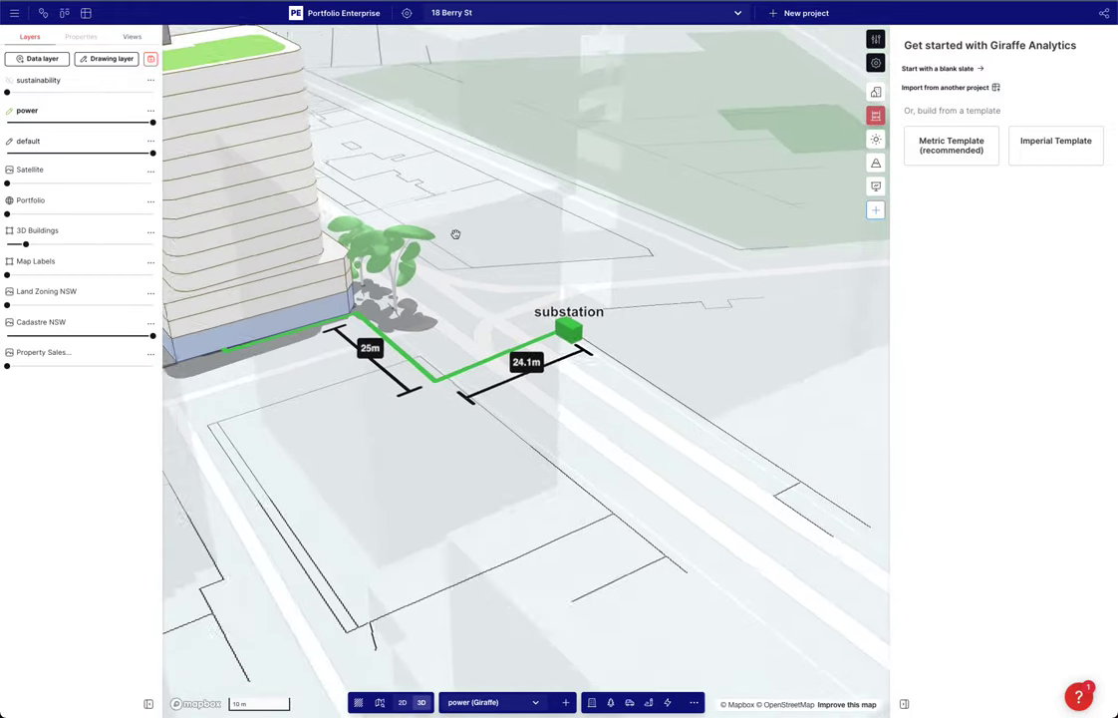
pyautogui.moveTo(455, 232); pyautogui.dragTo(574, 277)
pyautogui.moveTo(556, 274); pyautogui.dragTo(573, 267, button='right')
pyautogui.scroll(-1, 569, 270)
pyautogui.moveTo(559, 255); pyautogui.dragTo(595, 267)
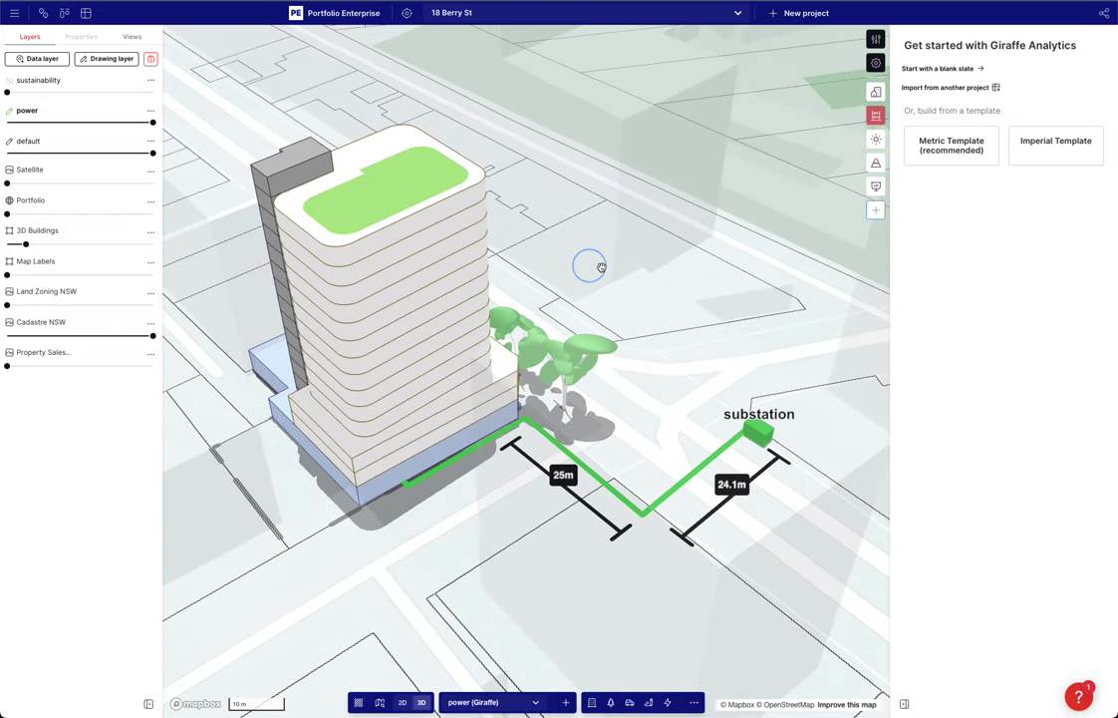
# Start analytics from a blank slate and create a category labelled 'power'
pyautogui.click(956, 68)
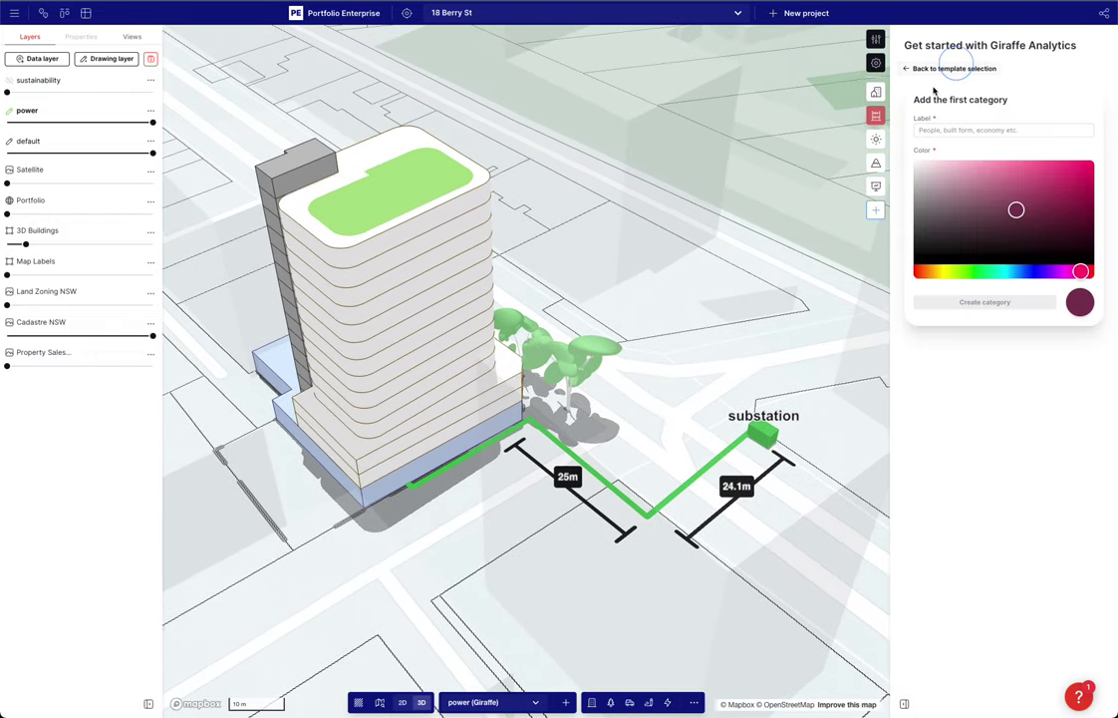
pyautogui.click(954, 129)
pyautogui.write('power')
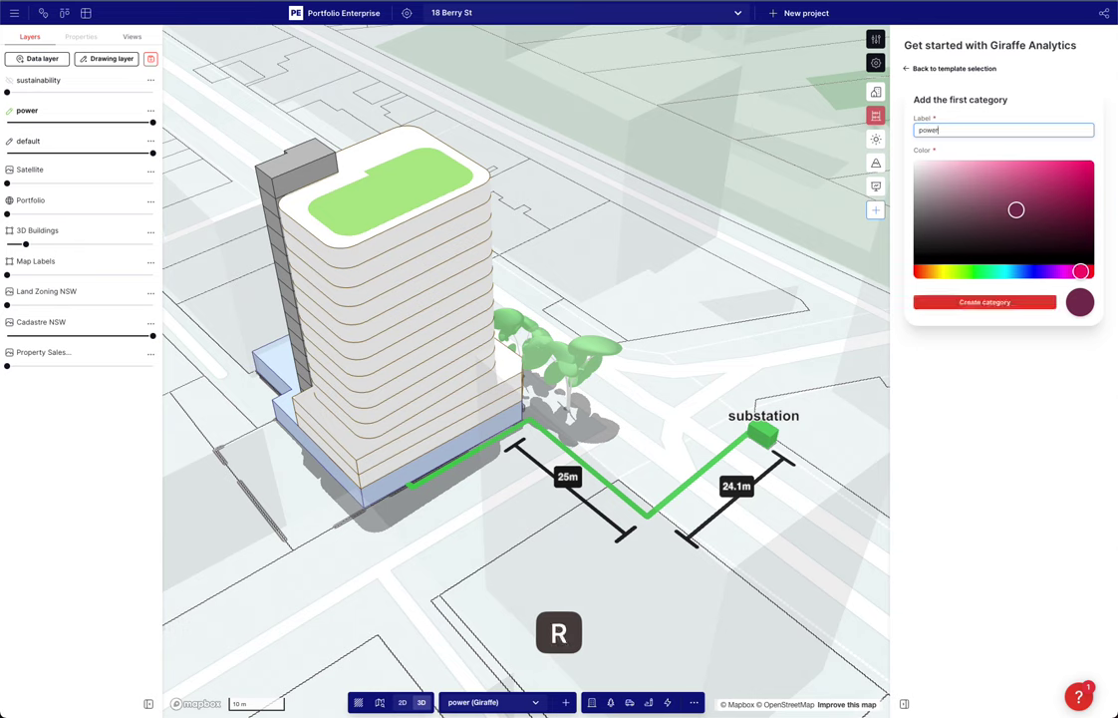
pyautogui.click(1010, 304)
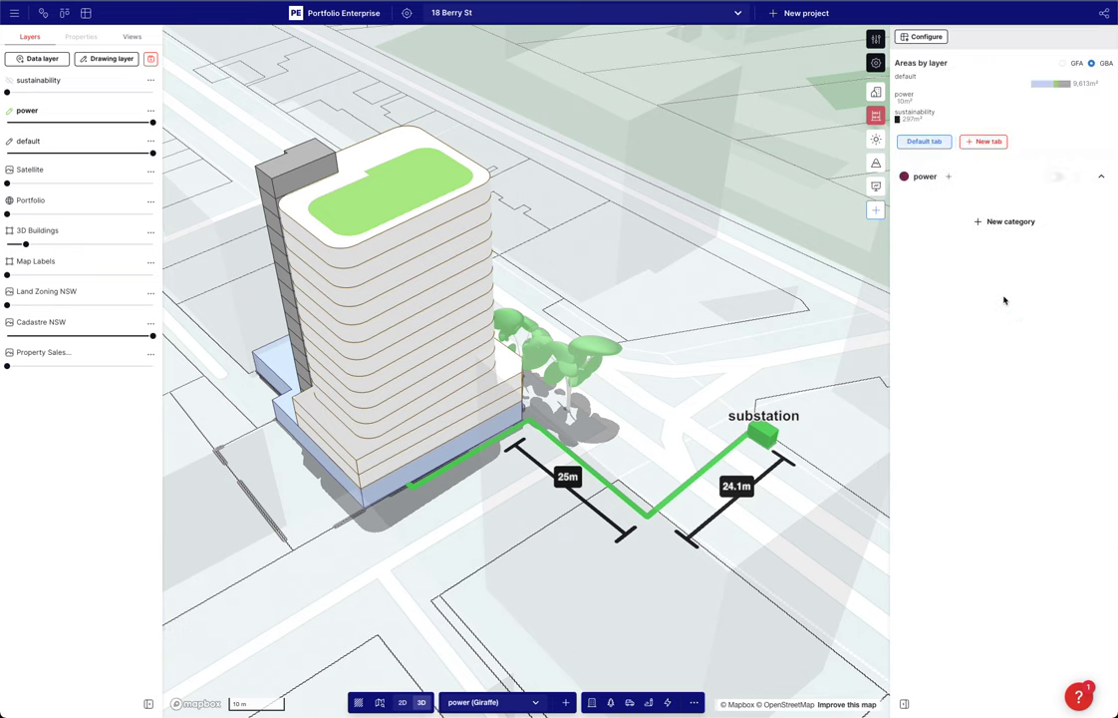
# Give the green power line a toggle property 'main', switched on by default
pyautogui.click(715, 458)
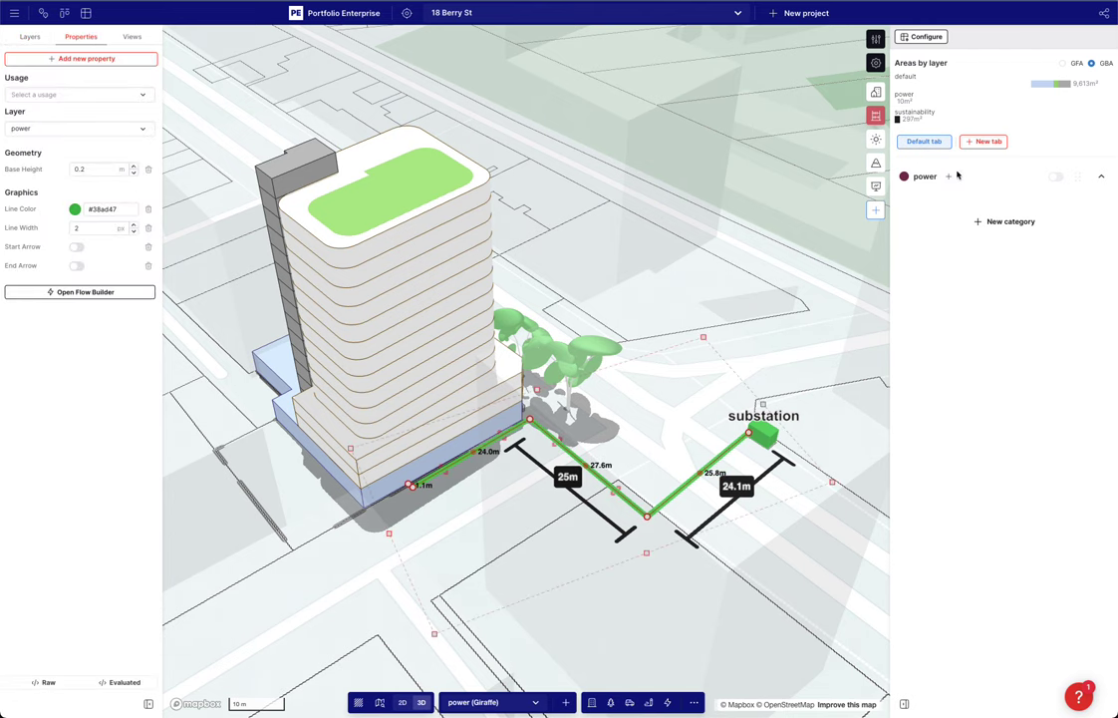
pyautogui.click(87, 58)
pyautogui.write('mainLine')
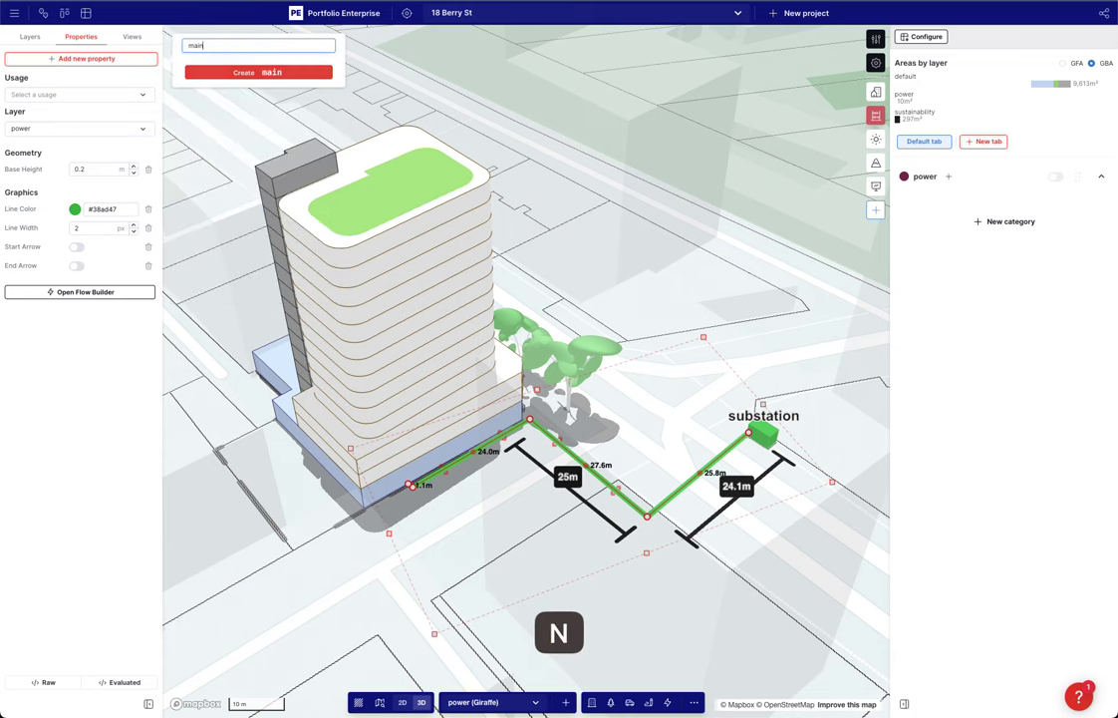
pyautogui.press('BackSpace')
pyautogui.press('BackSpace')
pyautogui.press('BackSpace')
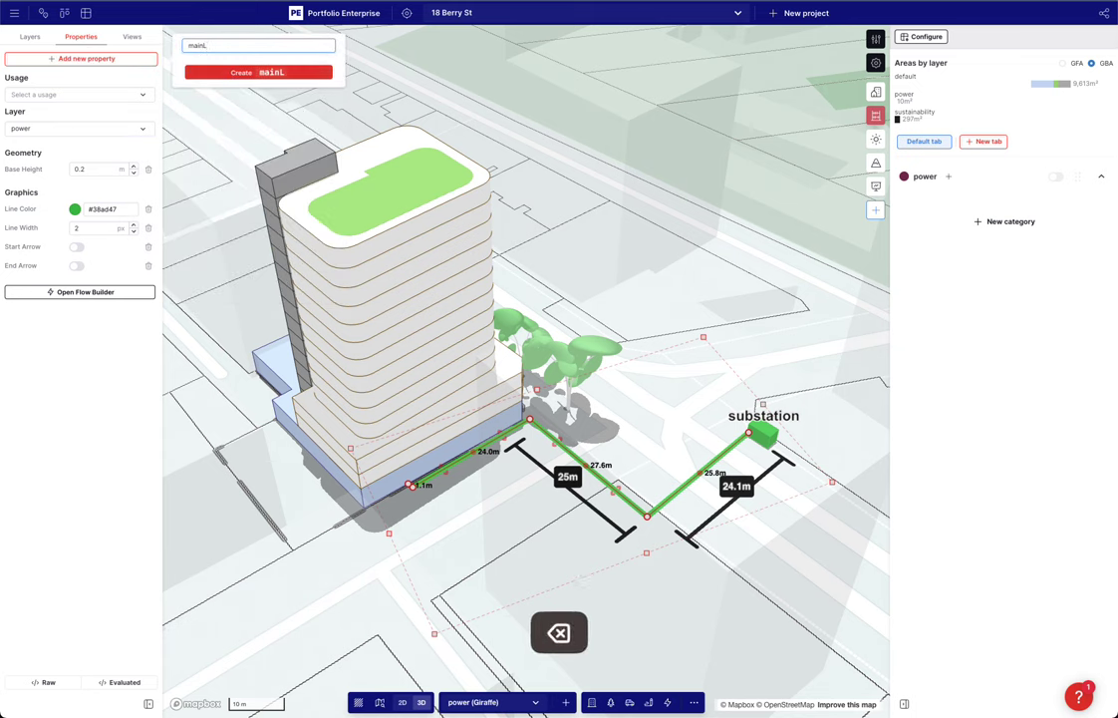
pyautogui.click(271, 72)
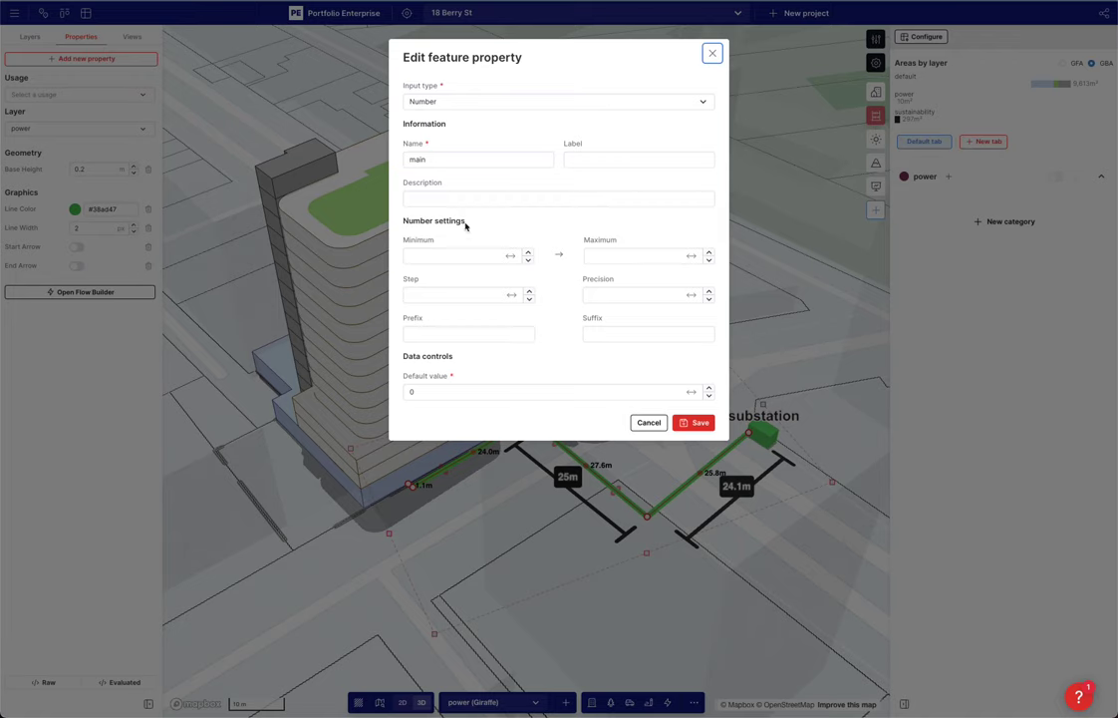
pyautogui.click(505, 102)
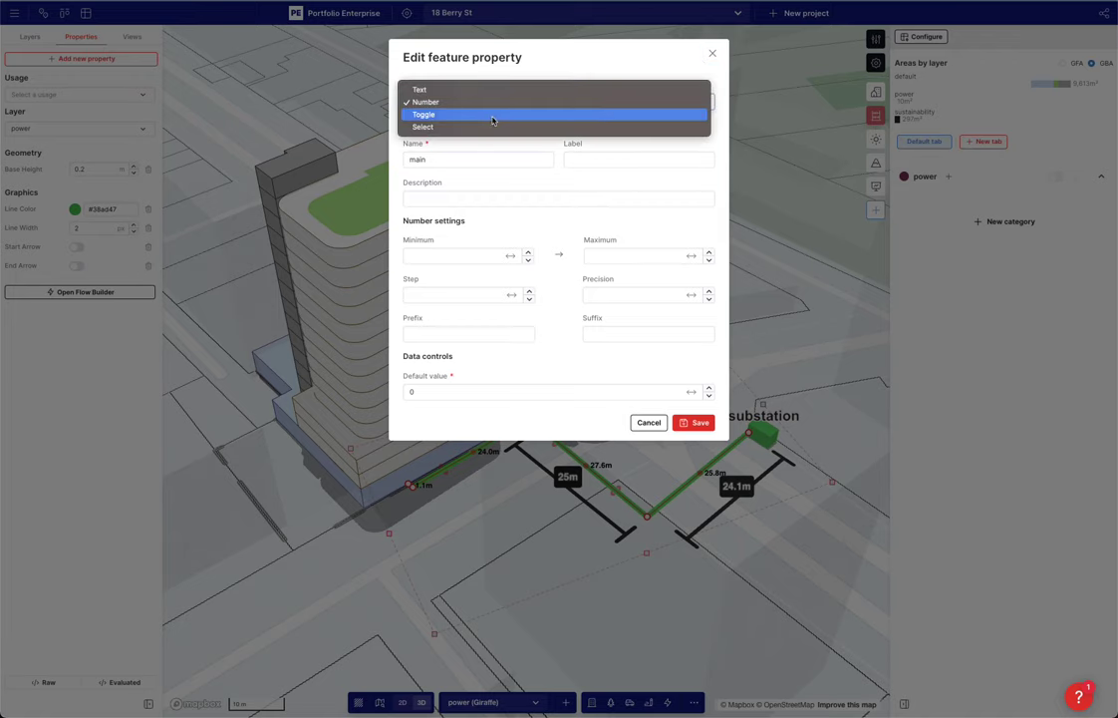
pyautogui.click(492, 116)
pyautogui.click(412, 254)
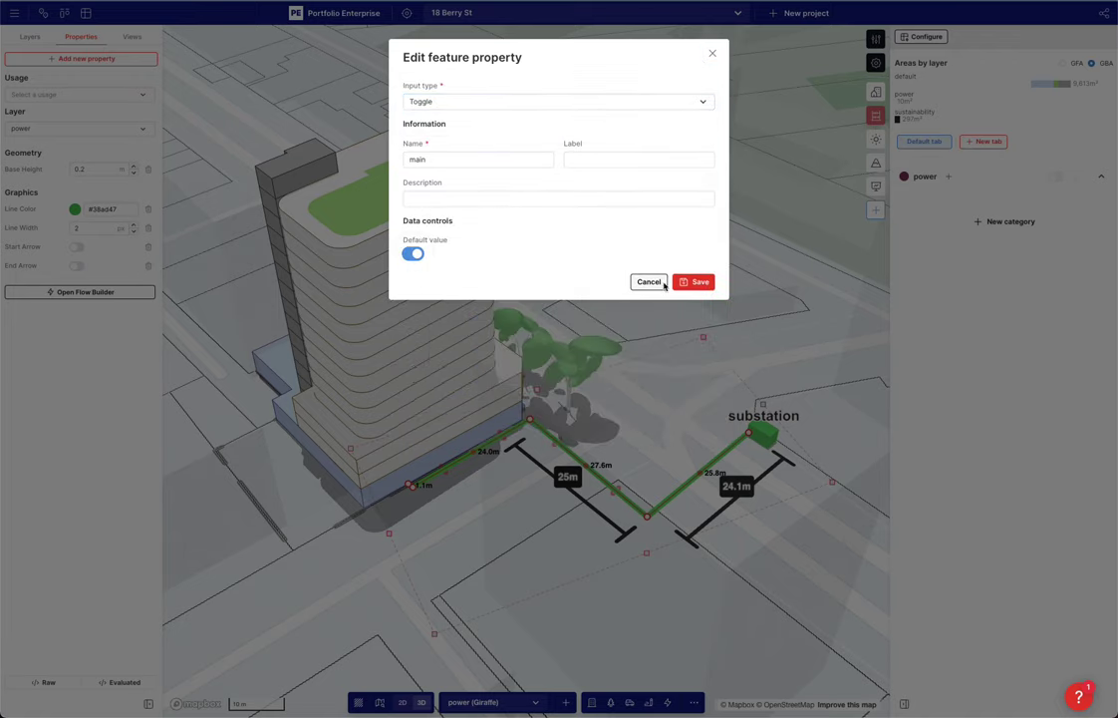
pyautogui.click(698, 282)
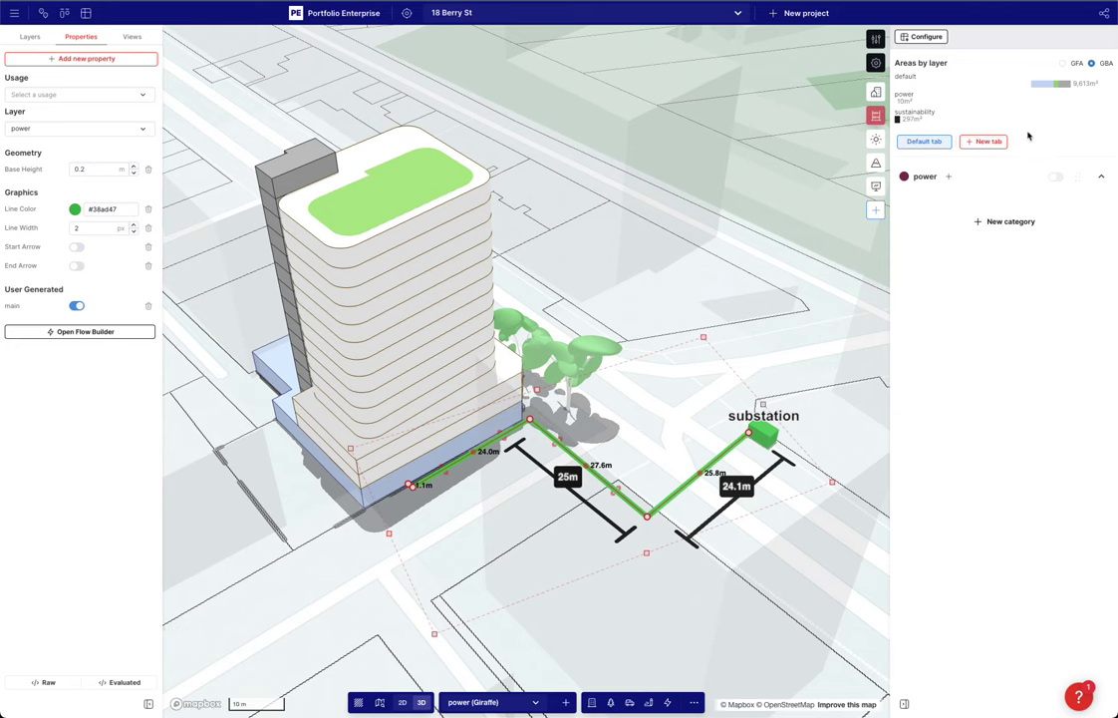
# Dismiss the new measure form and delete the 'main' property from the line
pyautogui.click(949, 177)
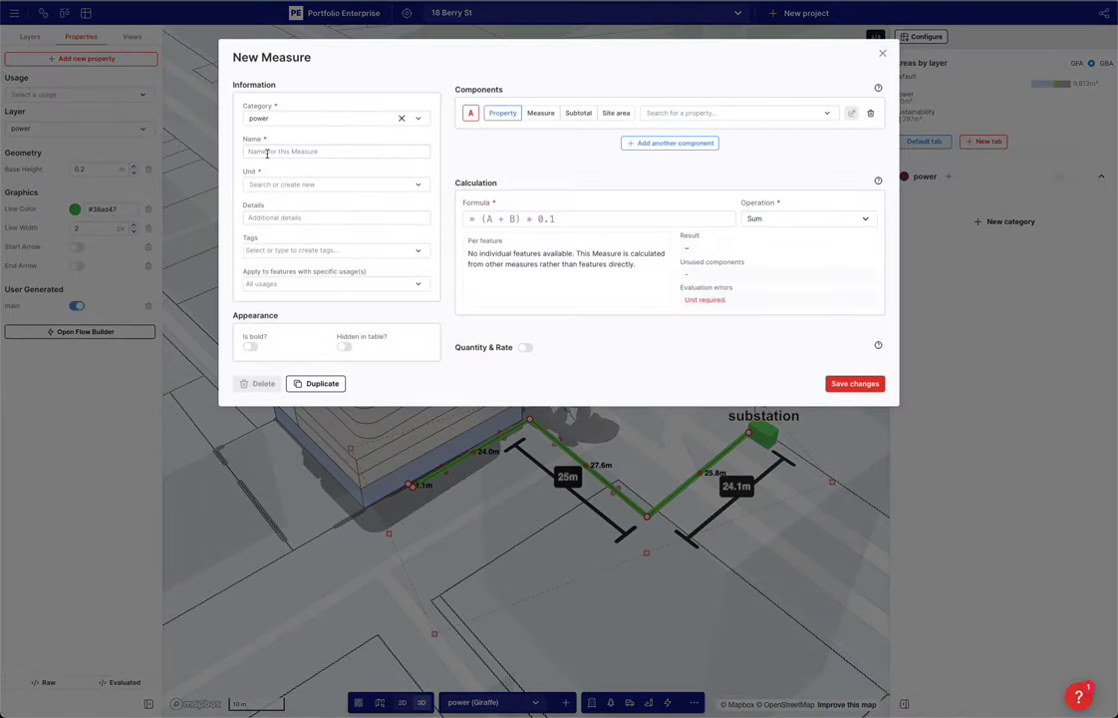
pyautogui.click(13, 480)
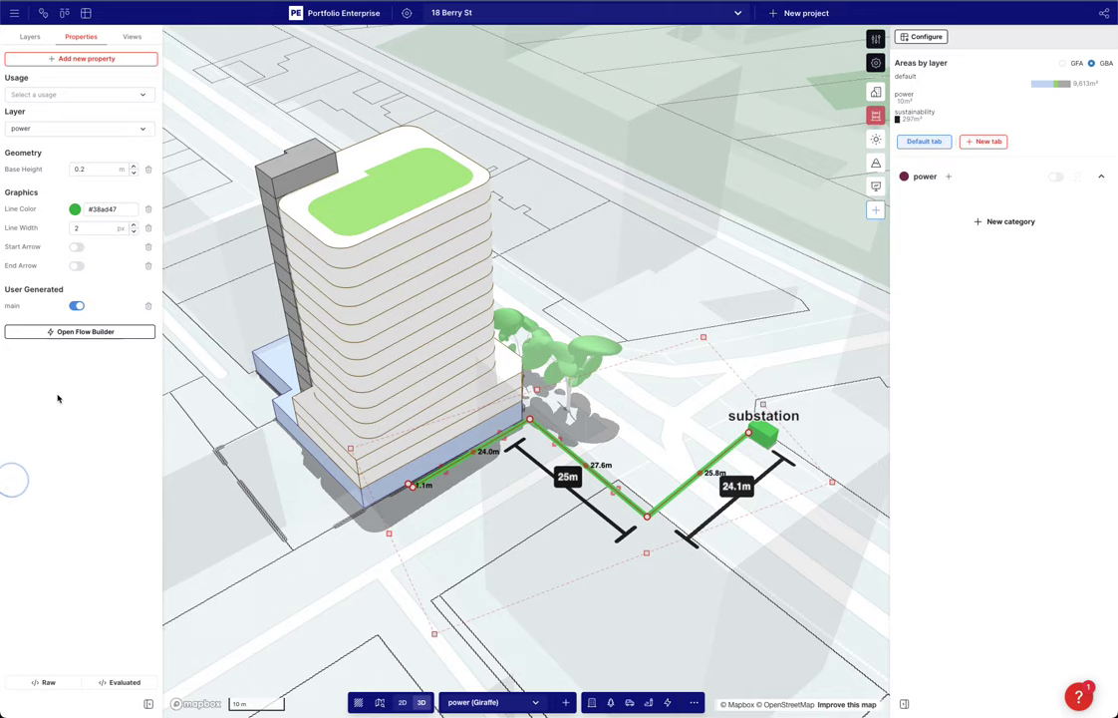
pyautogui.click(148, 308)
# Create the Number property 'powerLine' on the power route with default value 1
pyautogui.click(948, 176)
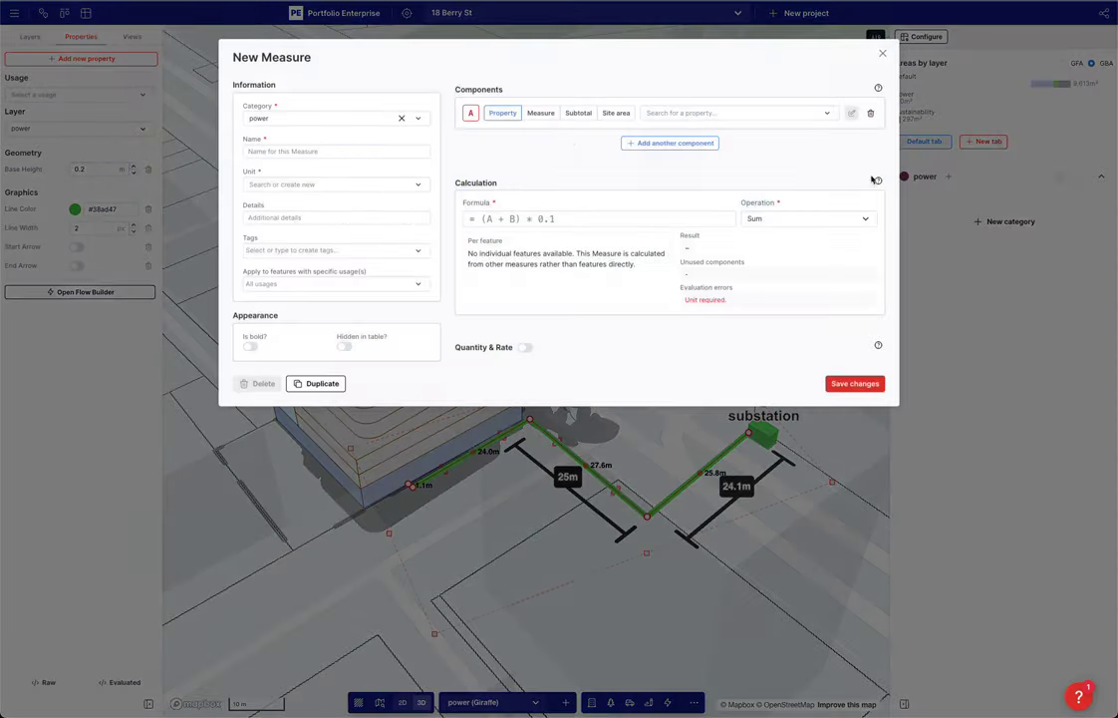
pyautogui.click(173, 528)
pyautogui.click(92, 59)
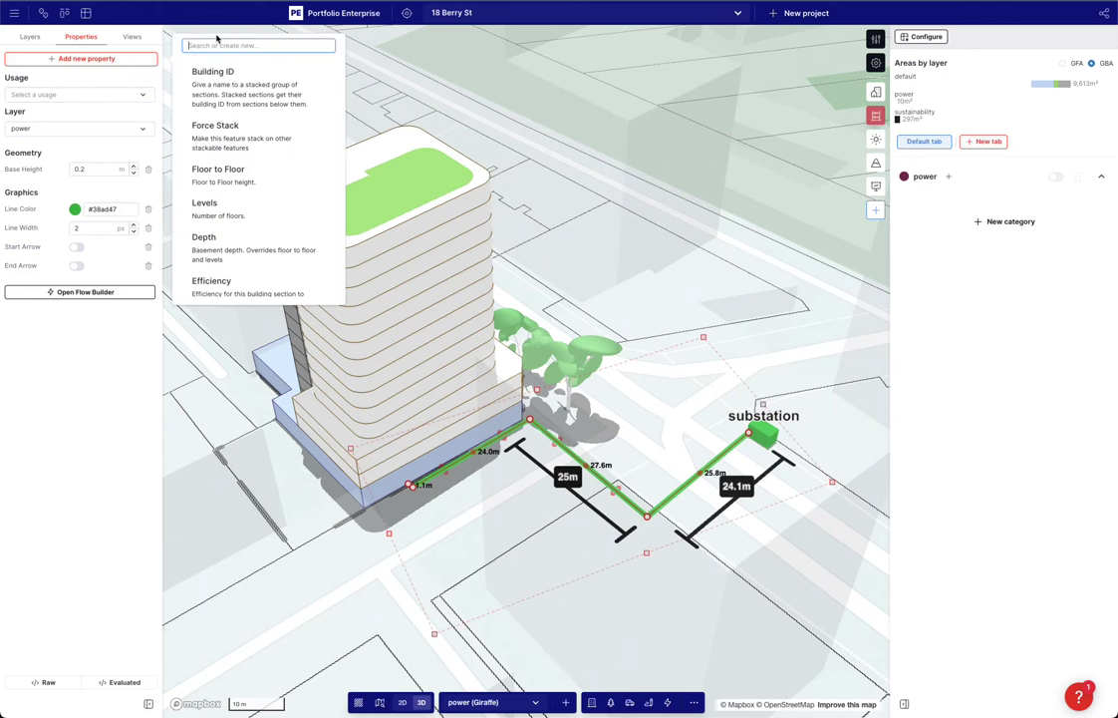
pyautogui.write('main')
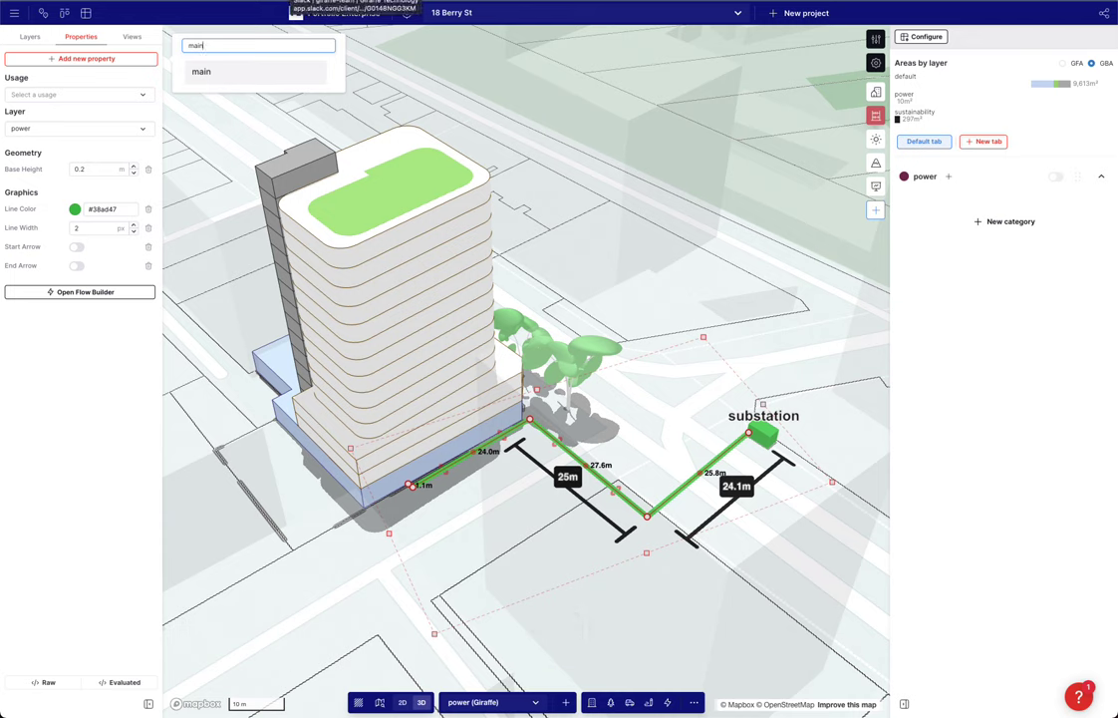
pyautogui.press('BackSpace')
pyautogui.press('BackSpace')
pyautogui.press('BackSpace')
pyautogui.press('BackSpace')
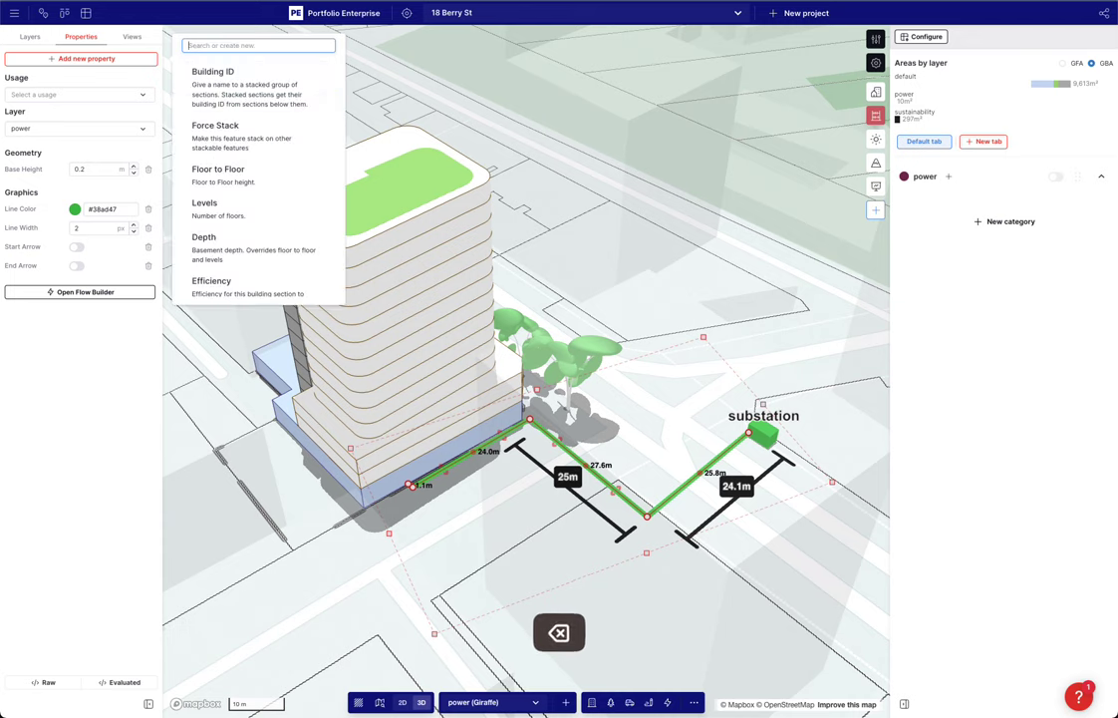
pyautogui.write('powerLine')
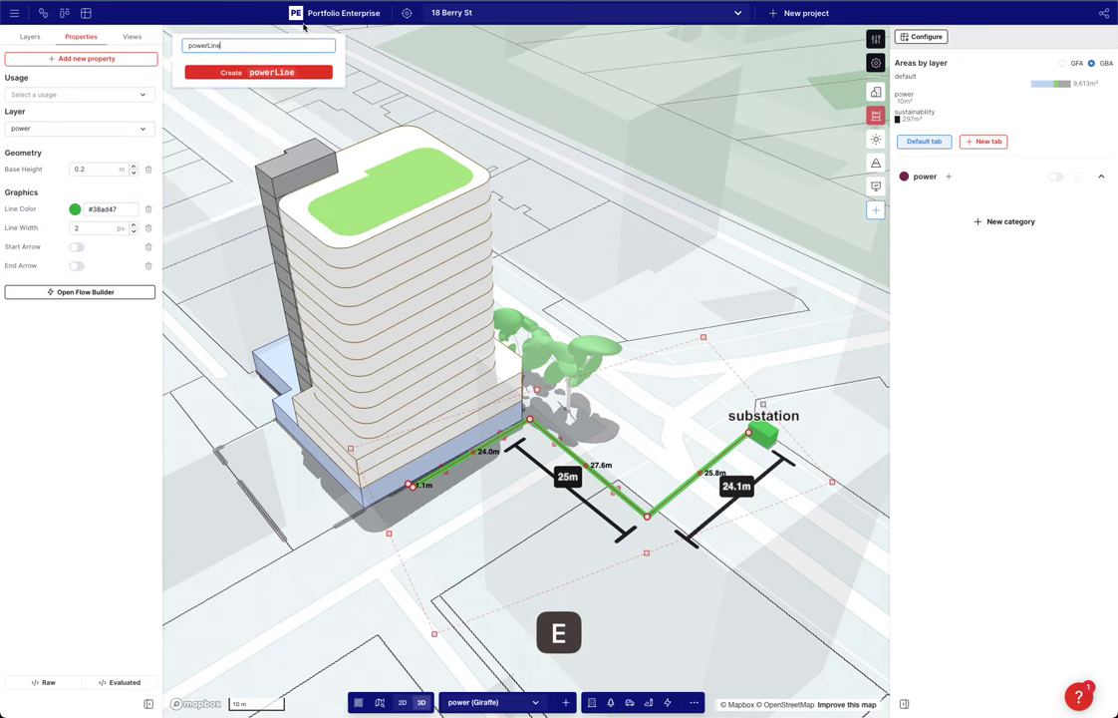
pyautogui.click(255, 70)
pyautogui.click(582, 397)
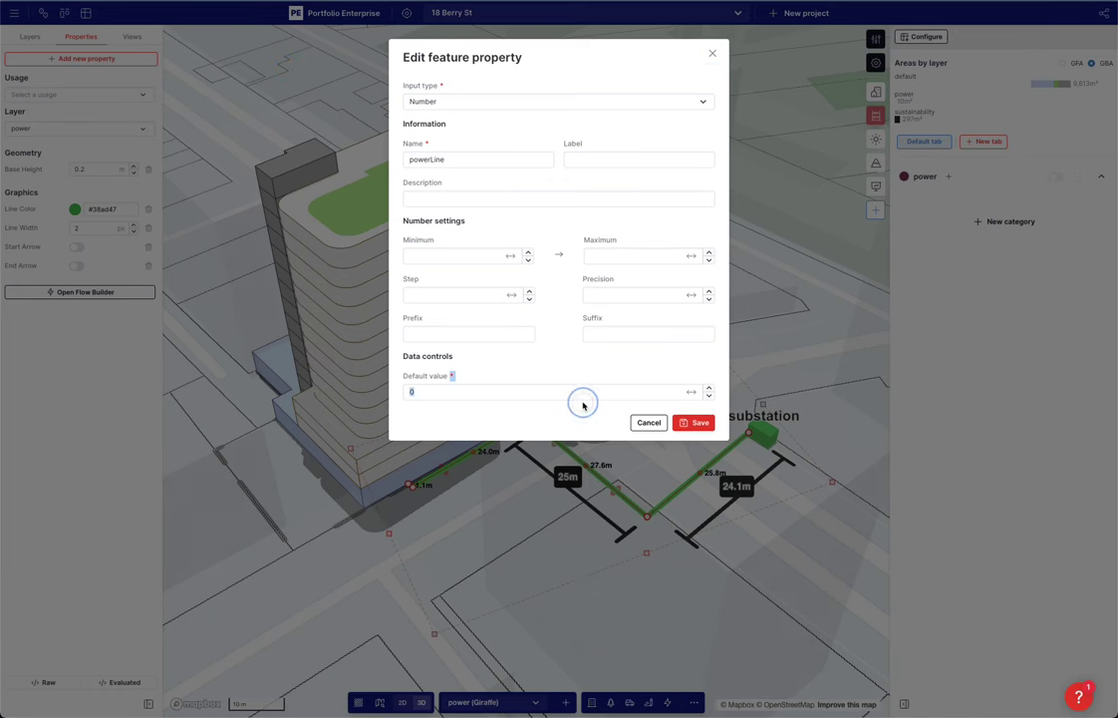
pyautogui.write('1')
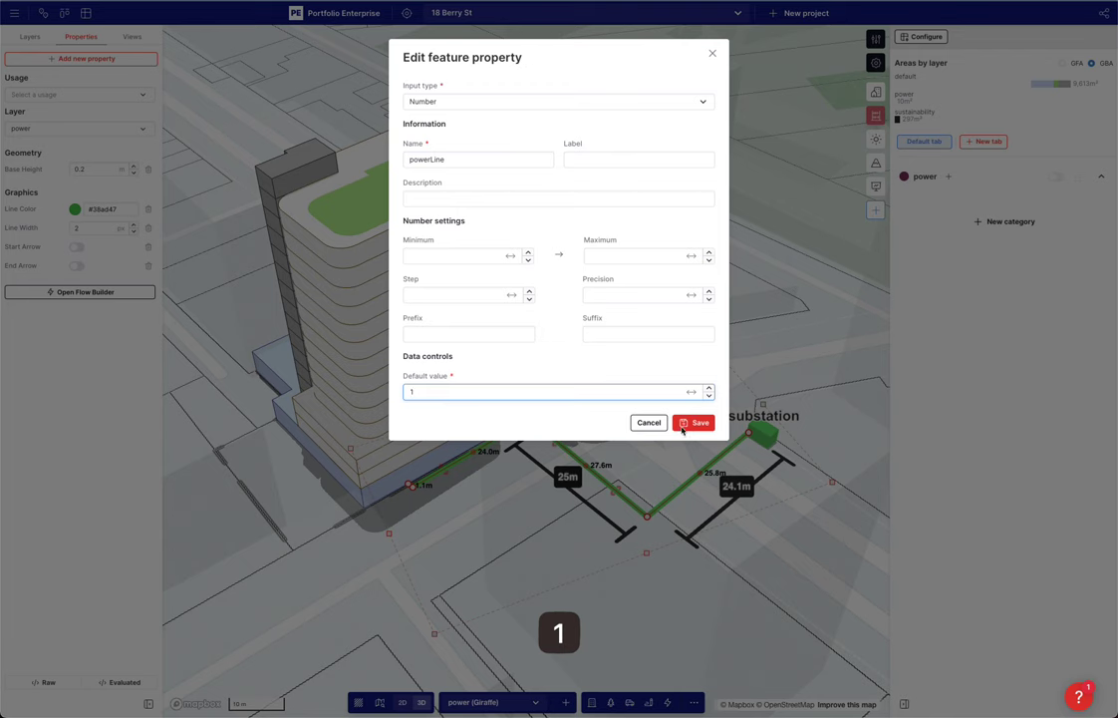
pyautogui.press('Return')
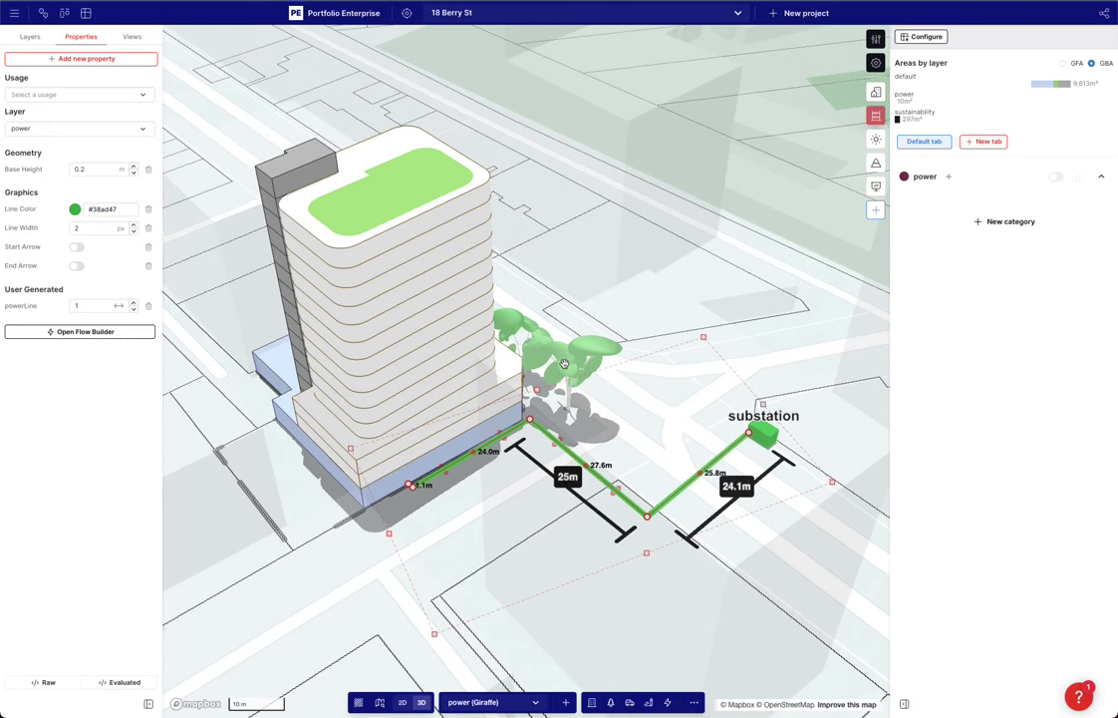
# Start a new power measure named 'power line cost' with Currency as its unit
pyautogui.click(949, 177)
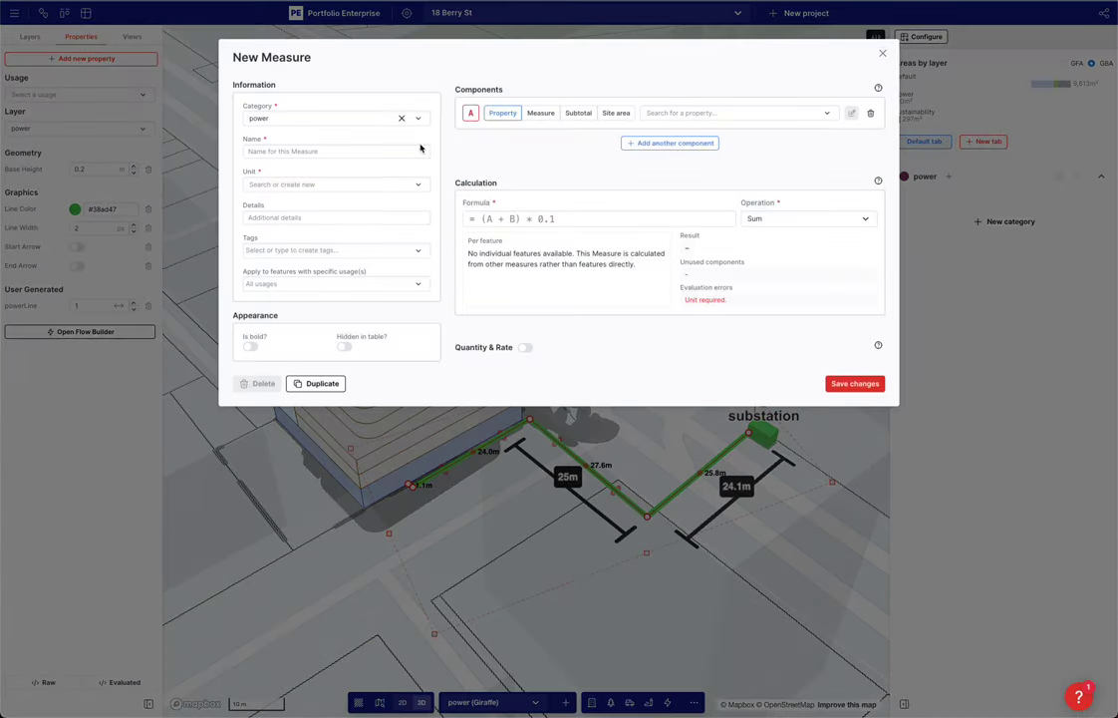
pyautogui.click(282, 183)
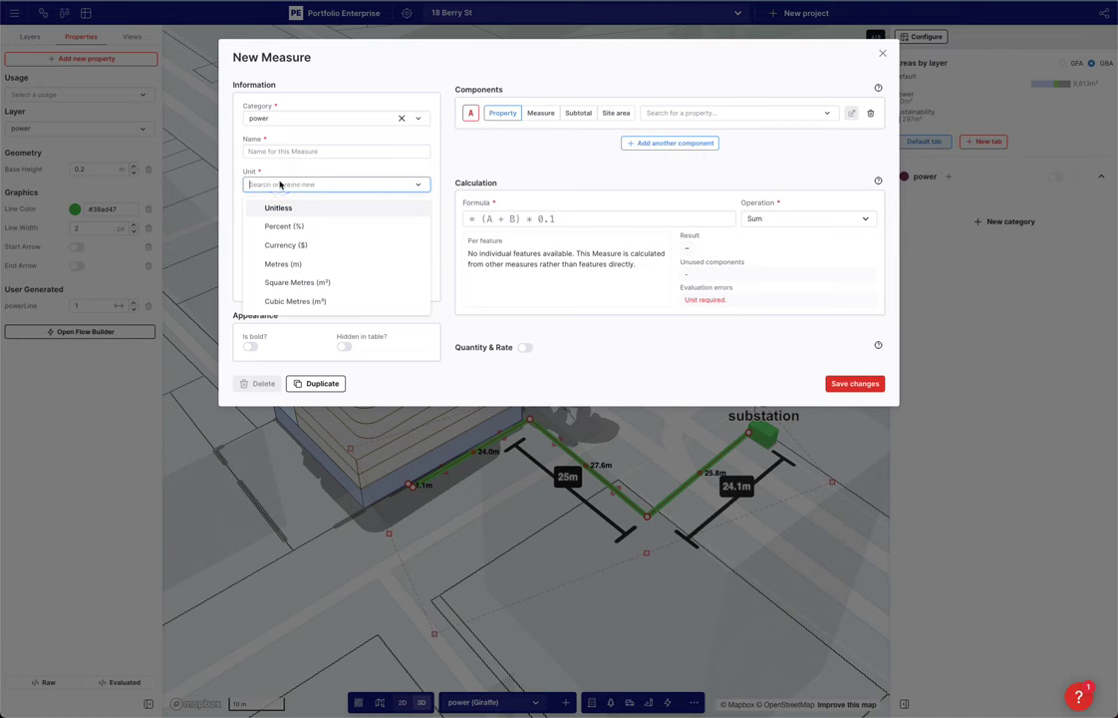
pyautogui.click(289, 244)
pyautogui.click(278, 147)
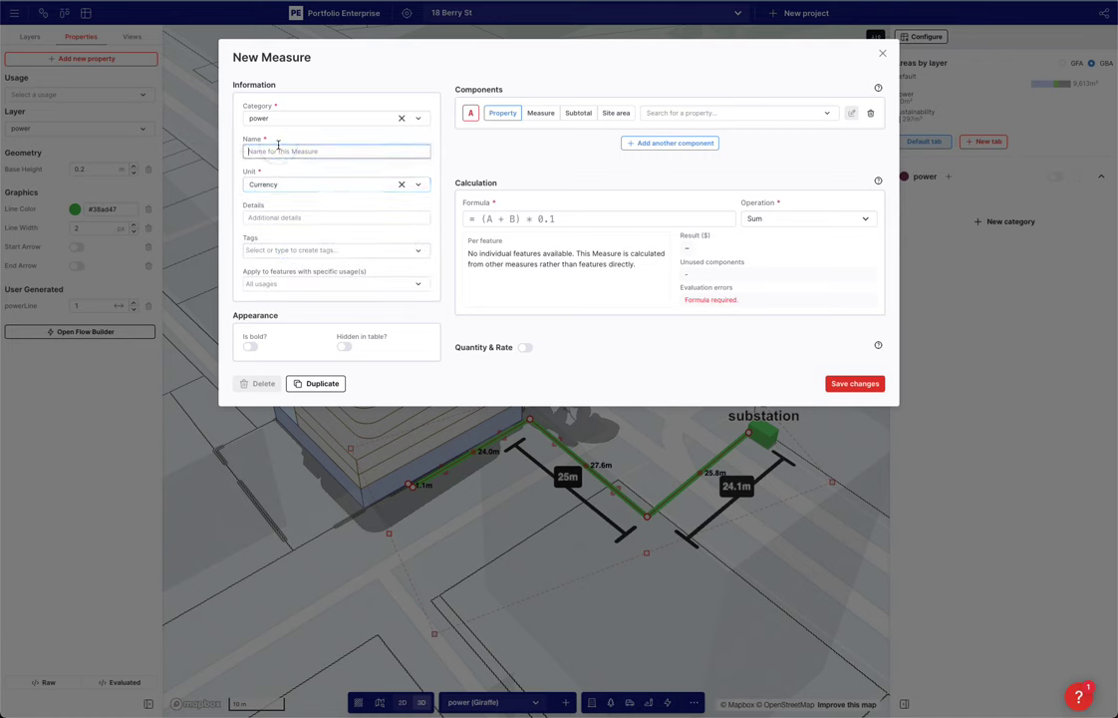
pyautogui.write('power line cost')
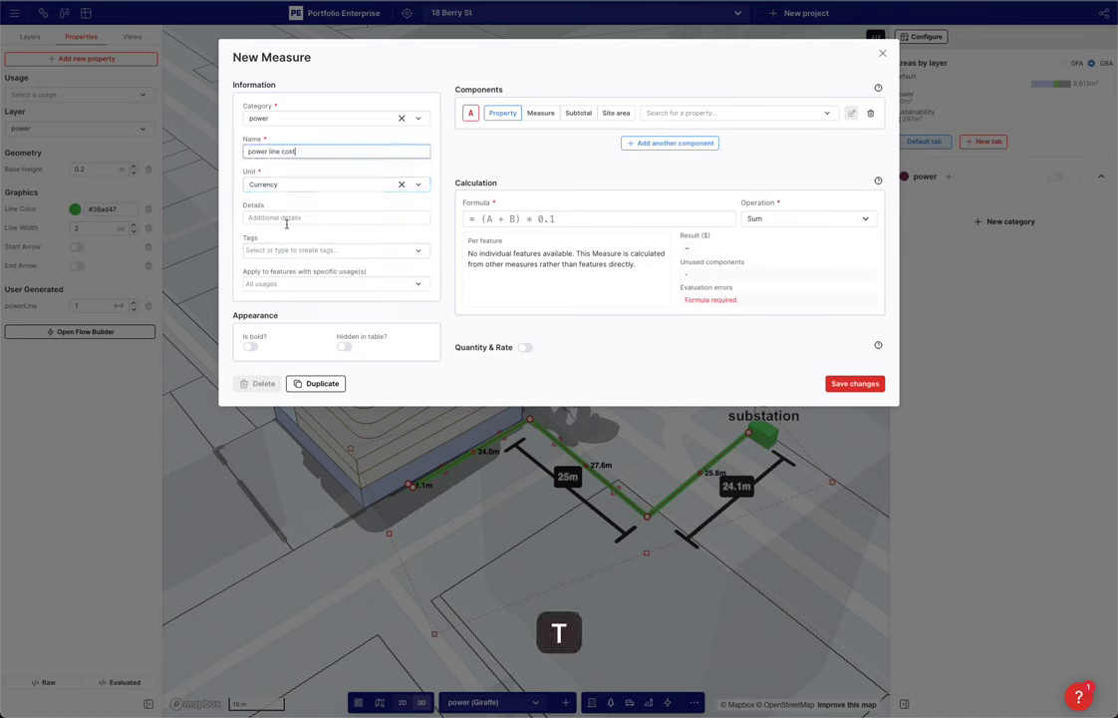
# Set component A to length (m) and component B to powerLine
pyautogui.click(638, 143)
pyautogui.click(687, 116)
pyautogui.write('le')
pyautogui.click(707, 175)
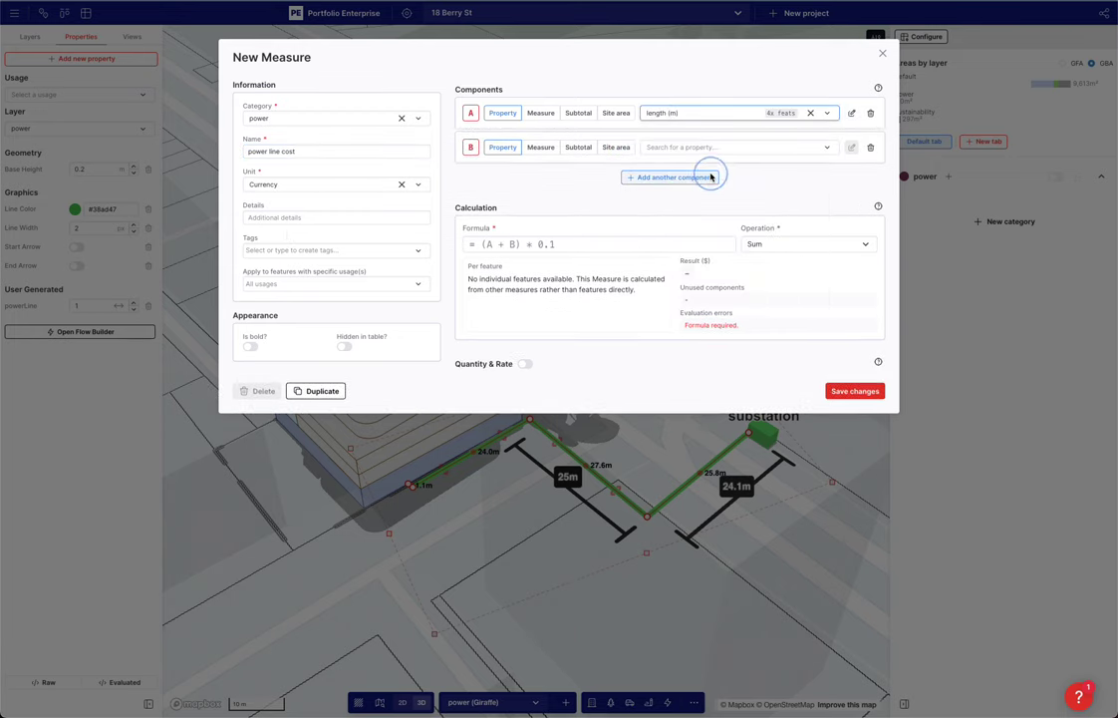
pyautogui.click(685, 149)
pyautogui.write('power')
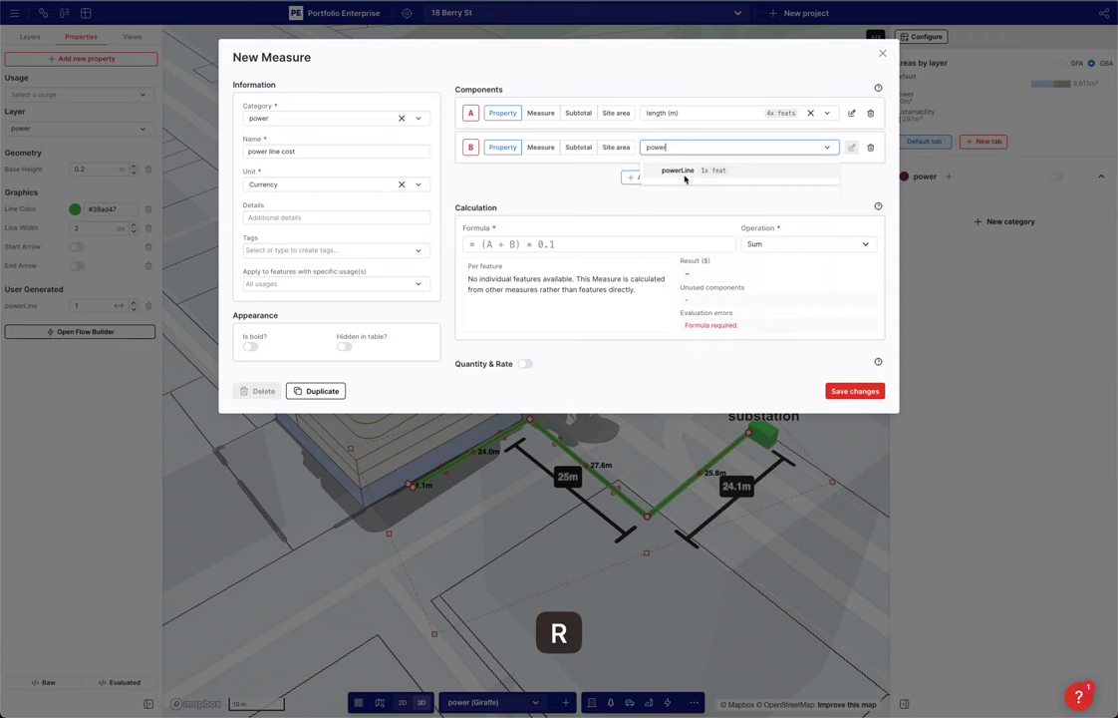
pyautogui.click(678, 171)
# Enter the formula A*B*5000 and save the measure, totalling 392,264
pyautogui.click(611, 249)
pyautogui.write('A*B')
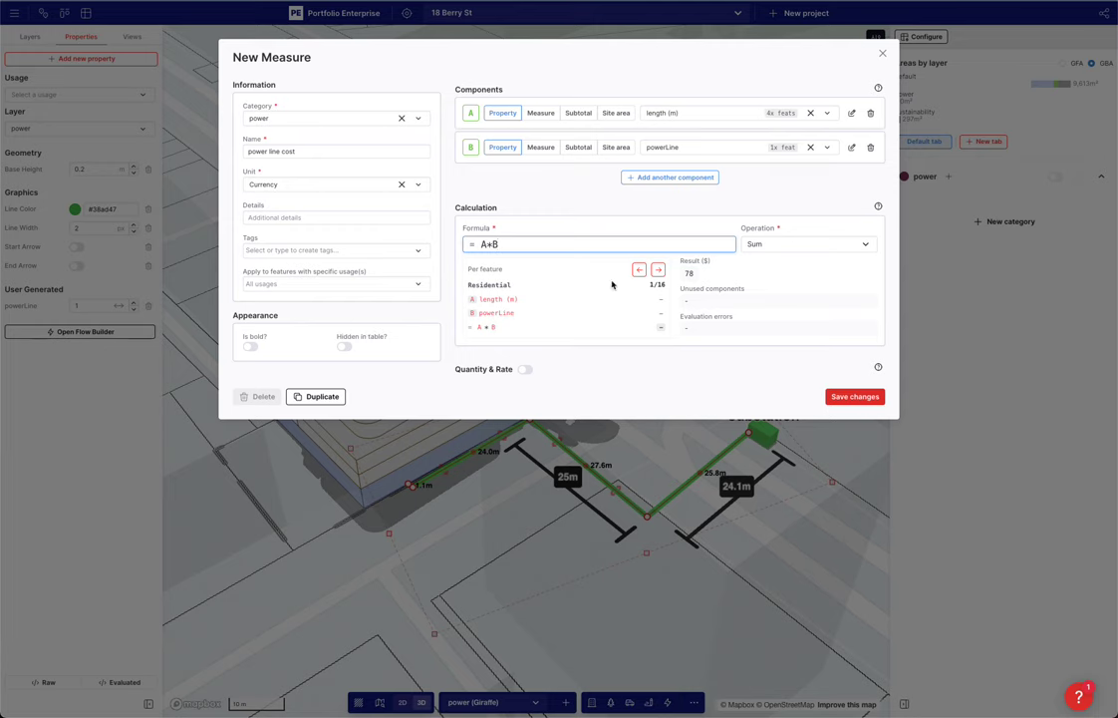
pyautogui.write('*')
pyautogui.write('5000')
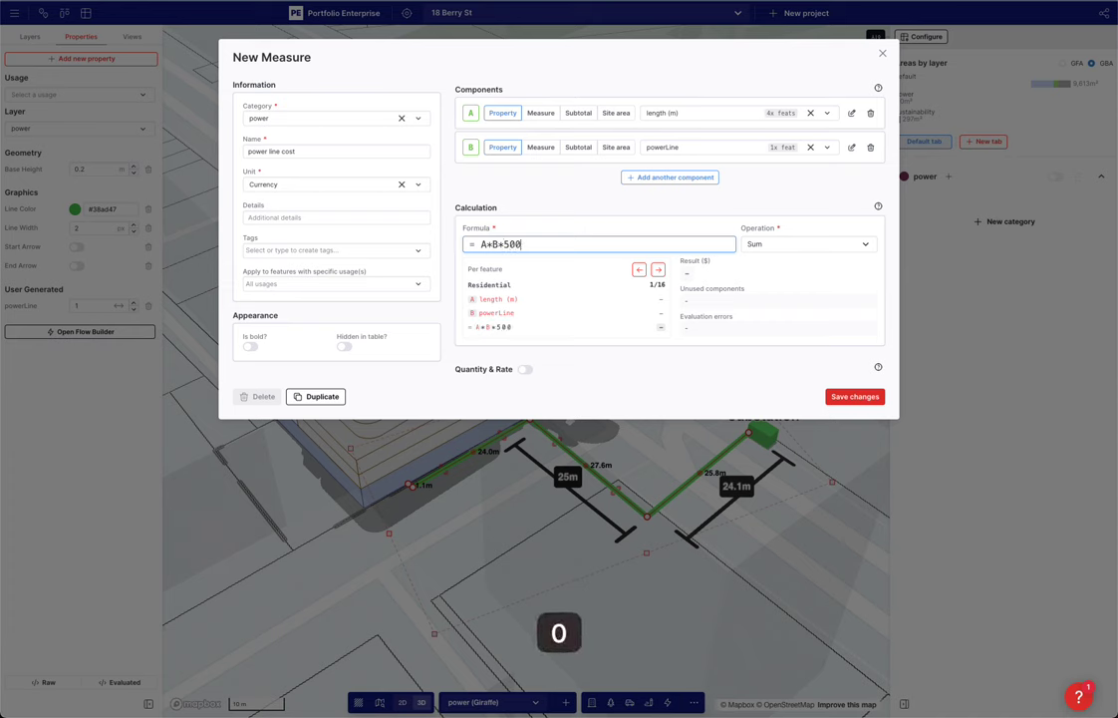
pyautogui.click(856, 401)
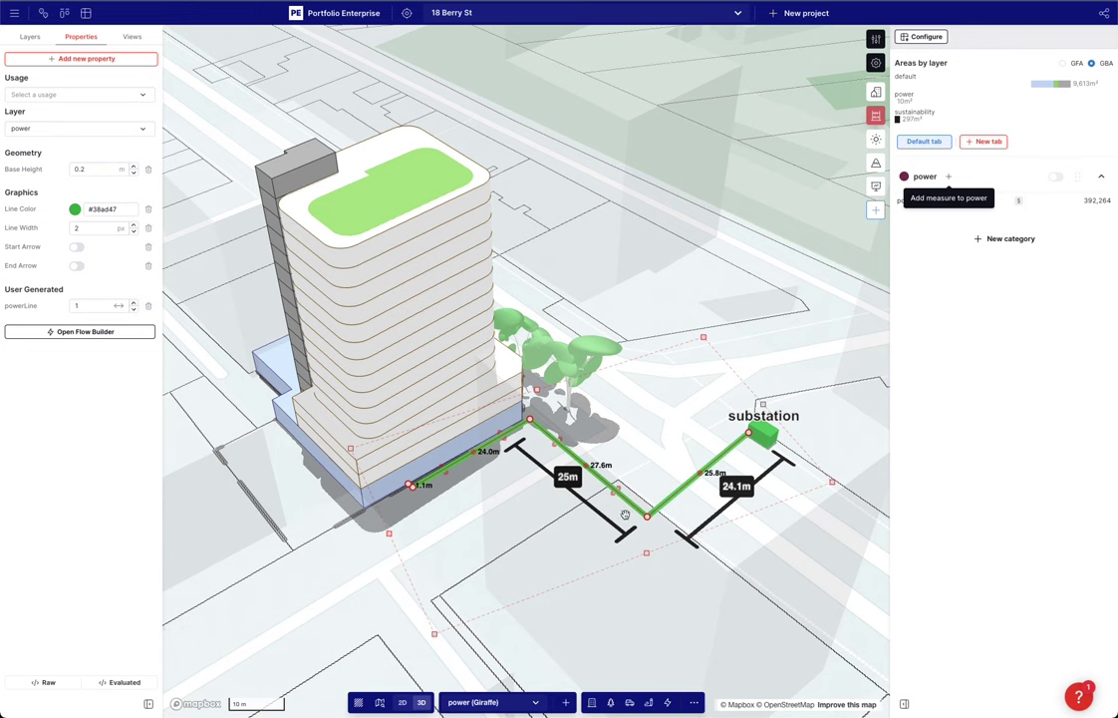
pyautogui.scroll(1, 624, 509)
pyautogui.moveTo(583, 464); pyautogui.dragTo(484, 537)
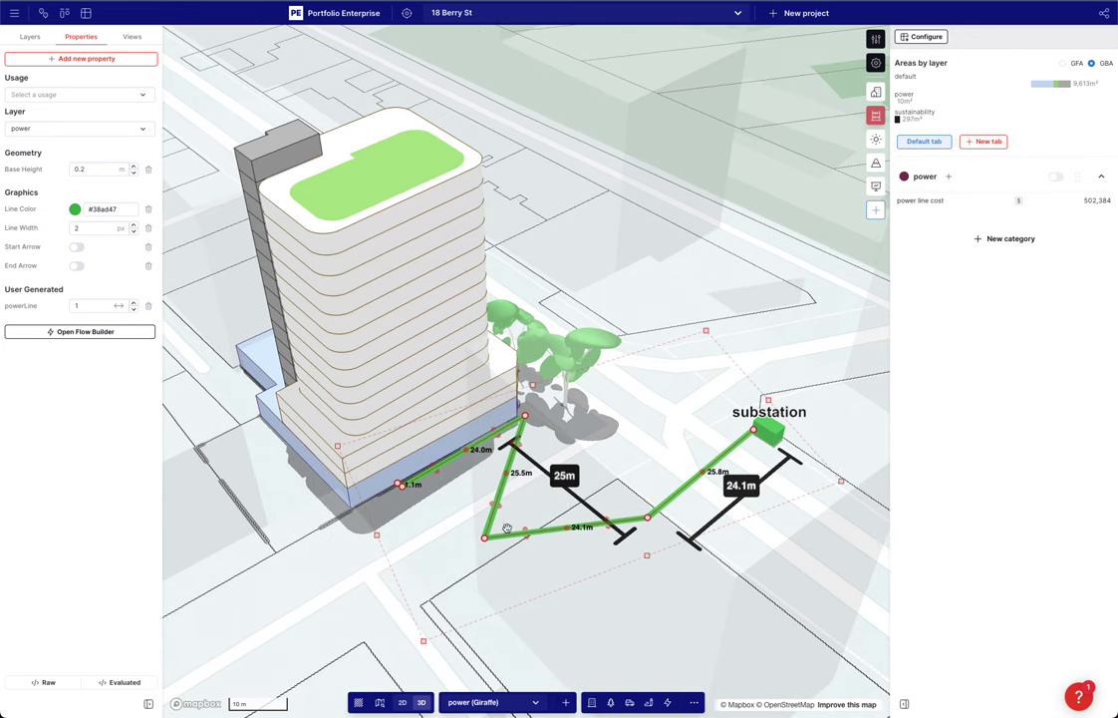
pyautogui.hotkey('ctrl', 'z')
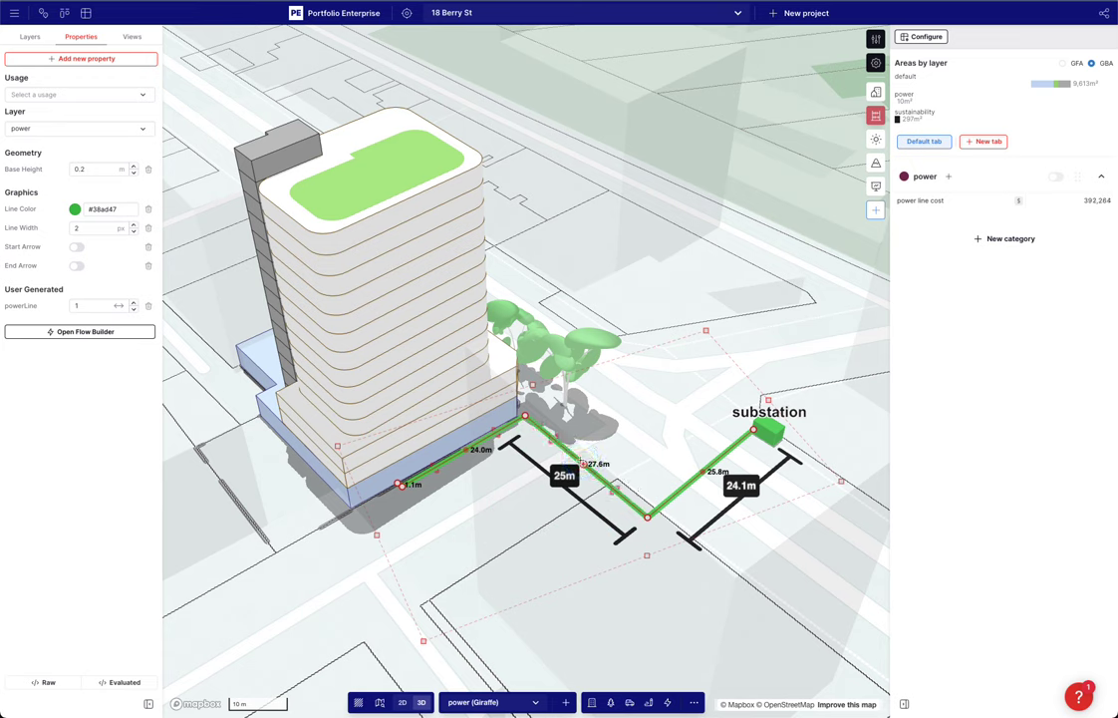
pyautogui.moveTo(583, 465)
pyautogui.mouseDown()
pyautogui.moveTo(485, 552)
pyautogui.moveTo(600, 457)
pyautogui.mouseUp()
pyautogui.hotkey('ctrl', 'z')
pyautogui.click(482, 554)
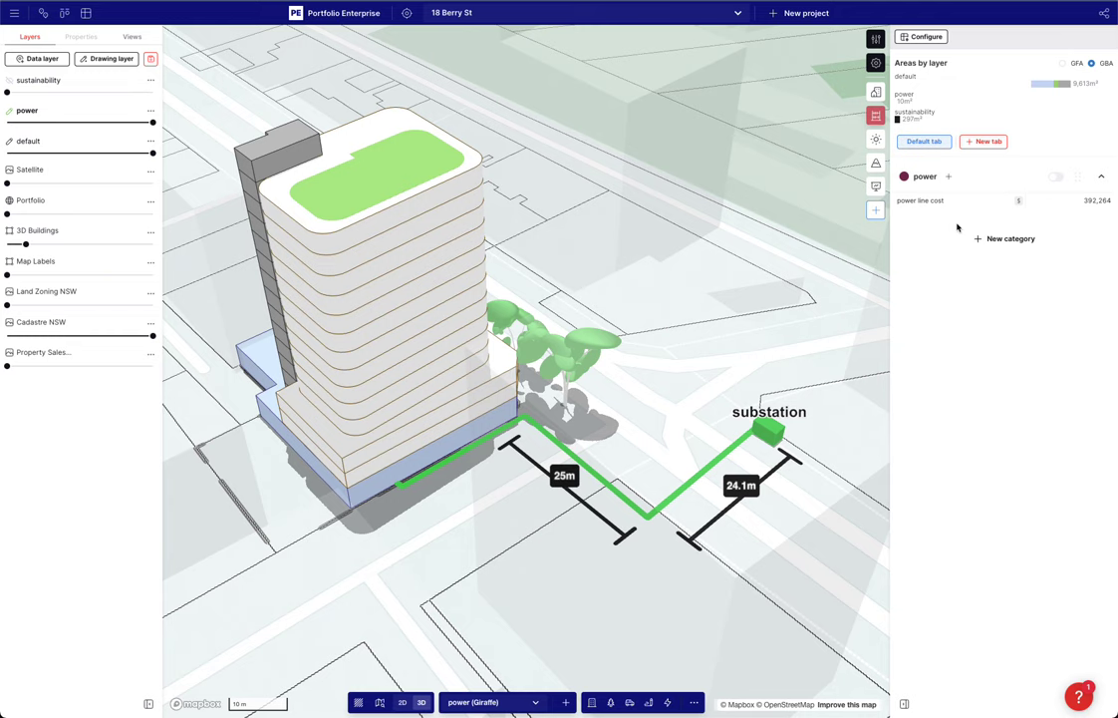
pyautogui.click(877, 186)
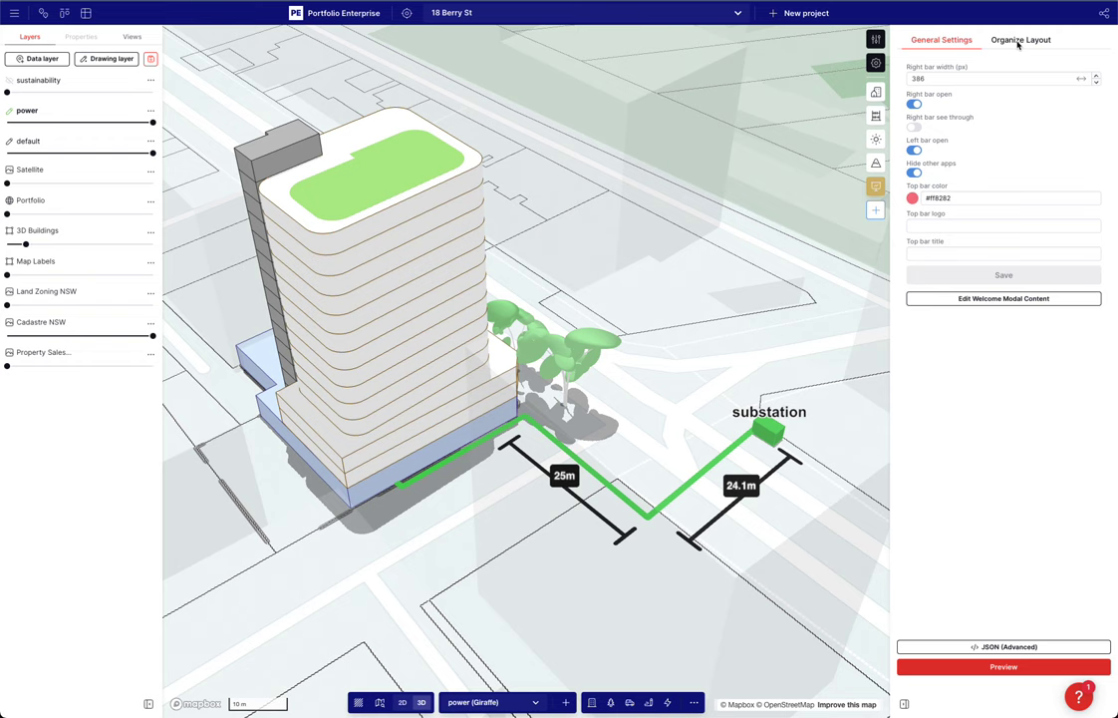
pyautogui.click(1004, 666)
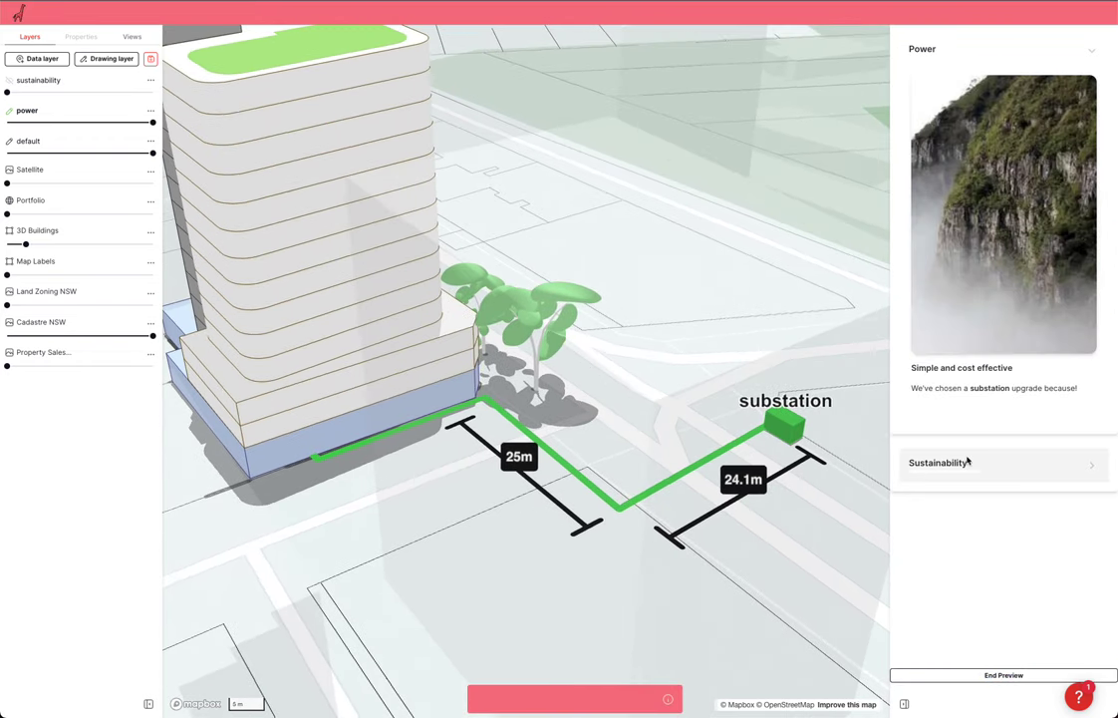
pyautogui.click(1038, 414)
pyautogui.moveTo(1023, 390); pyautogui.dragTo(1064, 399)
pyautogui.click(929, 401)
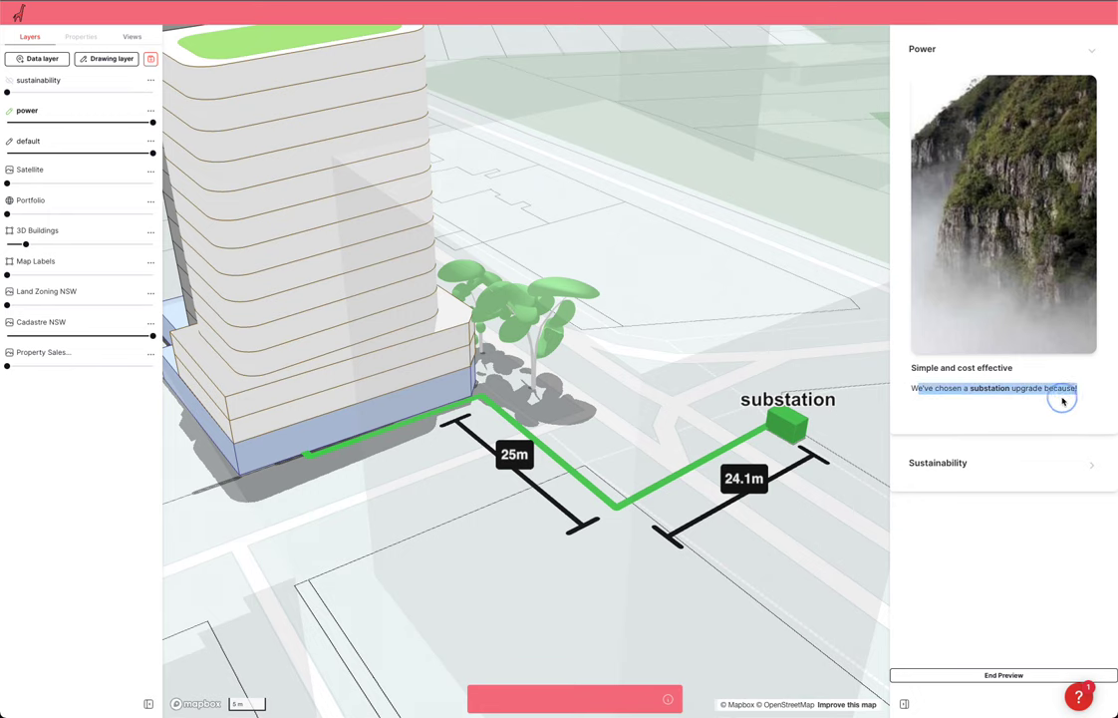
pyautogui.click(1004, 394)
pyautogui.click(813, 345)
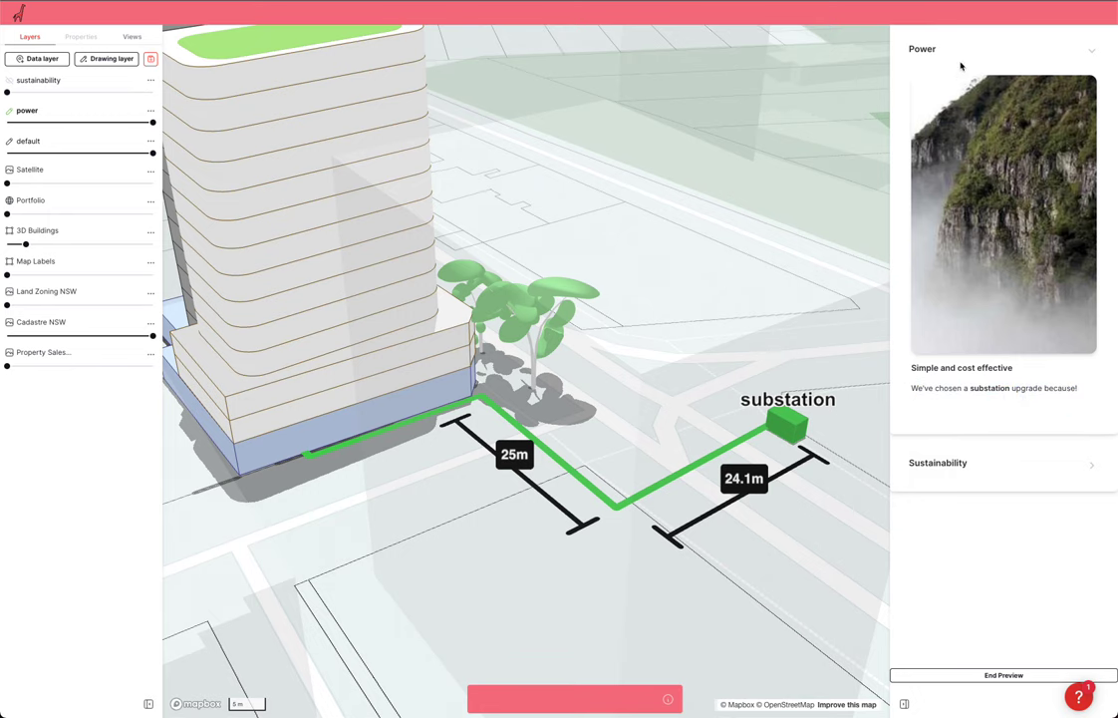
pyautogui.click(1019, 675)
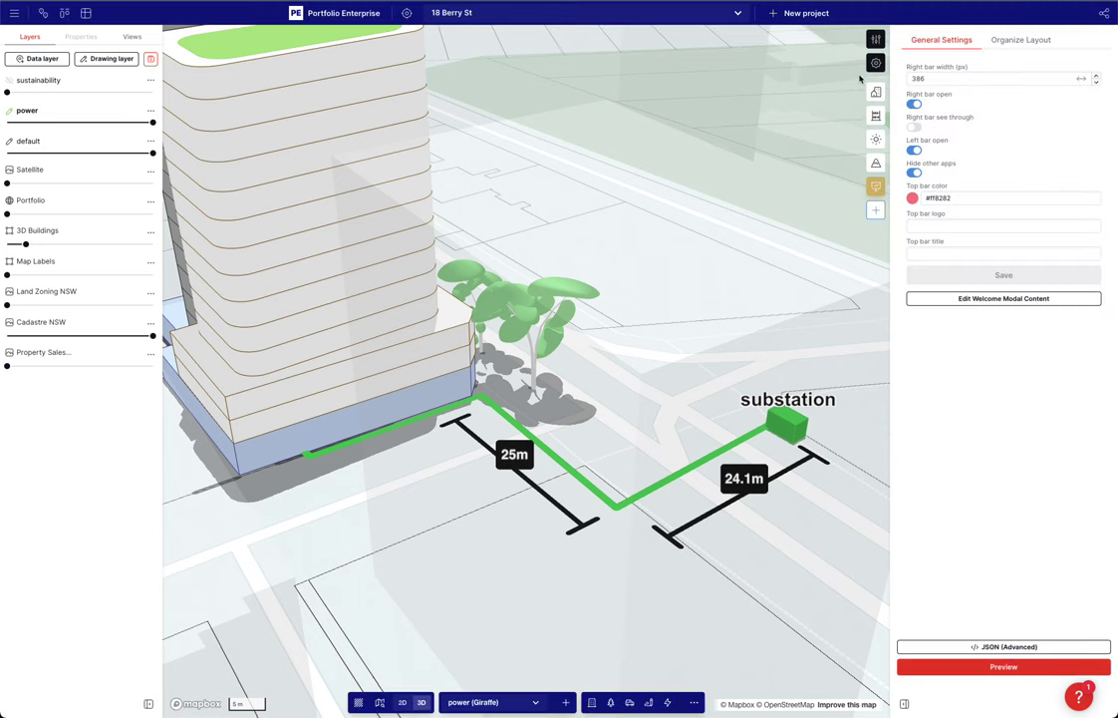
pyautogui.click(876, 115)
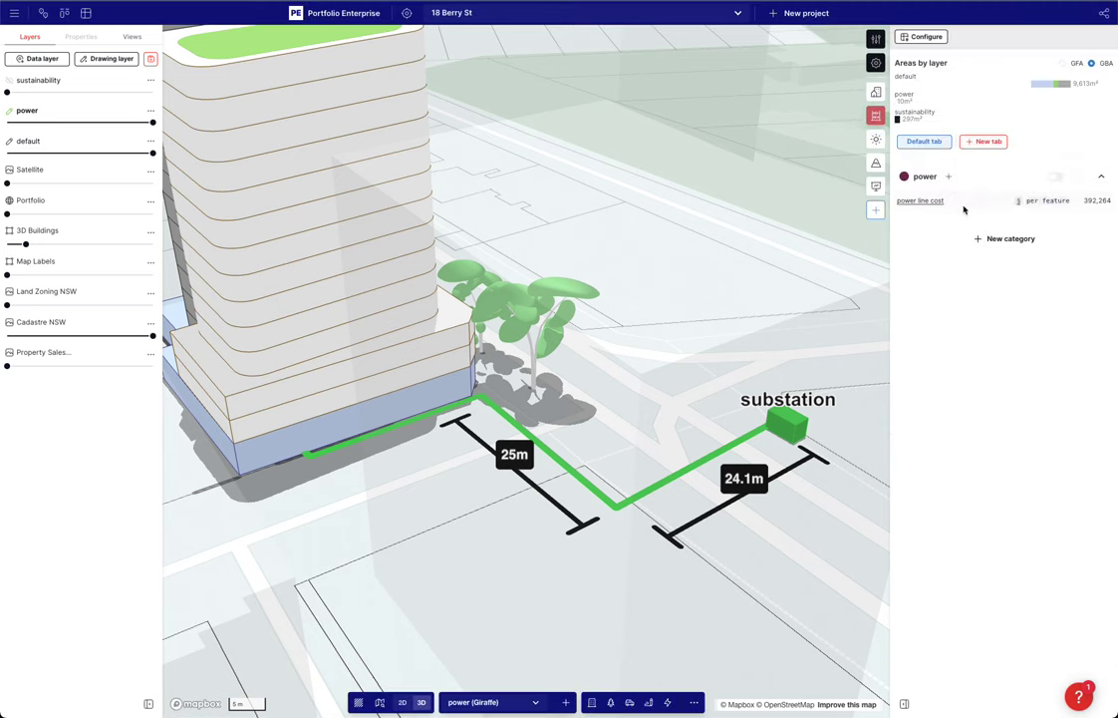
# Search the publicly available project apps for 'buil'
pyautogui.click(877, 210)
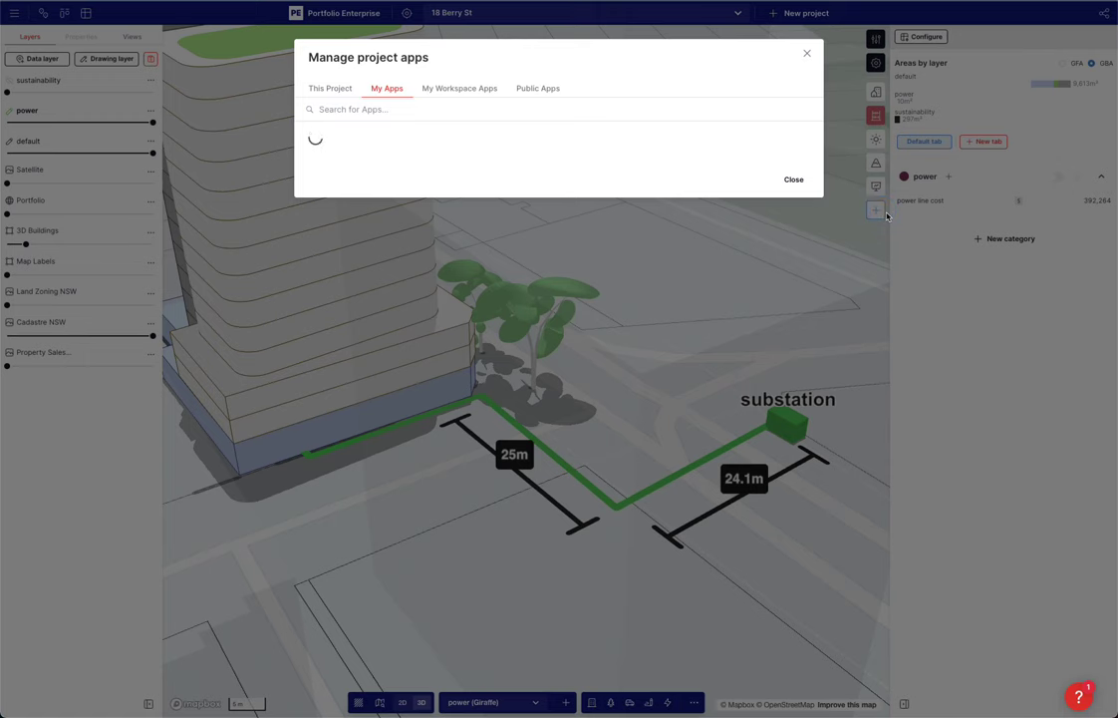
pyautogui.click(538, 88)
pyautogui.click(414, 111)
pyautogui.write('buil')
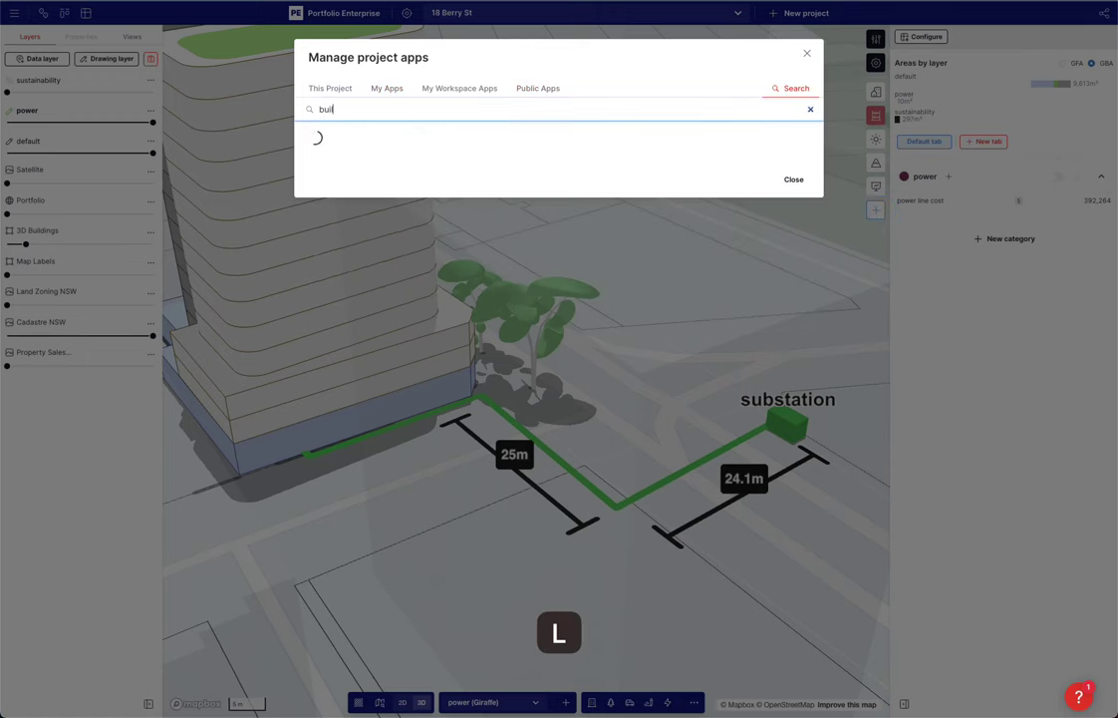
pyautogui.press('BackSpace')
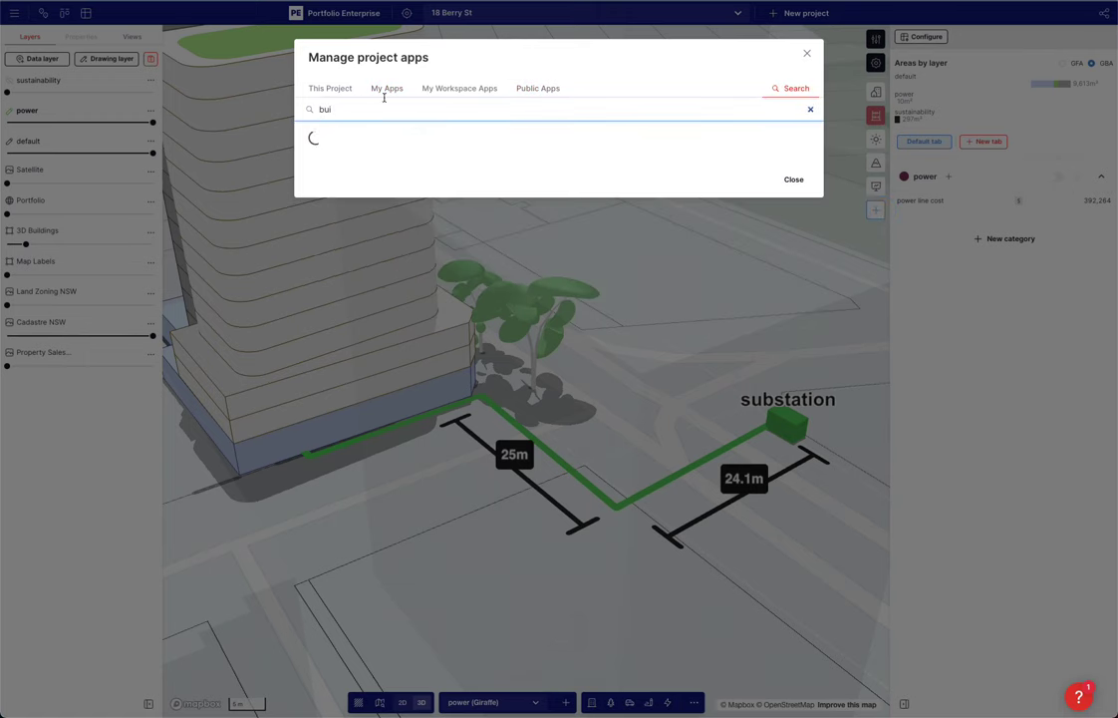
pyautogui.doubleClick(381, 106)
pyautogui.write('b')
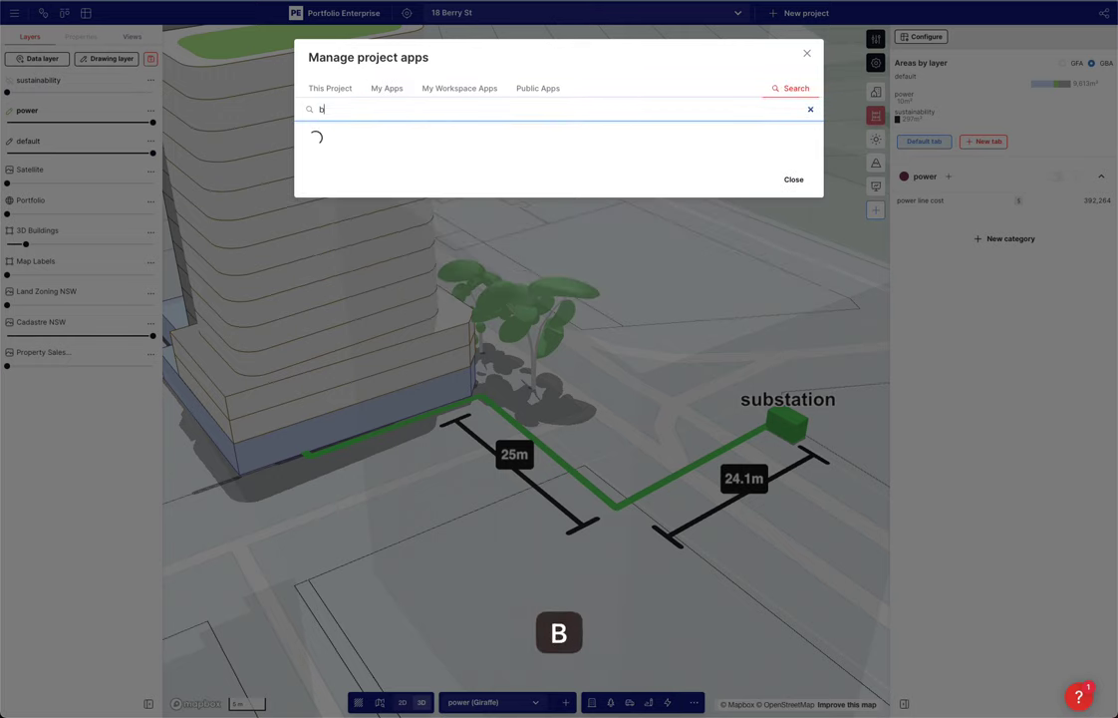
pyautogui.doubleClick(396, 68)
# Find Builder among your own apps, add it to the project, and close the dialog
pyautogui.click(391, 89)
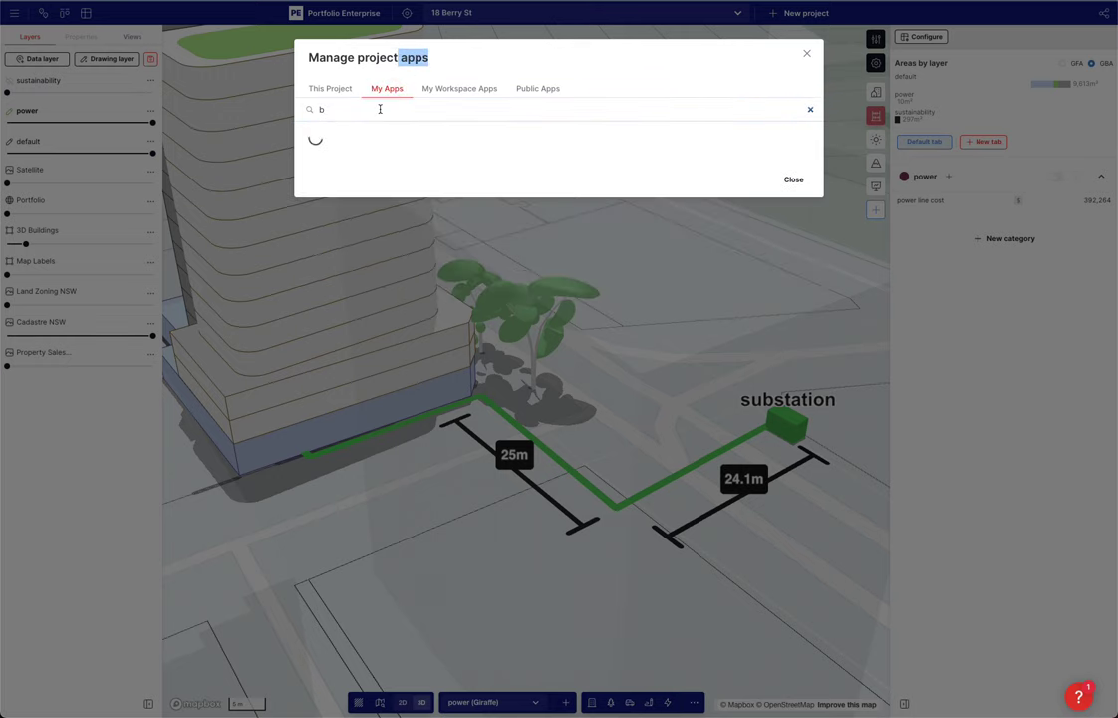
pyautogui.click(380, 108)
pyautogui.press('BackSpace')
pyautogui.click(390, 89)
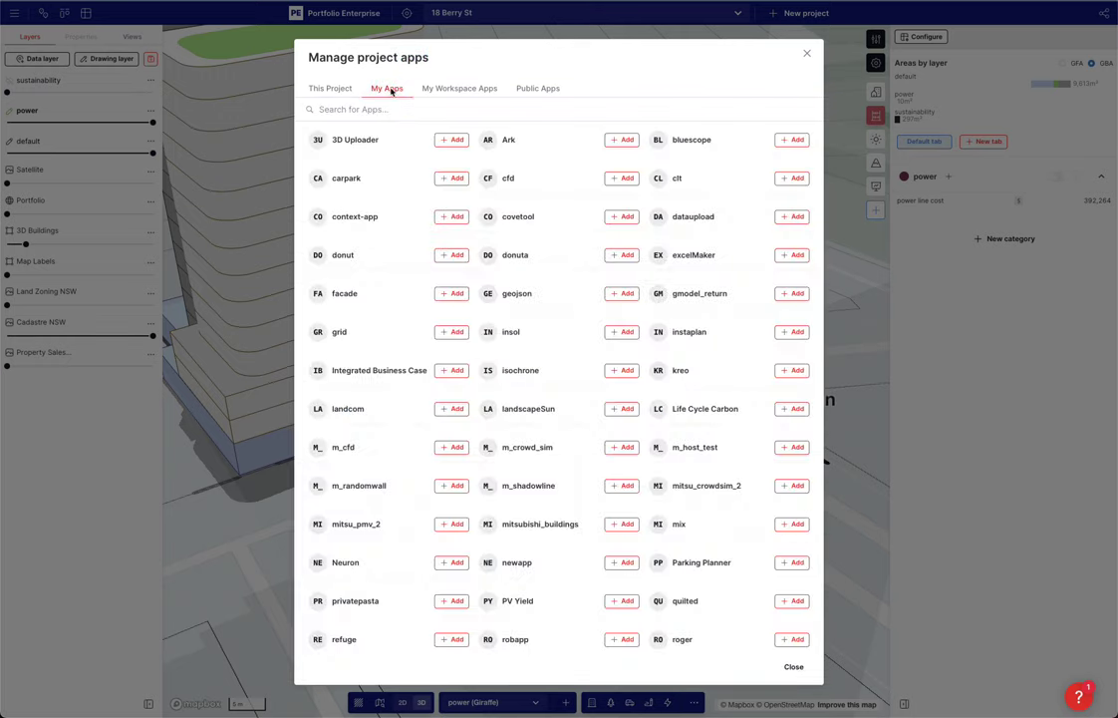
pyautogui.write('buil')
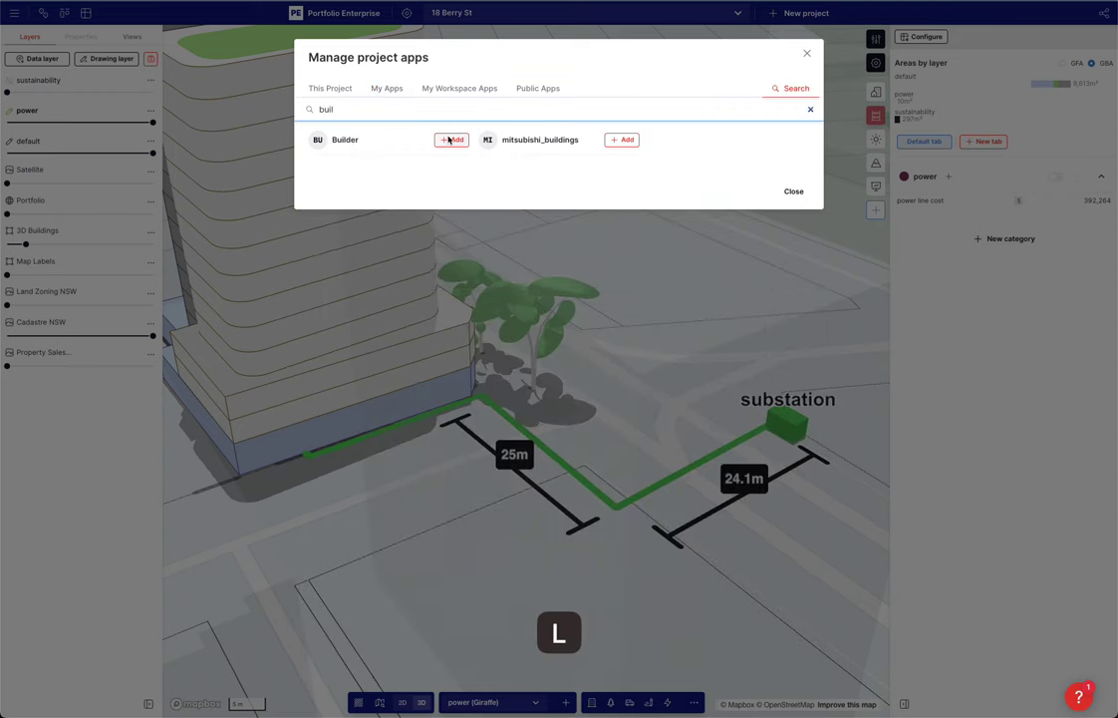
pyautogui.click(450, 140)
pyautogui.click(793, 190)
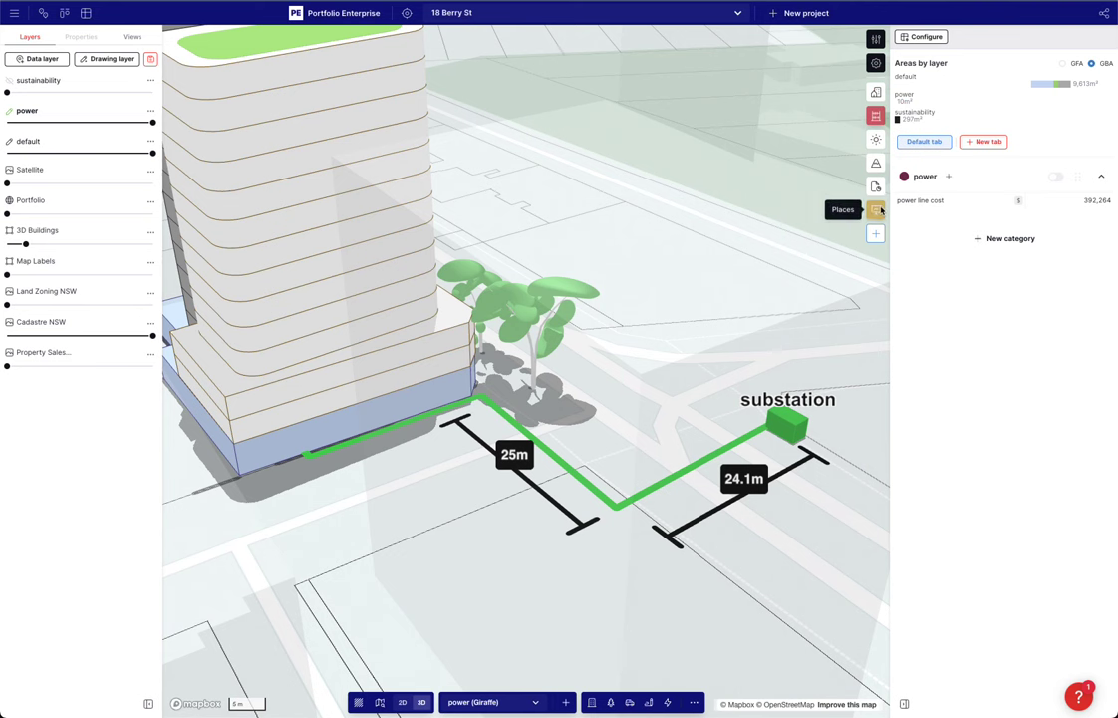
pyautogui.click(877, 187)
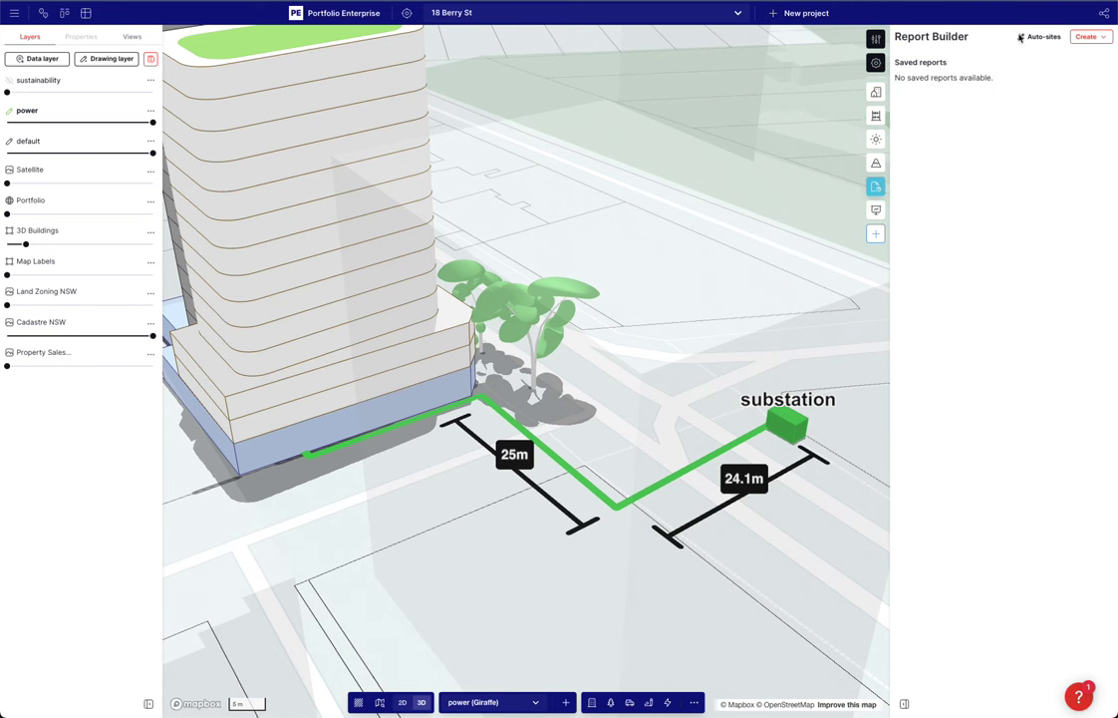
# Create a blank A4 landscape report and replace its 'Untitled Report' title with 'Feaso'
pyautogui.click(1087, 36)
pyautogui.click(1009, 61)
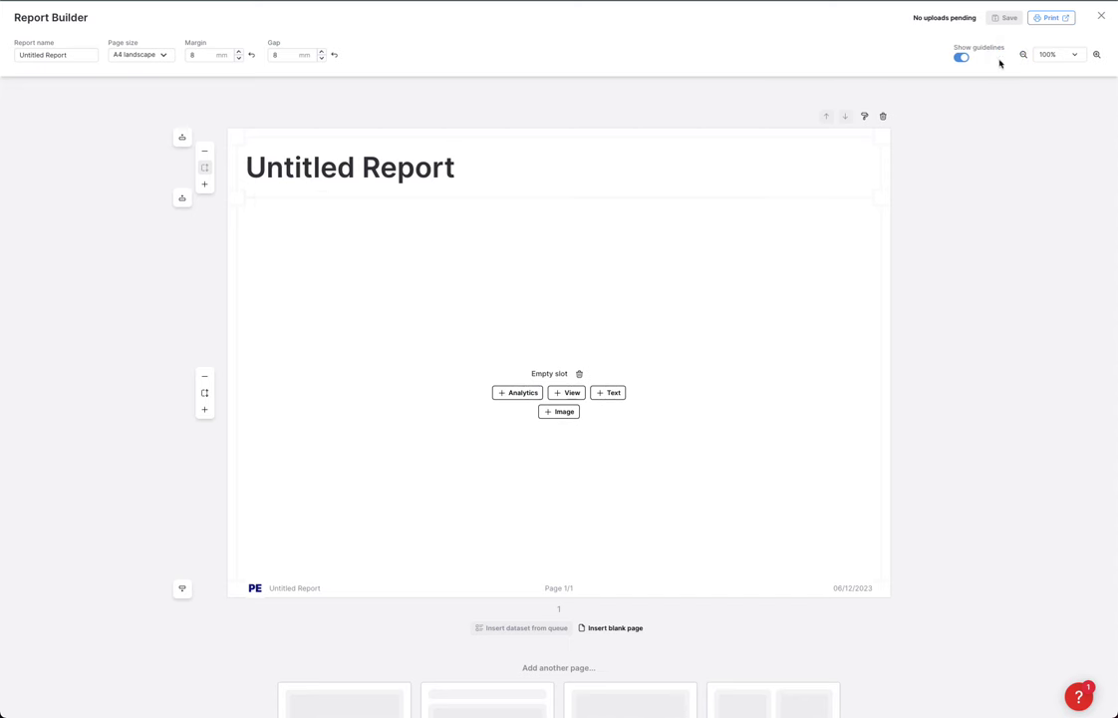
pyautogui.moveTo(411, 170)
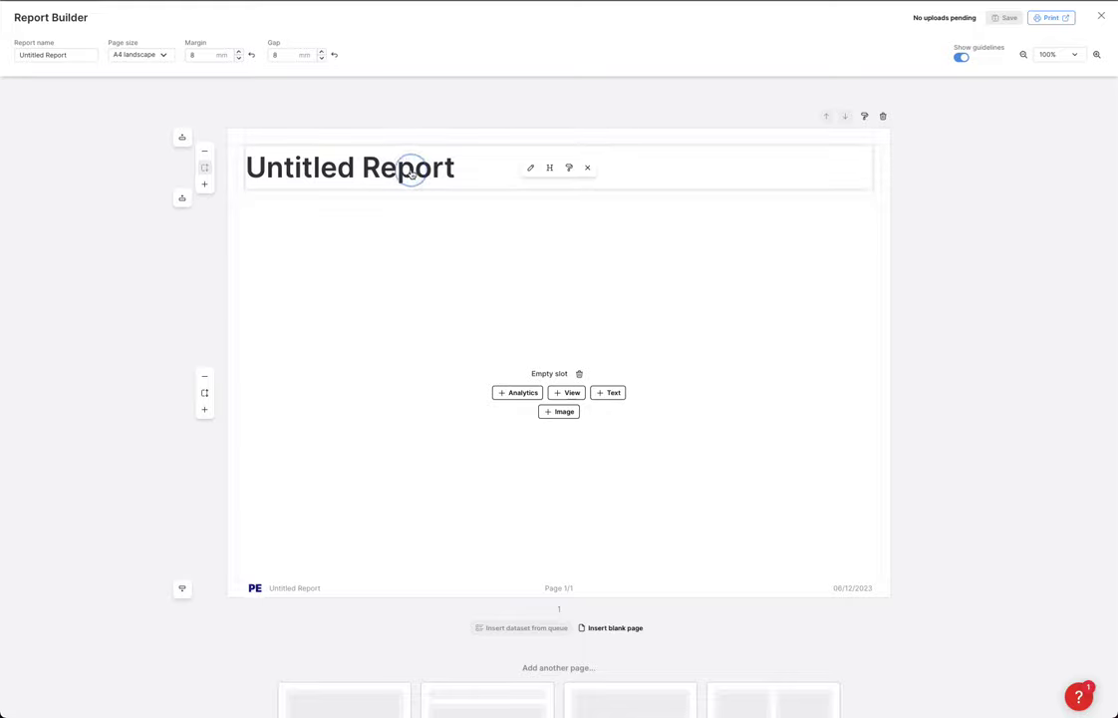
pyautogui.click(530, 166)
pyautogui.moveTo(445, 170); pyautogui.dragTo(244, 168)
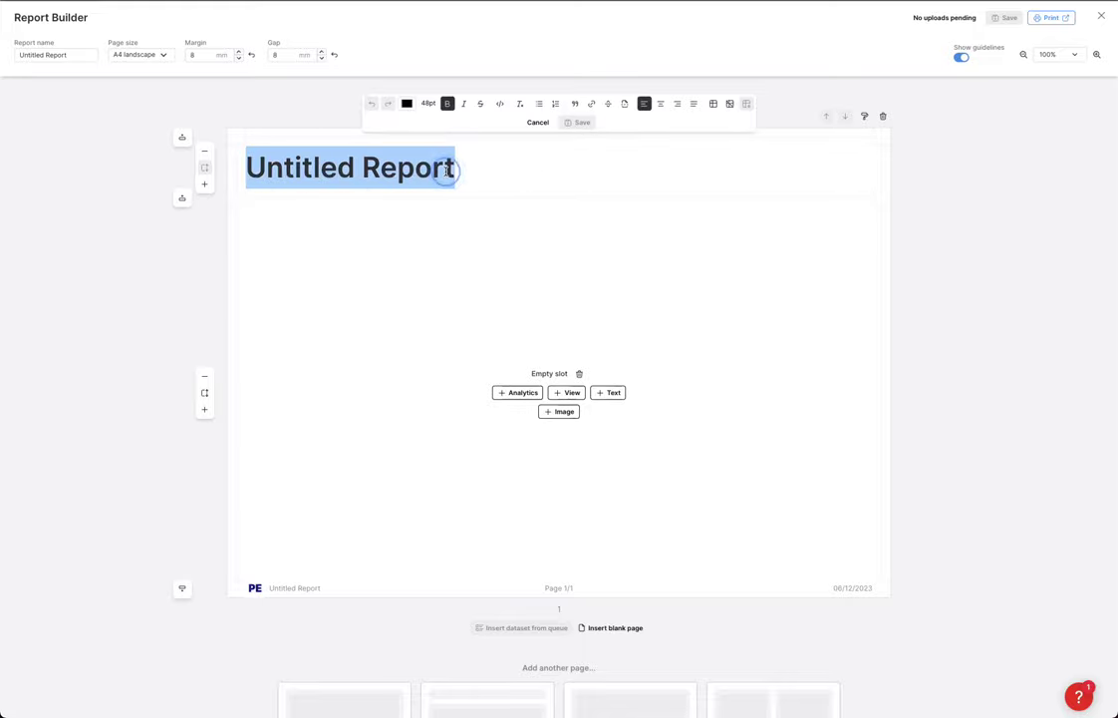
pyautogui.write('Feaso')
pyautogui.click(397, 302)
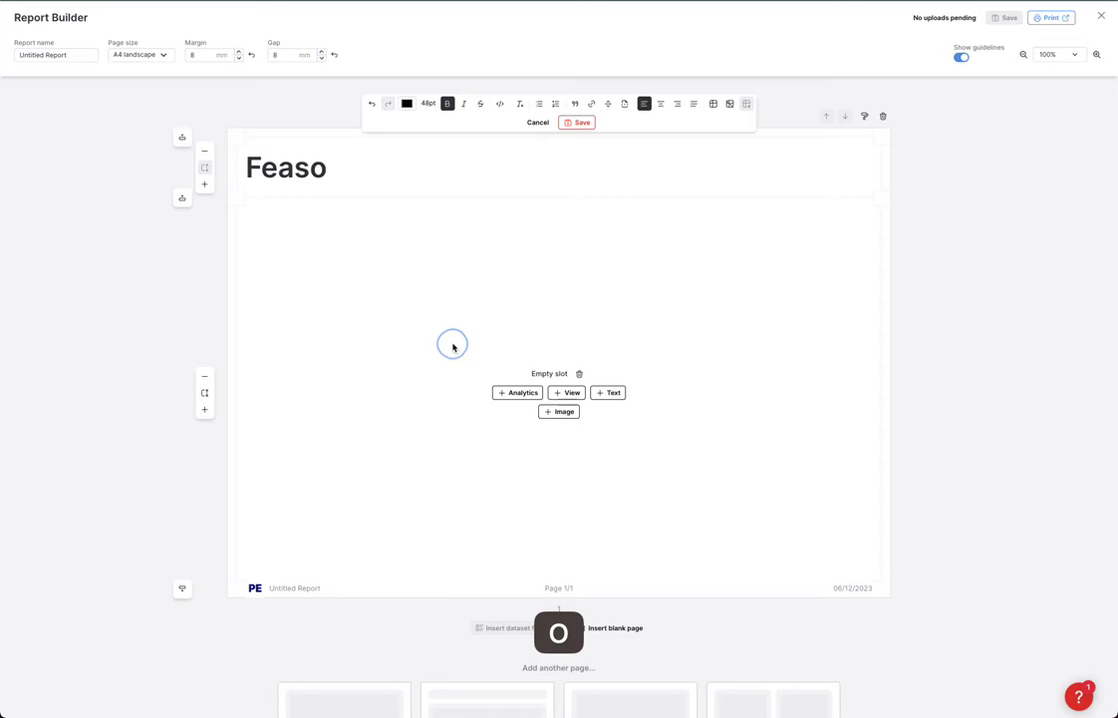